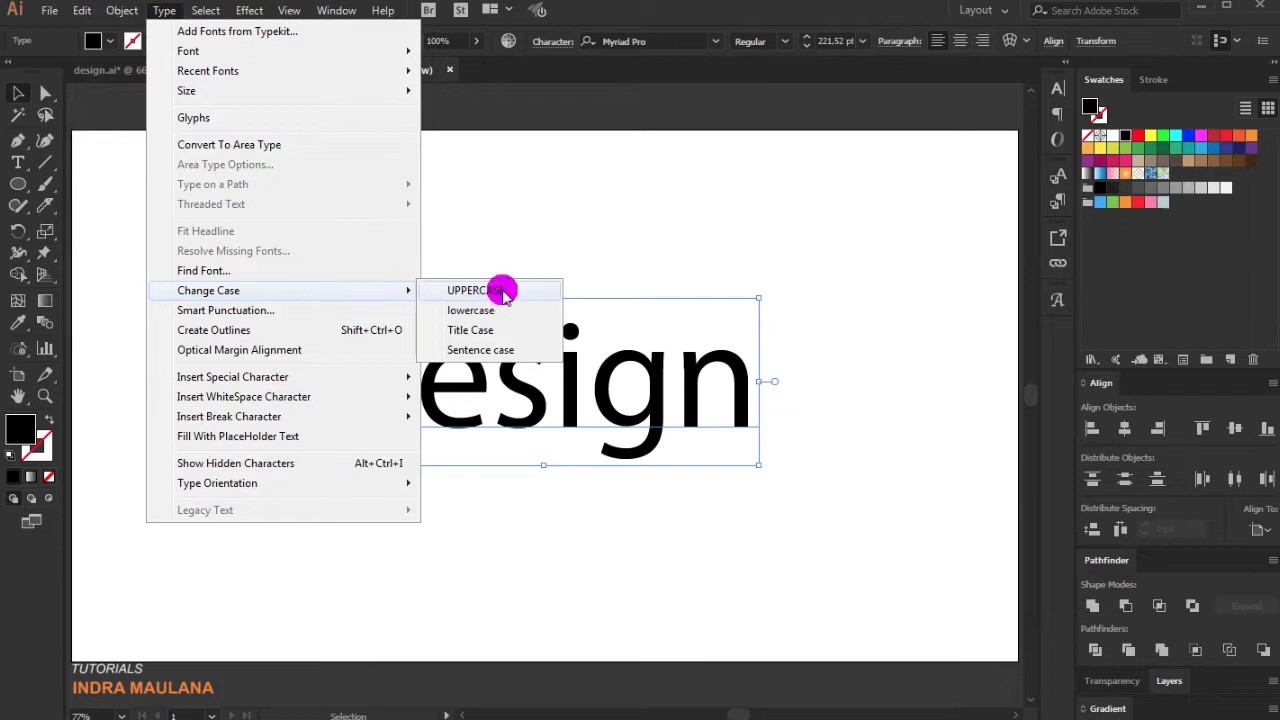
Change the text's case to Title Case and set its font to Flaming
{"action": "left_click", "coordinate": [510, 332]}
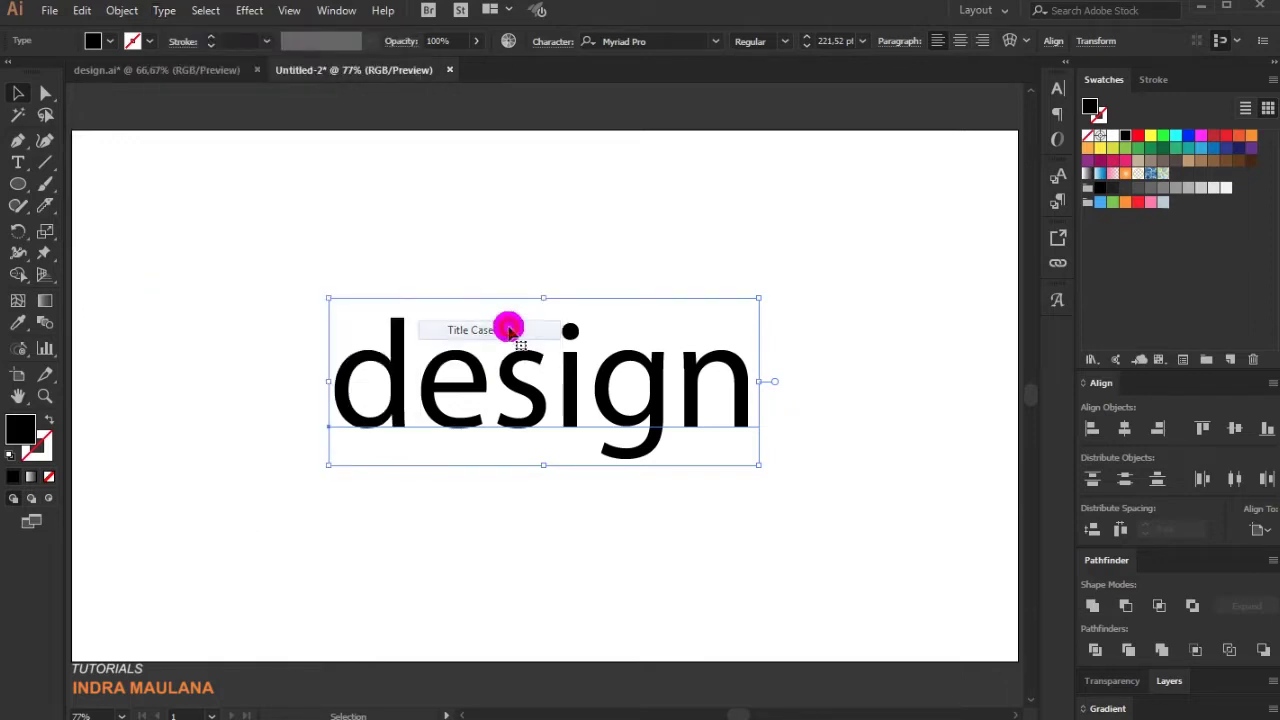
{"action": "left_click", "coordinate": [526, 243]}
{"action": "left_click_drag", "start_coordinate": [567, 378], "coordinate": [558, 378]}
{"action": "left_click", "coordinate": [675, 43]}
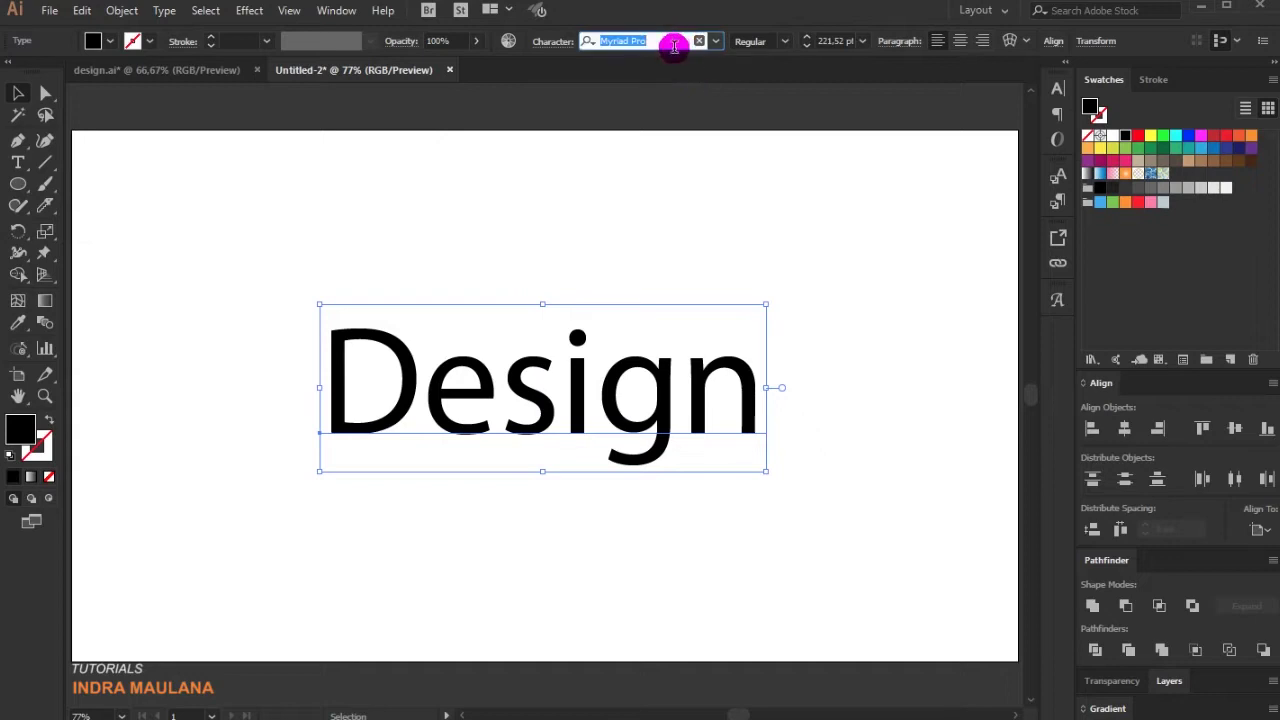
{"action": "type", "text": "flam"}
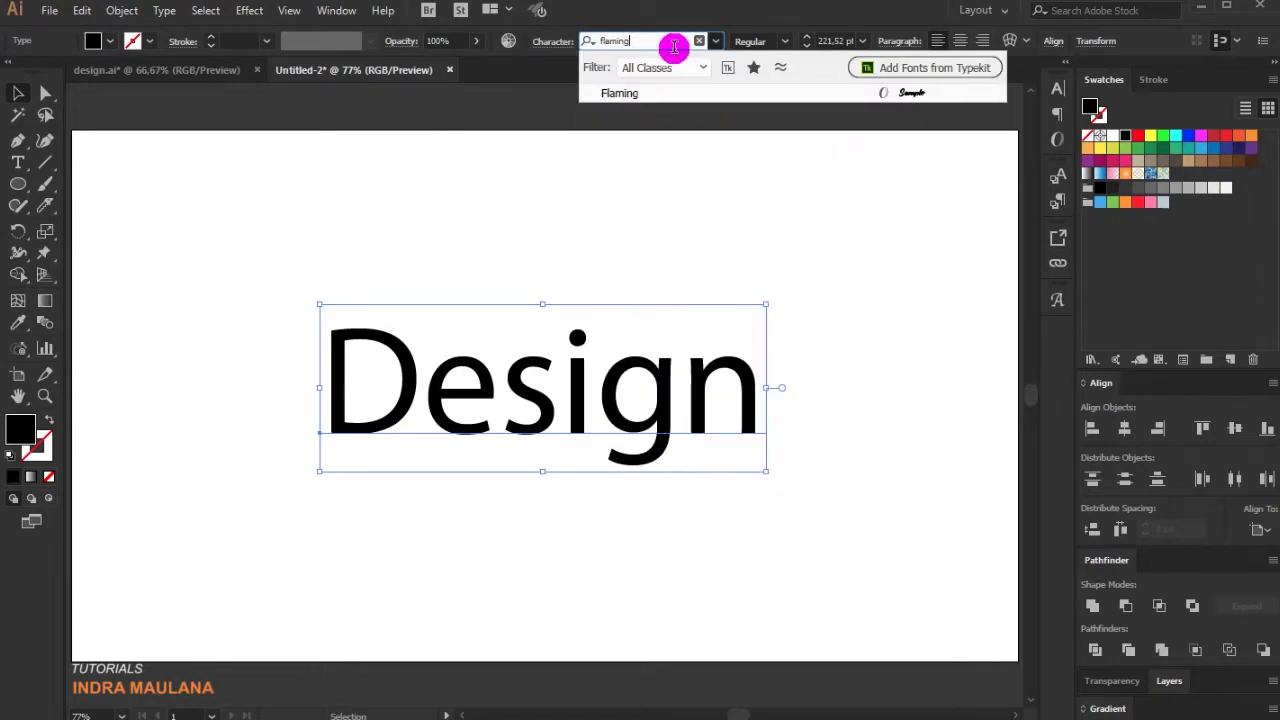
{"action": "type", "text": "ing"}
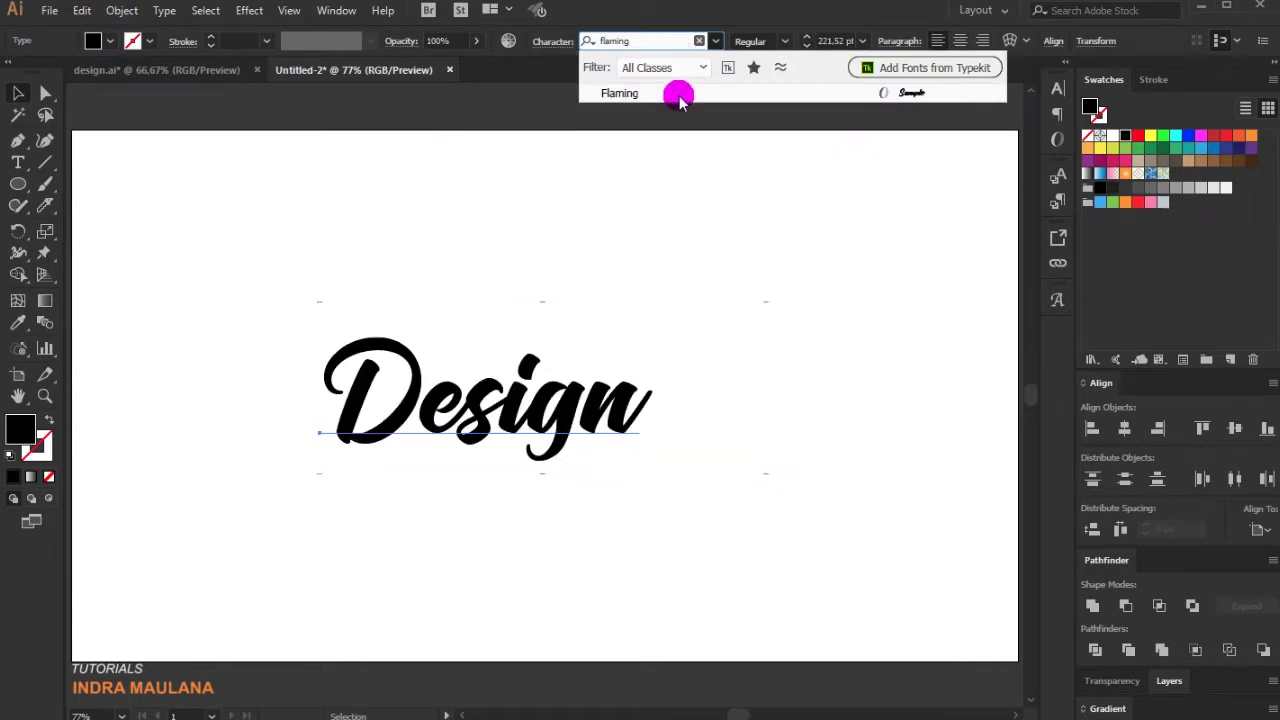
{"action": "left_click", "coordinate": [680, 94]}
Enlarge the word "Design" to about 314 pt and reposition it near the middle of the artboard
{"action": "left_click_drag", "start_coordinate": [661, 309], "coordinate": [787, 285]}
{"action": "left_click_drag", "start_coordinate": [677, 385], "coordinate": [662, 400]}
{"action": "scroll", "coordinate": [886, 284], "scroll_direction": "down", "scroll_amount": 1}
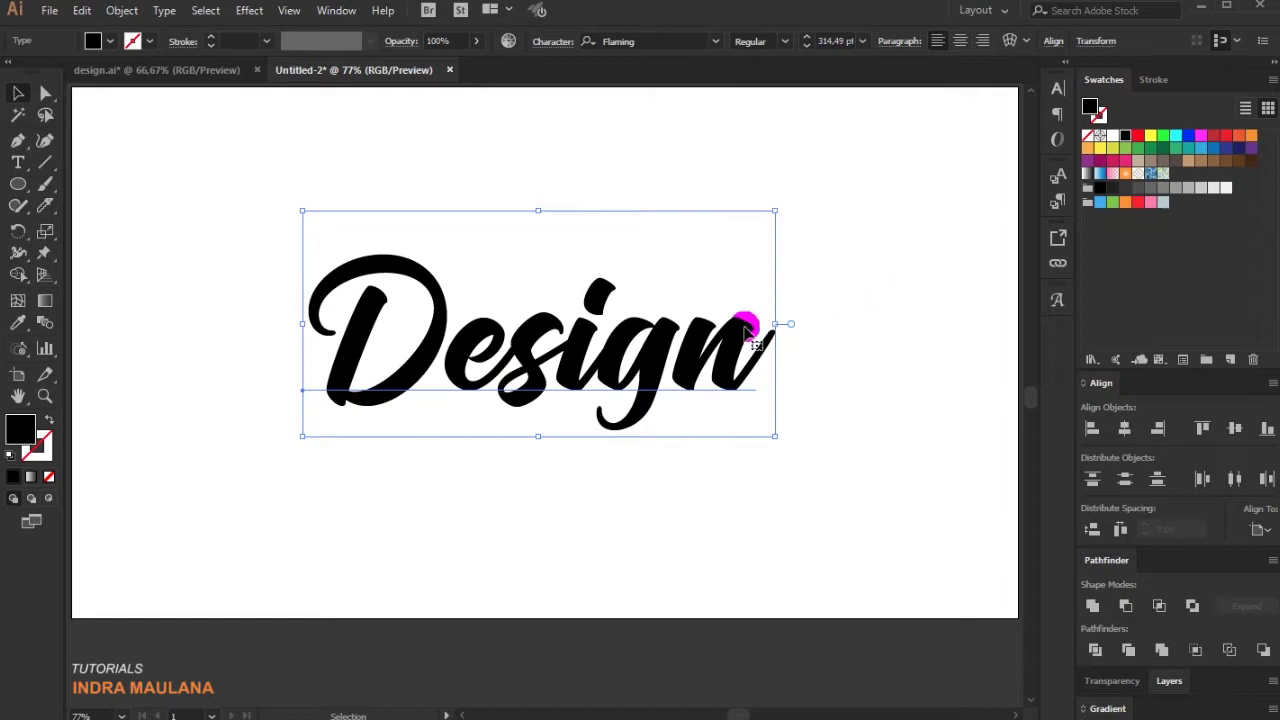
{"action": "scroll", "coordinate": [708, 334], "scroll_direction": "up", "scroll_amount": 1}
{"action": "left_click_drag", "start_coordinate": [714, 367], "coordinate": [714, 357]}
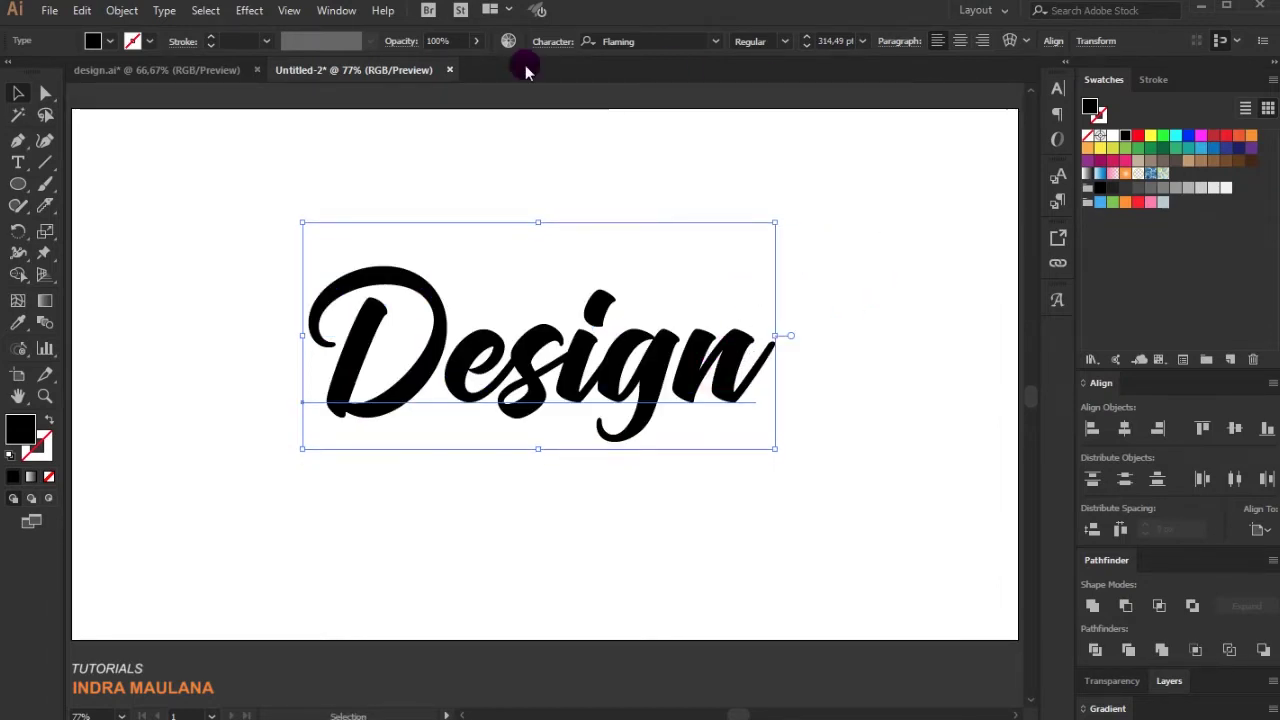
Open the character settings and set the tracking of the "Design" text to 17
{"action": "left_click", "coordinate": [342, 17]}
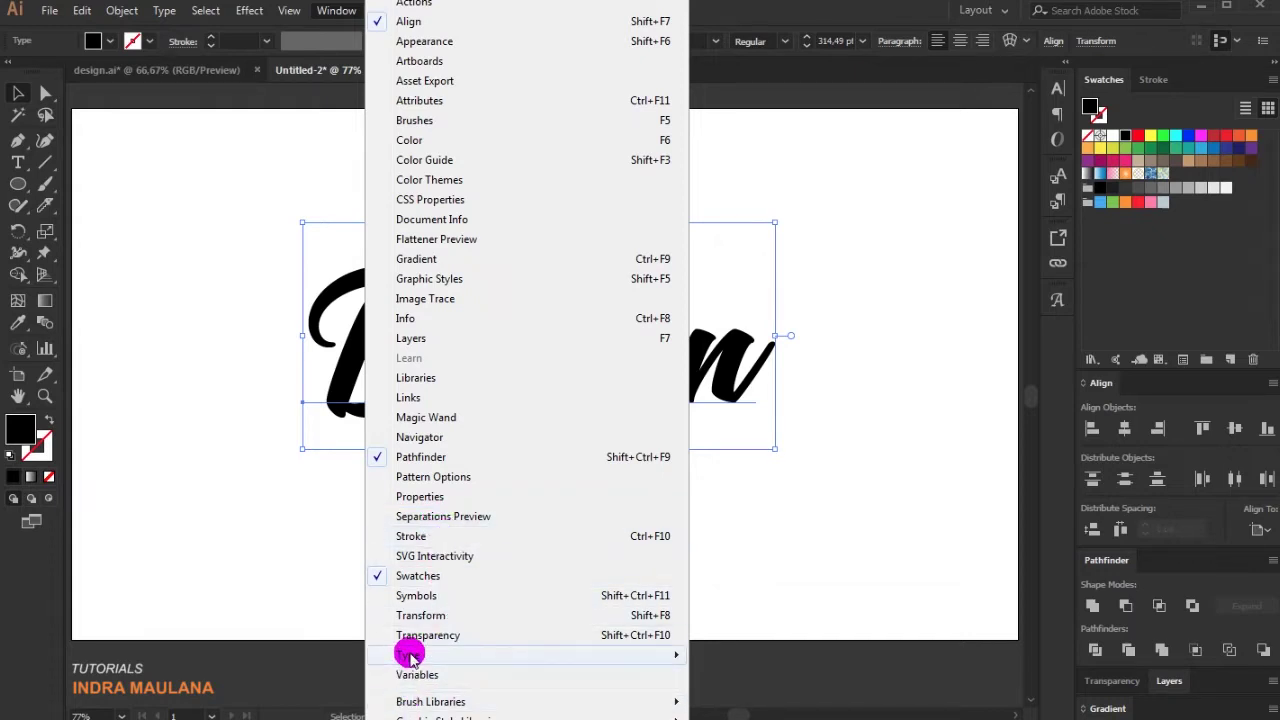
{"action": "mouse_move", "coordinate": [423, 654]}
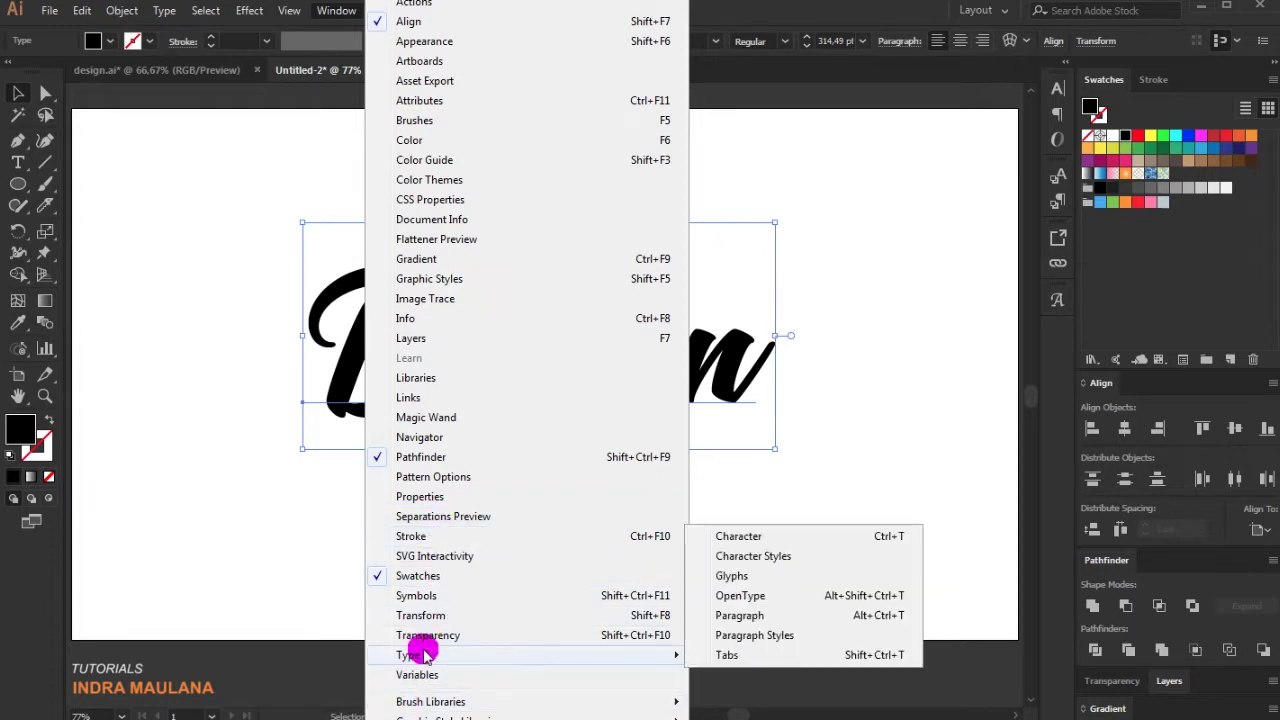
{"action": "left_click", "coordinate": [887, 535]}
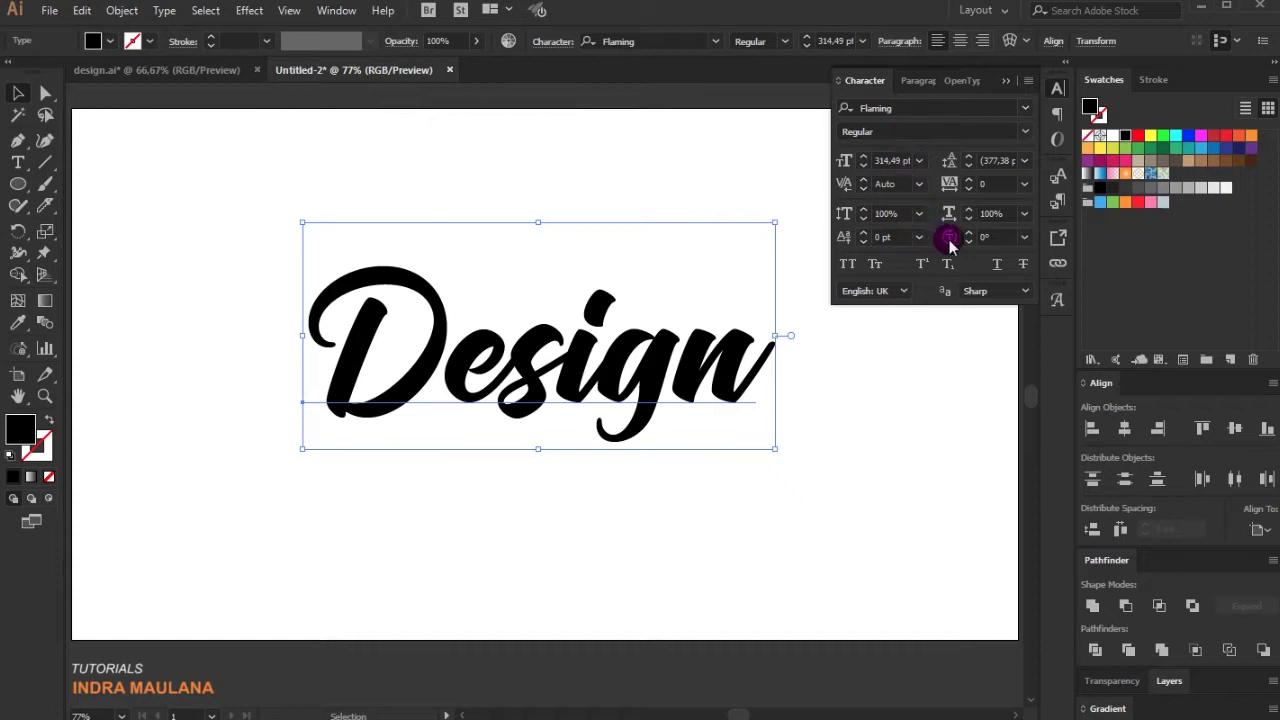
{"action": "left_click", "coordinate": [970, 182]}
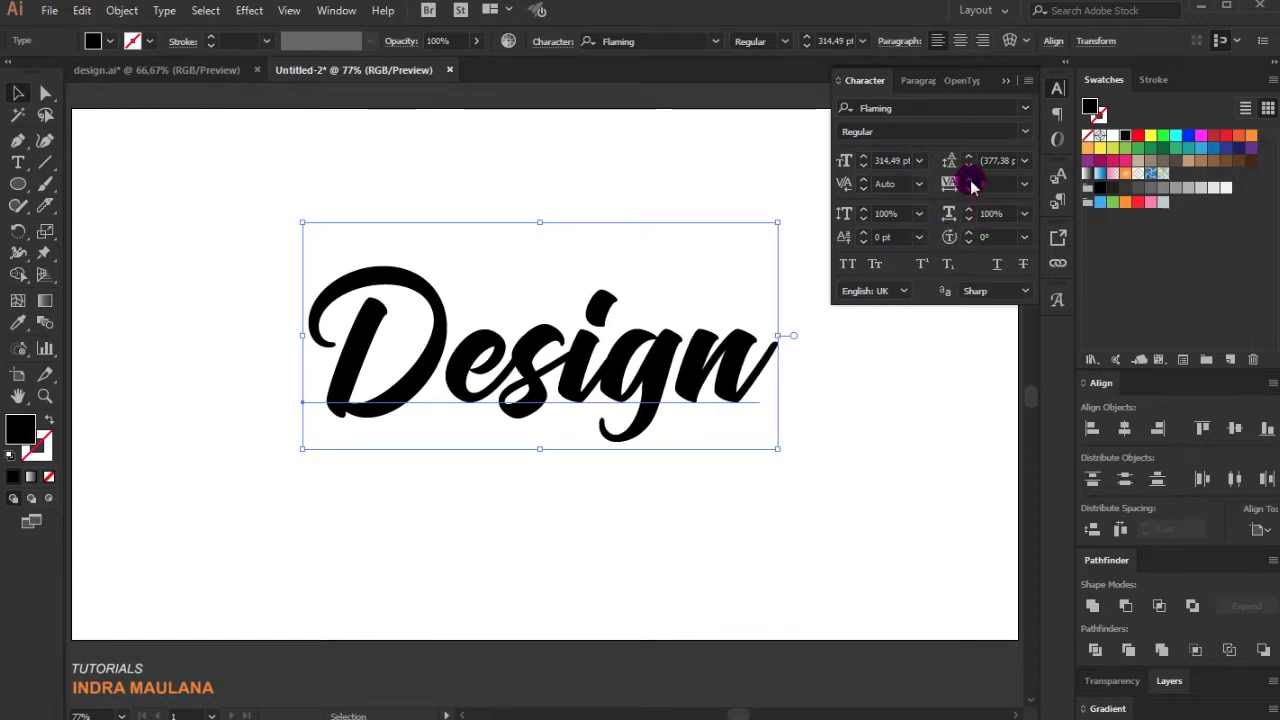
{"action": "left_click", "coordinate": [969, 187]}
{"action": "left_click", "coordinate": [969, 187]}
{"action": "left_click", "coordinate": [969, 187]}
{"action": "left_click", "coordinate": [969, 187]}
{"action": "left_click", "coordinate": [969, 187]}
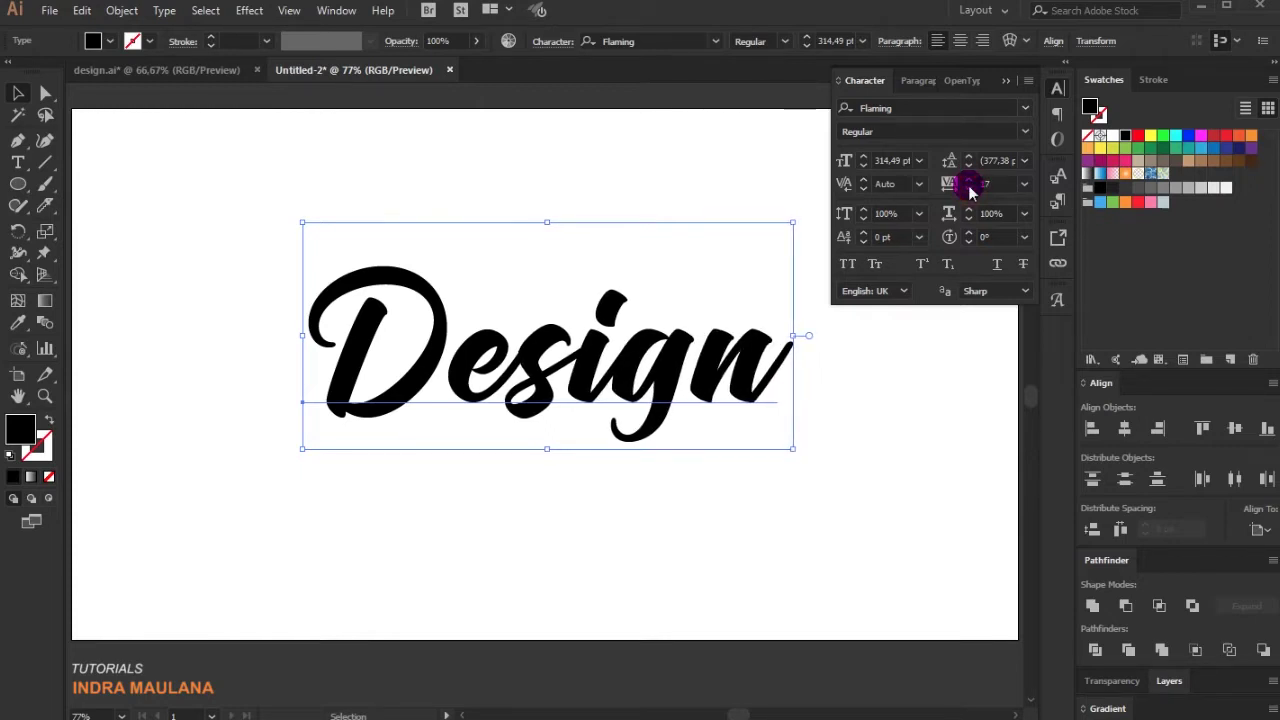
{"action": "left_click", "coordinate": [619, 161]}
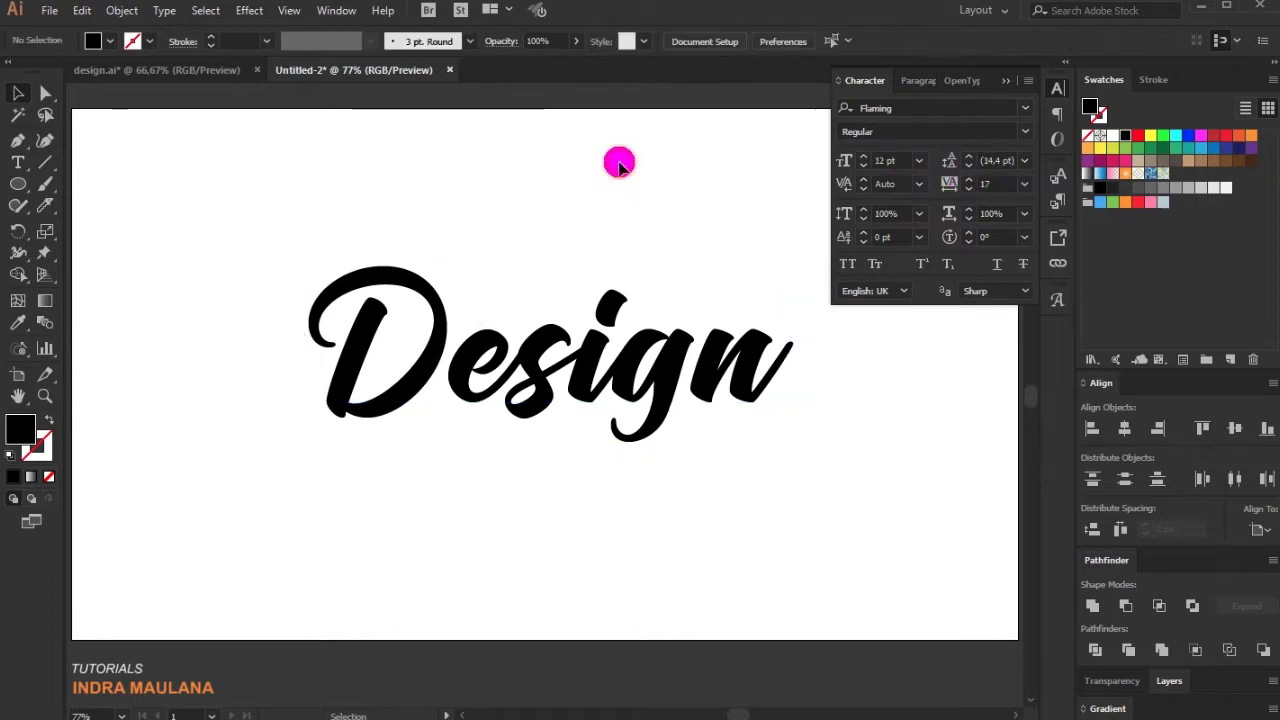
Reposition the "Design" text slightly on the artboard and convert it to outlines
{"action": "key", "text": "ctrl+minus"}
{"action": "left_click_drag", "start_coordinate": [656, 378], "coordinate": [647, 404]}
{"action": "left_click", "coordinate": [195, 72]}
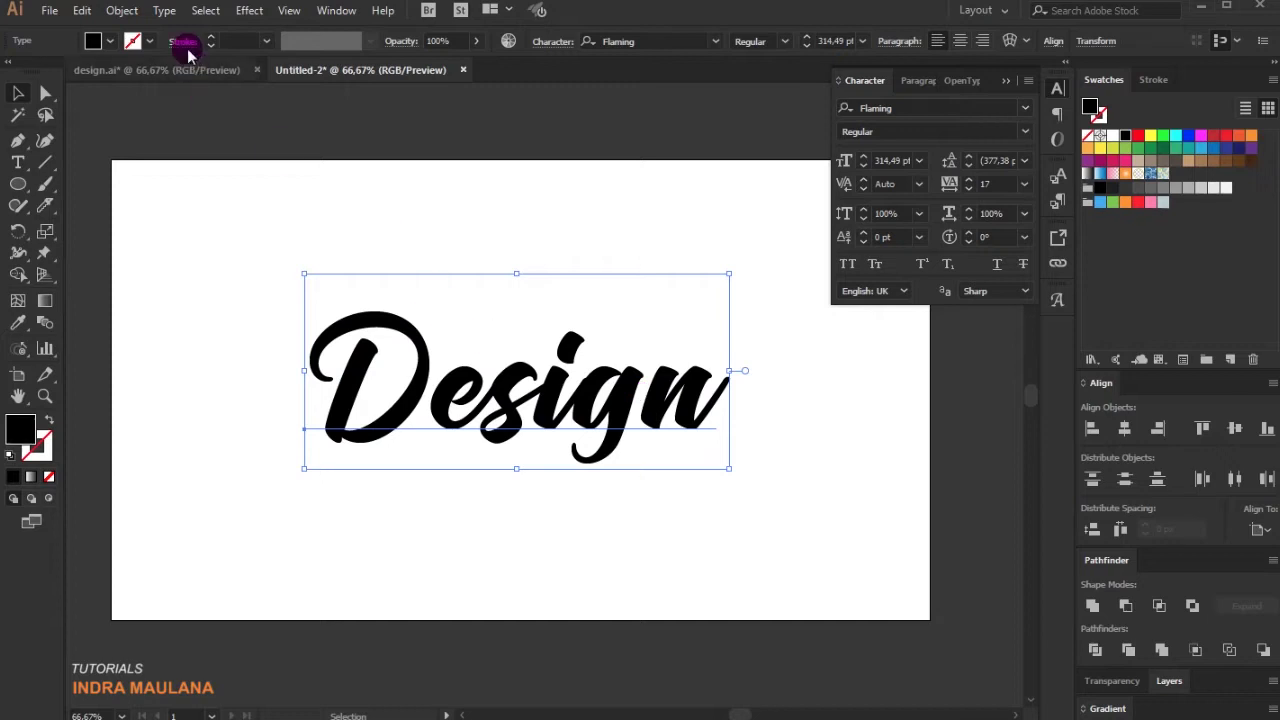
{"action": "left_click", "coordinate": [162, 12]}
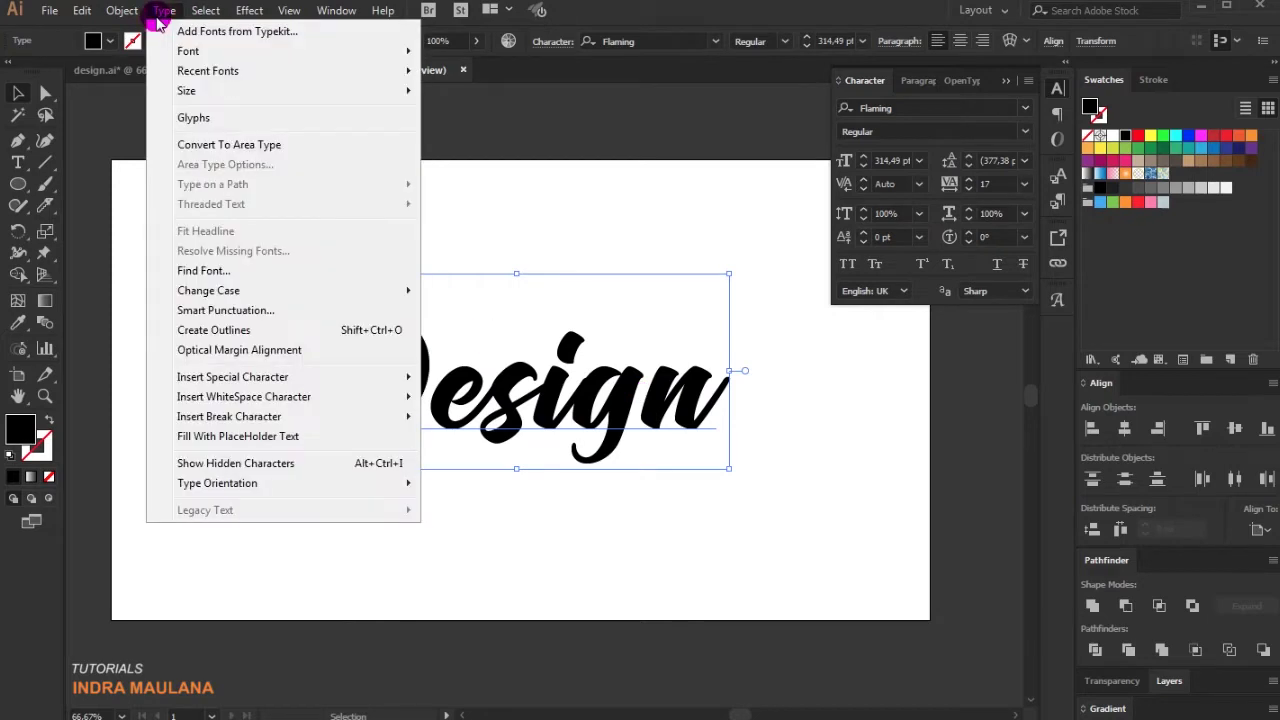
{"action": "mouse_move", "coordinate": [277, 290]}
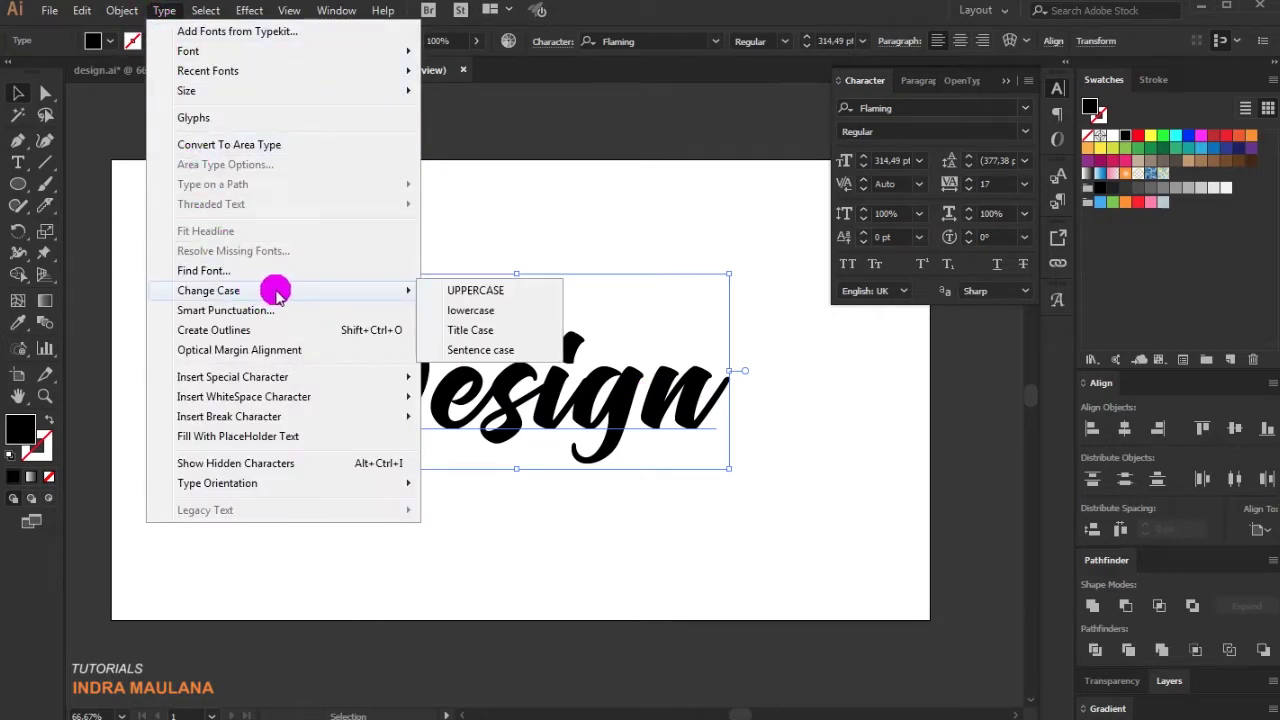
{"action": "left_click", "coordinate": [328, 333]}
{"action": "left_click_drag", "start_coordinate": [237, 306], "coordinate": [768, 467]}
{"action": "left_click", "coordinate": [768, 467]}
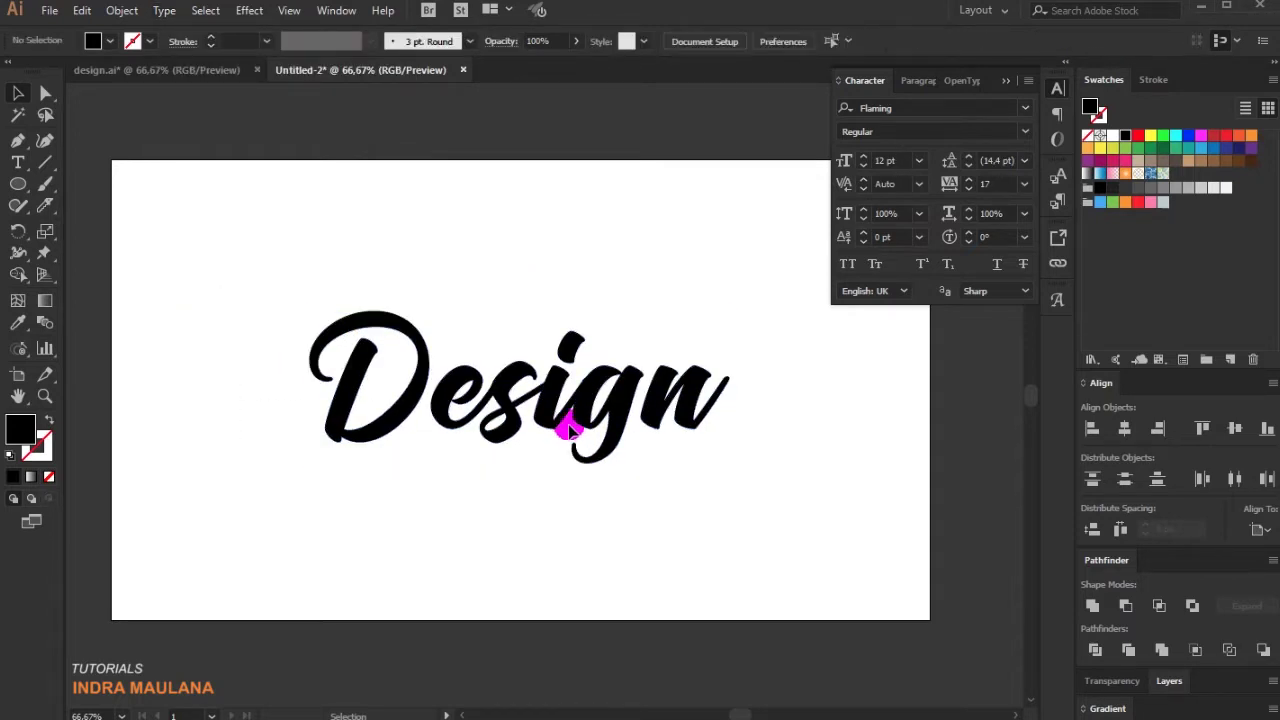
{"action": "left_click", "coordinate": [572, 416]}
{"action": "left_click", "coordinate": [560, 445]}
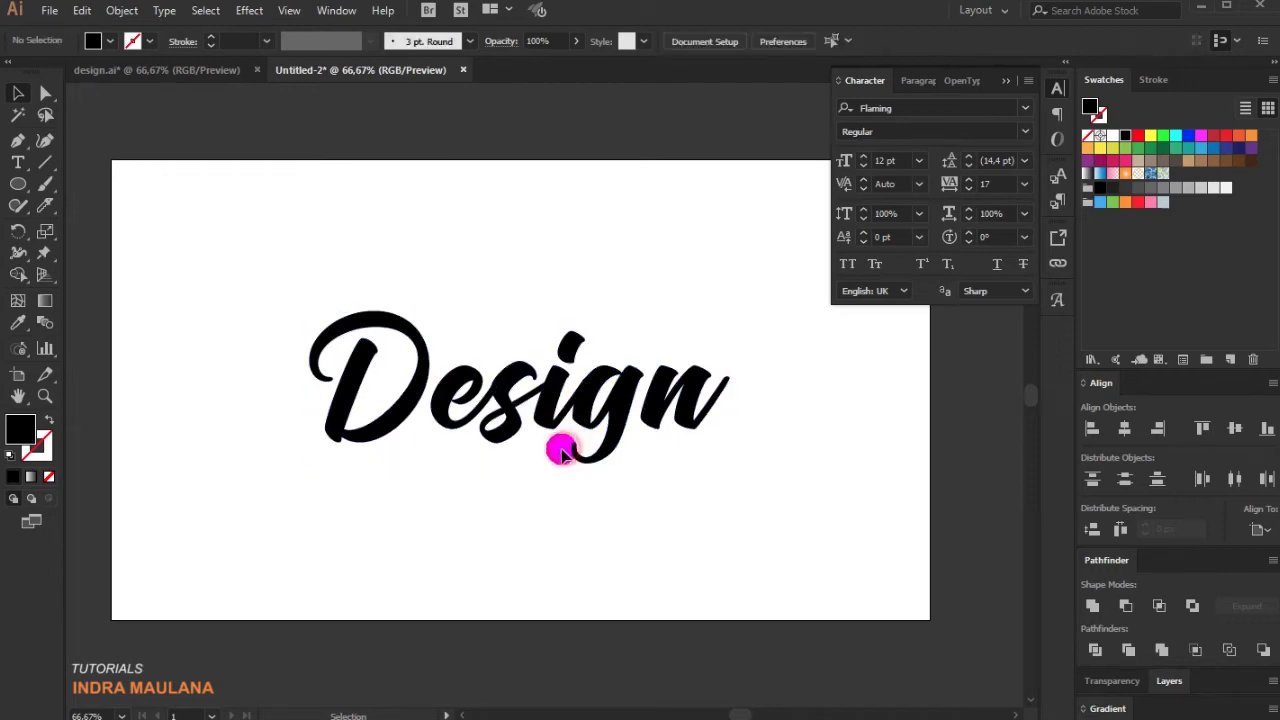
{"action": "left_click", "coordinate": [549, 409]}
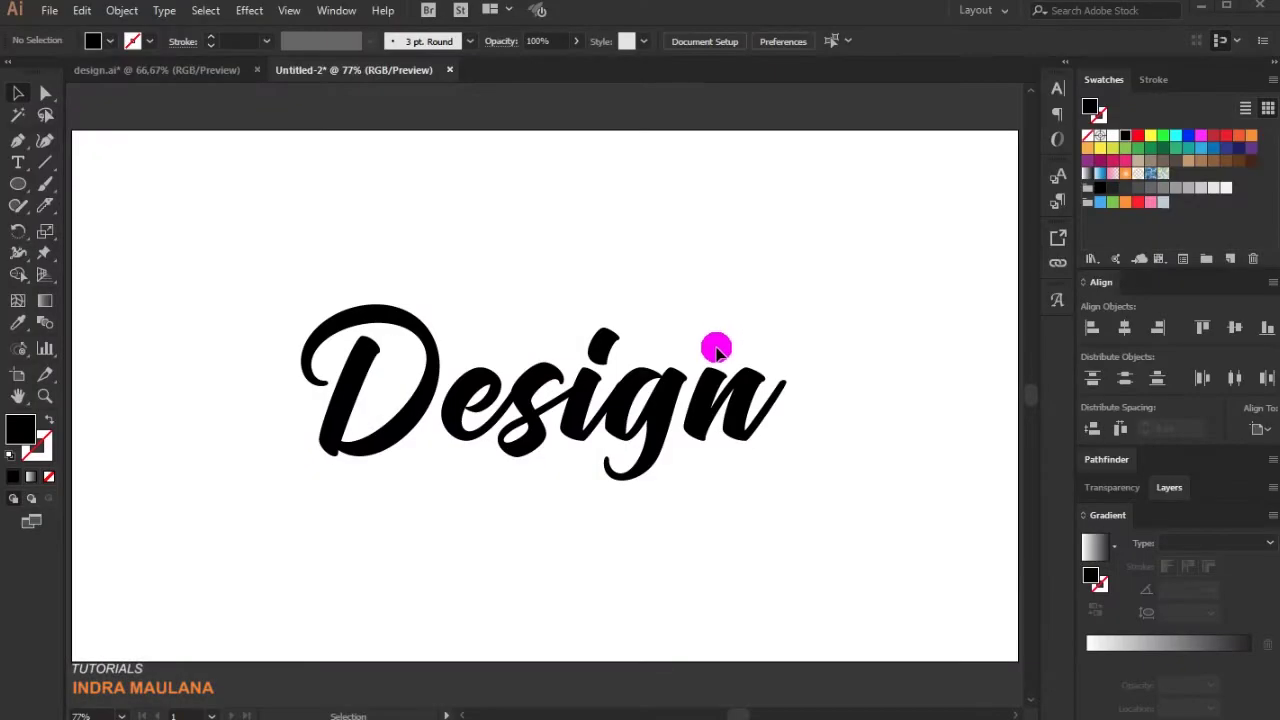
Ungroup the outlined word into separate letters, testing the separation by moving the g and undoing that move
{"action": "left_click", "coordinate": [660, 395]}
{"action": "right_click", "coordinate": [658, 394]}
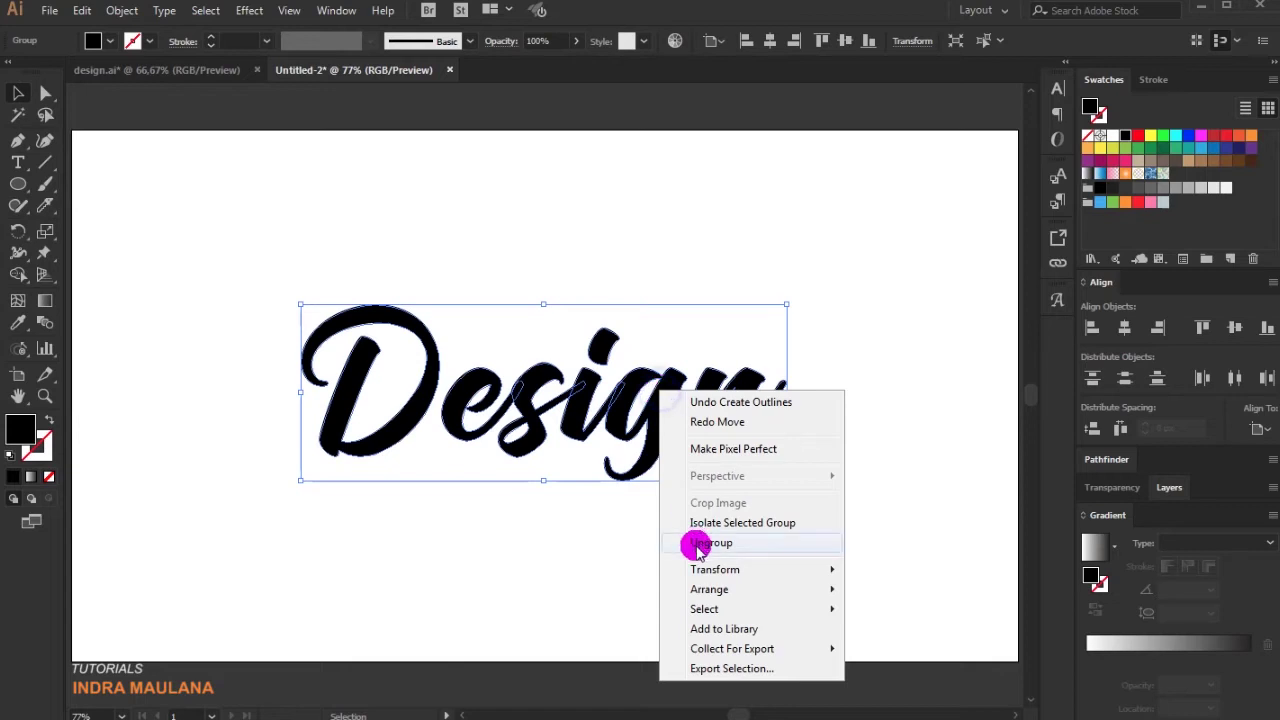
{"action": "left_click", "coordinate": [696, 538]}
{"action": "right_click", "coordinate": [677, 430]}
{"action": "left_click", "coordinate": [568, 588]}
{"action": "left_click_drag", "start_coordinate": [670, 400], "coordinate": [685, 451]}
{"action": "key", "text": "ctrl+z"}
{"action": "left_click", "coordinate": [520, 523]}
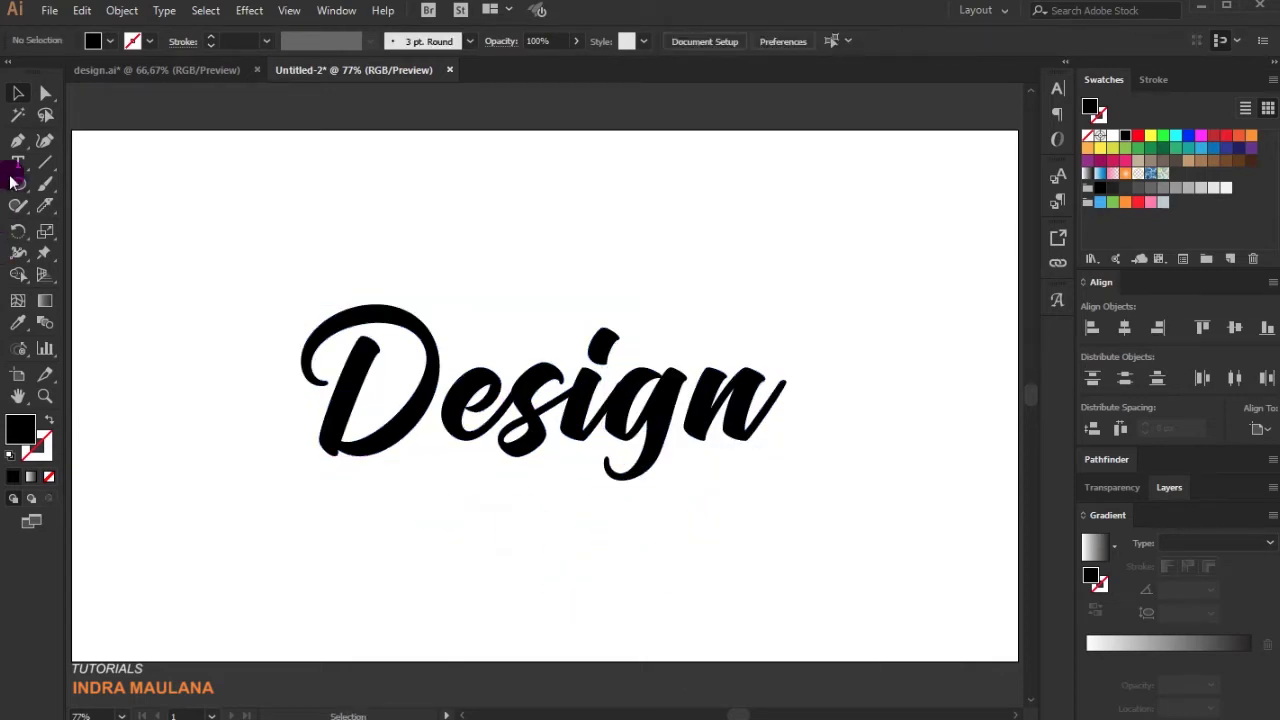
Slice the letter g across its lower stem with the Knife tool, just above the curled tail
{"action": "mouse_move", "coordinate": [43, 213]}
{"action": "left_mouse_down"}
{"action": "mouse_move", "coordinate": [45, 200]}
{"action": "mouse_move", "coordinate": [108, 249]}
{"action": "left_mouse_up"}
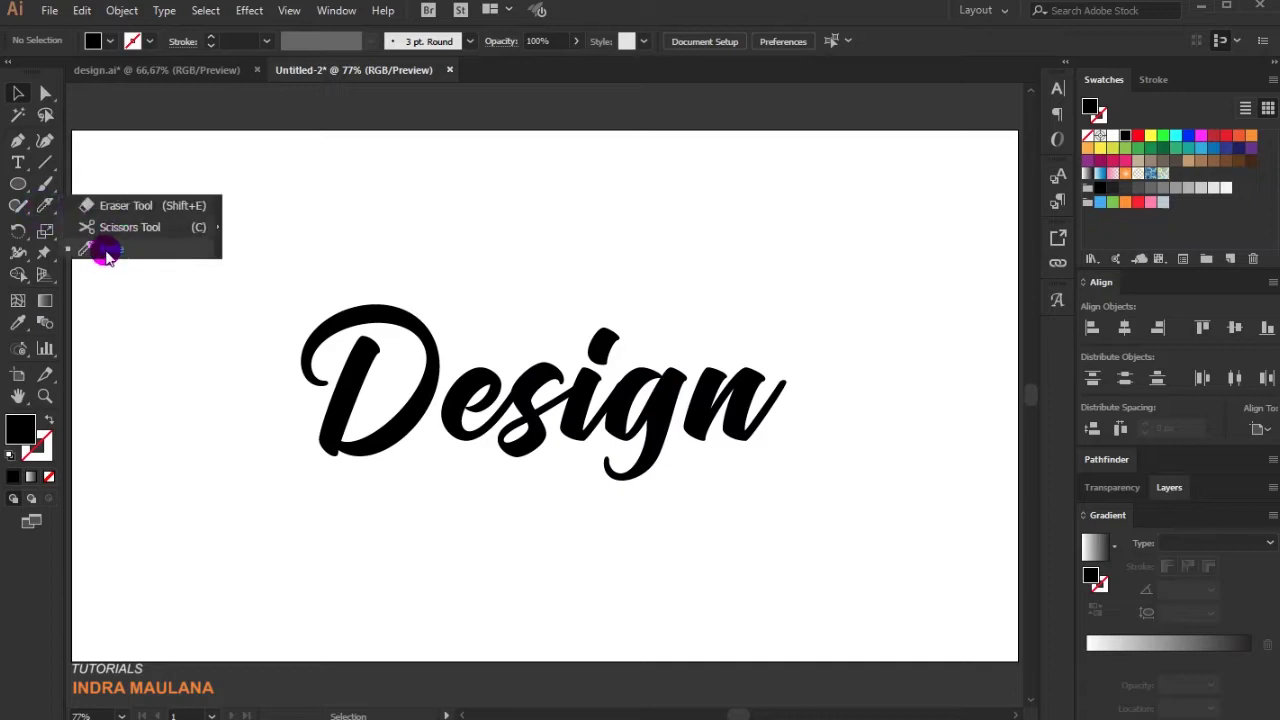
{"action": "left_click", "coordinate": [628, 451]}
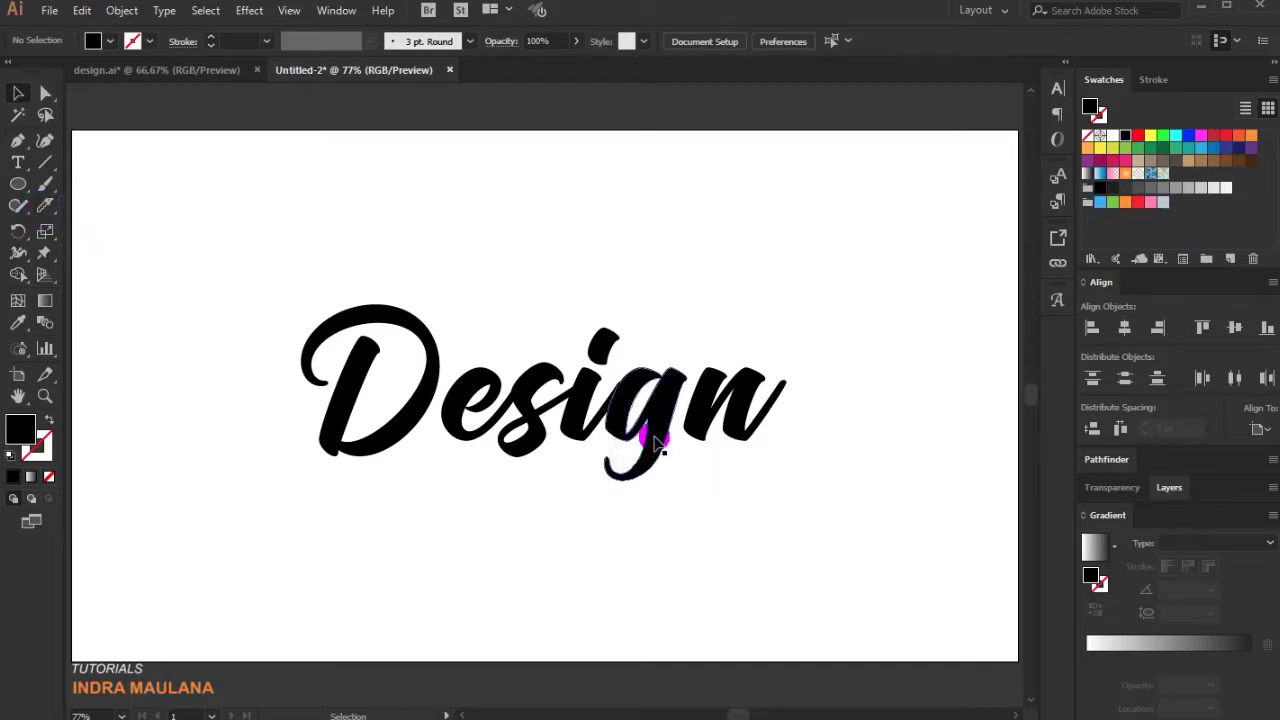
{"action": "left_click", "coordinate": [655, 438]}
{"action": "mouse_move", "coordinate": [45, 213]}
{"action": "left_mouse_down"}
{"action": "mouse_move", "coordinate": [80, 249]}
{"action": "mouse_move", "coordinate": [108, 247]}
{"action": "left_mouse_up"}
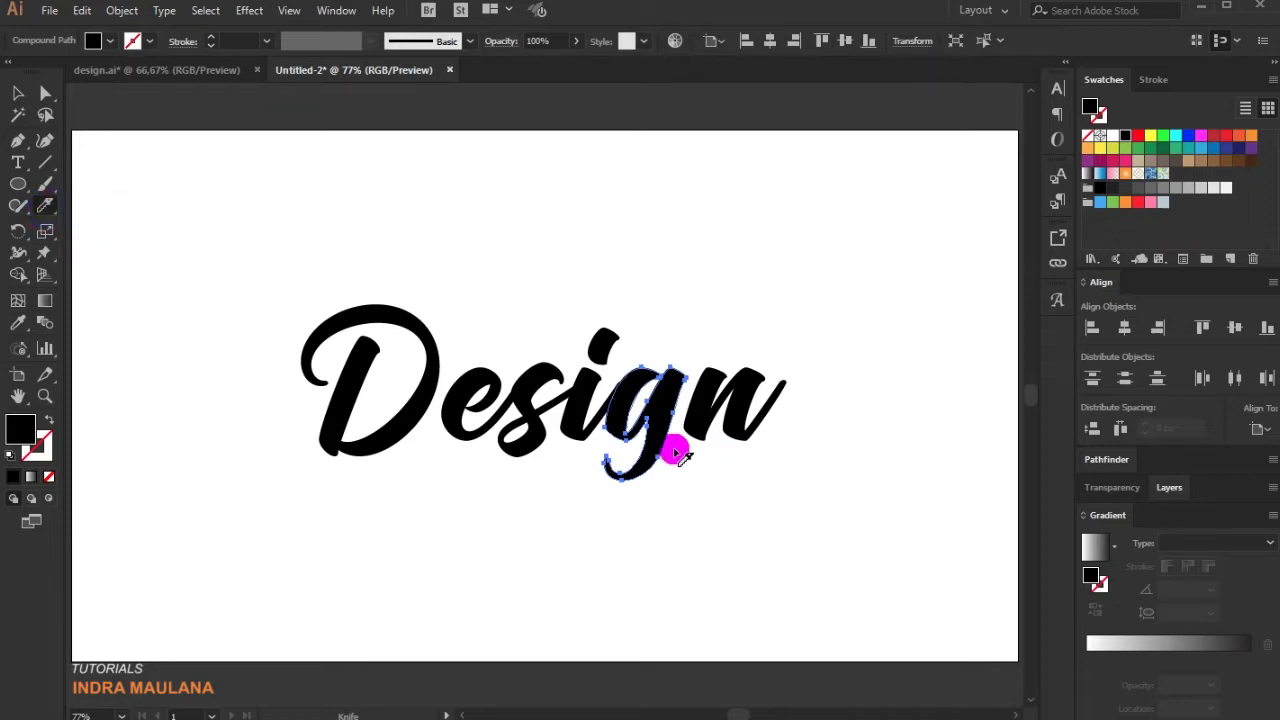
{"action": "left_click_drag", "start_coordinate": [628, 451], "coordinate": [740, 462]}
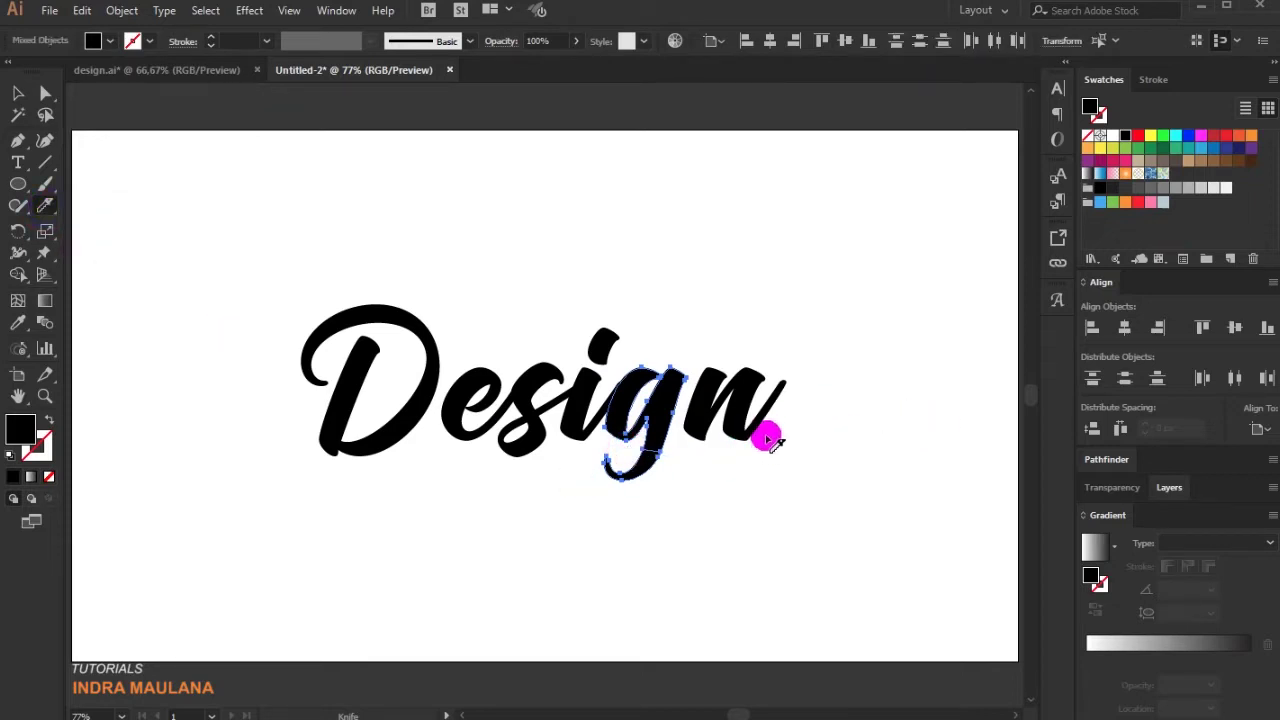
Slice the letter n across the lower part of its last stem with the Knife tool
{"action": "left_click", "coordinate": [18, 93]}
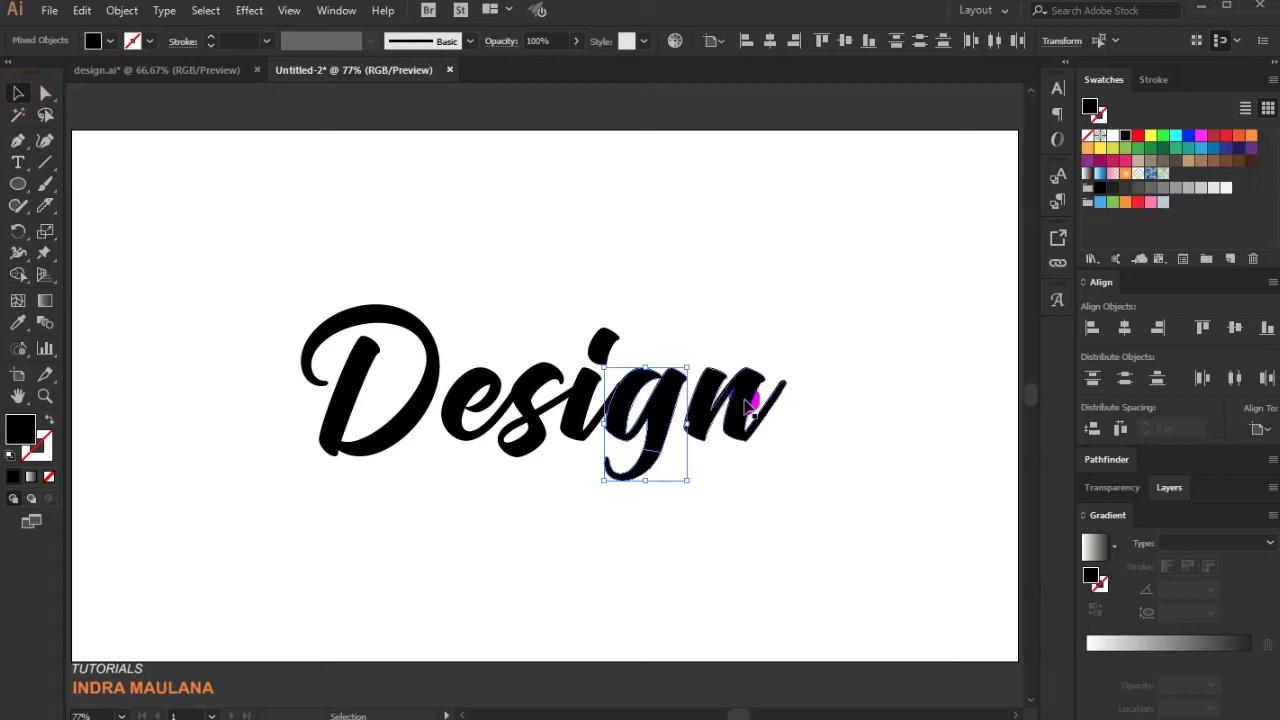
{"action": "left_click", "coordinate": [752, 404]}
{"action": "left_click", "coordinate": [47, 208]}
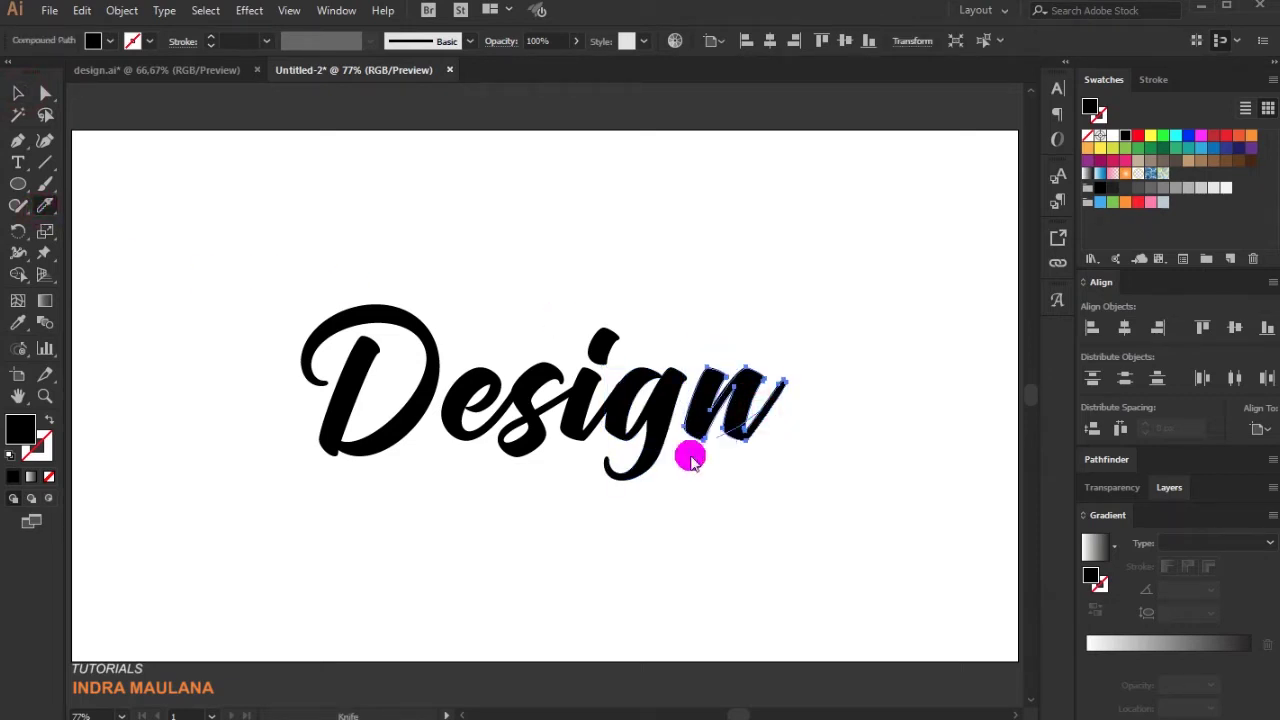
{"action": "mouse_move", "coordinate": [690, 460]}
{"action": "left_mouse_down"}
{"action": "mouse_move", "coordinate": [342, 508]}
{"action": "mouse_move", "coordinate": [118, 285]}
{"action": "left_mouse_up"}
Delete the cut-off tail of the g together with the cut-off end stroke of the n
{"action": "left_click", "coordinate": [18, 93]}
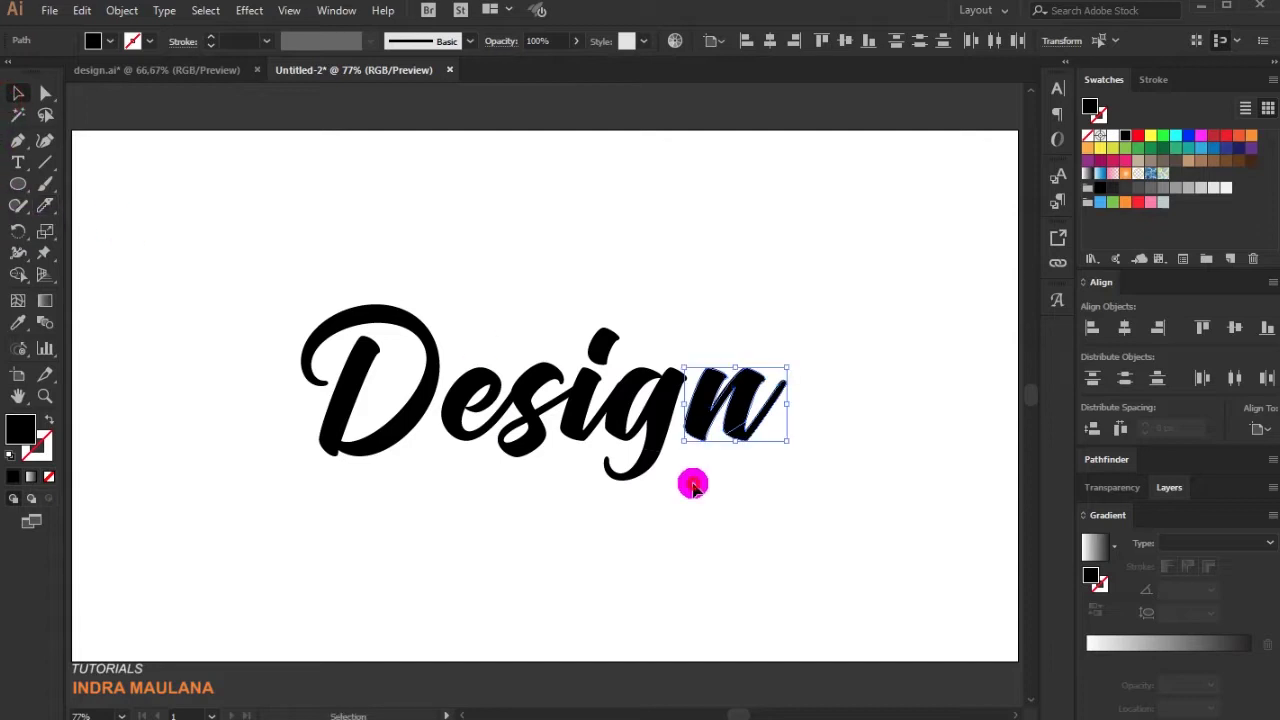
{"action": "left_click", "coordinate": [689, 486]}
{"action": "left_click", "coordinate": [620, 463]}
{"action": "left_click", "coordinate": [738, 434], "text": "shift"}
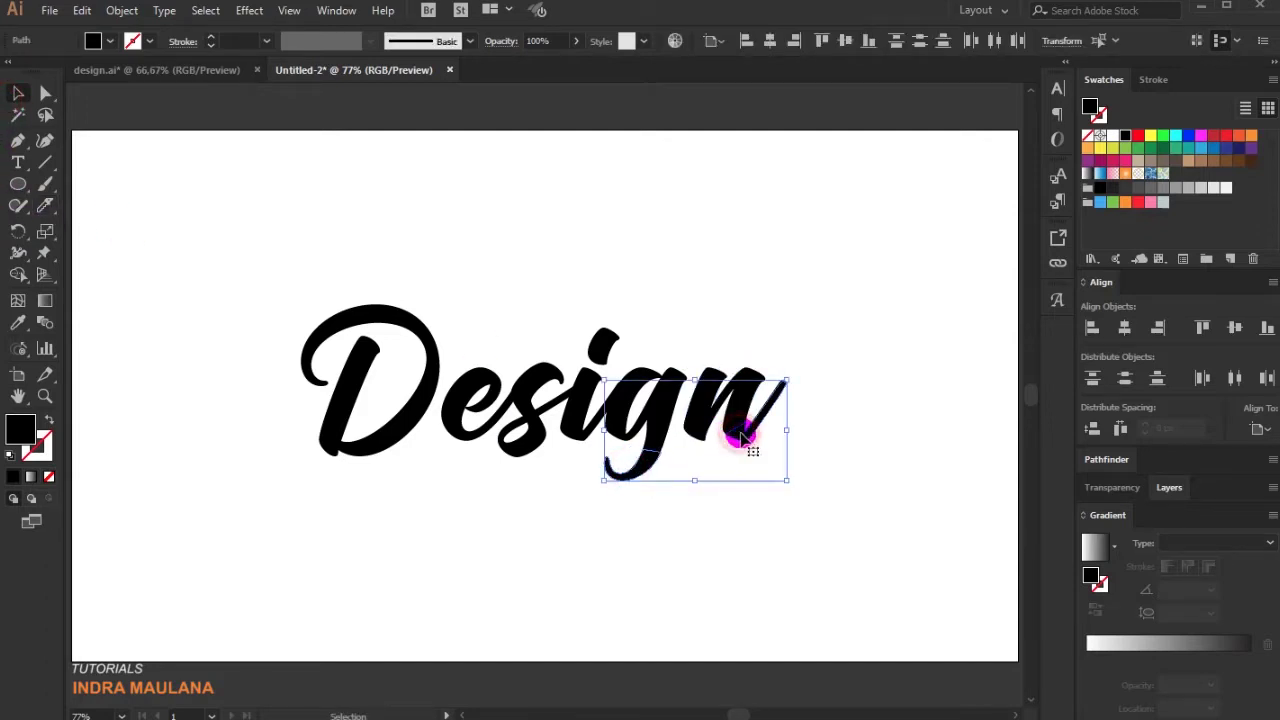
{"action": "left_click_drag", "start_coordinate": [740, 435], "coordinate": [750, 518]}
{"action": "key", "text": "Delete"}
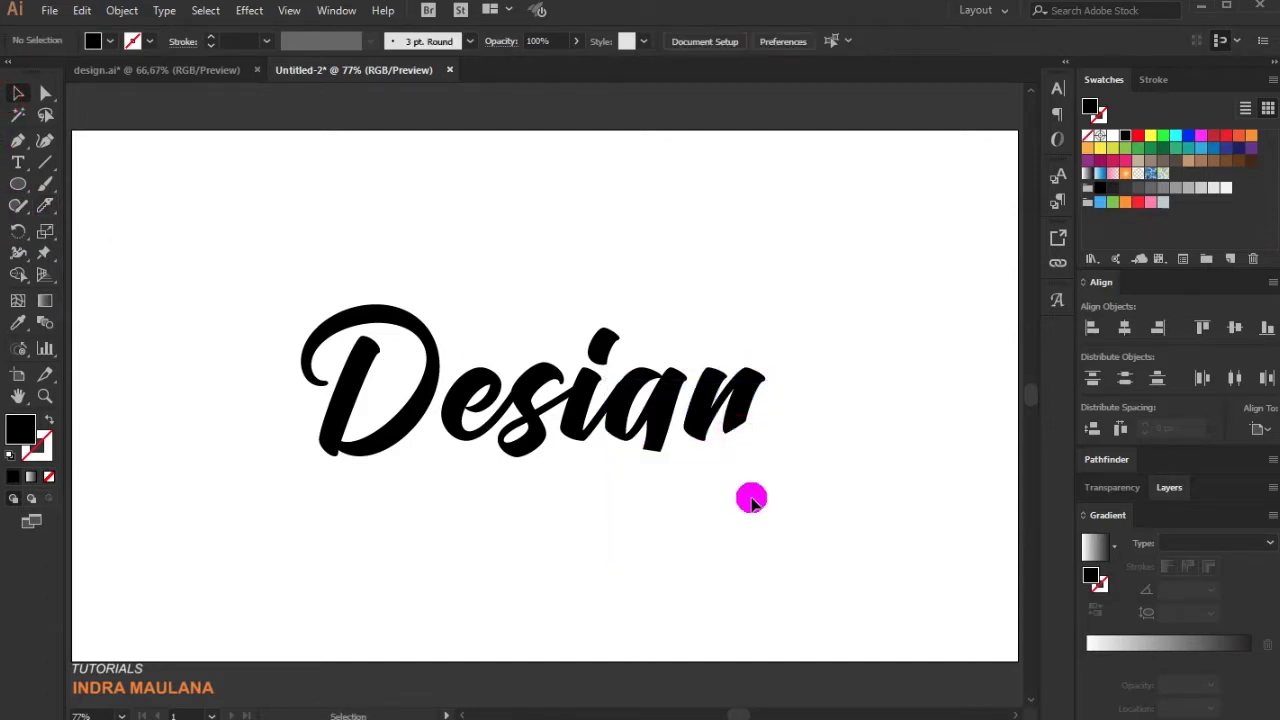
Draw the lower edge of a swash with the Pen tool, curving down from the n's cut stem to a pointed tip
{"action": "key", "text": "ctrl+1"}
{"action": "scroll", "coordinate": [783, 480], "scroll_direction": "down", "scroll_amount": 4}
{"action": "left_click", "coordinate": [18, 140]}
{"action": "left_click_drag", "start_coordinate": [786, 358], "coordinate": [740, 348]}
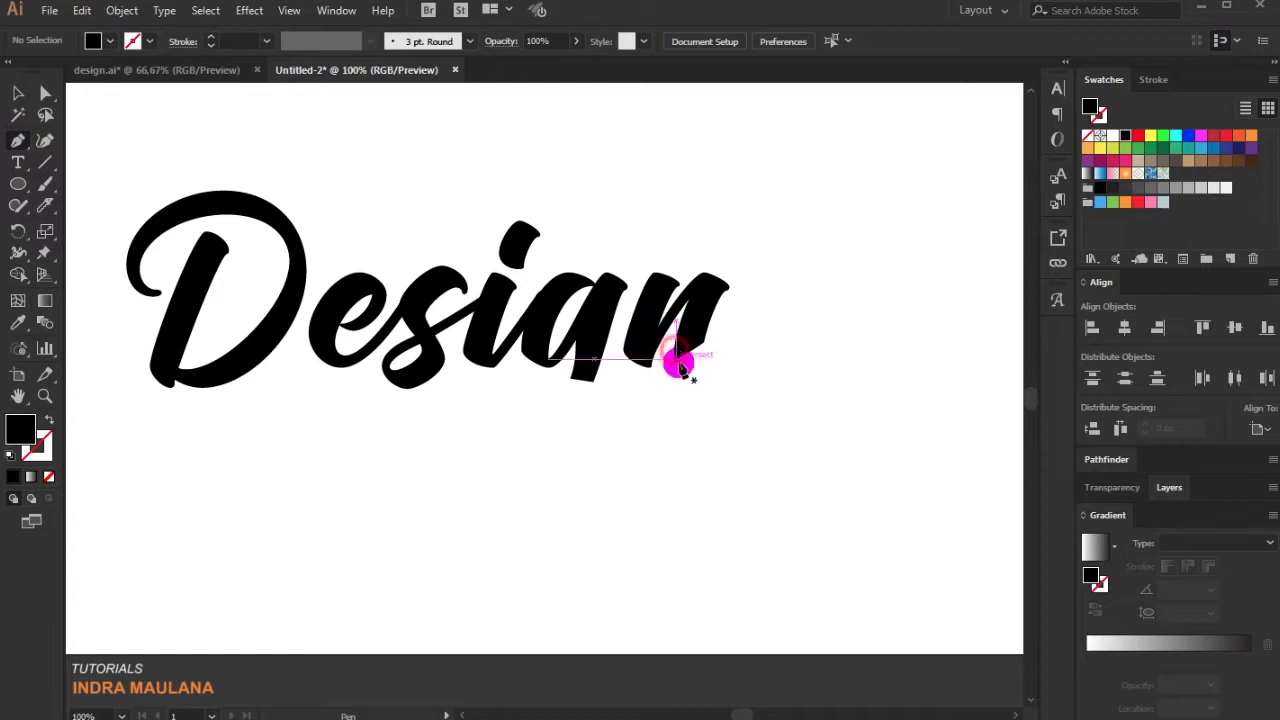
{"action": "scroll", "coordinate": [680, 367], "scroll_direction": "up", "scroll_amount": 1}
{"action": "left_click", "coordinate": [673, 322]}
{"action": "left_click_drag", "start_coordinate": [674, 437], "coordinate": [577, 420]}
{"action": "left_click_drag", "start_coordinate": [786, 387], "coordinate": [879, 470]}
{"action": "left_click", "coordinate": [786, 387]}
Draw the swash's upper edge back to the n's stem, close the path and give it a black fill without stroke
{"action": "left_click", "coordinate": [47, 420]}
{"action": "mouse_move", "coordinate": [686, 341]}
{"action": "left_mouse_down"}
{"action": "mouse_move", "coordinate": [623, 340]}
{"action": "mouse_move", "coordinate": [594, 307]}
{"action": "mouse_move", "coordinate": [598, 343]}
{"action": "left_mouse_up"}
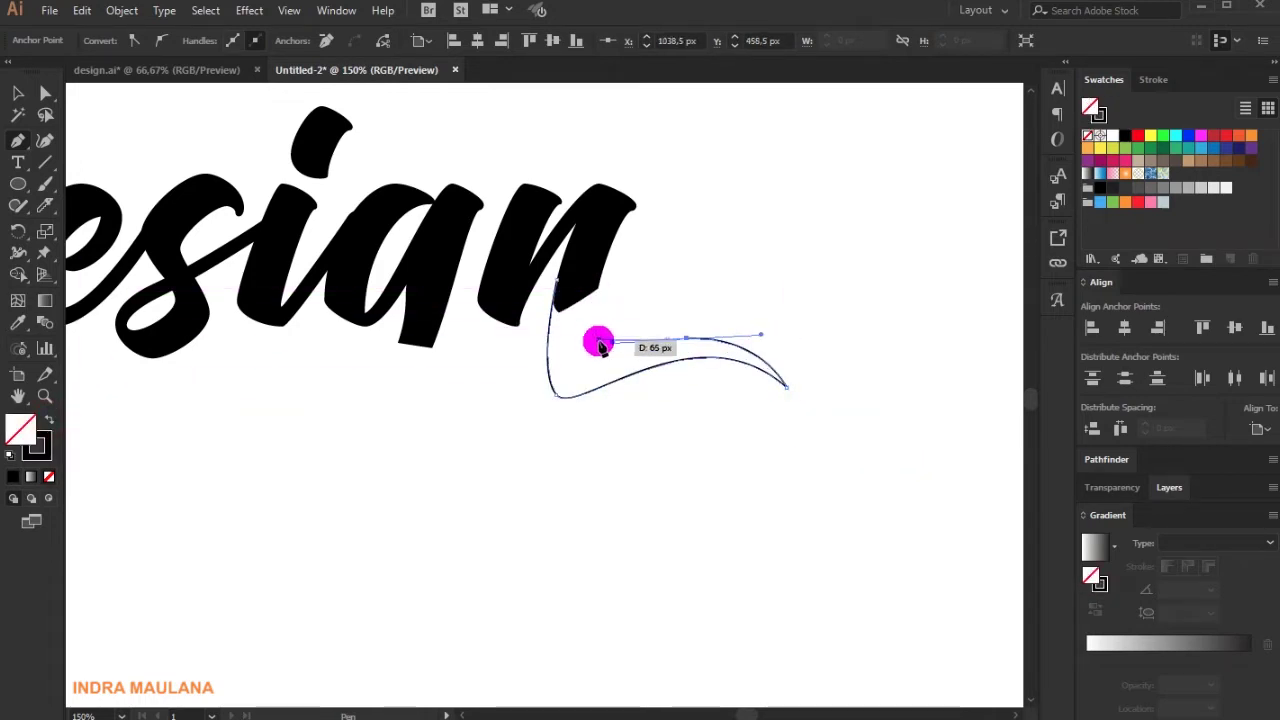
{"action": "left_click_drag", "start_coordinate": [598, 289], "coordinate": [612, 241]}
{"action": "left_click", "coordinate": [598, 289]}
{"action": "left_click_drag", "start_coordinate": [556, 279], "coordinate": [536, 296]}
{"action": "left_click", "coordinate": [48, 420]}
{"action": "left_click", "coordinate": [596, 516], "text": "ctrl"}
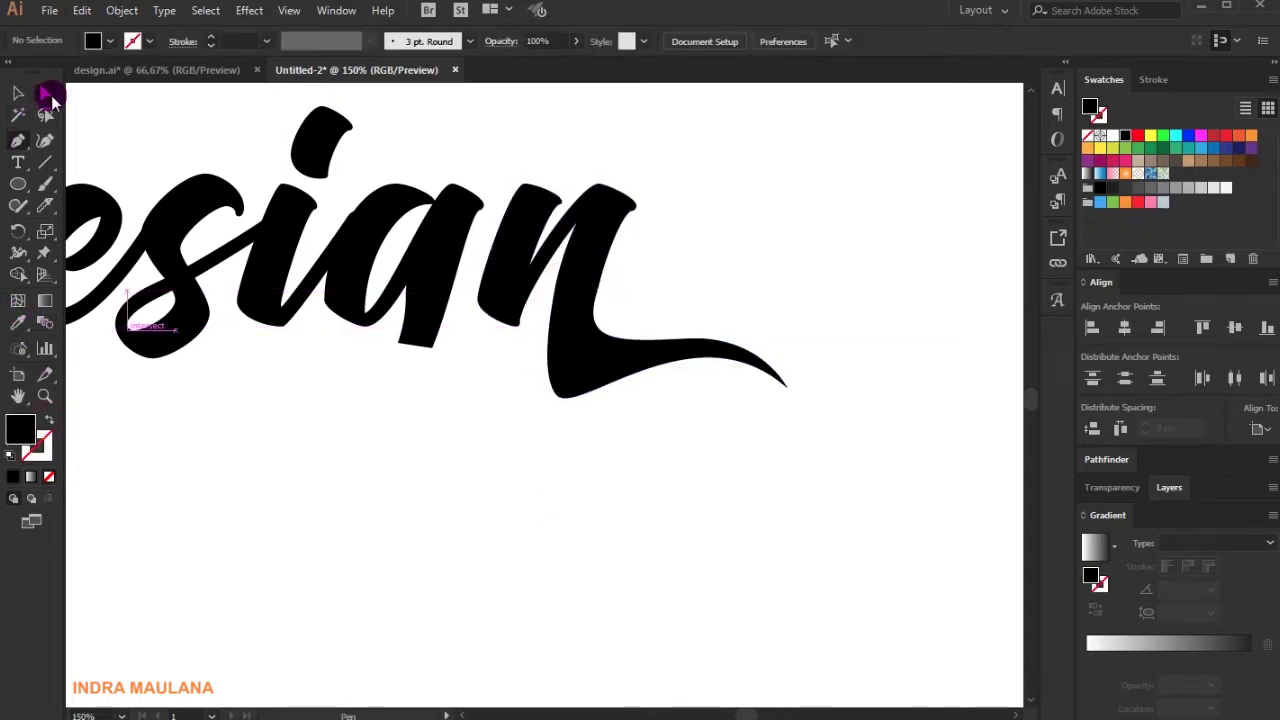
Align the swash's inner top anchor with the n's stem edge and tilt the crest's inner handle down to deepen the bend
{"action": "left_click", "coordinate": [45, 94]}
{"action": "left_click", "coordinate": [598, 342]}
{"action": "scroll", "coordinate": [598, 342], "scroll_direction": "up", "scroll_amount": 2}
{"action": "left_click", "coordinate": [599, 240]}
{"action": "key", "text": "ctrl+z"}
{"action": "left_click", "coordinate": [598, 247]}
{"action": "left_click_drag", "start_coordinate": [598, 247], "coordinate": [600, 231]}
{"action": "left_click", "coordinate": [774, 341]}
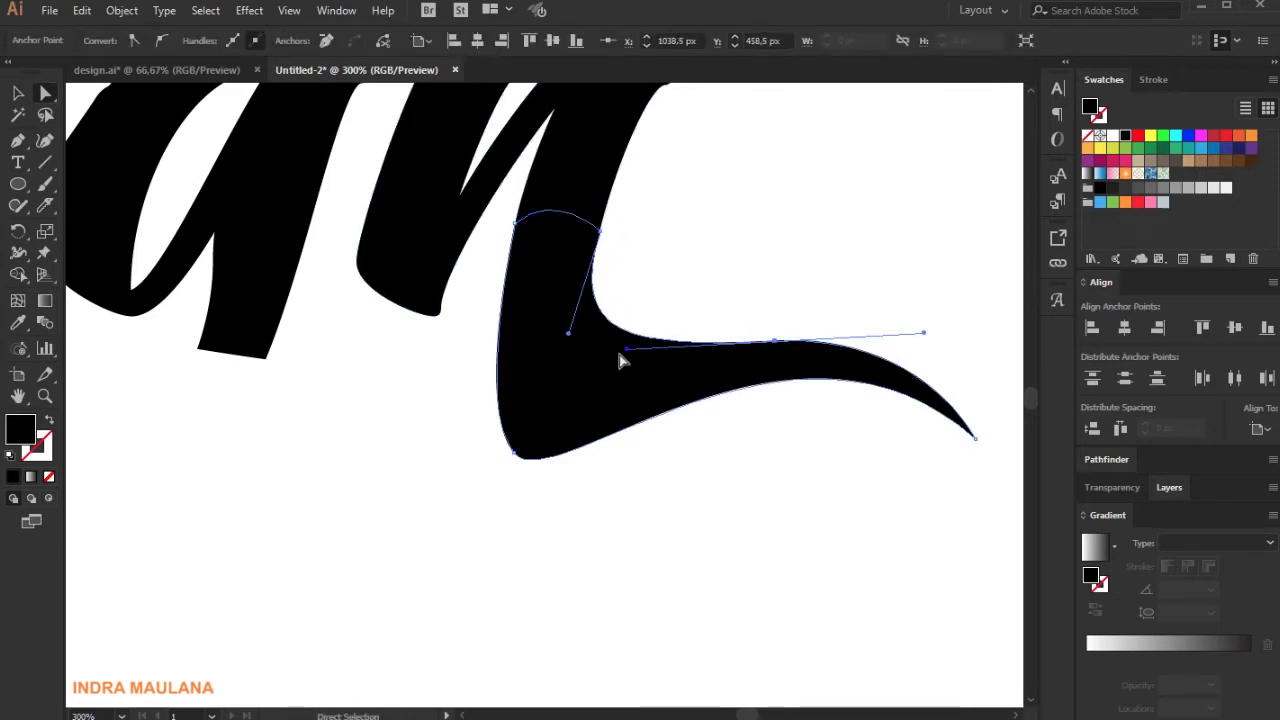
{"action": "left_click_drag", "start_coordinate": [627, 350], "coordinate": [603, 384]}
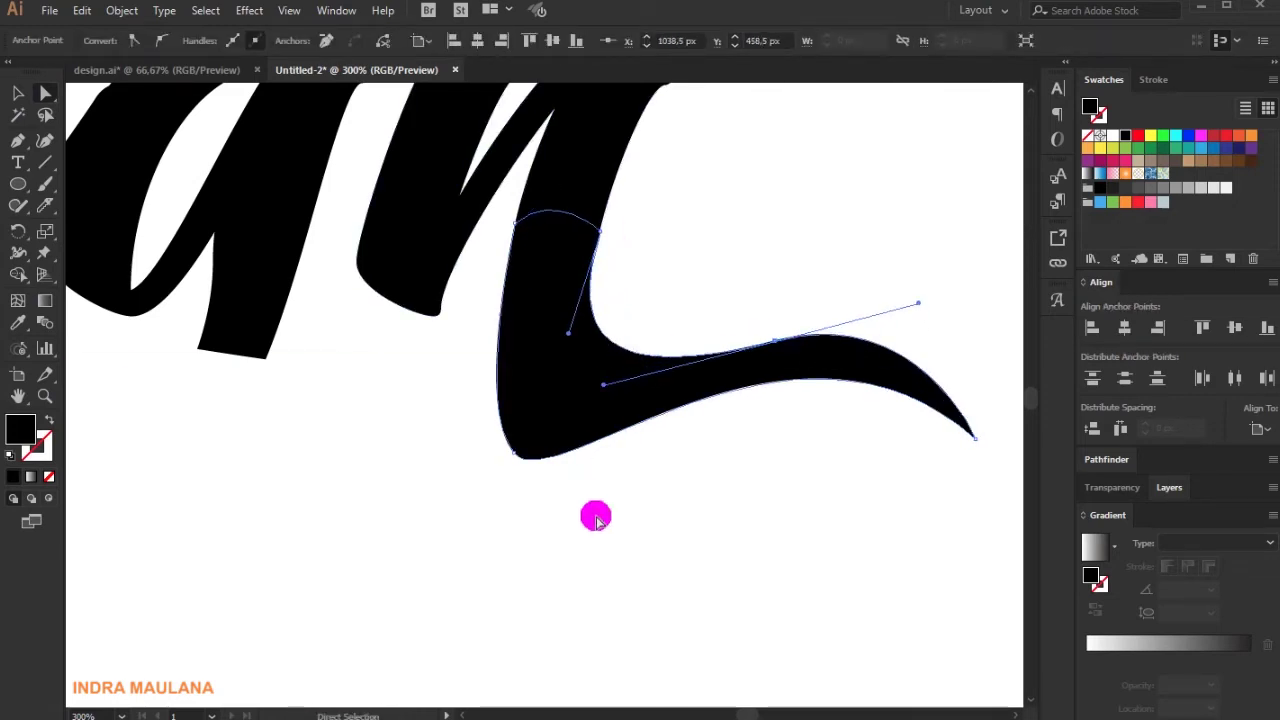
{"action": "left_click", "coordinate": [746, 523]}
Move the crest anchor on the swash's upper edge to X 1034 px, Y 460 px and shorten its outer handle slightly
{"action": "scroll", "coordinate": [737, 511], "scroll_direction": "down", "scroll_amount": 1}
{"action": "scroll", "coordinate": [737, 511], "scroll_direction": "down", "scroll_amount": 1}
{"action": "scroll", "coordinate": [797, 505], "scroll_direction": "up", "scroll_amount": 1}
{"action": "left_click", "coordinate": [776, 417]}
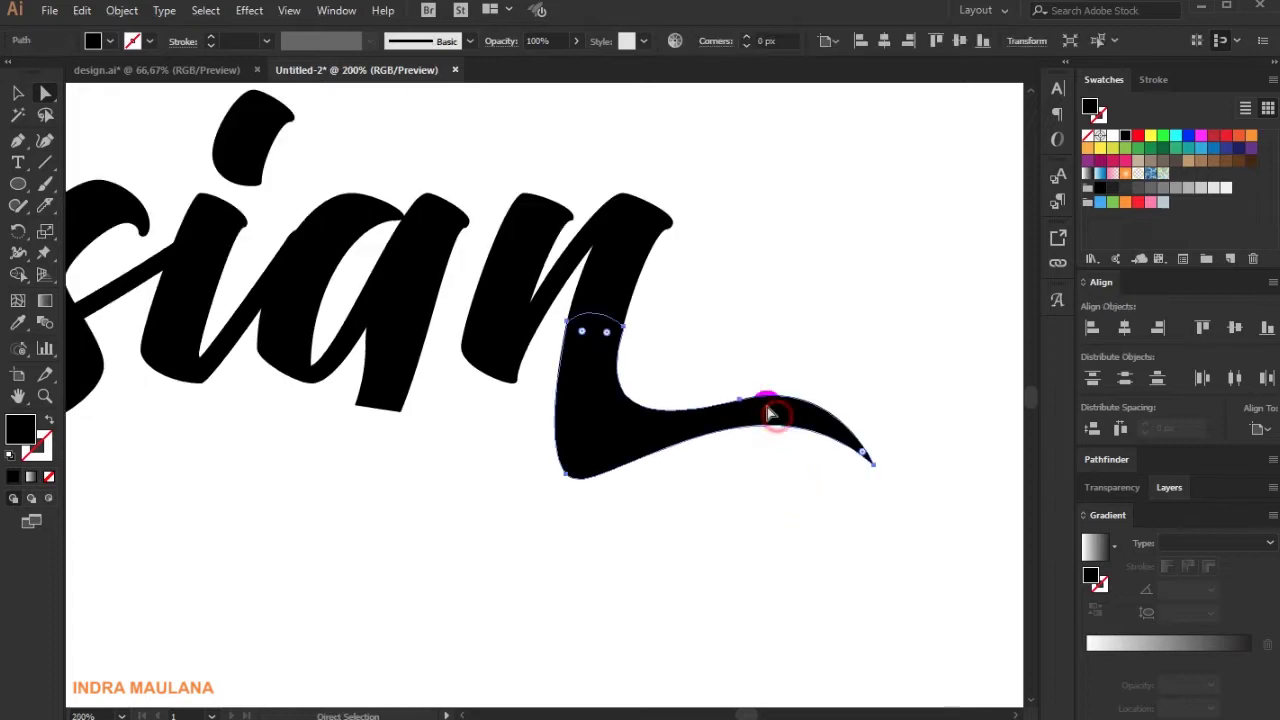
{"action": "left_click_drag", "start_coordinate": [737, 403], "coordinate": [725, 409]}
{"action": "key", "text": "ctrl+z"}
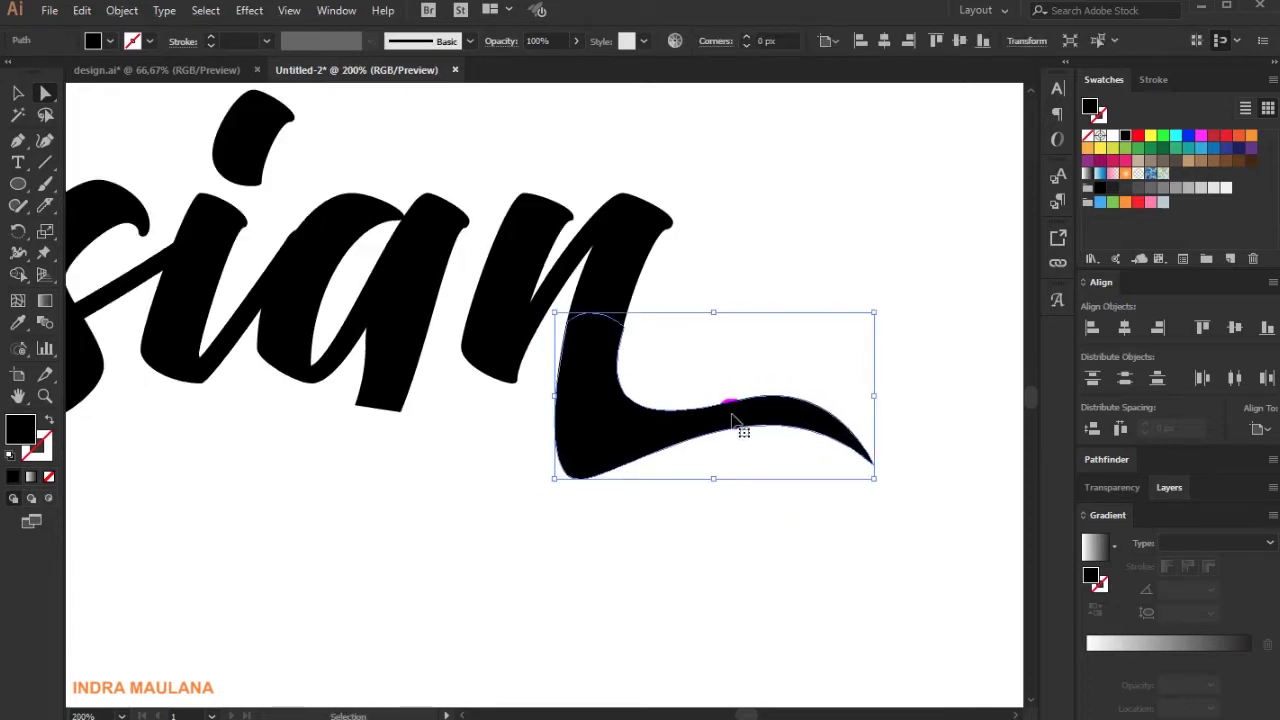
{"action": "left_click", "coordinate": [741, 405]}
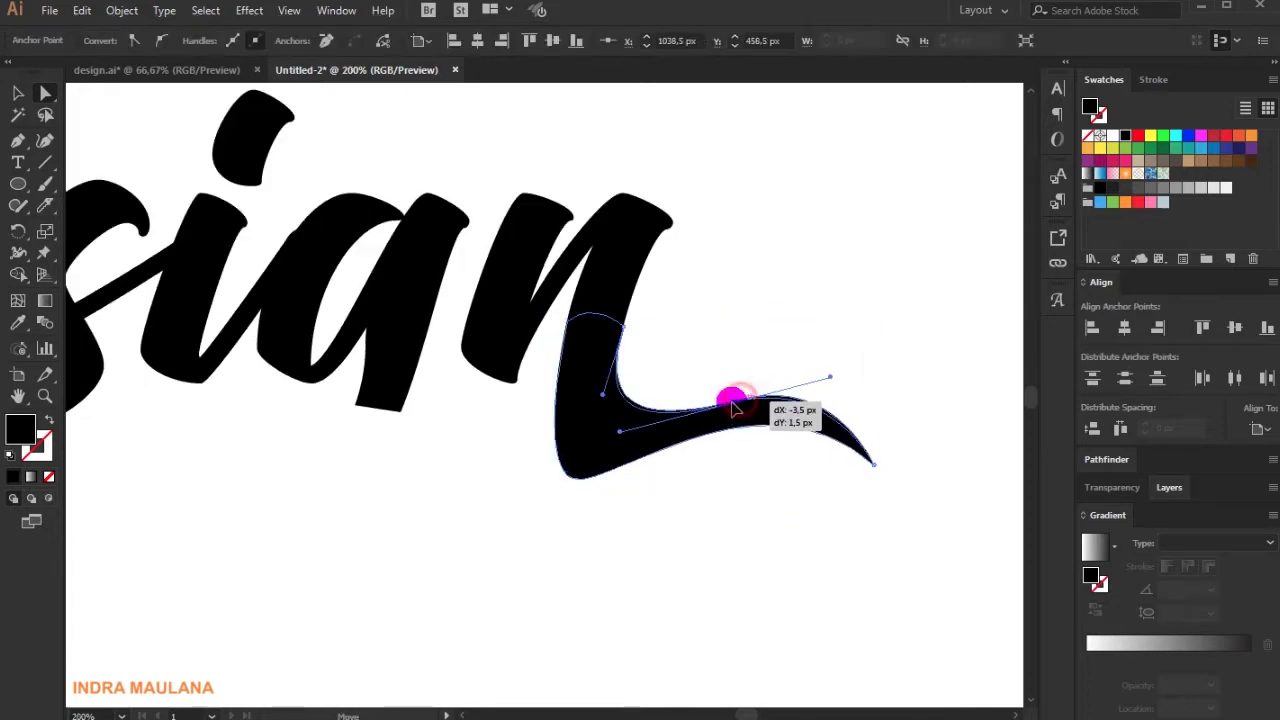
{"action": "left_click_drag", "start_coordinate": [828, 380], "coordinate": [820, 377]}
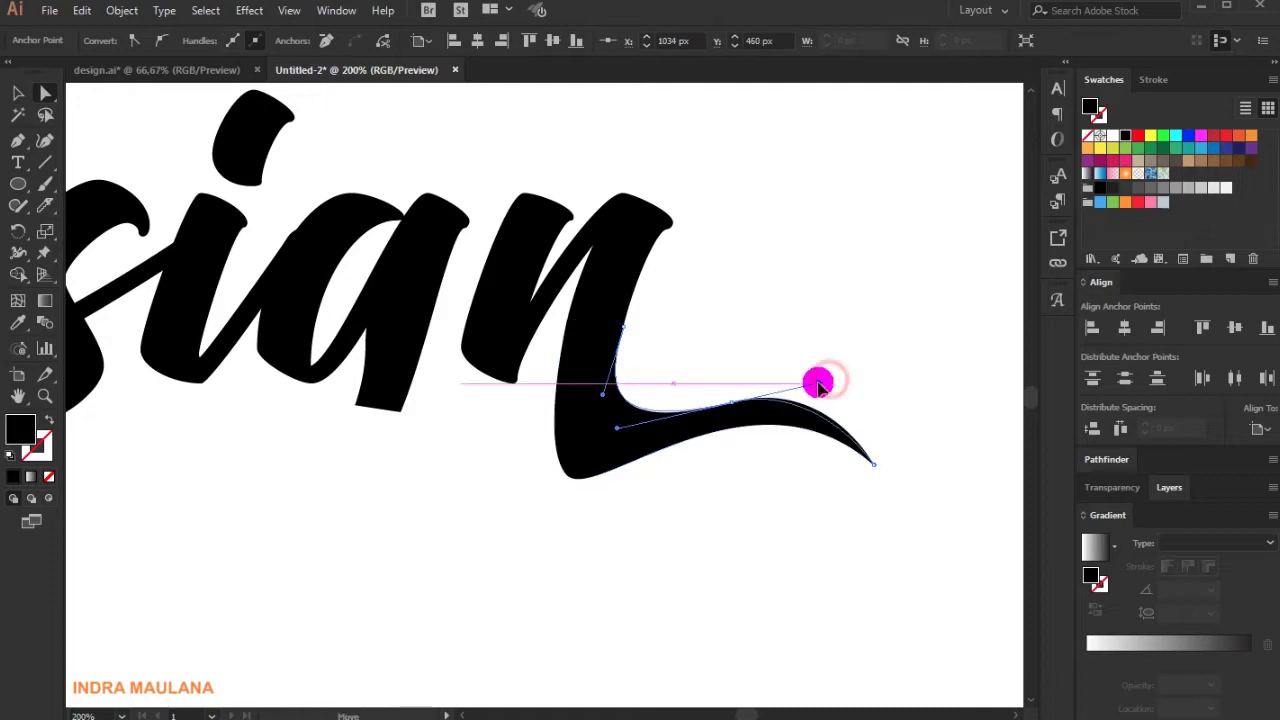
{"action": "left_click", "coordinate": [889, 347]}
{"action": "scroll", "coordinate": [889, 347], "scroll_direction": "down", "scroll_amount": 1}
{"action": "left_click_drag", "start_coordinate": [560, 591], "coordinate": [589, 604]}
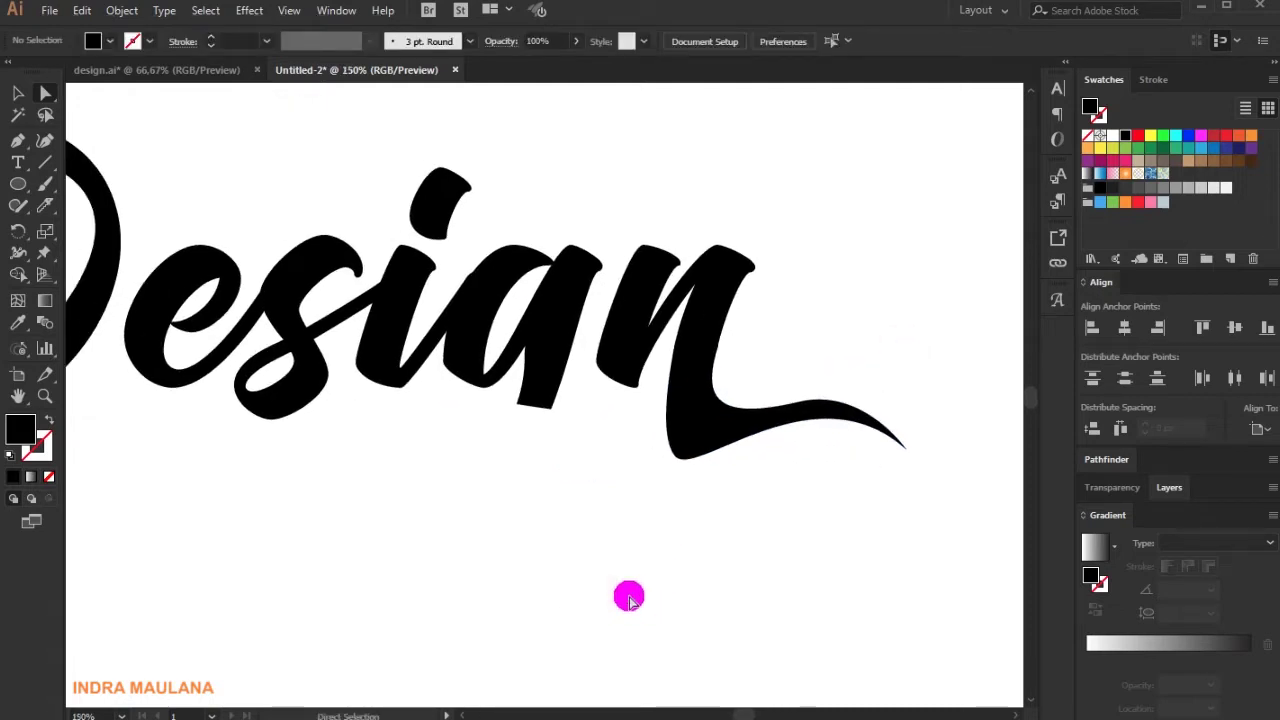
Round the swash's lower bend by reshaping its bottom anchor and raise the crest anchor to X 1037 px, Y 452 px
{"action": "left_click_drag", "start_coordinate": [674, 460], "coordinate": [656, 436]}
{"action": "left_click_drag", "start_coordinate": [742, 447], "coordinate": [789, 451]}
{"action": "left_click_drag", "start_coordinate": [800, 402], "coordinate": [803, 390]}
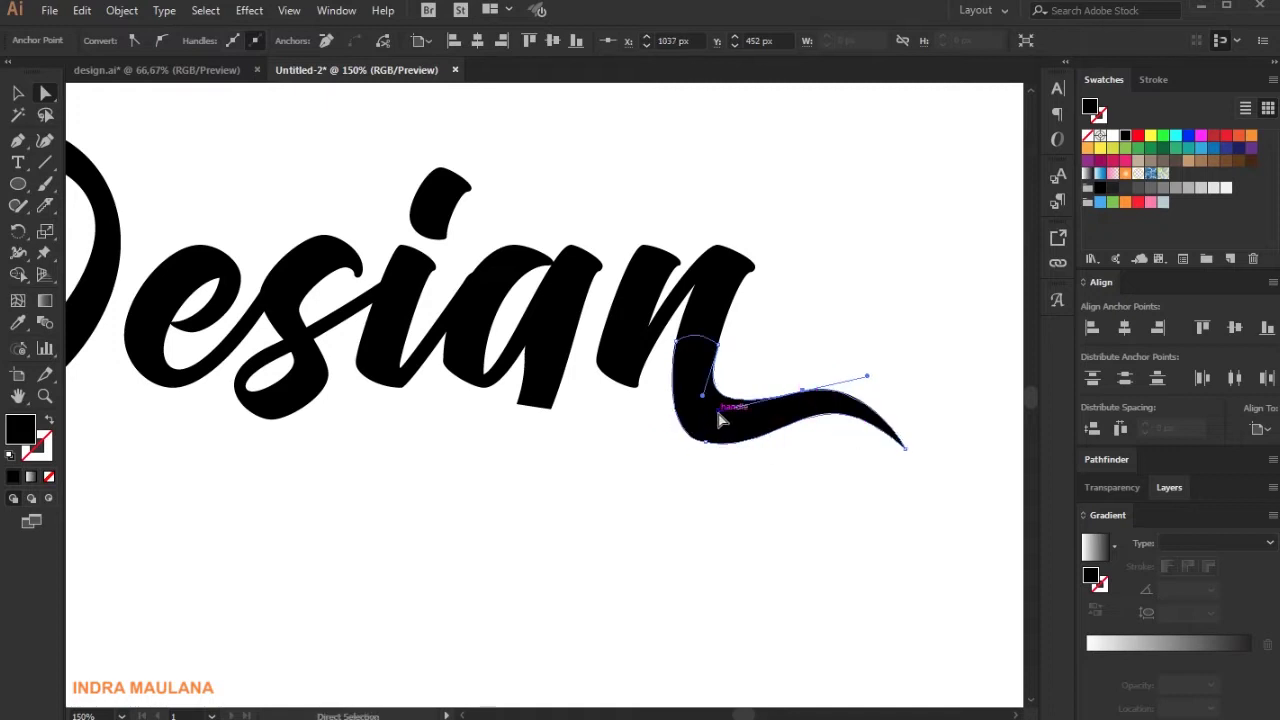
{"action": "left_click", "coordinate": [771, 500]}
{"action": "left_click", "coordinate": [845, 410]}
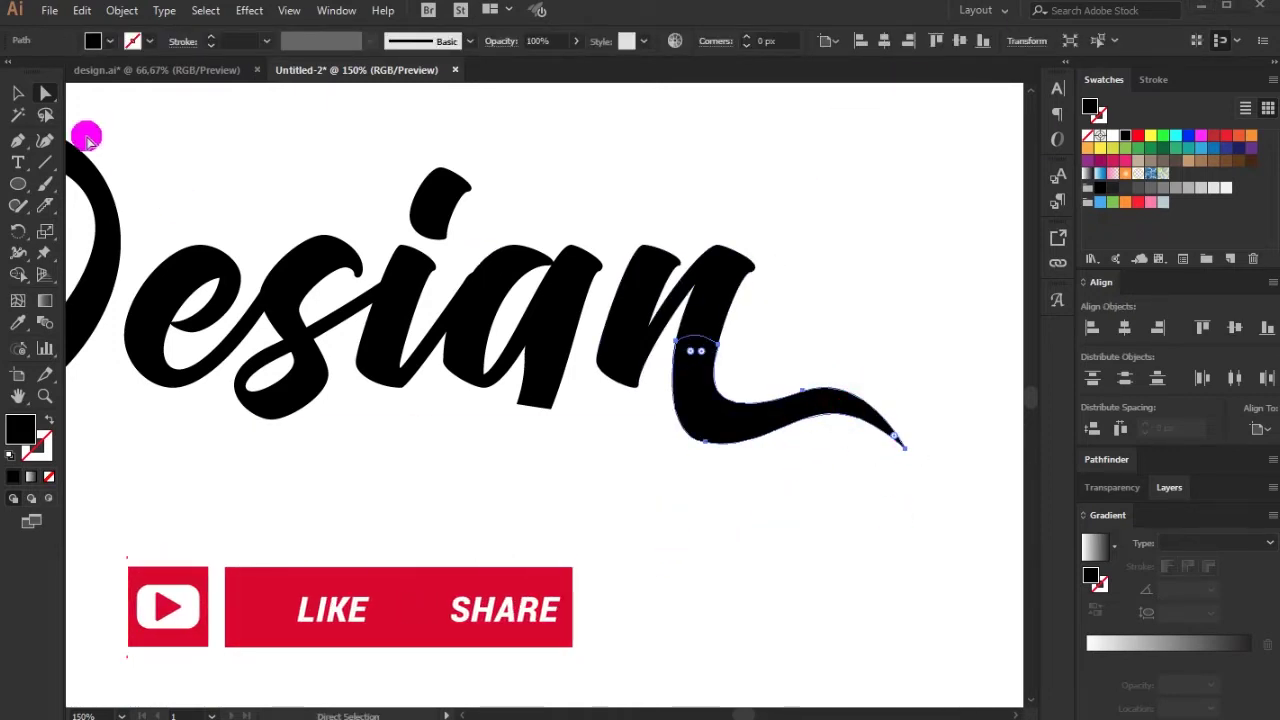
Unite the swash with the letter n into one shape using Pathfinder
{"action": "left_click", "coordinate": [18, 93]}
{"action": "left_click", "coordinate": [746, 258], "text": "shift"}
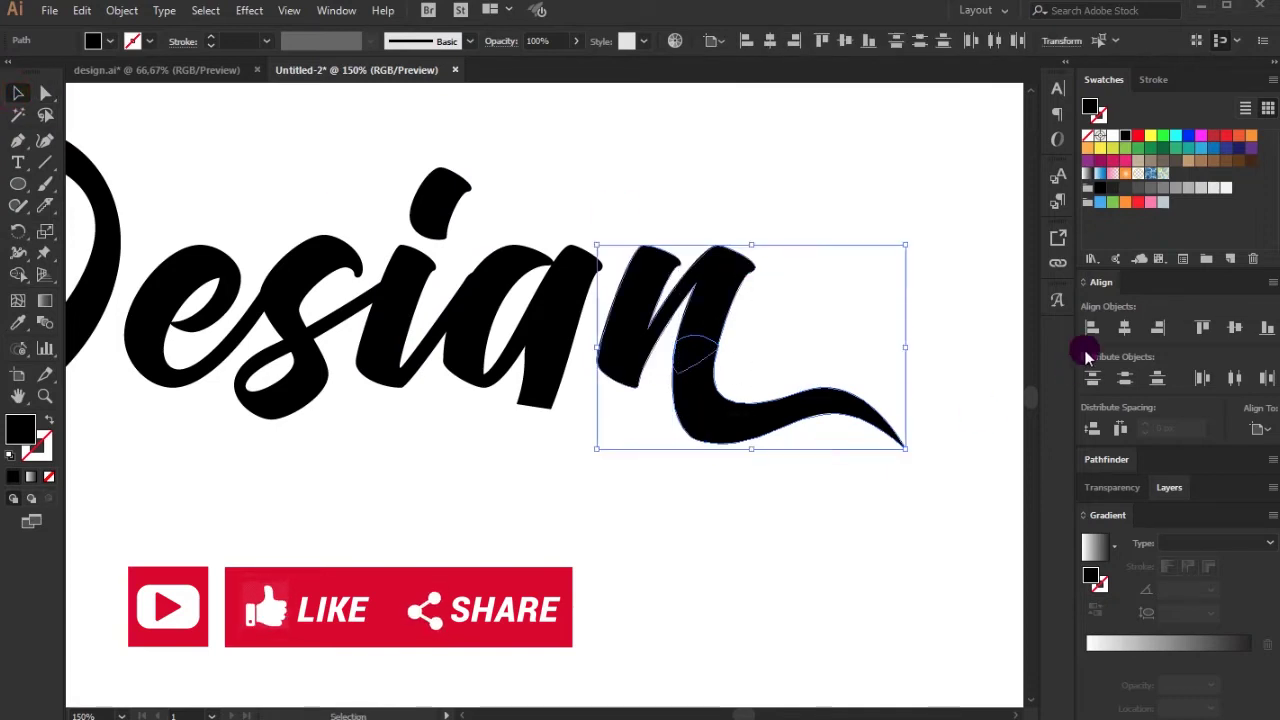
{"action": "left_click", "coordinate": [1105, 463]}
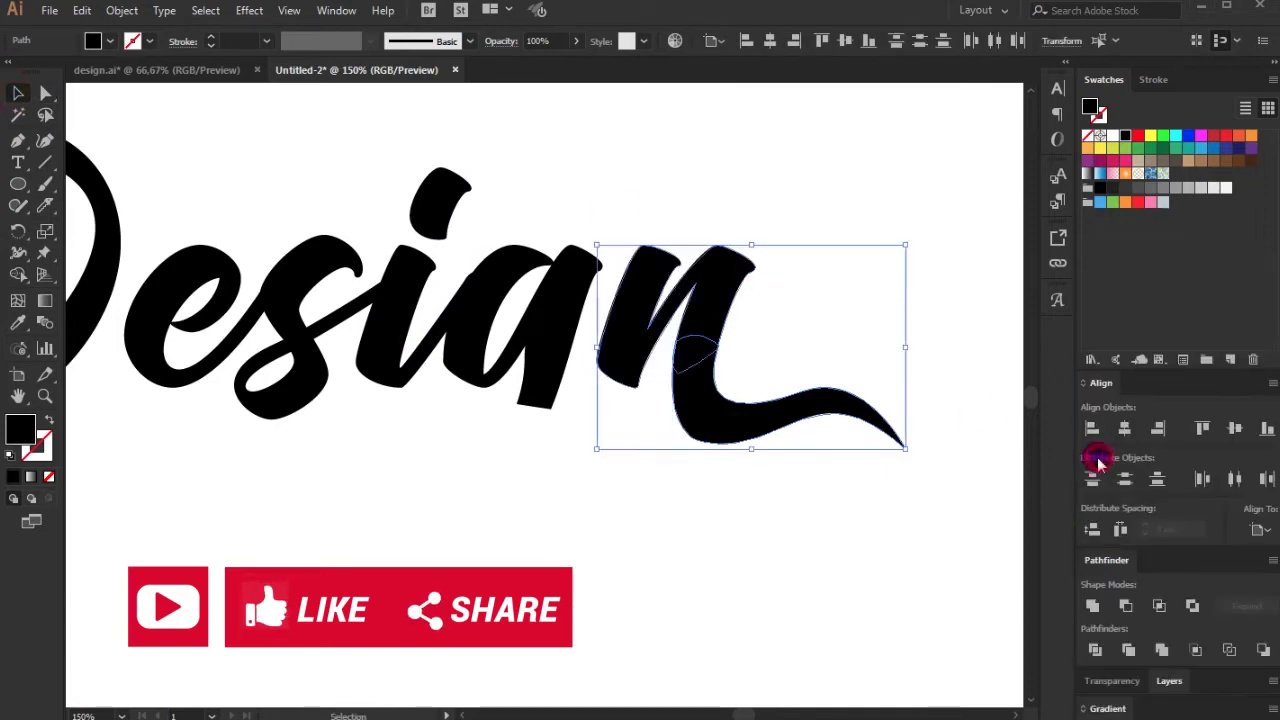
{"action": "left_click", "coordinate": [1092, 604]}
{"action": "left_click", "coordinate": [929, 591]}
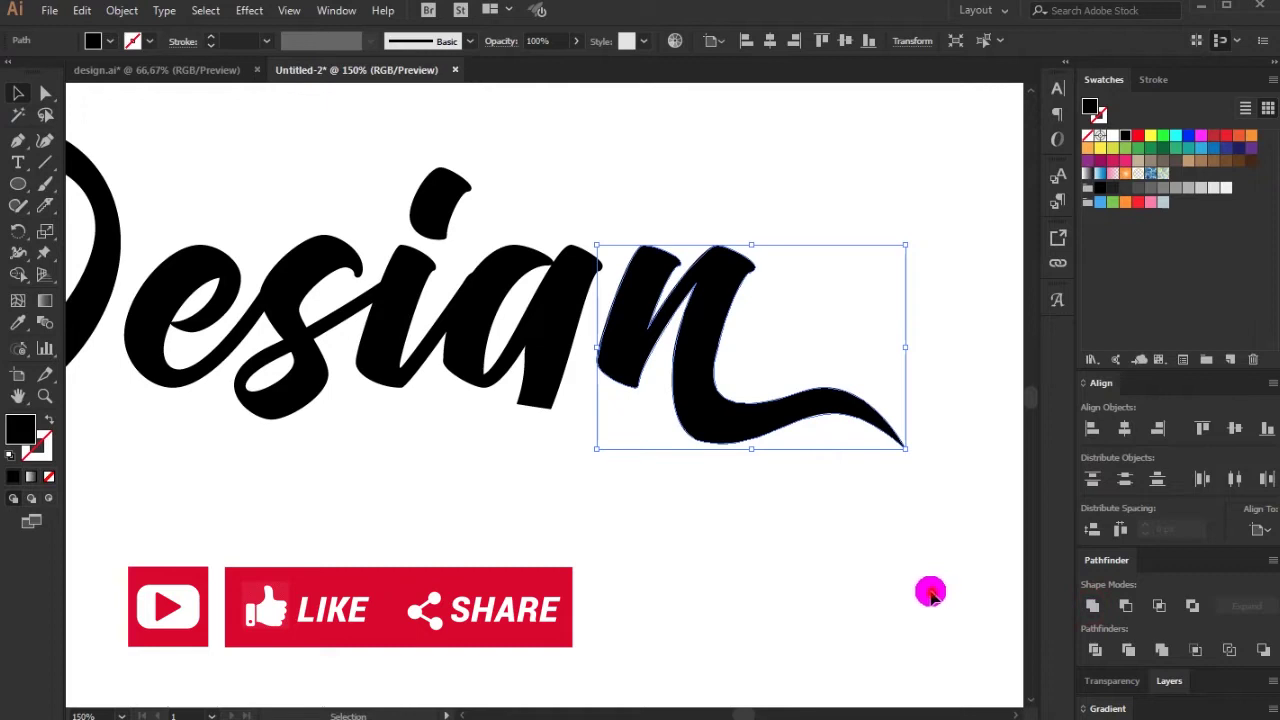
Raise the n swash's bottom anchor to X 970 px, Y 482 px and adjust its handle to smooth the lower edge
{"action": "left_click", "coordinate": [45, 93]}
{"action": "left_click", "coordinate": [671, 371]}
{"action": "left_click", "coordinate": [706, 447]}
{"action": "left_click_drag", "start_coordinate": [705, 445], "coordinate": [710, 437]}
{"action": "left_click_drag", "start_coordinate": [793, 447], "coordinate": [797, 434]}
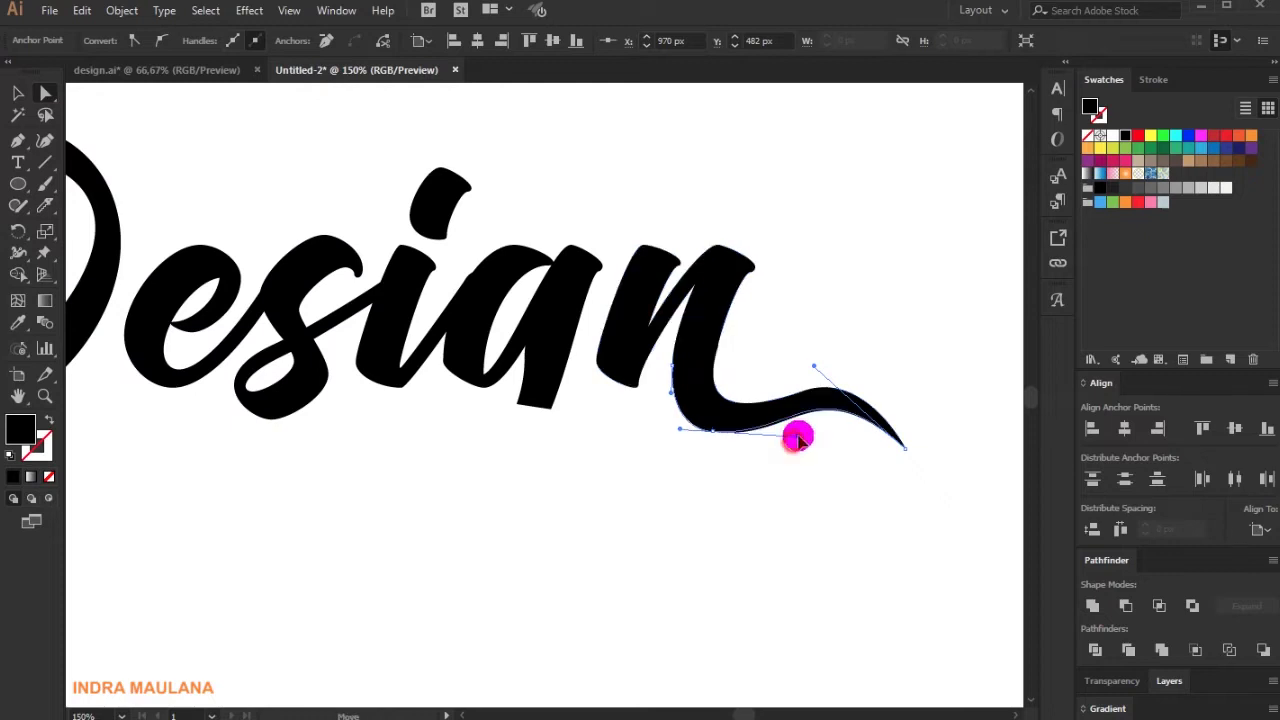
Raise the crest anchor on the n swash's upper edge to X 1035 px, Y 444 px
{"action": "left_click", "coordinate": [807, 398]}
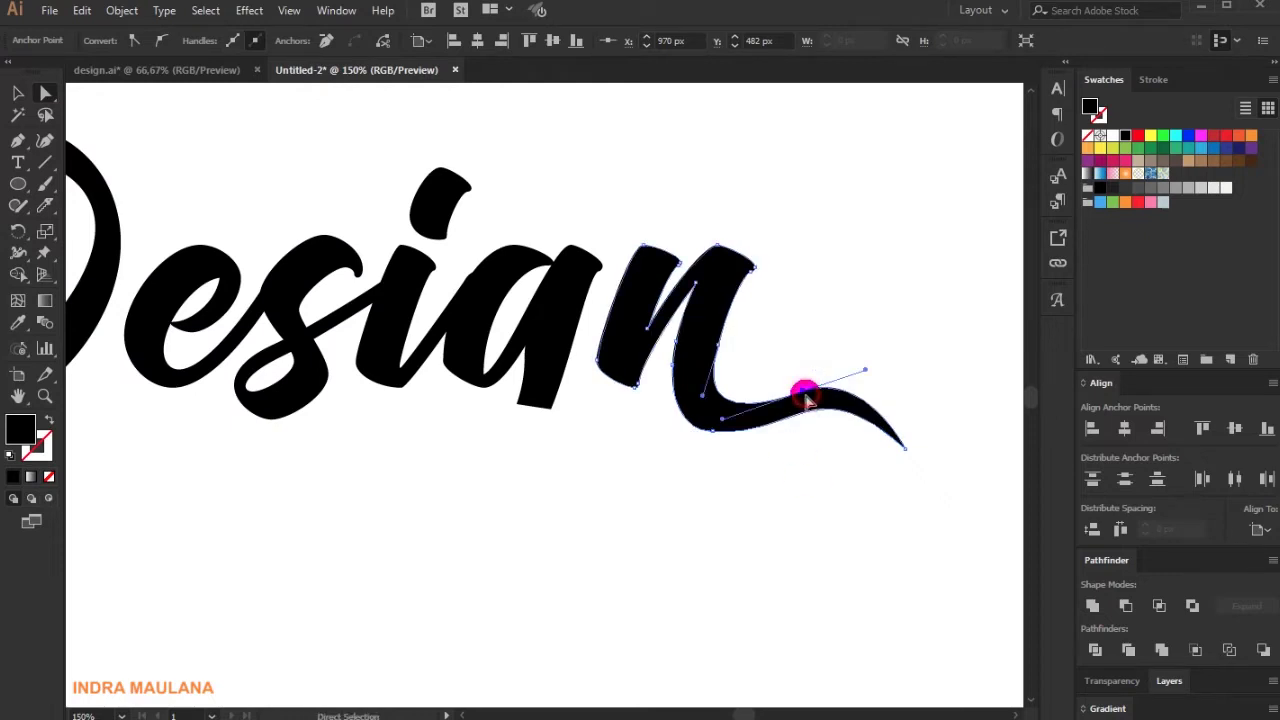
{"action": "mouse_move", "coordinate": [805, 393]}
{"action": "left_mouse_down"}
{"action": "mouse_move", "coordinate": [799, 378]}
{"action": "mouse_move", "coordinate": [852, 363]}
{"action": "left_mouse_up"}
{"action": "key", "text": "ctrl+z"}
{"action": "left_click", "coordinate": [805, 392]}
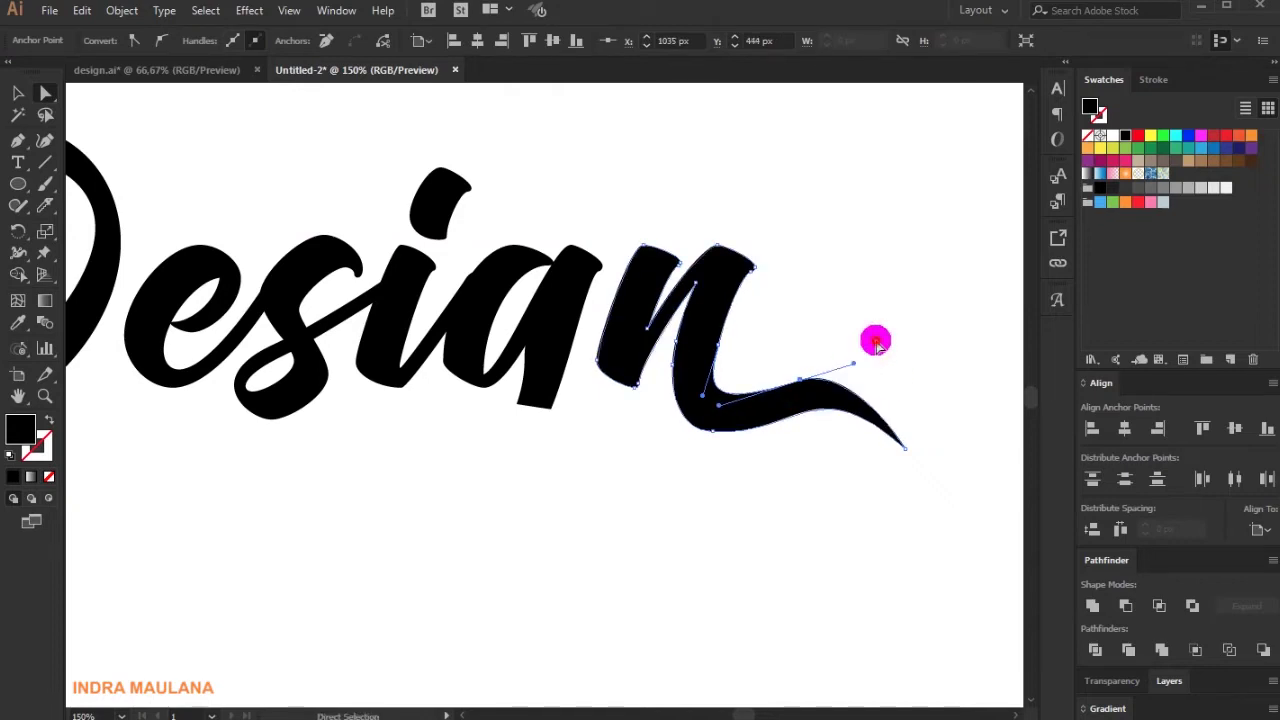
{"action": "left_click", "coordinate": [874, 341]}
{"action": "scroll", "coordinate": [782, 497], "scroll_direction": "down", "scroll_amount": 1}
{"action": "scroll", "coordinate": [772, 478], "scroll_direction": "up", "scroll_amount": 1}
Remove the extra anchor points on the inner edge of the n's last stem where the swash was joined
{"action": "left_click", "coordinate": [727, 425]}
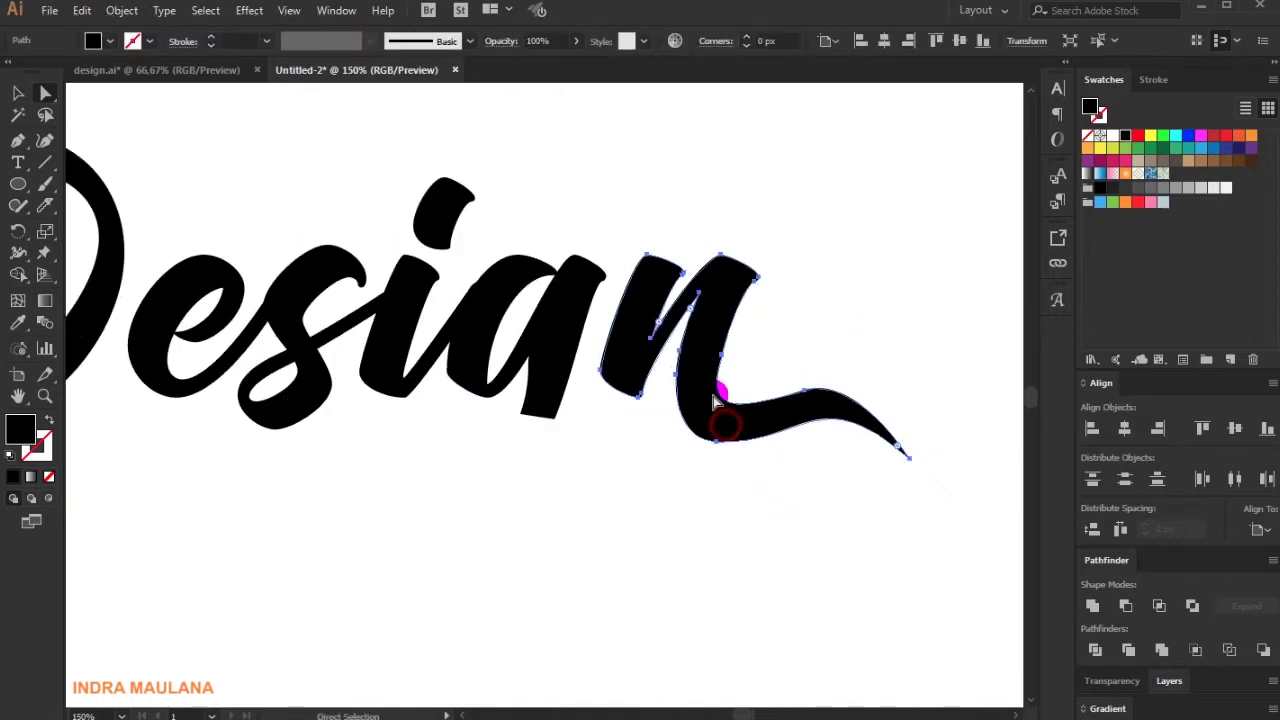
{"action": "left_click", "coordinate": [800, 348]}
{"action": "scroll", "coordinate": [729, 349], "scroll_direction": "up", "scroll_amount": 3}
{"action": "left_click_drag", "start_coordinate": [18, 140], "coordinate": [100, 158]}
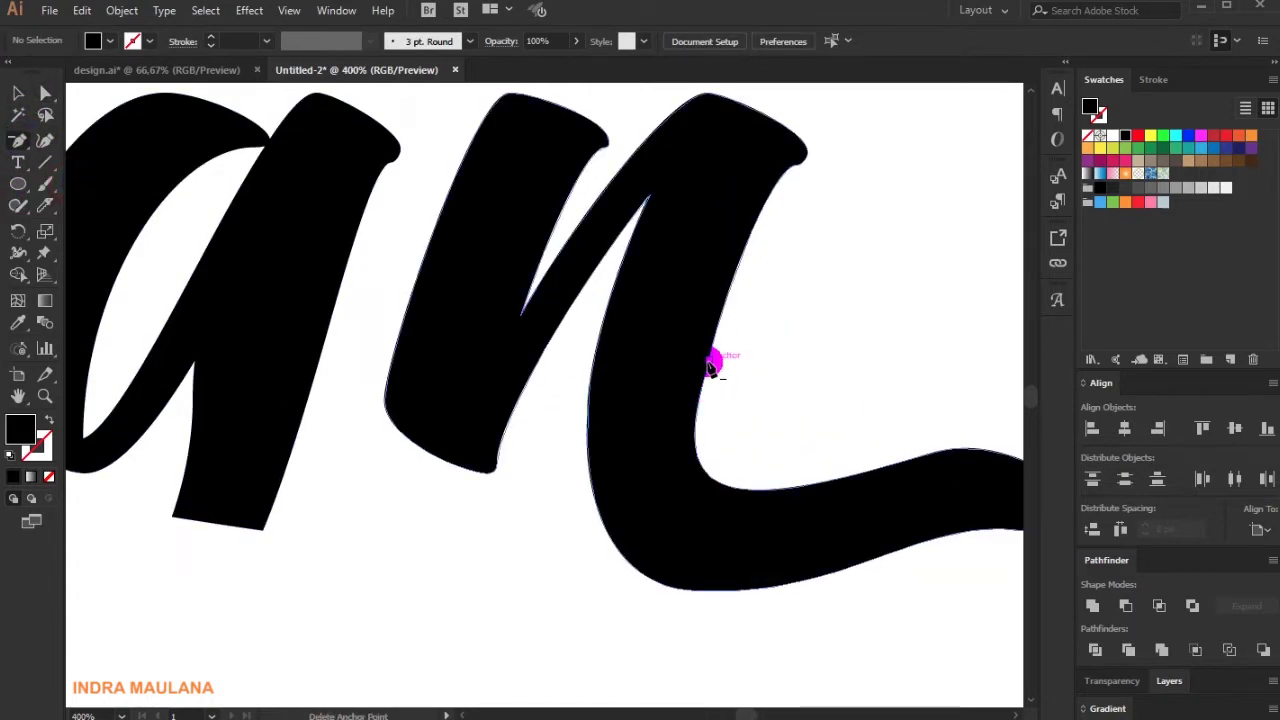
{"action": "left_click", "coordinate": [711, 364]}
{"action": "left_click", "coordinate": [711, 364]}
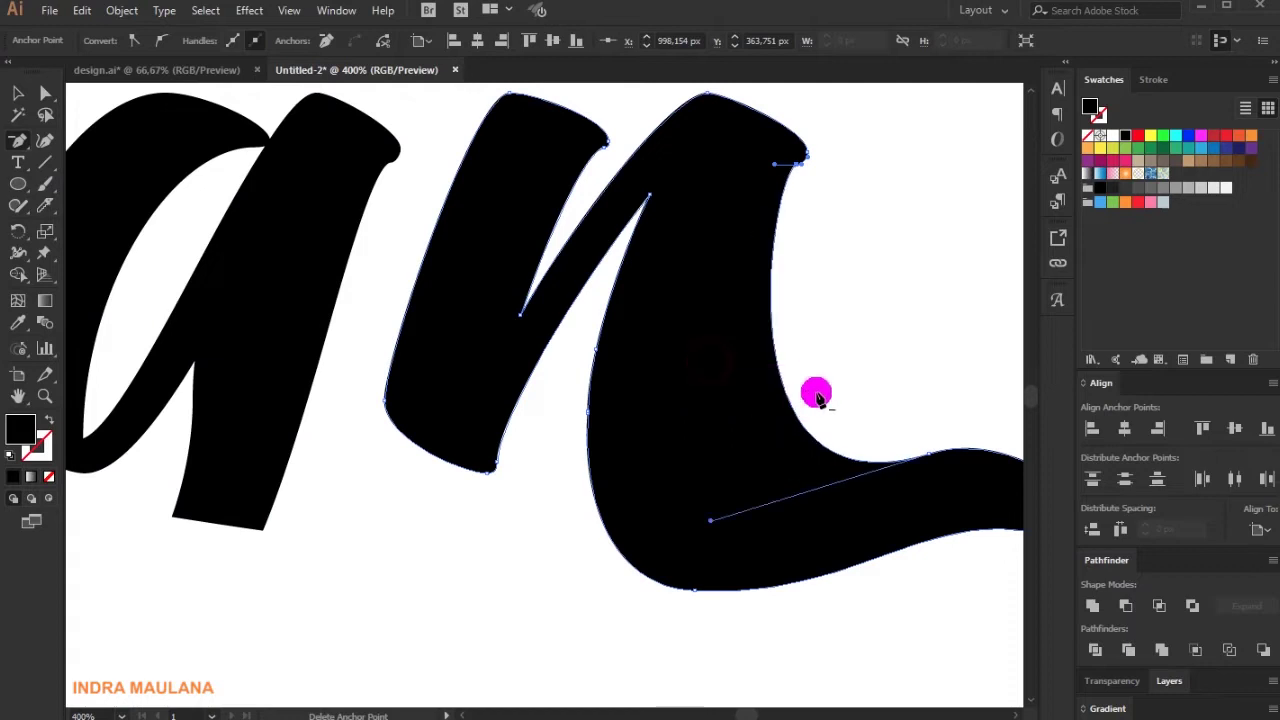
{"action": "scroll", "coordinate": [691, 371], "scroll_direction": "down", "scroll_amount": 2}
Lengthen the crest anchor's inner handle down past the stem to restore a smooth, slim inner bend on the n
{"action": "left_click", "coordinate": [42, 92]}
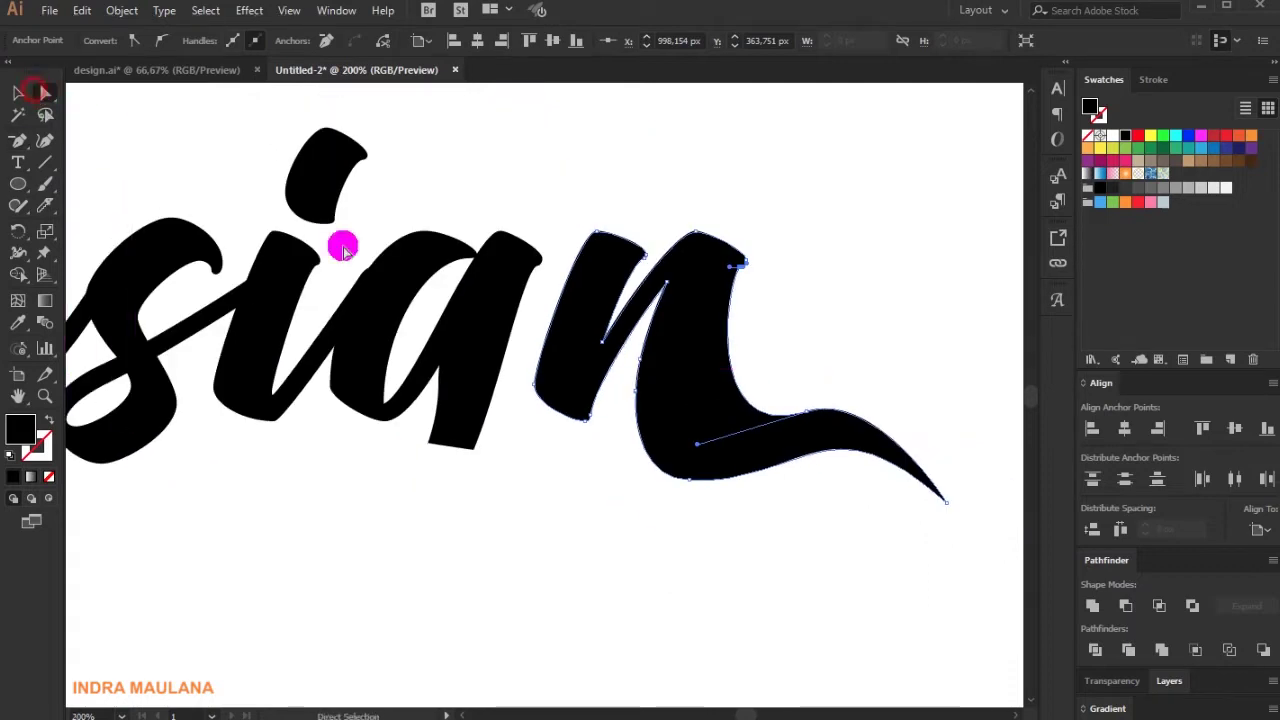
{"action": "left_click_drag", "start_coordinate": [700, 443], "coordinate": [623, 479]}
{"action": "left_click", "coordinate": [677, 527]}
{"action": "left_click", "coordinate": [808, 410]}
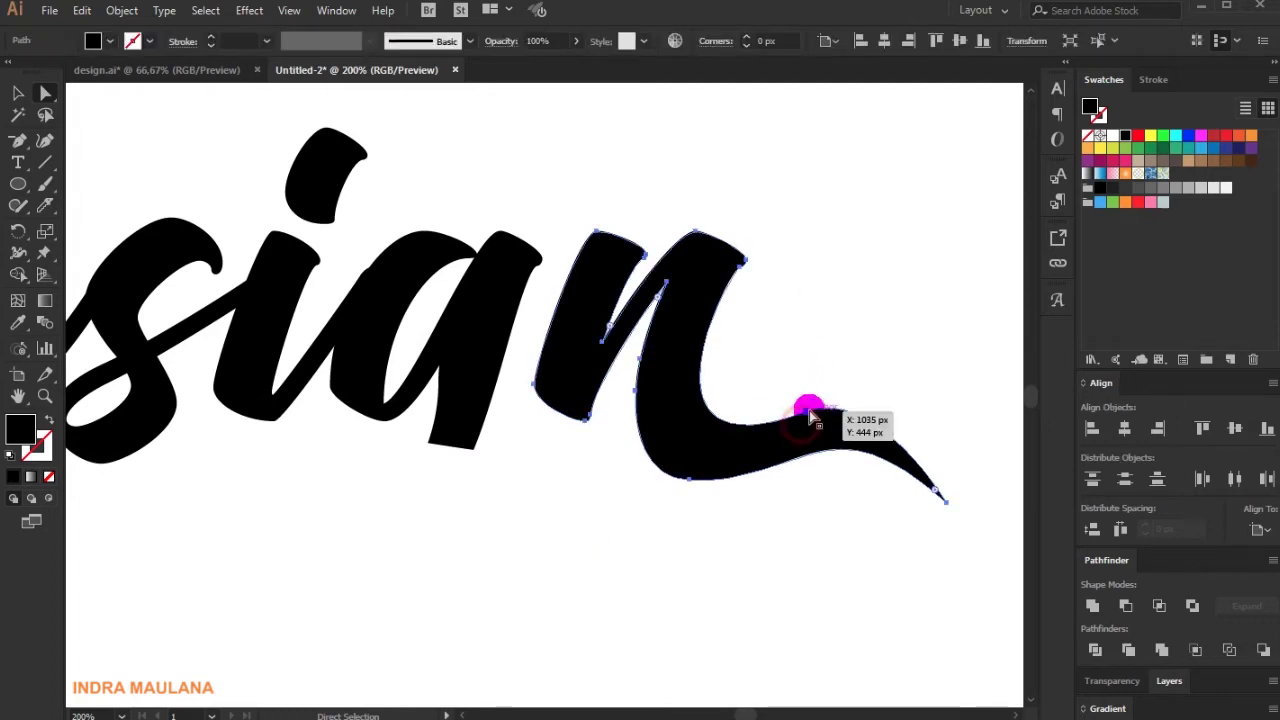
{"action": "left_click", "coordinate": [622, 480]}
{"action": "left_click_drag", "start_coordinate": [622, 481], "coordinate": [598, 493]}
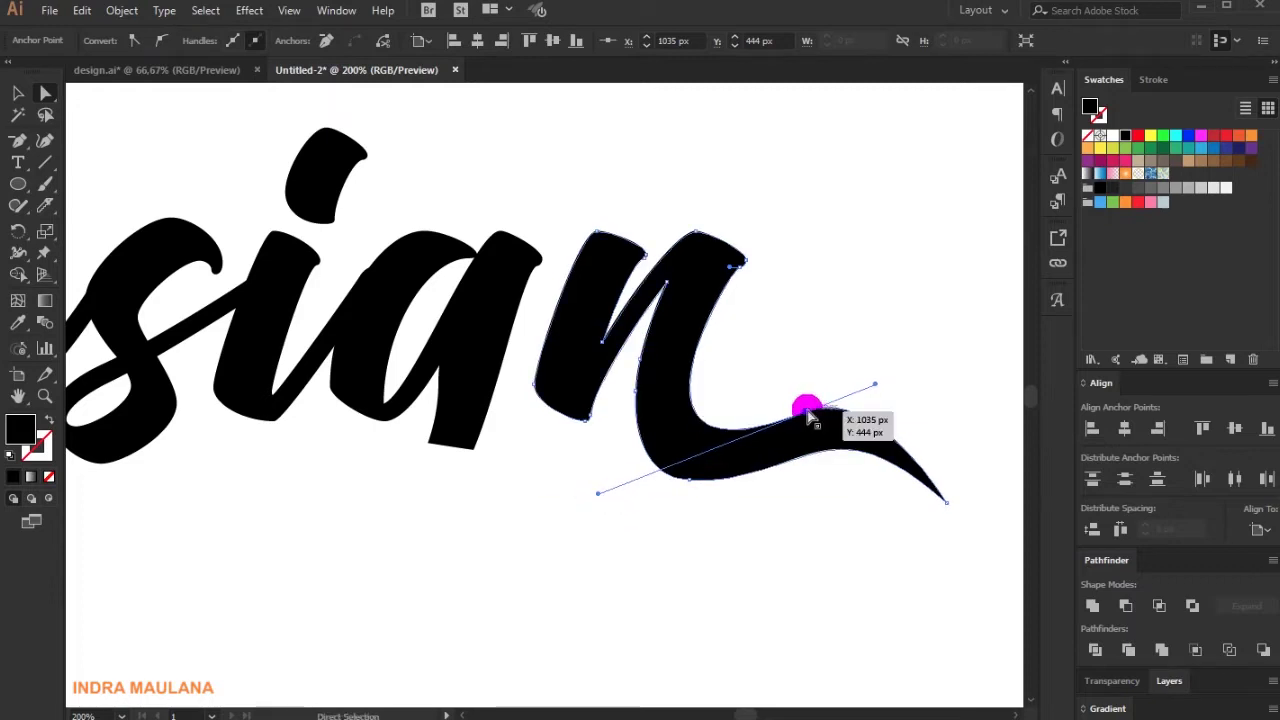
{"action": "left_click", "coordinate": [844, 357]}
{"action": "scroll", "coordinate": [896, 382], "scroll_direction": "down", "scroll_amount": 1}
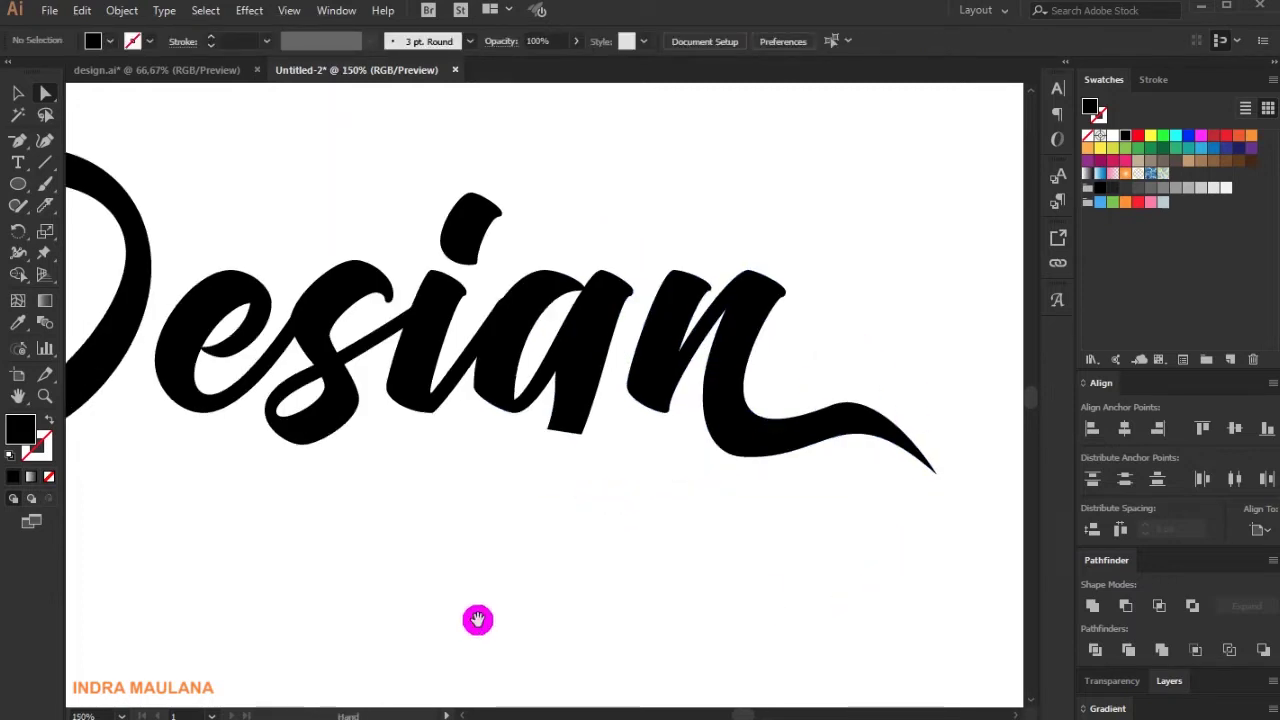
Nudge the crest anchor on the n swash's upper edge slightly down to refine its curve
{"action": "left_click_drag", "start_coordinate": [476, 626], "coordinate": [504, 624]}
{"action": "left_click", "coordinate": [880, 405]}
{"action": "left_click_drag", "start_coordinate": [858, 410], "coordinate": [855, 412]}
{"action": "left_click", "coordinate": [883, 503]}
{"action": "scroll", "coordinate": [883, 503], "scroll_direction": "down", "scroll_amount": 1}
{"action": "left_click_drag", "start_coordinate": [679, 550], "coordinate": [663, 519]}
Draw the inner edge of a large loop with the Pen tool from the g's cut stem, showing it as a black stroke without fill
{"action": "left_click_drag", "start_coordinate": [17, 138], "coordinate": [63, 136]}
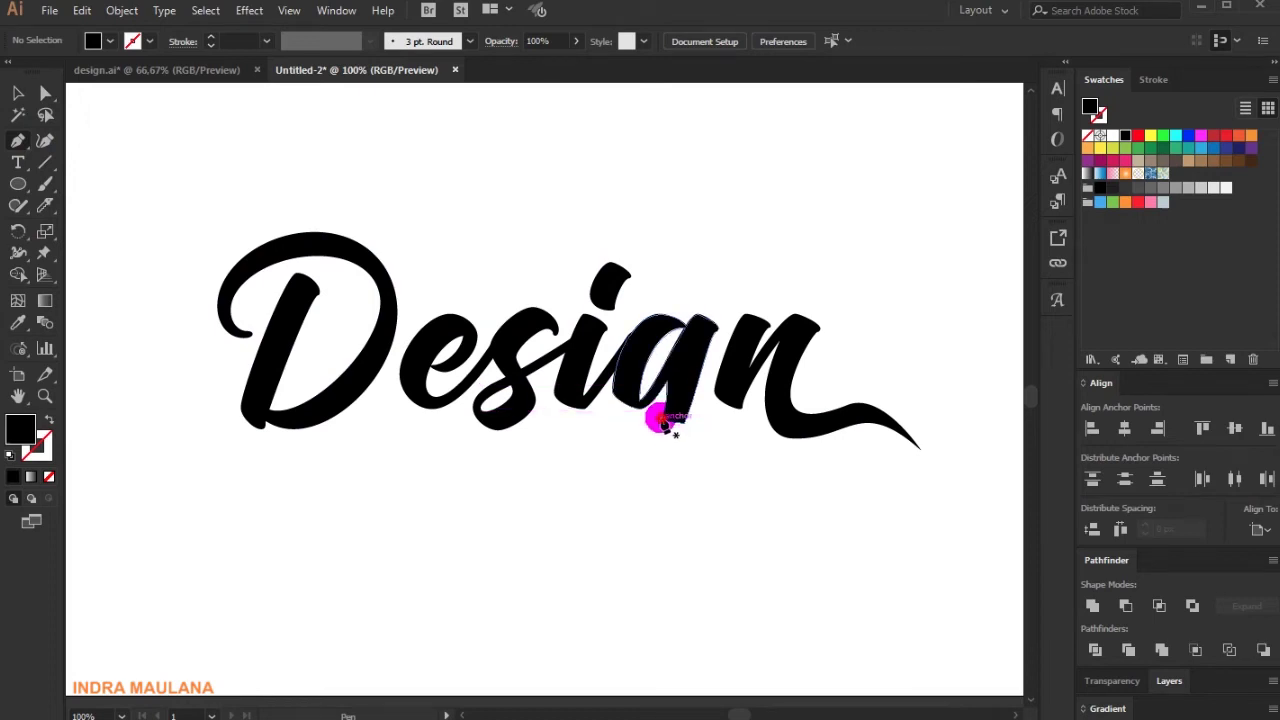
{"action": "scroll", "coordinate": [664, 422], "scroll_direction": "up", "scroll_amount": 2}
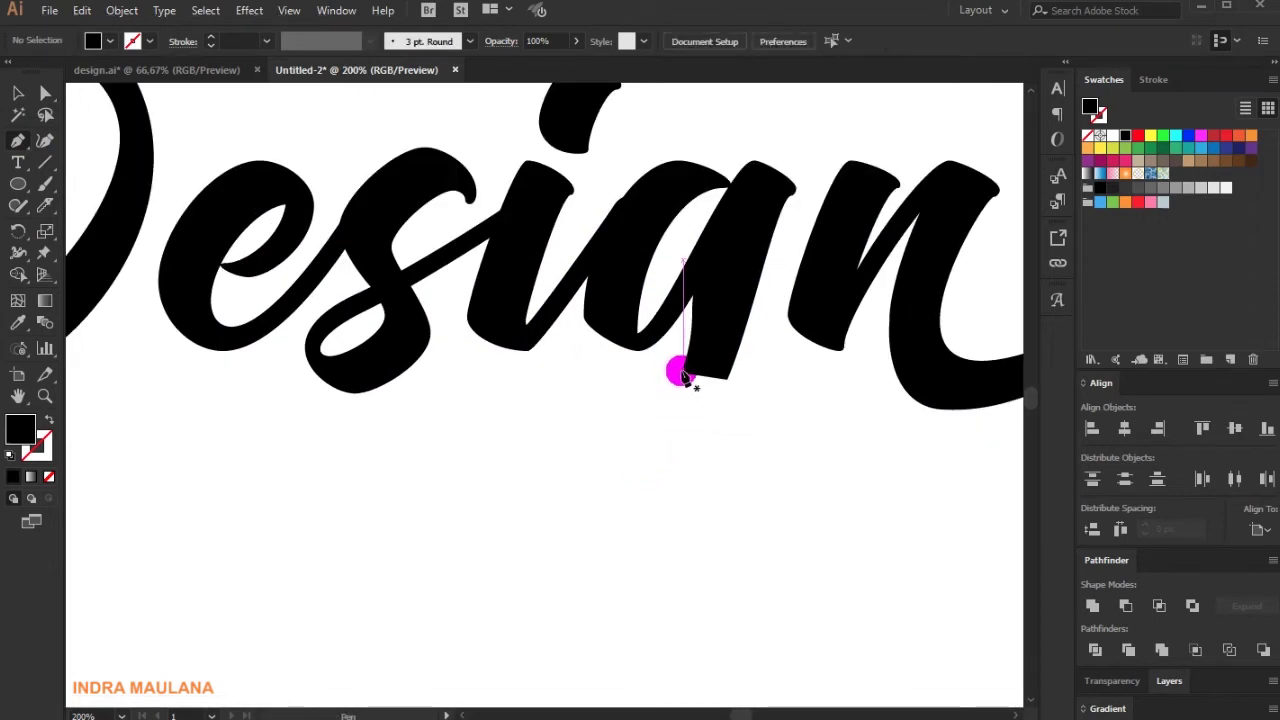
{"action": "scroll", "coordinate": [680, 374], "scroll_direction": "up", "scroll_amount": 1}
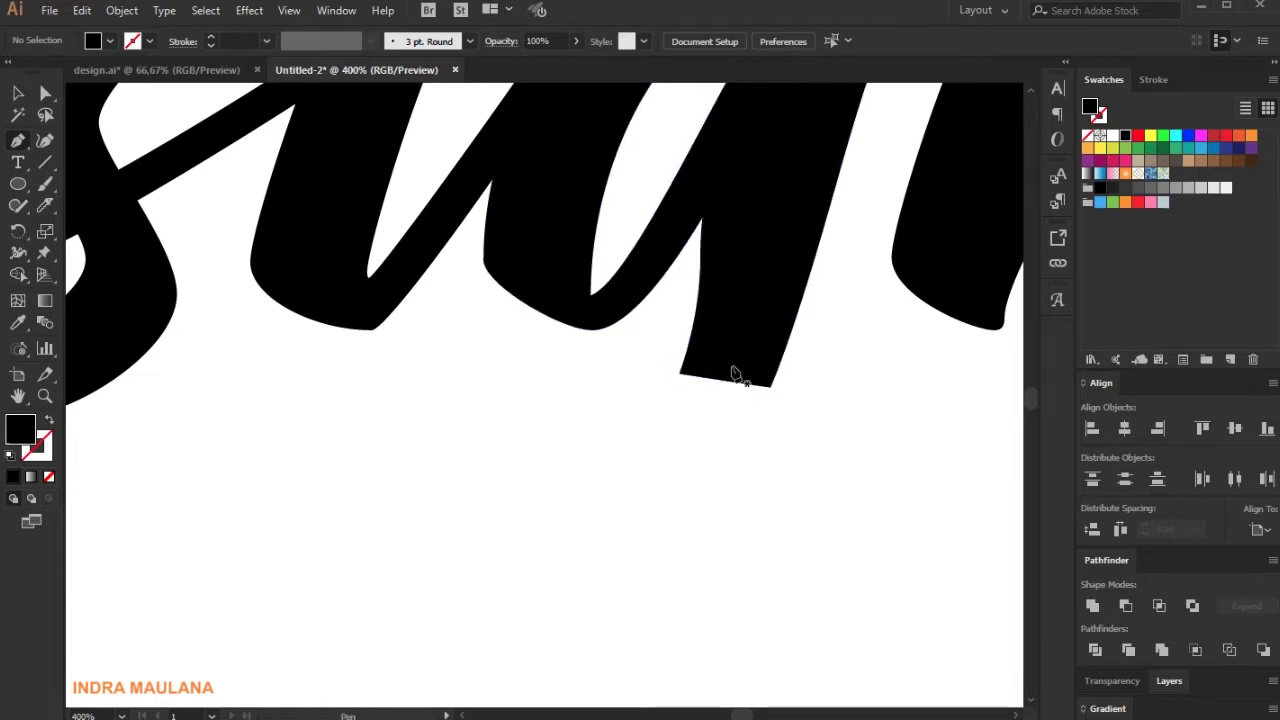
{"action": "left_click_drag", "start_coordinate": [680, 376], "coordinate": [681, 450]}
{"action": "scroll", "coordinate": [677, 449], "scroll_direction": "down", "scroll_amount": 3}
{"action": "scroll", "coordinate": [686, 457], "scroll_direction": "down", "scroll_amount": 2}
{"action": "scroll", "coordinate": [664, 450], "scroll_direction": "up", "scroll_amount": 1, "text": "alt"}
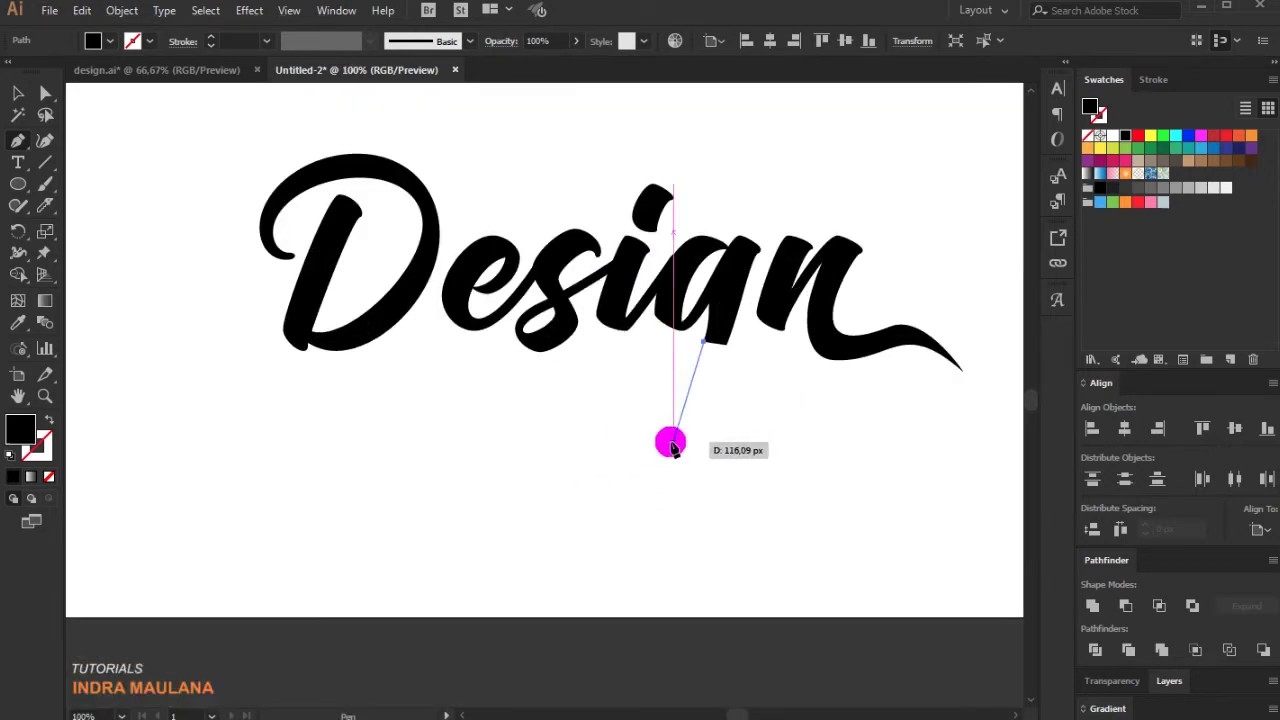
{"action": "left_click_drag", "start_coordinate": [613, 491], "coordinate": [331, 530]}
{"action": "key", "text": "ctrl+z"}
{"action": "left_click_drag", "start_coordinate": [805, 413], "coordinate": [1005, 547]}
{"action": "left_click", "coordinate": [50, 421]}
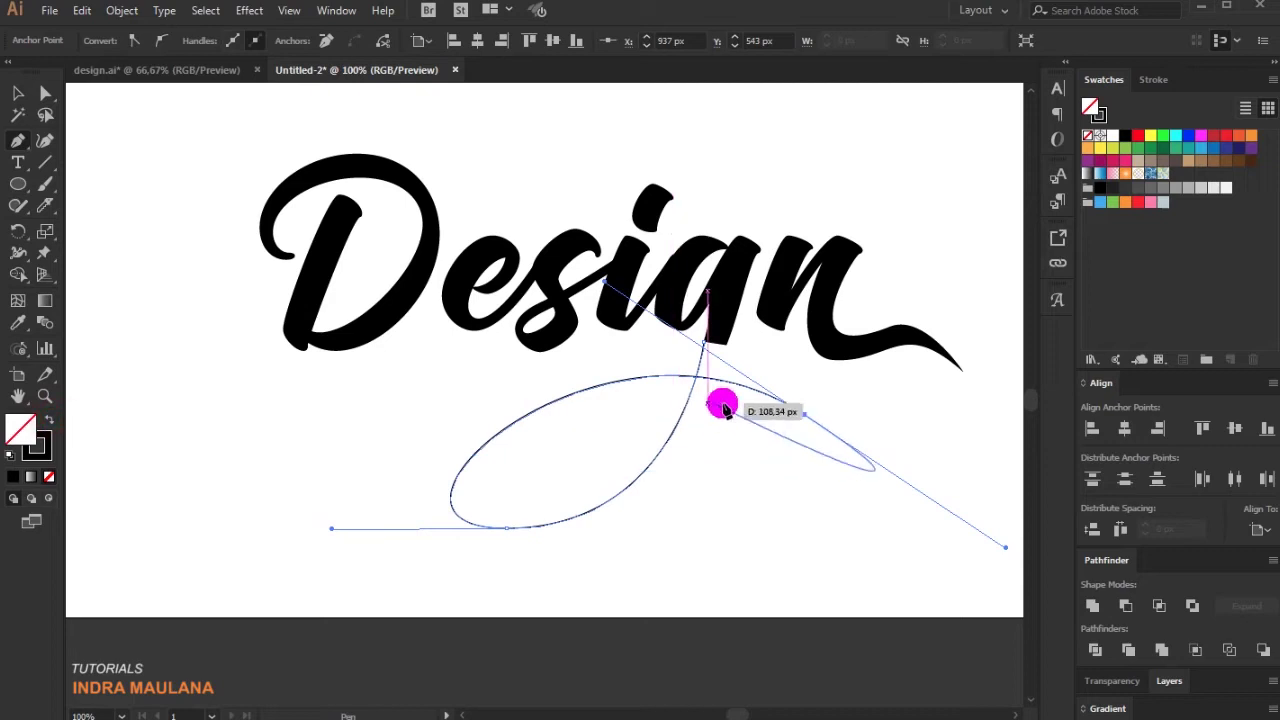
Cap the free end of the g's loop with a short rounded curve
{"action": "scroll", "coordinate": [804, 415], "scroll_direction": "up", "scroll_amount": 1}
{"action": "left_click", "coordinate": [805, 407]}
{"action": "key", "text": "ctrl+z"}
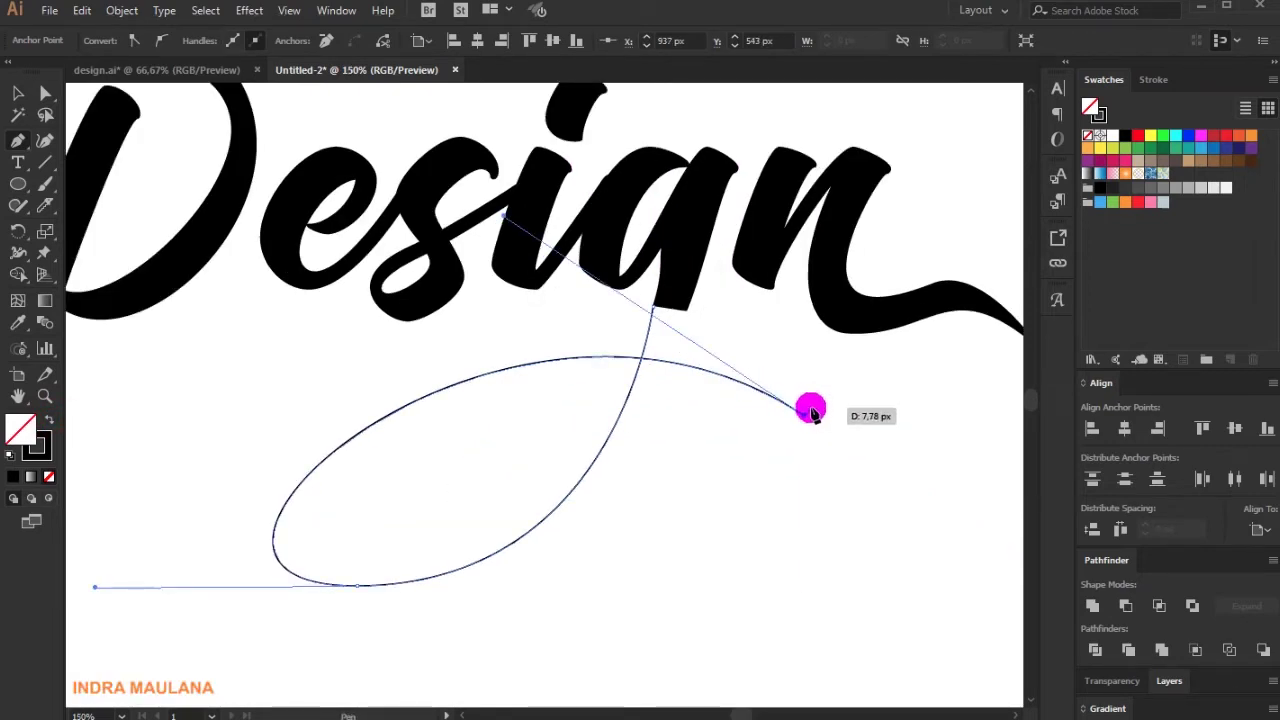
{"action": "left_click", "coordinate": [809, 405], "text": "ctrl"}
{"action": "left_click_drag", "start_coordinate": [808, 397], "coordinate": [809, 395]}
{"action": "scroll", "coordinate": [691, 361], "scroll_direction": "down", "scroll_amount": 1}
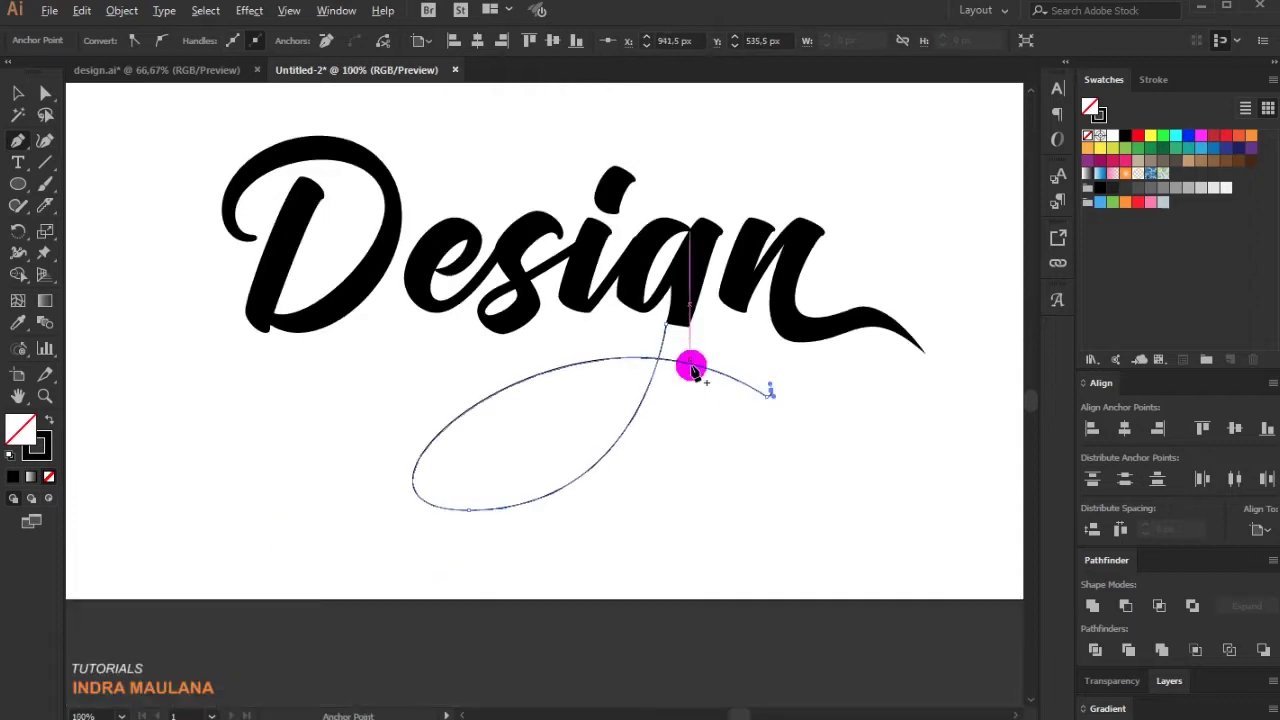
Draw the loop's outer edge back around the bowl to the other corner of the g's cut stem, redoing the final curve
{"action": "left_click_drag", "start_coordinate": [423, 397], "coordinate": [238, 506]}
{"action": "left_click_drag", "start_coordinate": [526, 534], "coordinate": [645, 479]}
{"action": "key", "text": "ctrl+z"}
{"action": "key", "text": "ctrl+z"}
{"action": "left_click_drag", "start_coordinate": [688, 330], "coordinate": [698, 302]}
{"action": "scroll", "coordinate": [694, 321], "scroll_direction": "up", "scroll_amount": 2}
{"action": "left_click", "coordinate": [686, 335]}
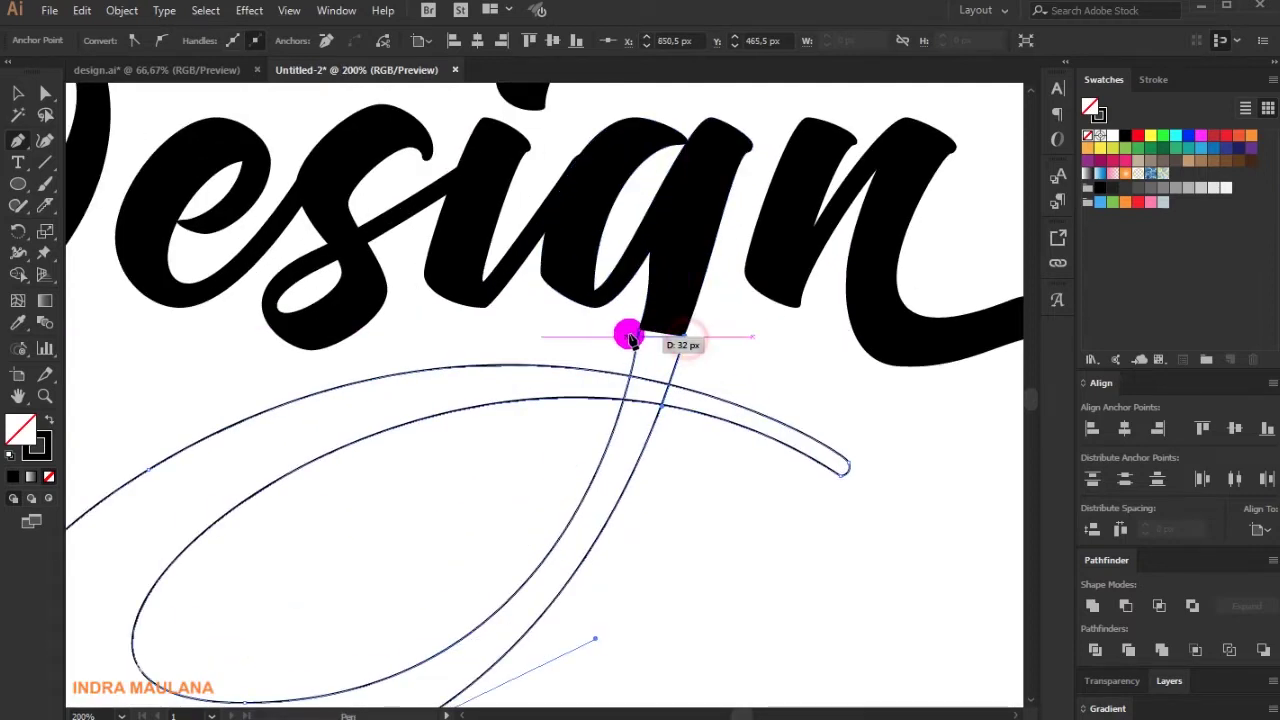
Close the loop path with a curve across the g's stem and give it a black fill without stroke
{"action": "left_click_drag", "start_coordinate": [637, 333], "coordinate": [620, 345]}
{"action": "left_click", "coordinate": [28, 427]}
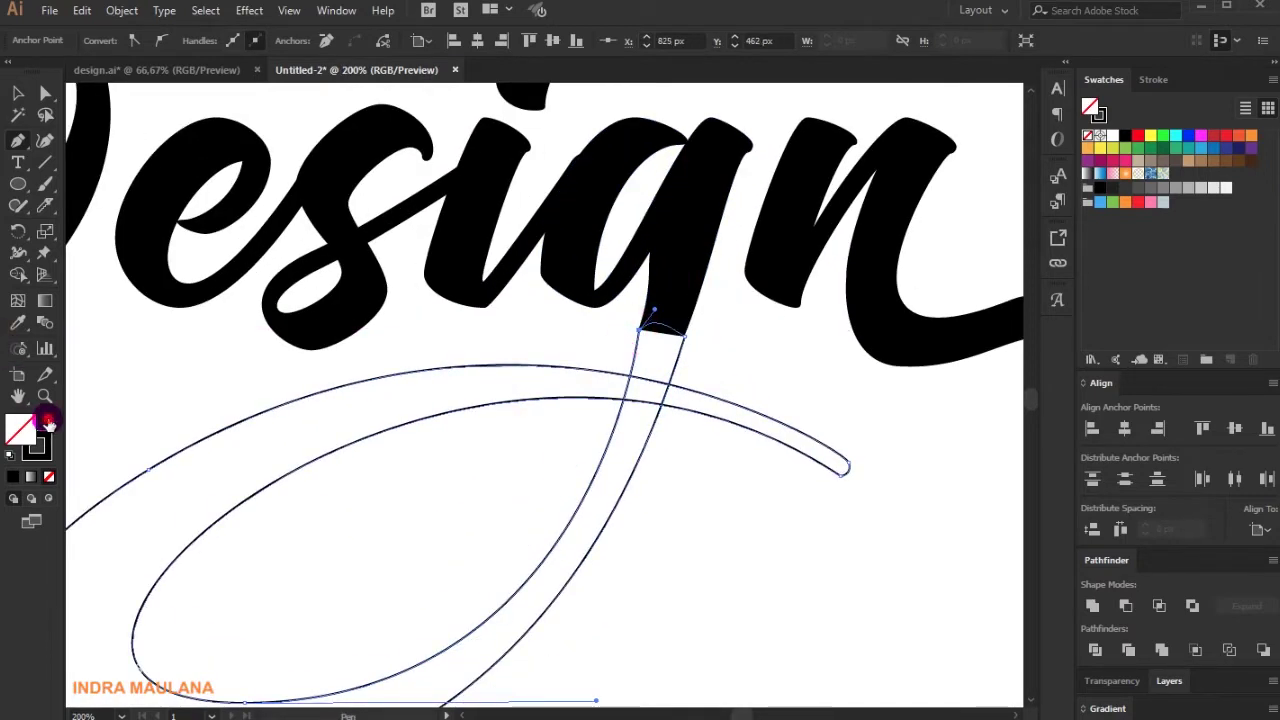
{"action": "left_click", "coordinate": [48, 422]}
{"action": "left_click", "coordinate": [19, 91]}
{"action": "left_click", "coordinate": [153, 351]}
{"action": "scroll", "coordinate": [200, 387], "scroll_direction": "down", "scroll_amount": 1}
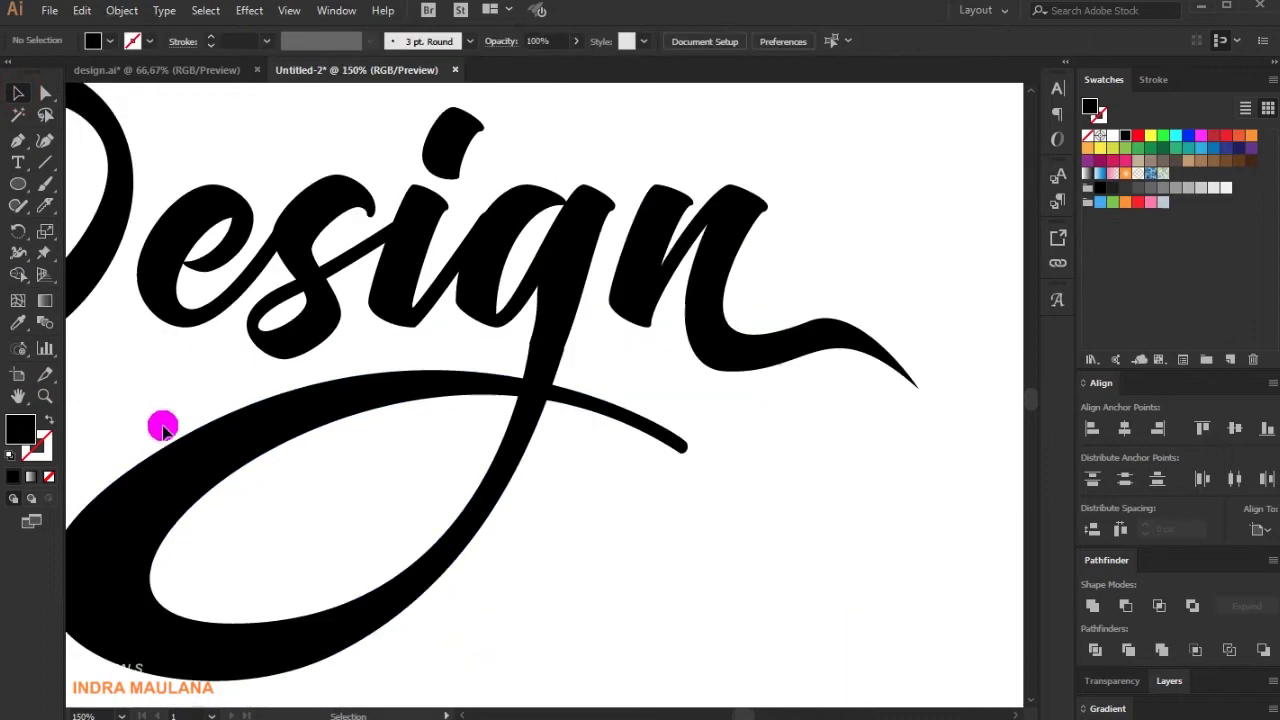
Reshape the outer edge of the g's loop by adjusting the upper anchor and its handles, slimming the bowl's far end
{"action": "left_click_drag", "start_coordinate": [163, 428], "coordinate": [343, 371]}
{"action": "left_click", "coordinate": [19, 97]}
{"action": "left_click", "coordinate": [44, 93]}
{"action": "left_click", "coordinate": [640, 515]}
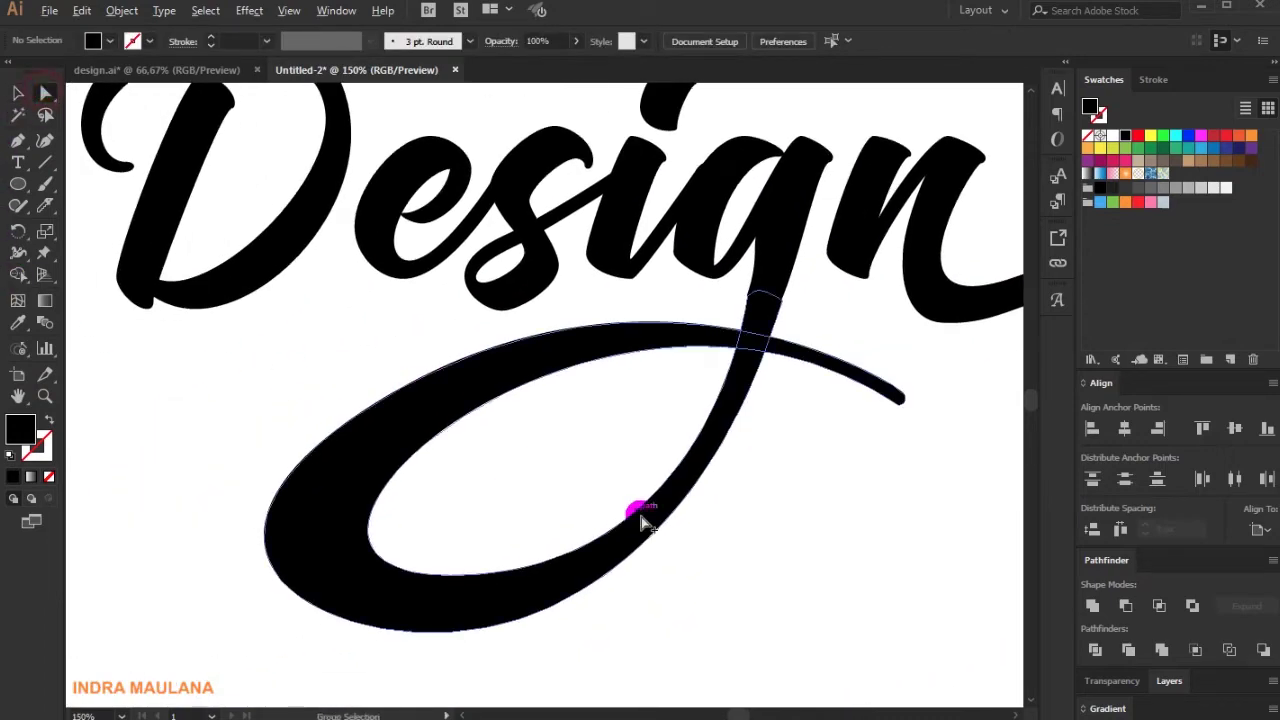
{"action": "left_click", "coordinate": [328, 558]}
{"action": "scroll", "coordinate": [512, 598], "scroll_direction": "down", "scroll_amount": 1}
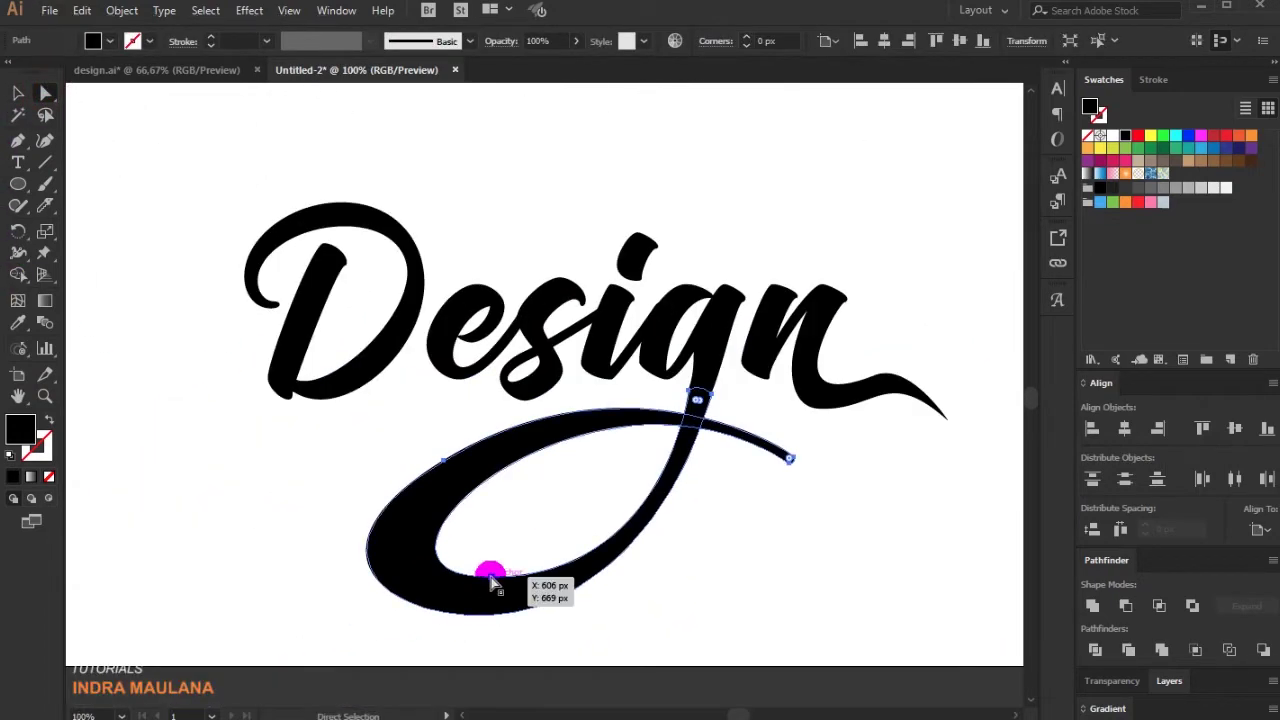
{"action": "left_click", "coordinate": [491, 577]}
{"action": "left_click_drag", "start_coordinate": [440, 465], "coordinate": [274, 583]}
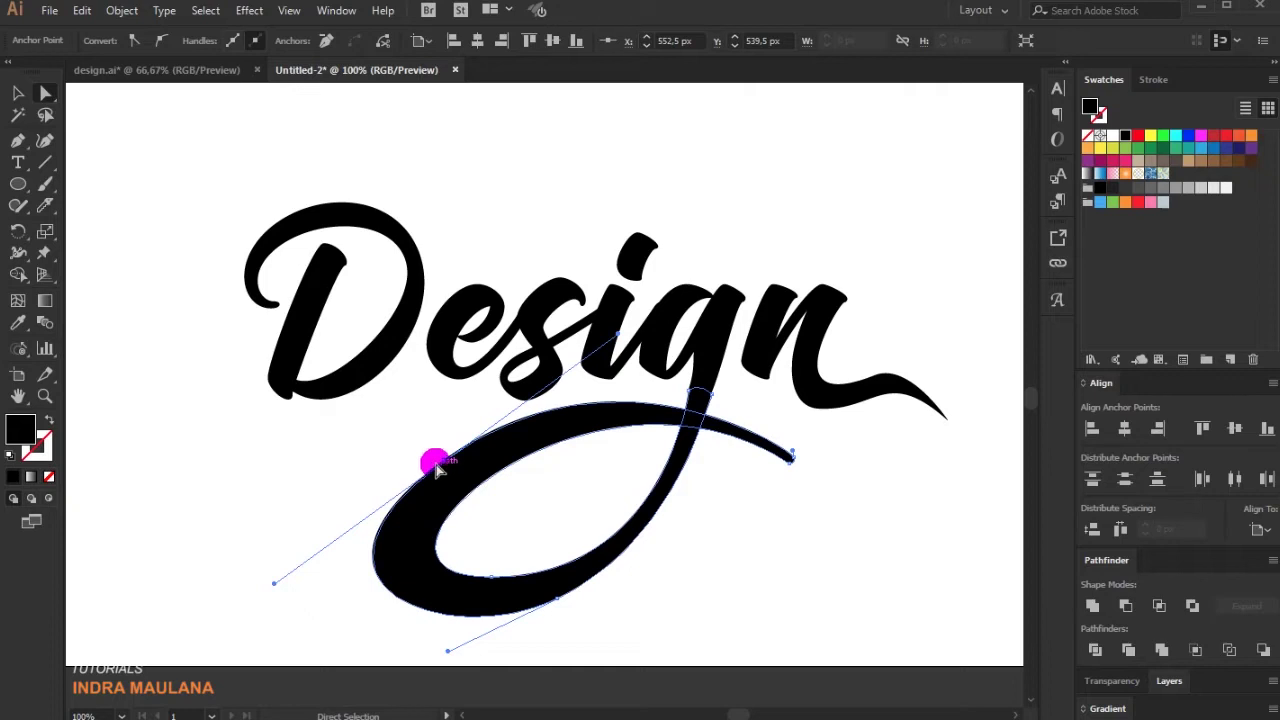
Refine the outer edge of the g's loop by adjusting its upper handle, lower handle and lower anchor point
{"action": "left_click_drag", "start_coordinate": [274, 585], "coordinate": [294, 571]}
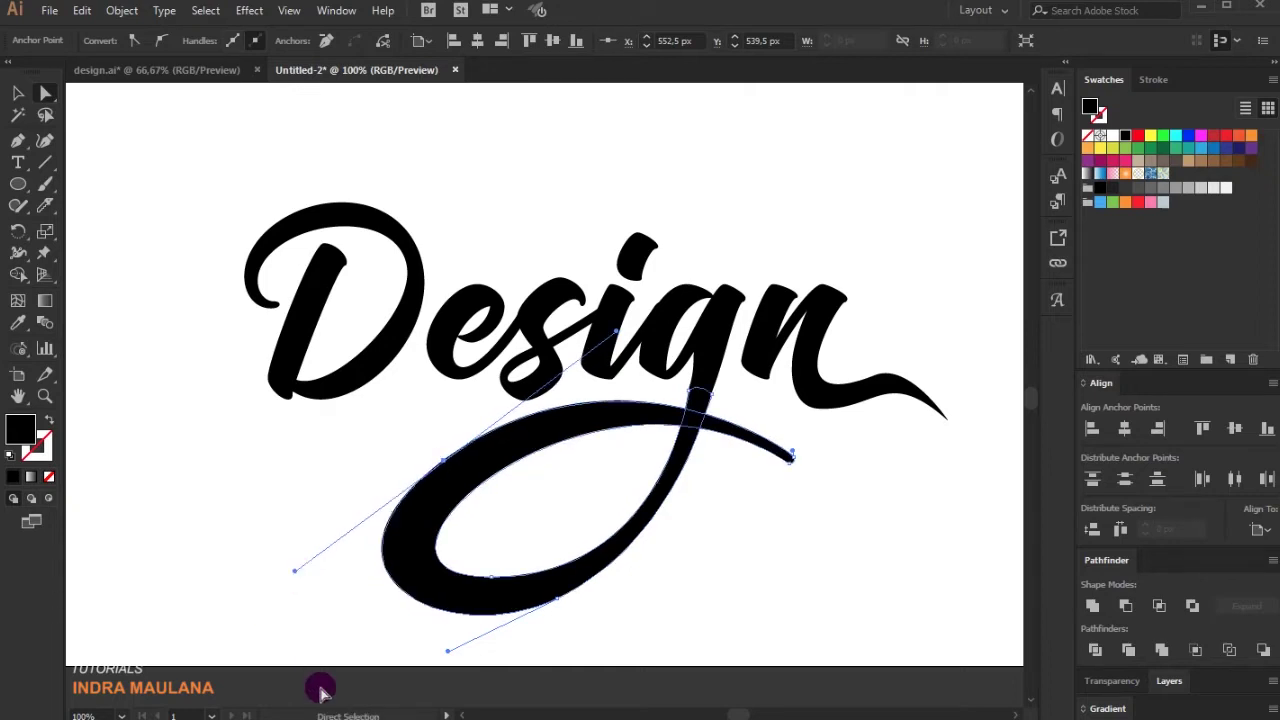
{"action": "left_click_drag", "start_coordinate": [447, 652], "coordinate": [454, 658]}
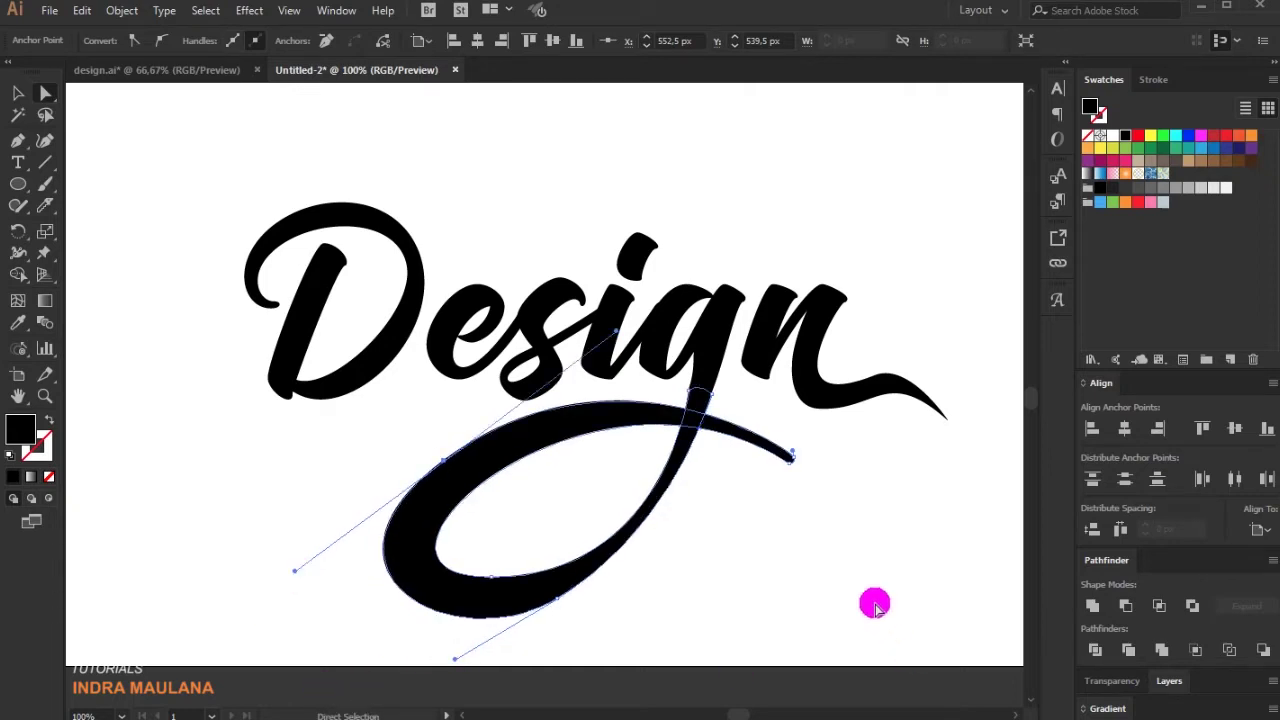
{"action": "left_click_drag", "start_coordinate": [560, 605], "coordinate": [569, 591]}
{"action": "left_click", "coordinate": [811, 571]}
Unite the g's stem and its hand-drawn loop into one shape
{"action": "scroll", "coordinate": [686, 467], "scroll_direction": "up", "scroll_amount": 3}
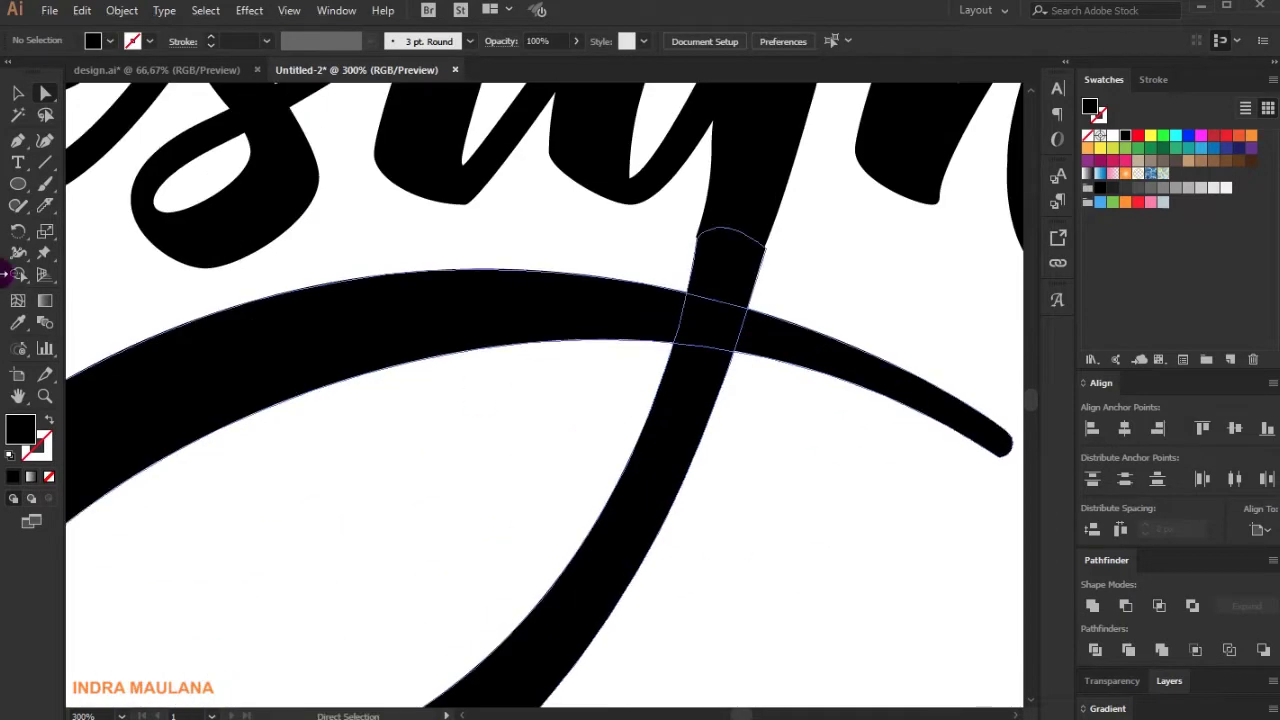
{"action": "left_click", "coordinate": [16, 94]}
{"action": "left_click_drag", "start_coordinate": [780, 434], "coordinate": [686, 191]}
{"action": "left_click", "coordinate": [1090, 605]}
{"action": "left_click", "coordinate": [803, 580]}
{"action": "scroll", "coordinate": [840, 457], "scroll_direction": "down", "scroll_amount": 3}
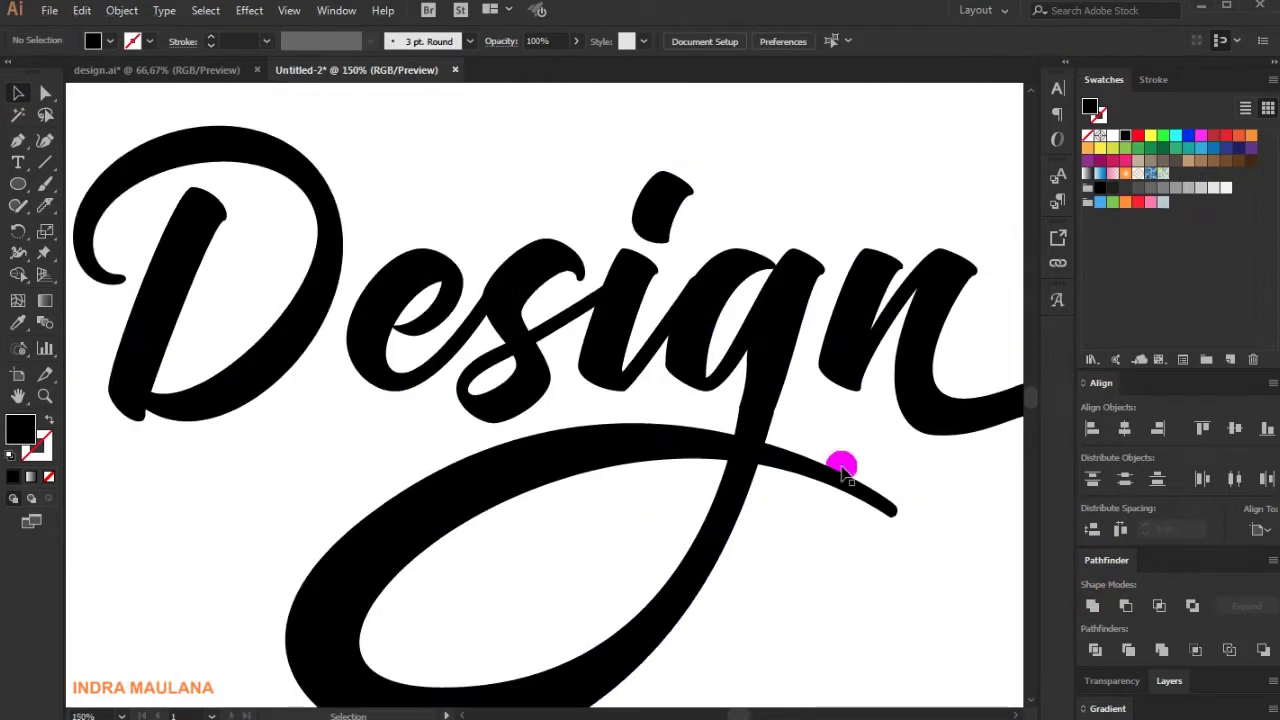
Delete the surplus anchor points on both sides of the g's stem where the loop joins, smoothing the transition
{"action": "scroll", "coordinate": [754, 437], "scroll_direction": "up", "scroll_amount": 3}
{"action": "left_click_drag", "start_coordinate": [18, 140], "coordinate": [70, 180]}
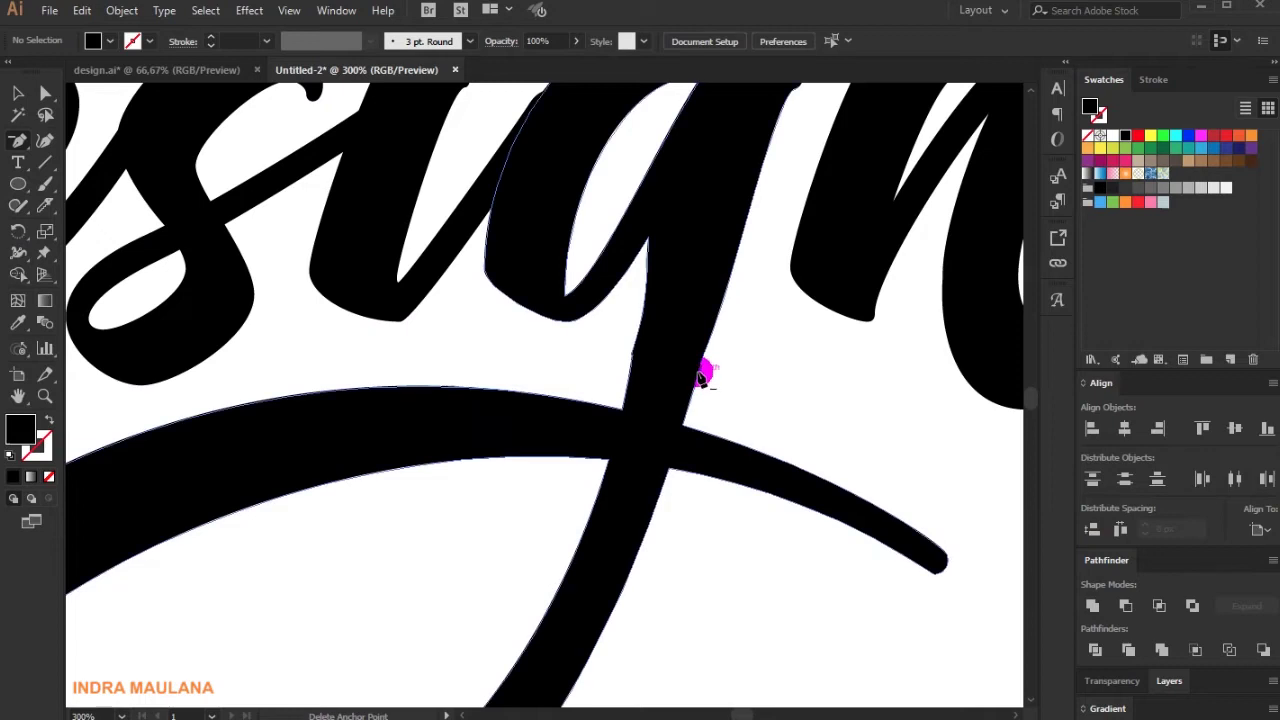
{"action": "left_click", "coordinate": [705, 370]}
{"action": "left_click", "coordinate": [708, 363]}
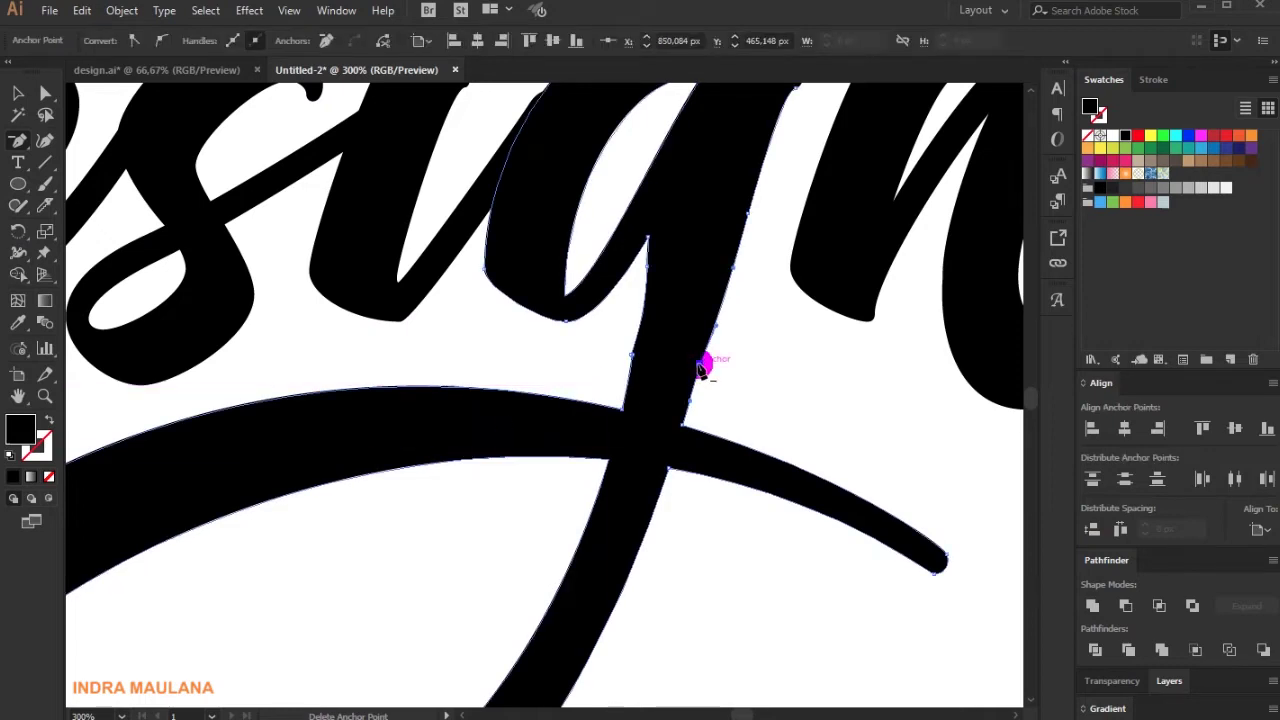
{"action": "left_click", "coordinate": [629, 357]}
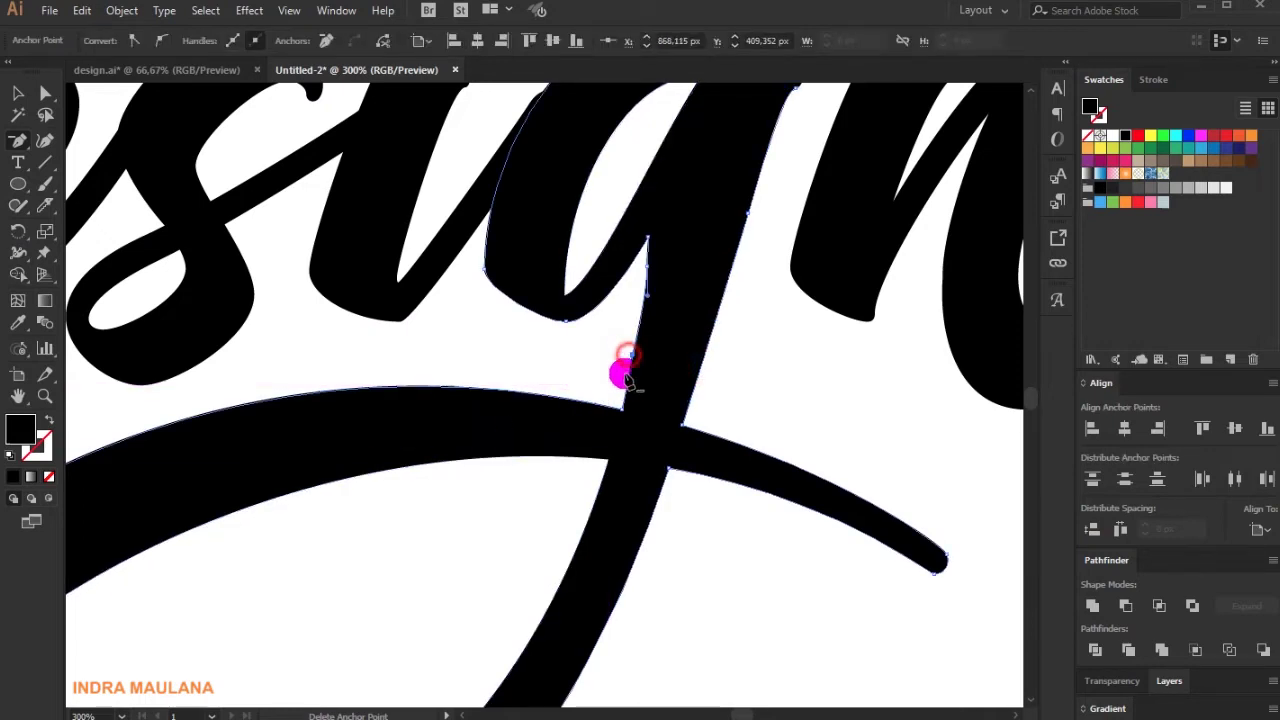
{"action": "left_click", "coordinate": [631, 358]}
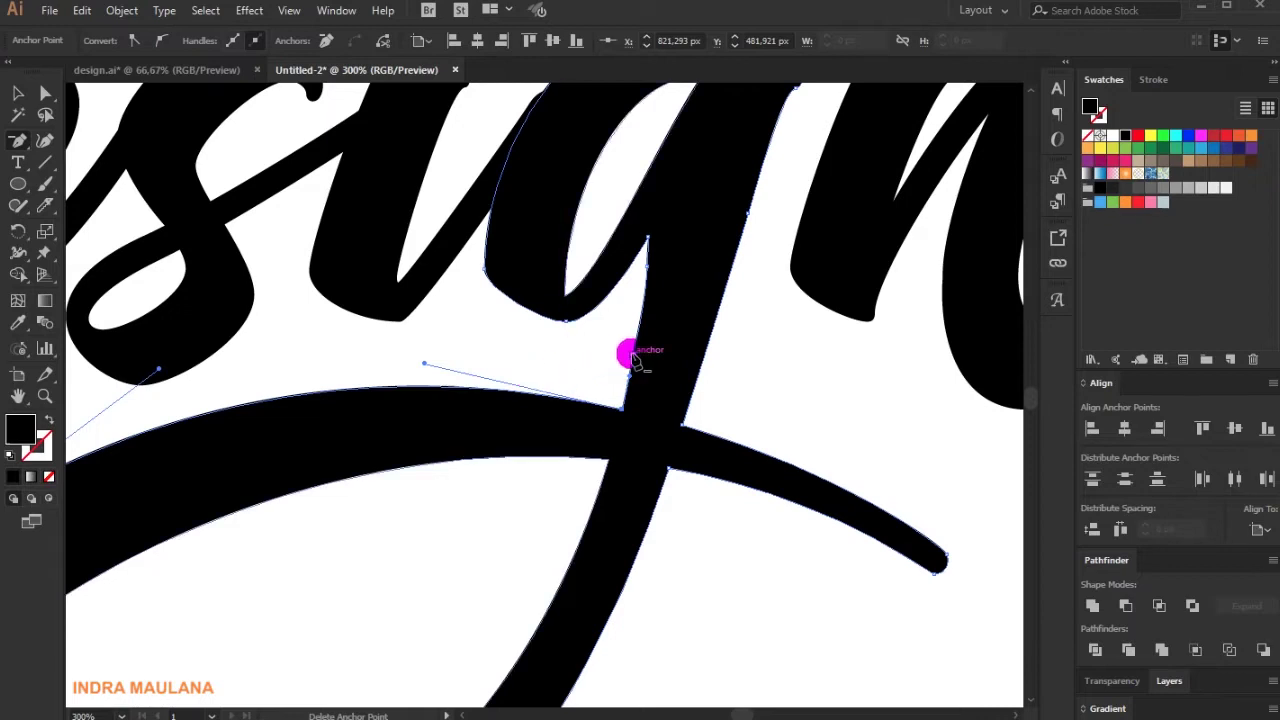
{"action": "left_click", "coordinate": [571, 355], "text": "ctrl"}
{"action": "scroll", "coordinate": [606, 413], "scroll_direction": "down", "scroll_amount": 2}
{"action": "scroll", "coordinate": [709, 531], "scroll_direction": "down", "scroll_amount": 1}
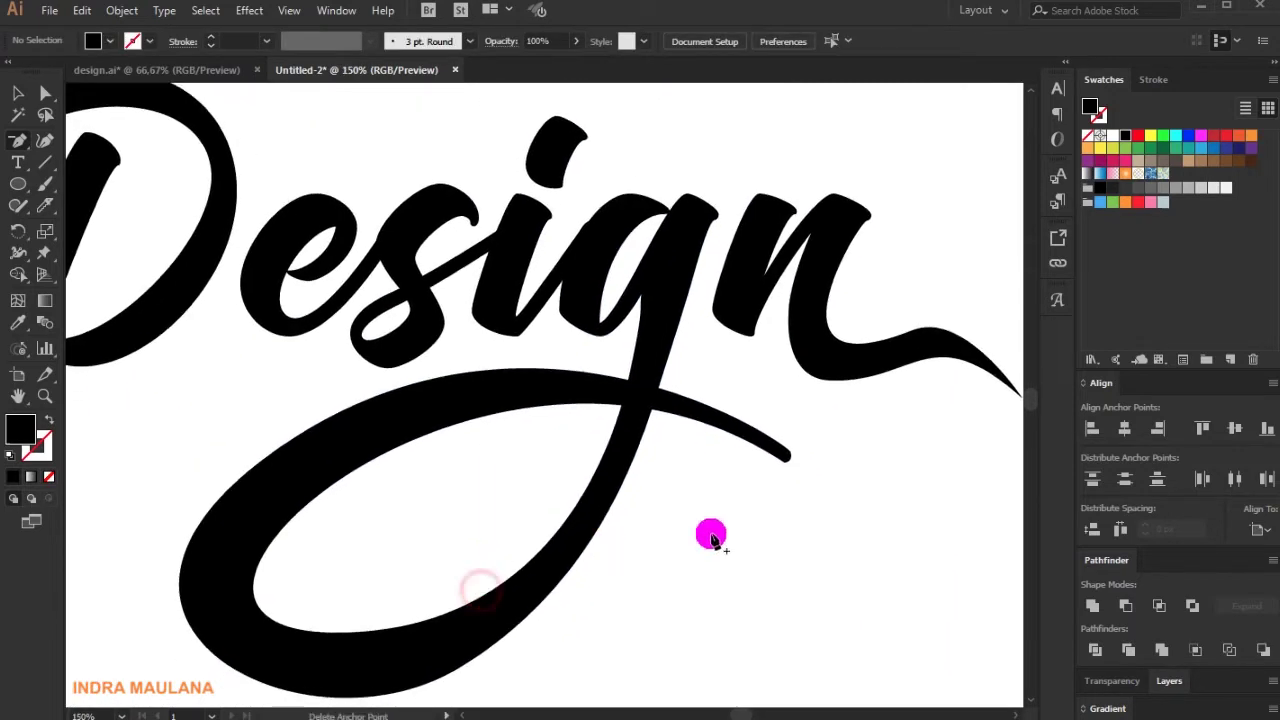
{"action": "scroll", "coordinate": [173, 432], "scroll_direction": "down", "scroll_amount": 1}
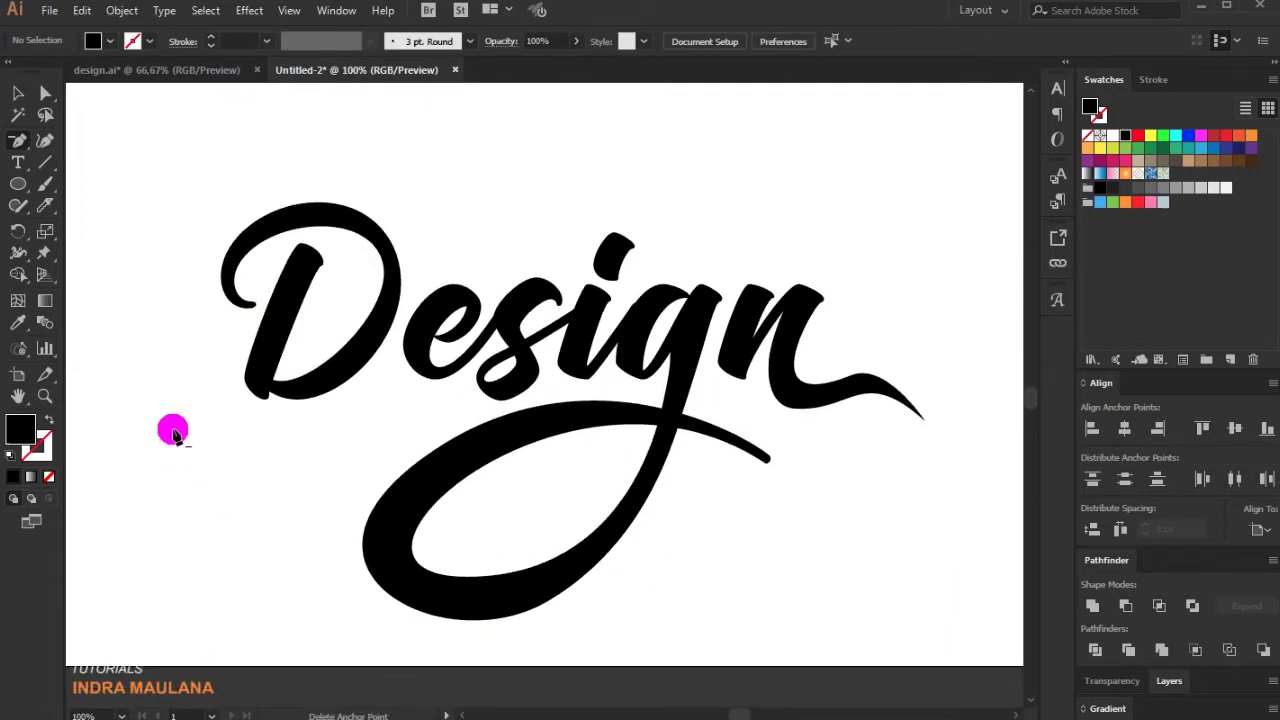
Copy the whole lettering, paste it in front and move the duplicate up above the artboard as a black backup
{"action": "left_click", "coordinate": [16, 90]}
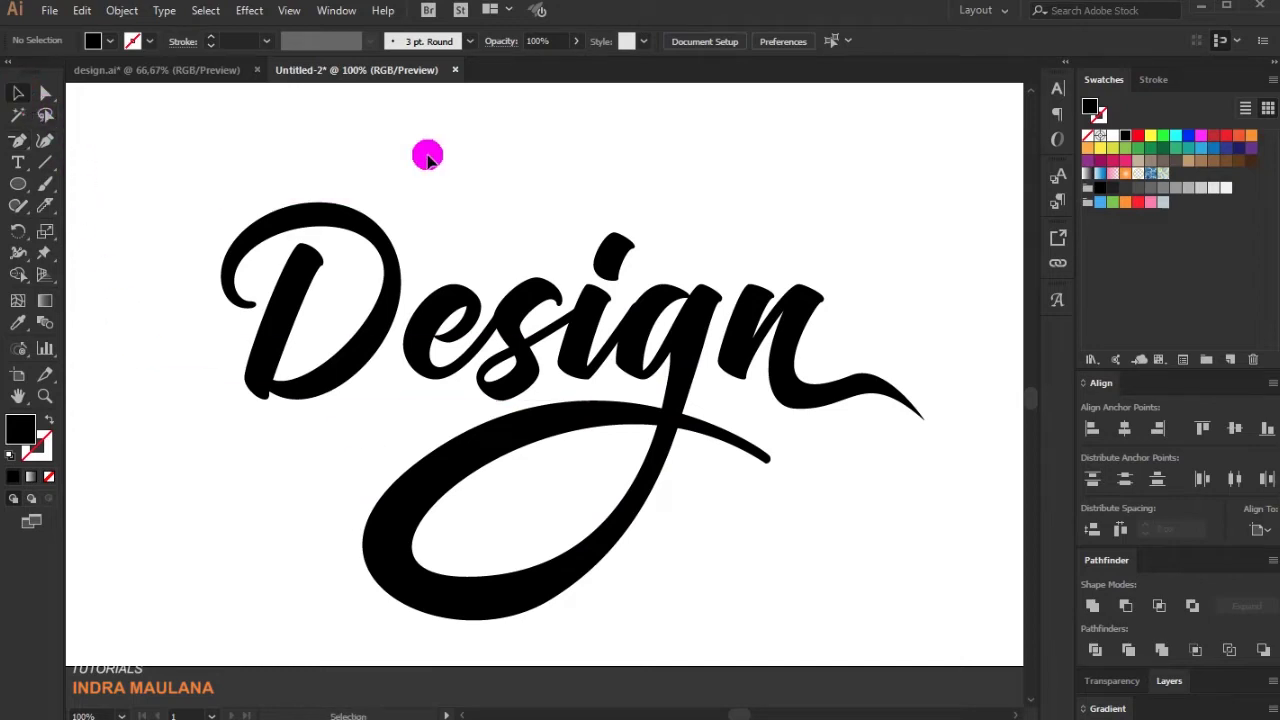
{"action": "scroll", "coordinate": [480, 328], "scroll_direction": "down", "scroll_amount": 1}
{"action": "scroll", "coordinate": [248, 460], "scroll_direction": "up", "scroll_amount": 1}
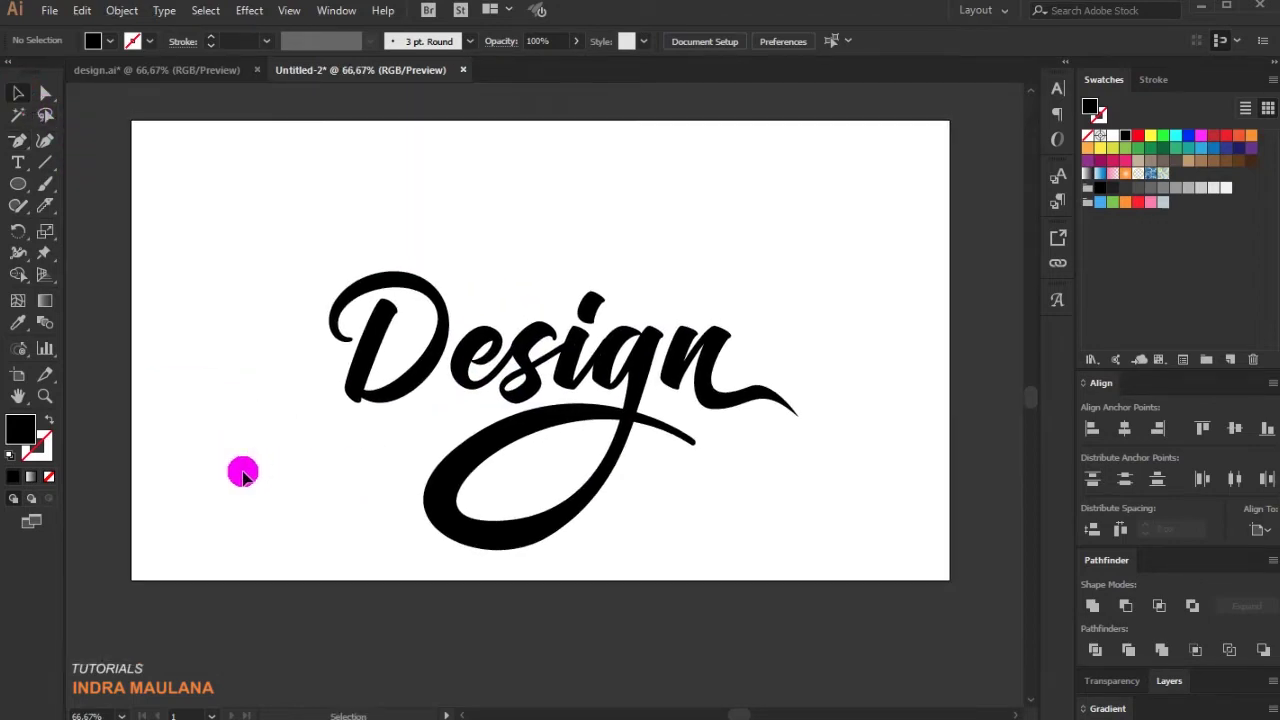
{"action": "left_click_drag", "start_coordinate": [300, 215], "coordinate": [915, 505]}
{"action": "left_click_drag", "start_coordinate": [263, 237], "coordinate": [865, 562]}
{"action": "left_click", "coordinate": [82, 10]}
{"action": "left_click", "coordinate": [78, 96]}
{"action": "left_click", "coordinate": [82, 10]}
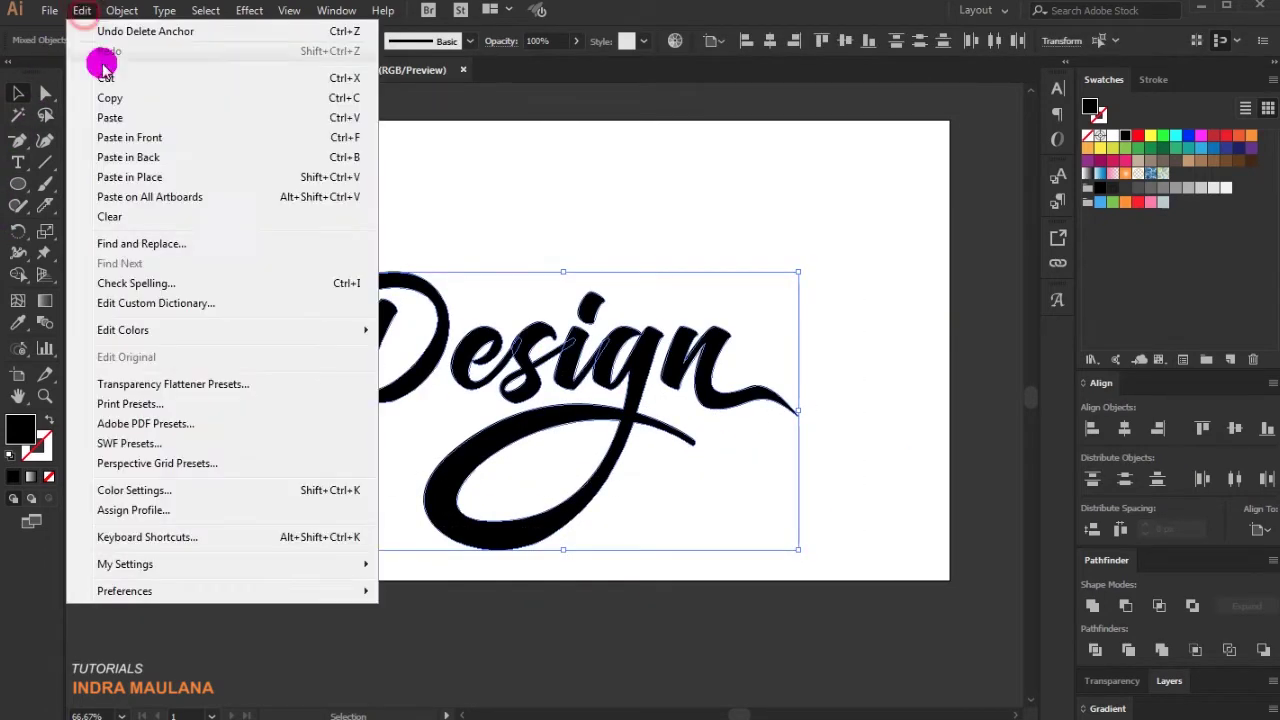
{"action": "left_click", "coordinate": [238, 140]}
{"action": "scroll", "coordinate": [655, 490], "scroll_direction": "up", "scroll_amount": 2}
{"action": "left_click_drag", "start_coordinate": [625, 470], "coordinate": [655, 183]}
{"action": "left_click", "coordinate": [786, 329]}
{"action": "scroll", "coordinate": [729, 329], "scroll_direction": "up", "scroll_amount": 2}
{"action": "left_click_drag", "start_coordinate": [270, 135], "coordinate": [636, 114]}
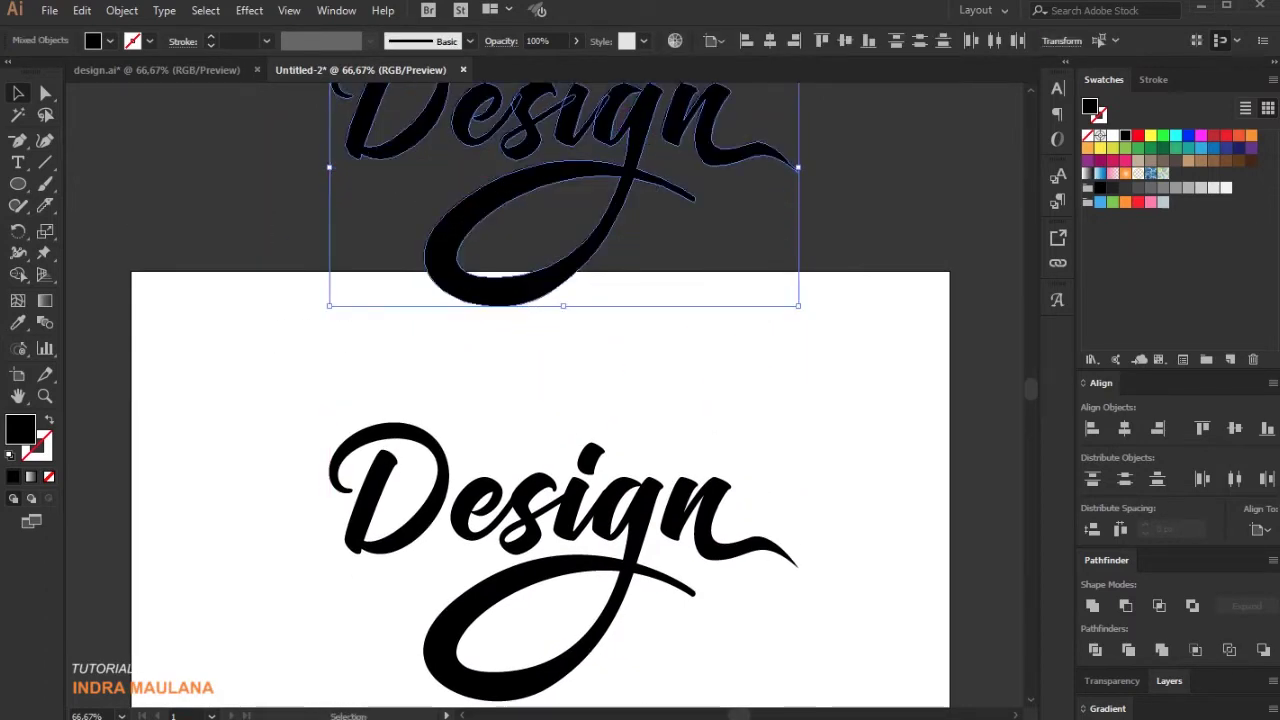
{"action": "left_click", "coordinate": [910, 278]}
Fill the lettering on the artboard with a linear gradient from red (R=237 G=28 B=36) to orange
{"action": "scroll", "coordinate": [891, 291], "scroll_direction": "down", "scroll_amount": 4}
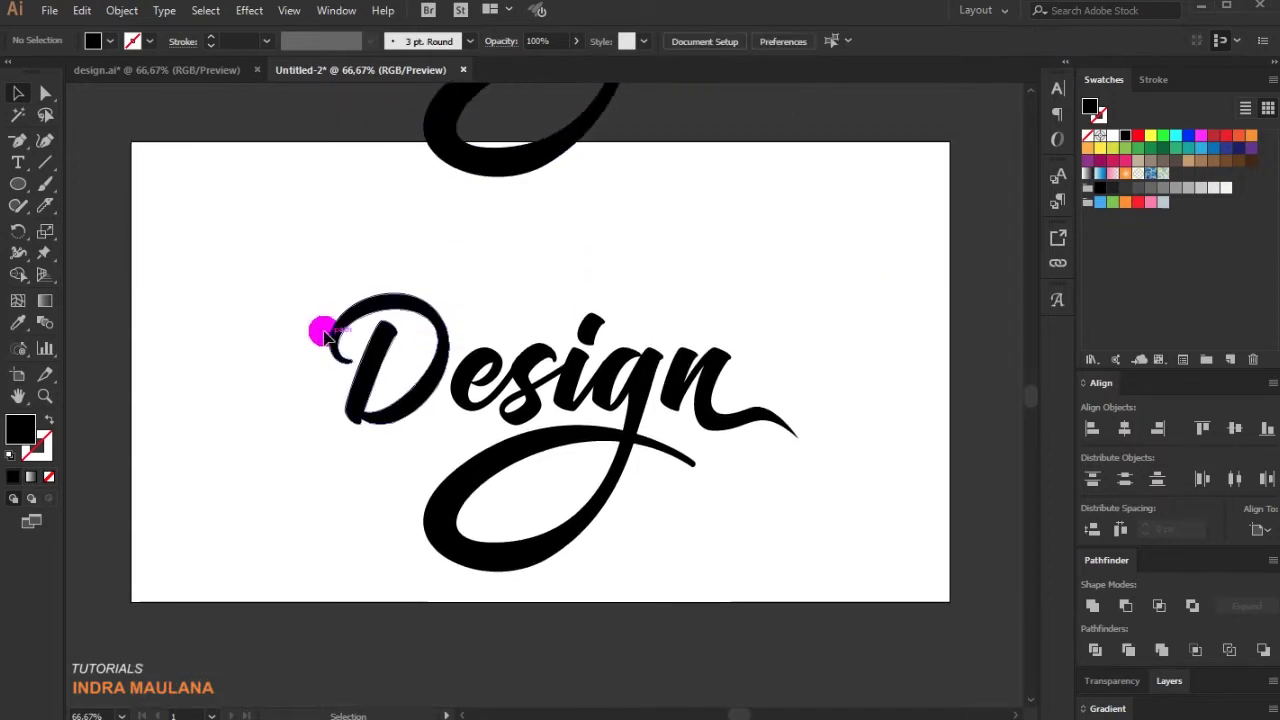
{"action": "left_click_drag", "start_coordinate": [289, 280], "coordinate": [900, 541]}
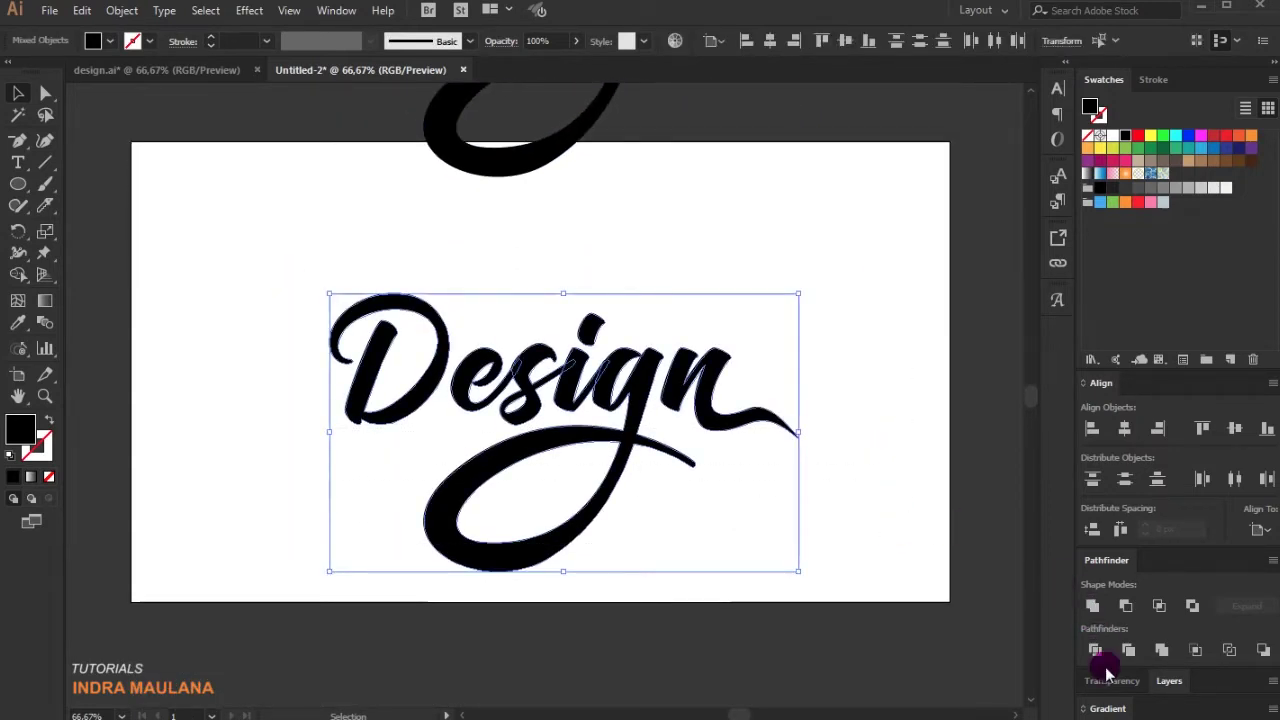
{"action": "left_click", "coordinate": [1107, 708]}
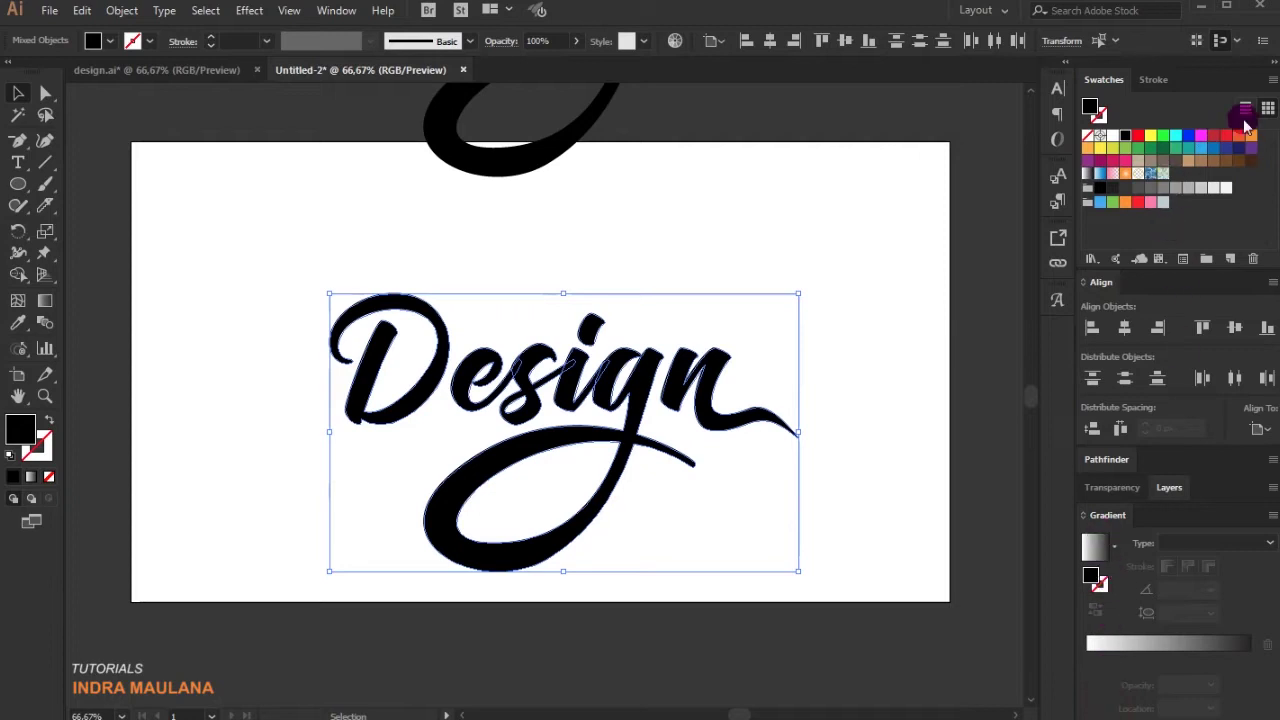
{"action": "left_click", "coordinate": [1128, 532]}
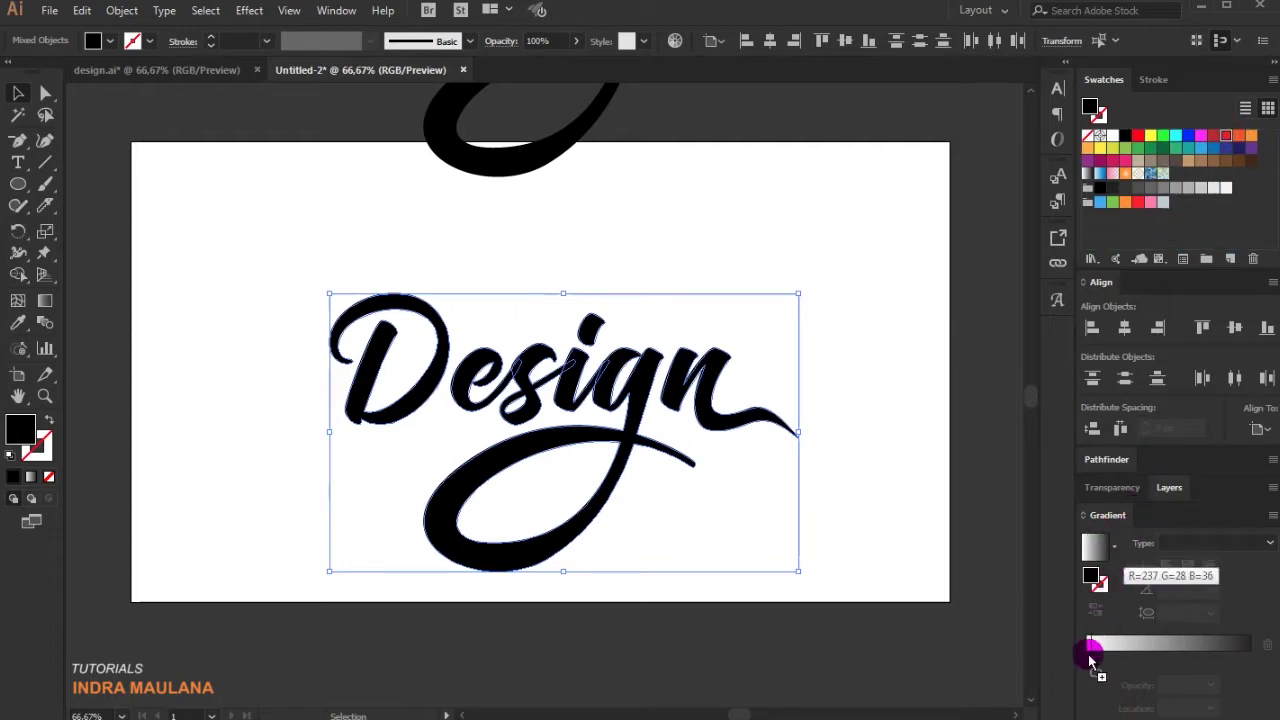
{"action": "left_click", "coordinate": [1087, 660]}
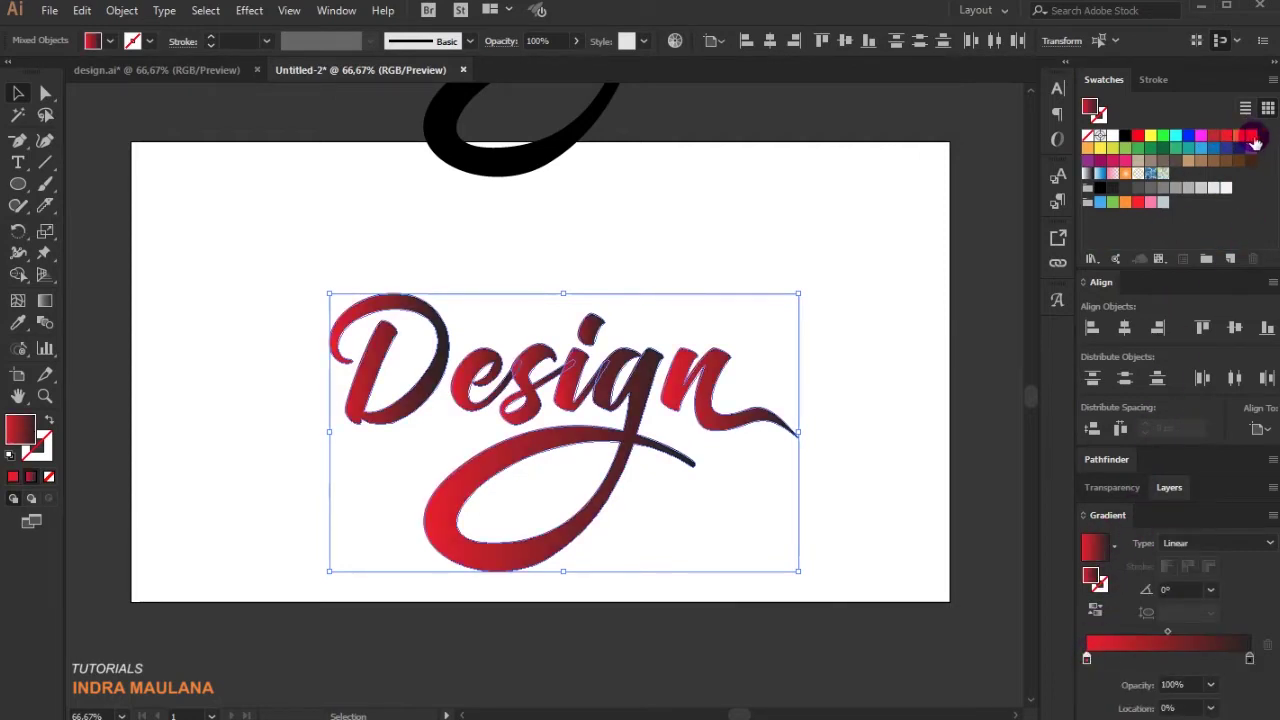
{"action": "left_click_drag", "start_coordinate": [1249, 662], "coordinate": [1247, 659]}
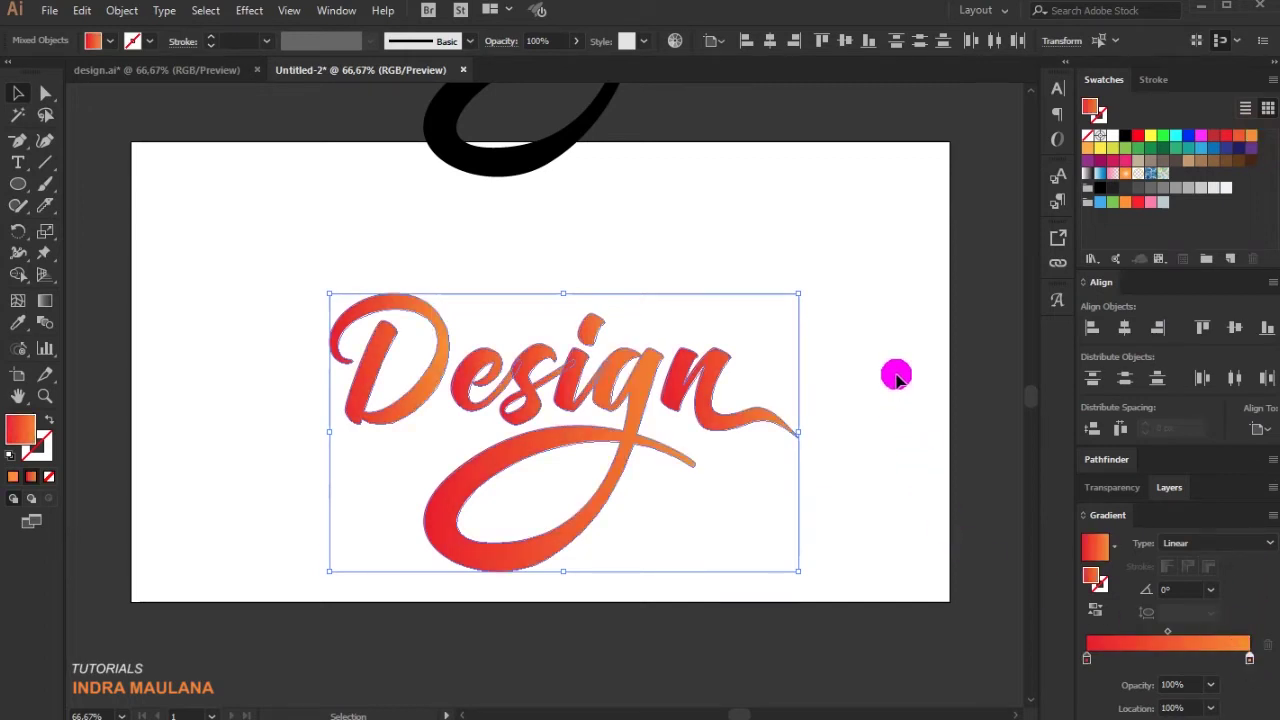
{"action": "left_click", "coordinate": [866, 195]}
Redirect the D's gradient diagonally, from red at its upper curve to orange at its lower bowl, at about -60.3°
{"action": "left_click", "coordinate": [478, 372]}
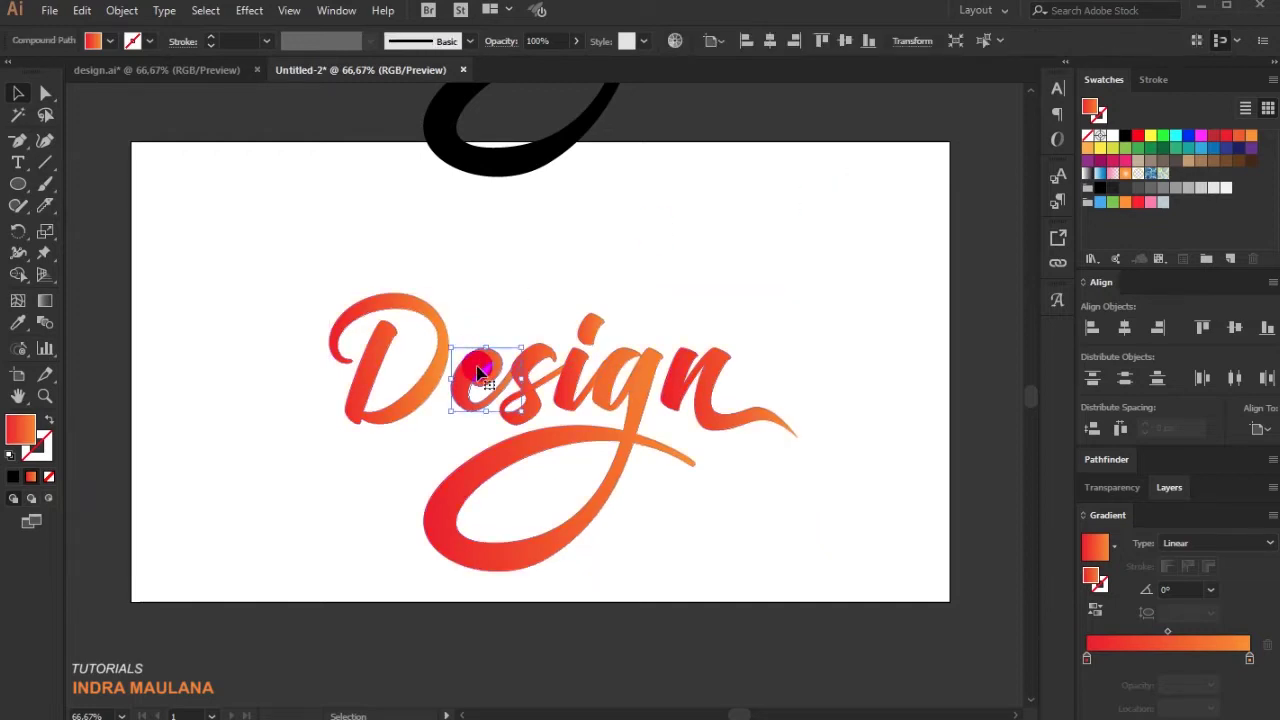
{"action": "left_click", "coordinate": [386, 298]}
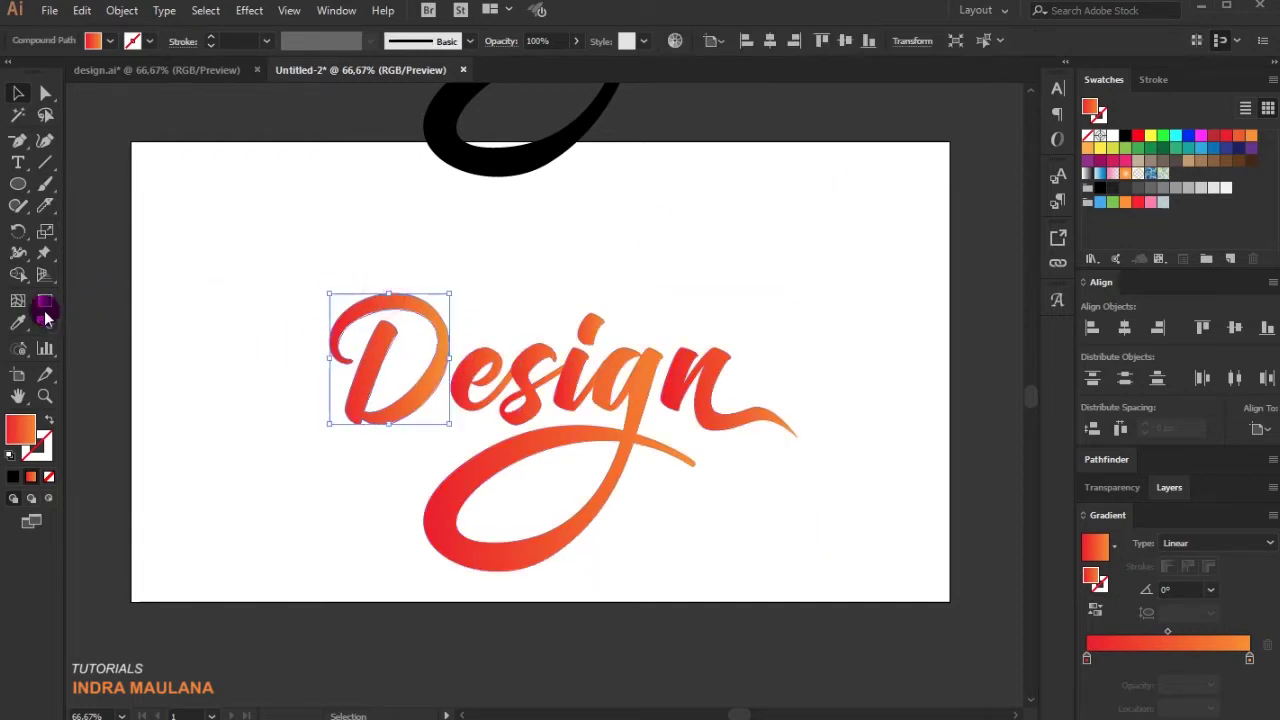
{"action": "left_click", "coordinate": [44, 308]}
{"action": "mouse_move", "coordinate": [396, 370]}
{"action": "left_mouse_down"}
{"action": "mouse_move", "coordinate": [374, 295]}
{"action": "mouse_move", "coordinate": [406, 431]}
{"action": "mouse_move", "coordinate": [420, 433]}
{"action": "left_mouse_up"}
{"action": "left_click_drag", "start_coordinate": [360, 305], "coordinate": [412, 401]}
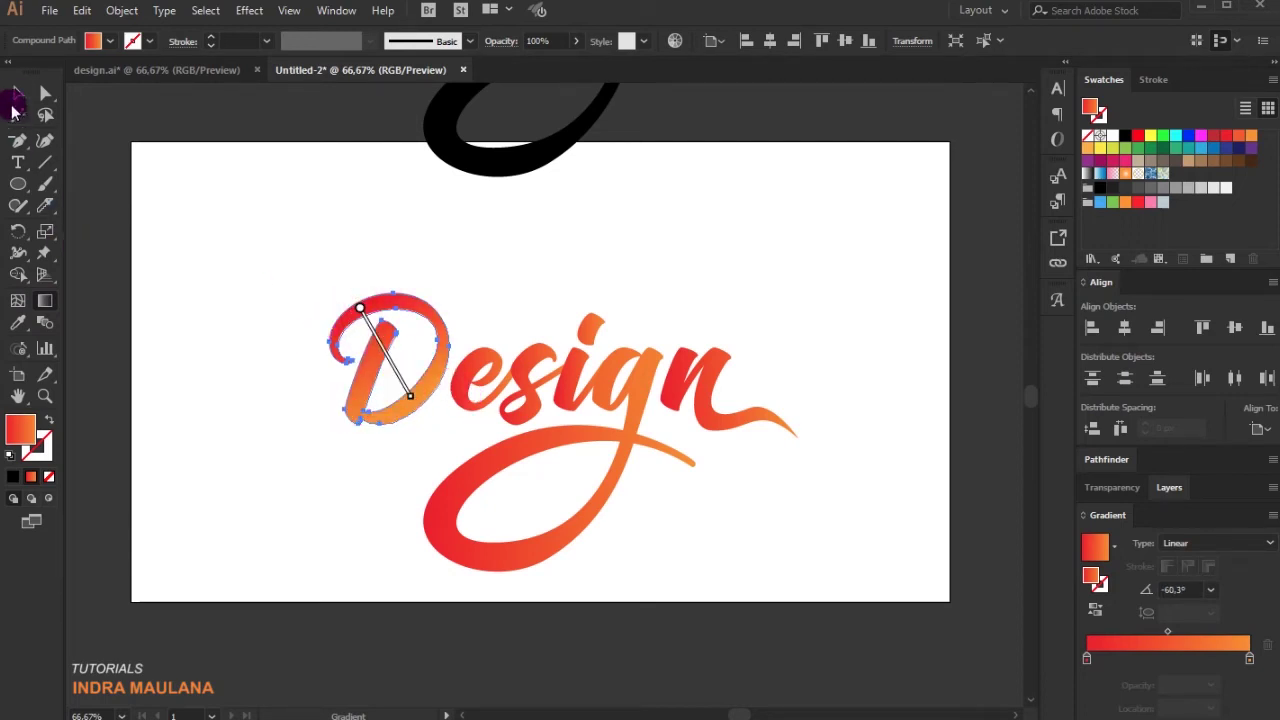
{"action": "key", "text": "v"}
Redirect the e's gradient diagonally, from red at its base to orange at its top, at about 46.8°
{"action": "left_click", "coordinate": [484, 357]}
{"action": "left_click", "coordinate": [45, 300]}
{"action": "left_click_drag", "start_coordinate": [495, 367], "coordinate": [510, 348]}
{"action": "left_click_drag", "start_coordinate": [455, 399], "coordinate": [484, 362]}
{"action": "left_click", "coordinate": [18, 93]}
{"action": "left_click", "coordinate": [539, 348]}
{"action": "left_click", "coordinate": [458, 404]}
Redirect the s's gradient diagonally, running from red at its base up to orange
{"action": "scroll", "coordinate": [547, 437], "scroll_direction": "up", "scroll_amount": 1}
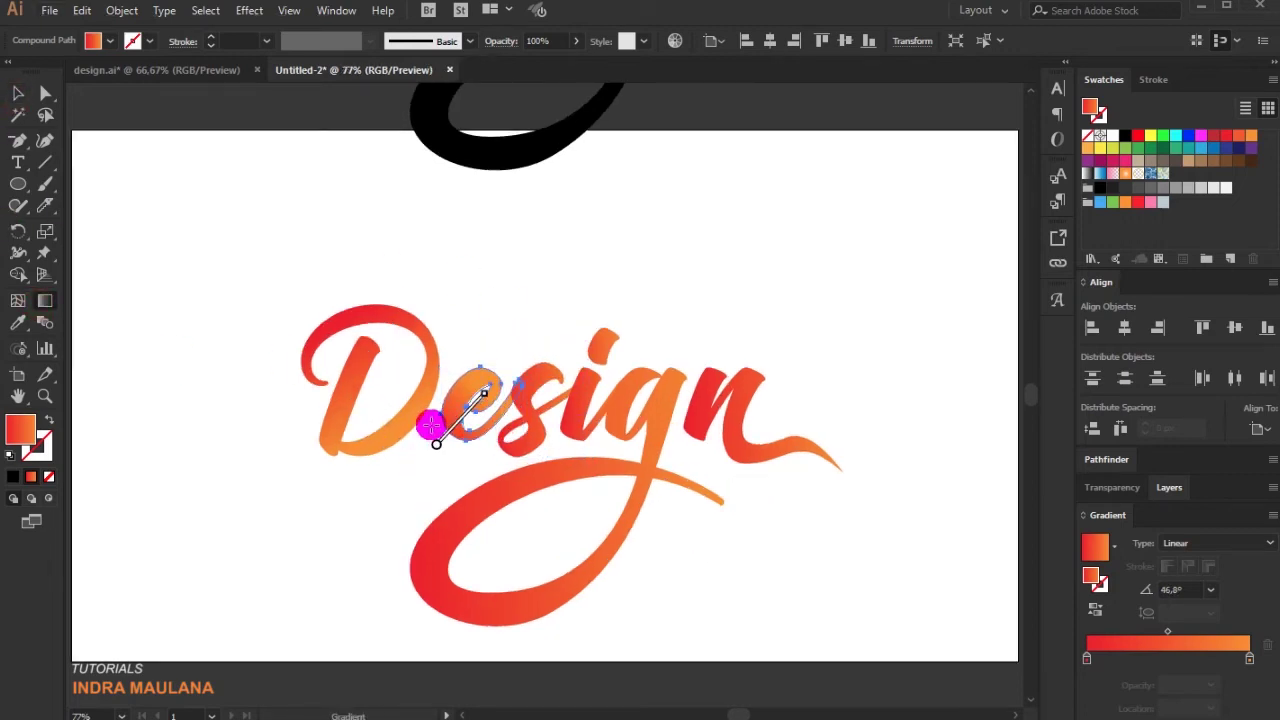
{"action": "left_click", "coordinate": [510, 378]}
{"action": "key", "text": "g"}
{"action": "mouse_move", "coordinate": [495, 453]}
{"action": "left_mouse_down"}
{"action": "mouse_move", "coordinate": [548, 400]}
{"action": "mouse_move", "coordinate": [529, 420]}
{"action": "left_mouse_up"}
{"action": "key", "text": "v"}
Redirect the i's gradient at about 59.5°, from red at its base to orange at the dot
{"action": "left_click", "coordinate": [594, 417]}
{"action": "key", "text": "g"}
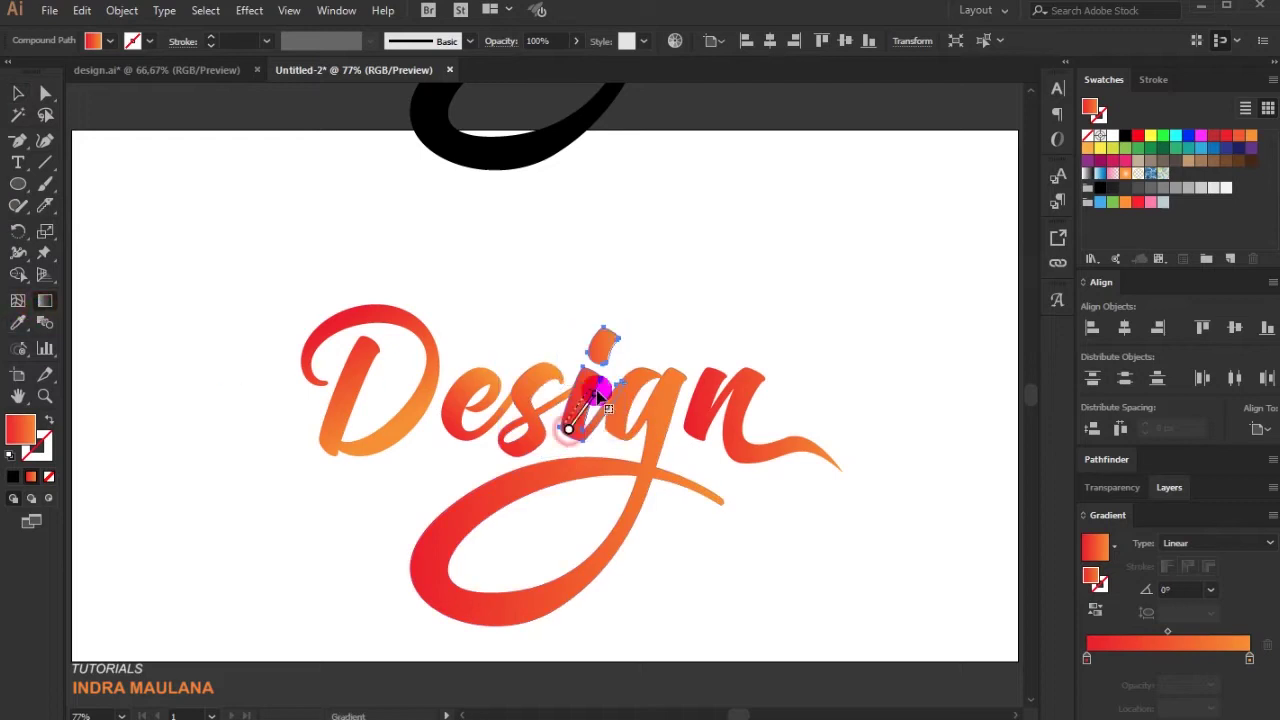
{"action": "left_click_drag", "start_coordinate": [566, 436], "coordinate": [615, 350]}
{"action": "left_click", "coordinate": [30, 88]}
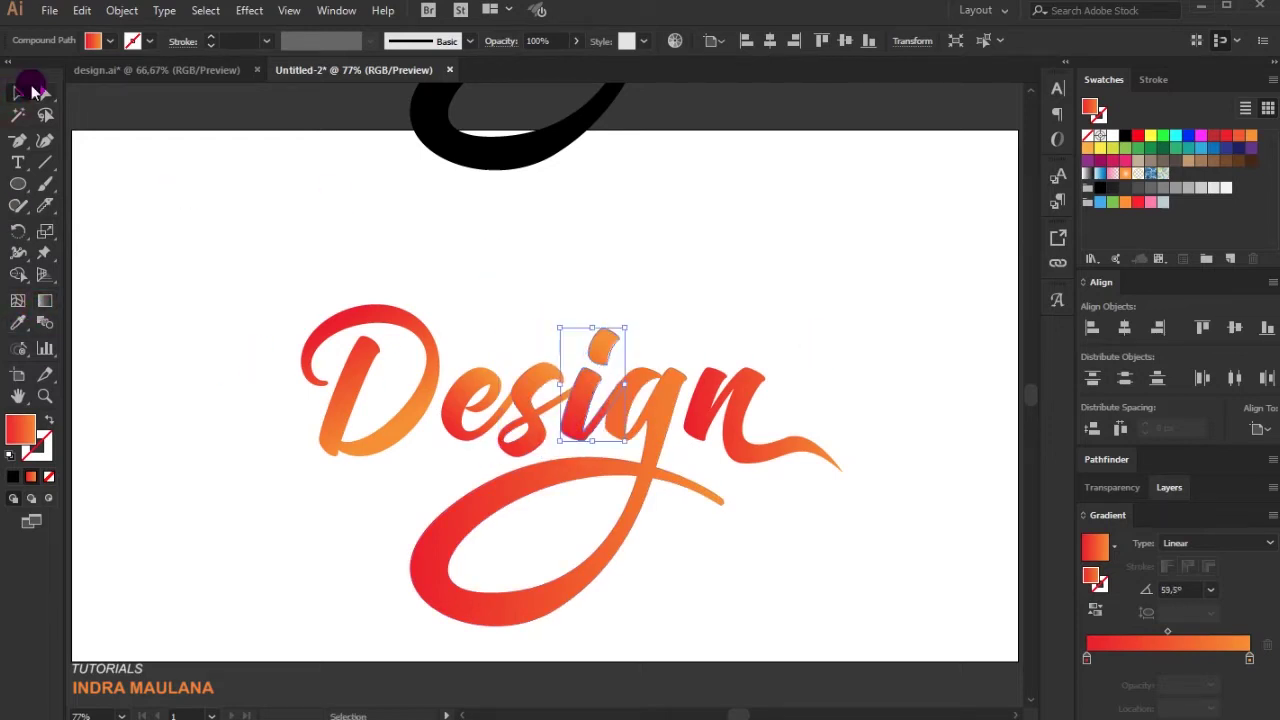
Redirect the g's gradient diagonally at about -138.9°, from red at its upper part to orange at the loop's bowl
{"action": "left_click", "coordinate": [658, 420]}
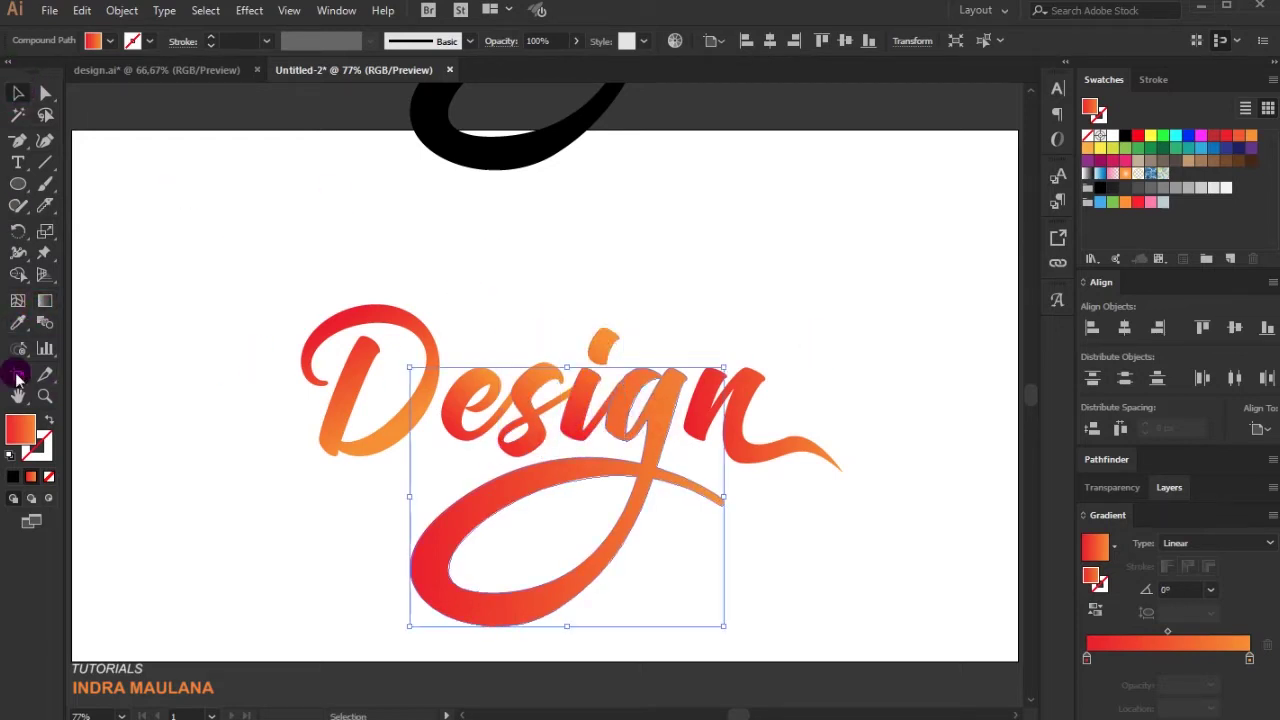
{"action": "left_click", "coordinate": [40, 298]}
{"action": "left_click_drag", "start_coordinate": [674, 417], "coordinate": [523, 568]}
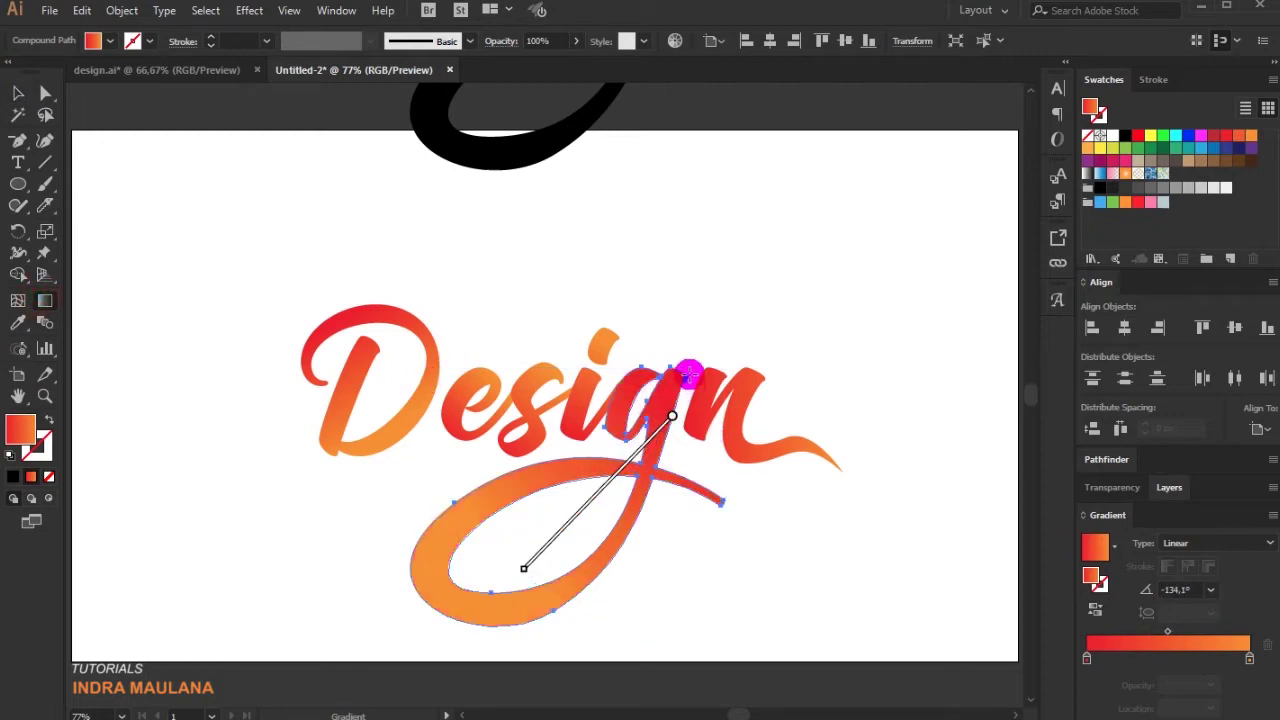
{"action": "left_click_drag", "start_coordinate": [677, 386], "coordinate": [442, 594]}
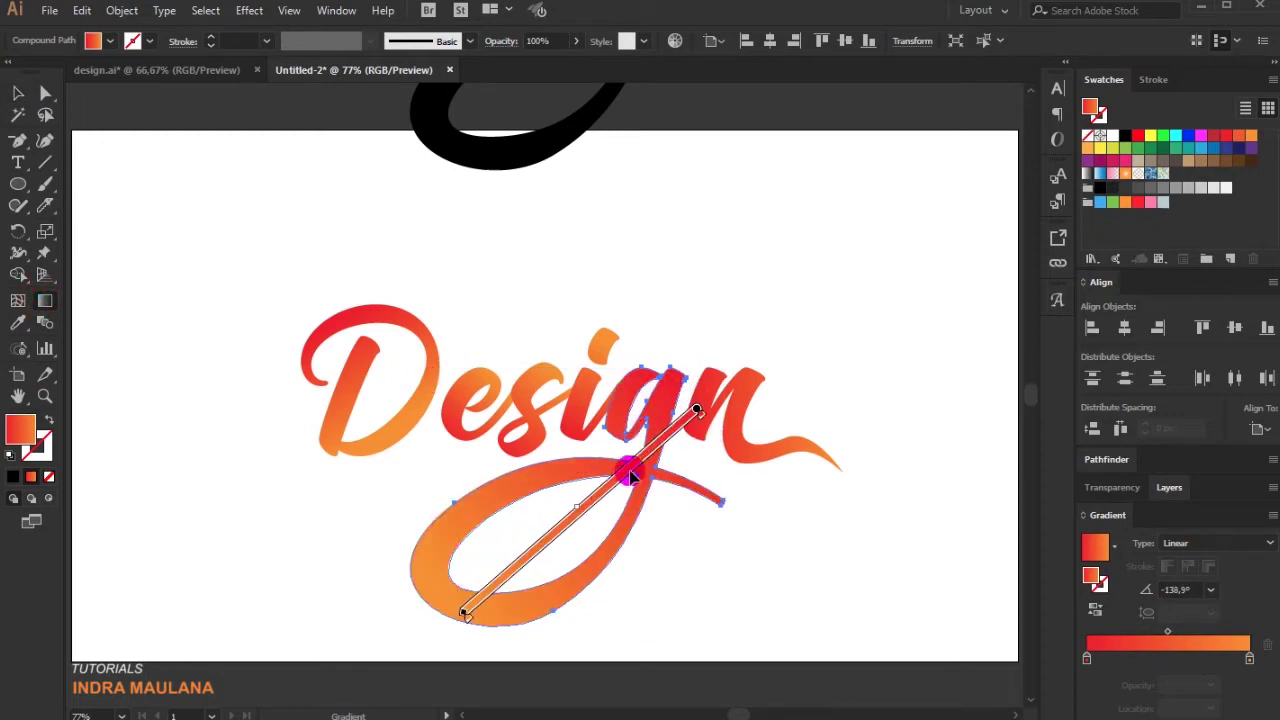
{"action": "left_click_drag", "start_coordinate": [645, 458], "coordinate": [659, 446]}
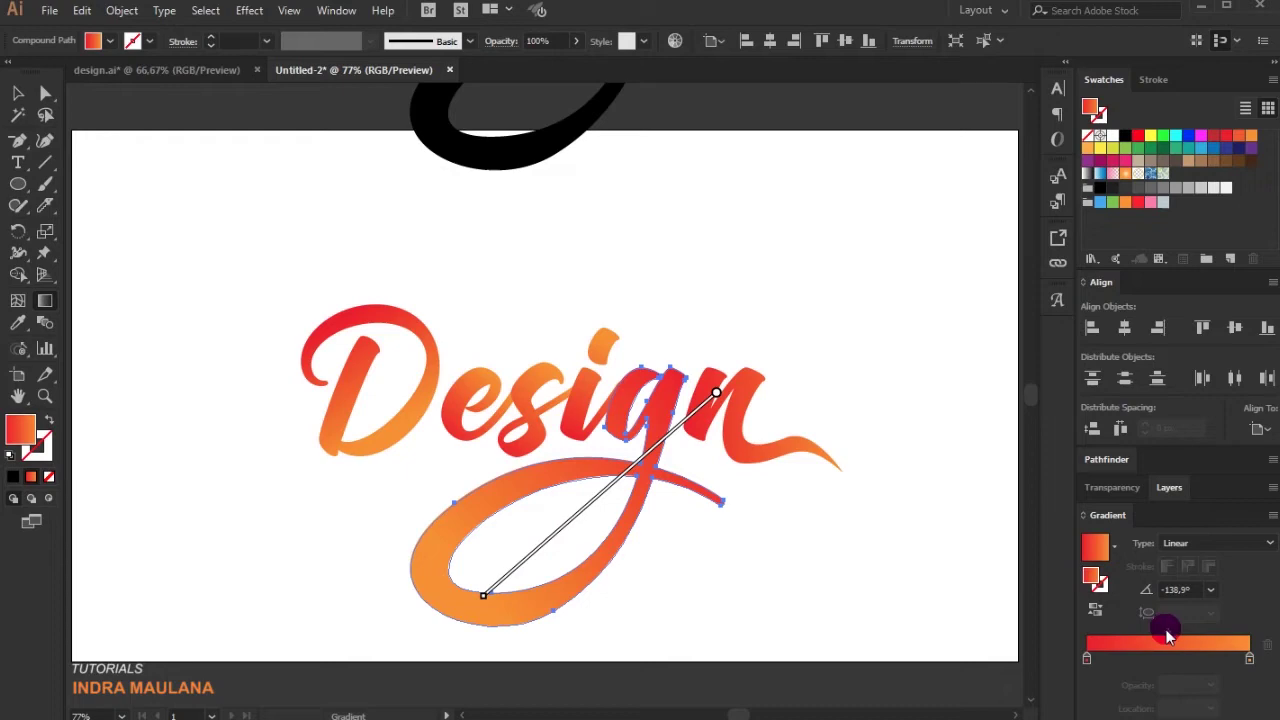
Turn the g's gradient into red-orange-red by duplicating the red stop to 100% and placing the orange stop at about 65.41%
{"action": "left_click_drag", "start_coordinate": [1150, 640], "coordinate": [1143, 638]}
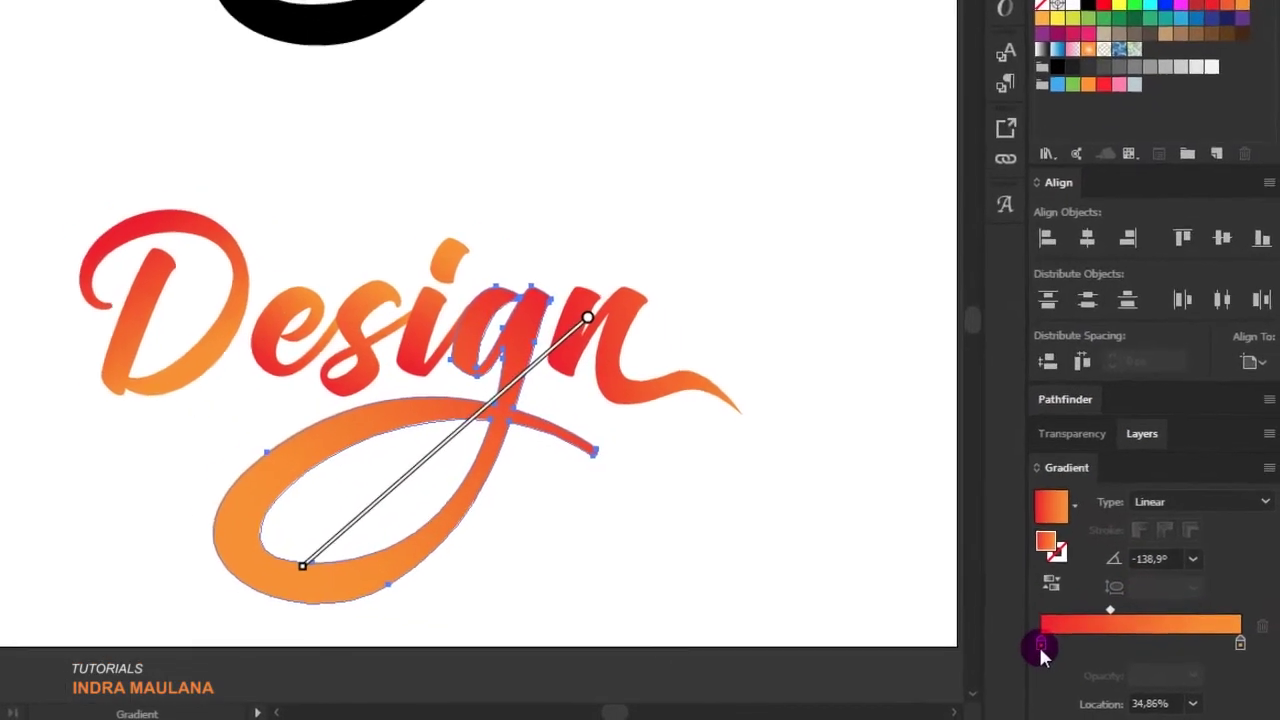
{"action": "left_click_drag", "start_coordinate": [1018, 636], "coordinate": [1083, 628]}
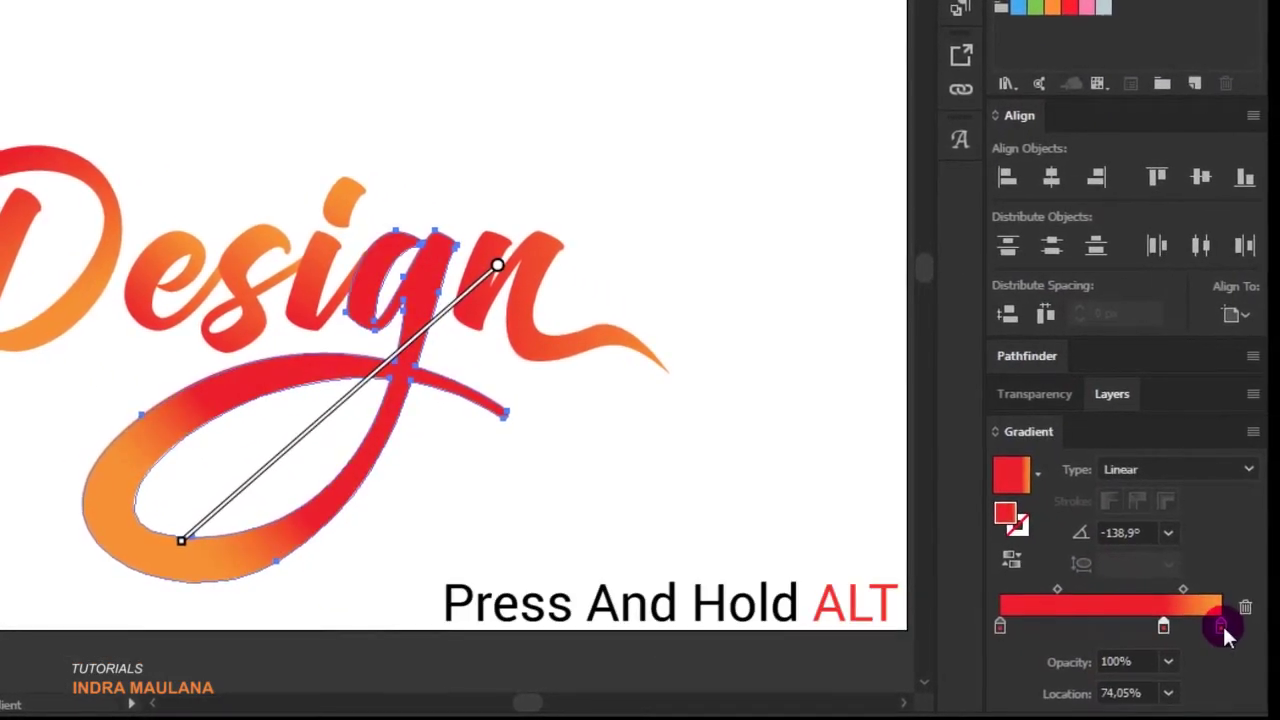
{"action": "left_click_drag", "start_coordinate": [1163, 628], "coordinate": [1220, 630]}
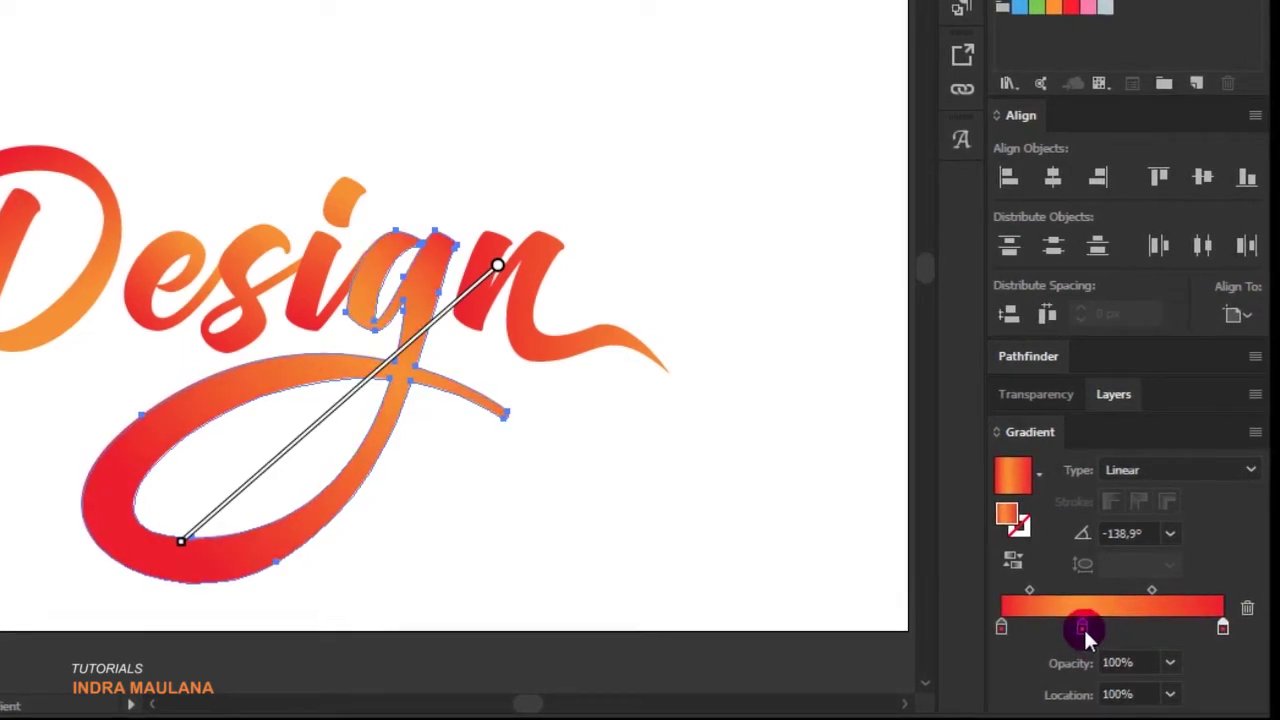
{"action": "left_click_drag", "start_coordinate": [1085, 630], "coordinate": [1175, 652]}
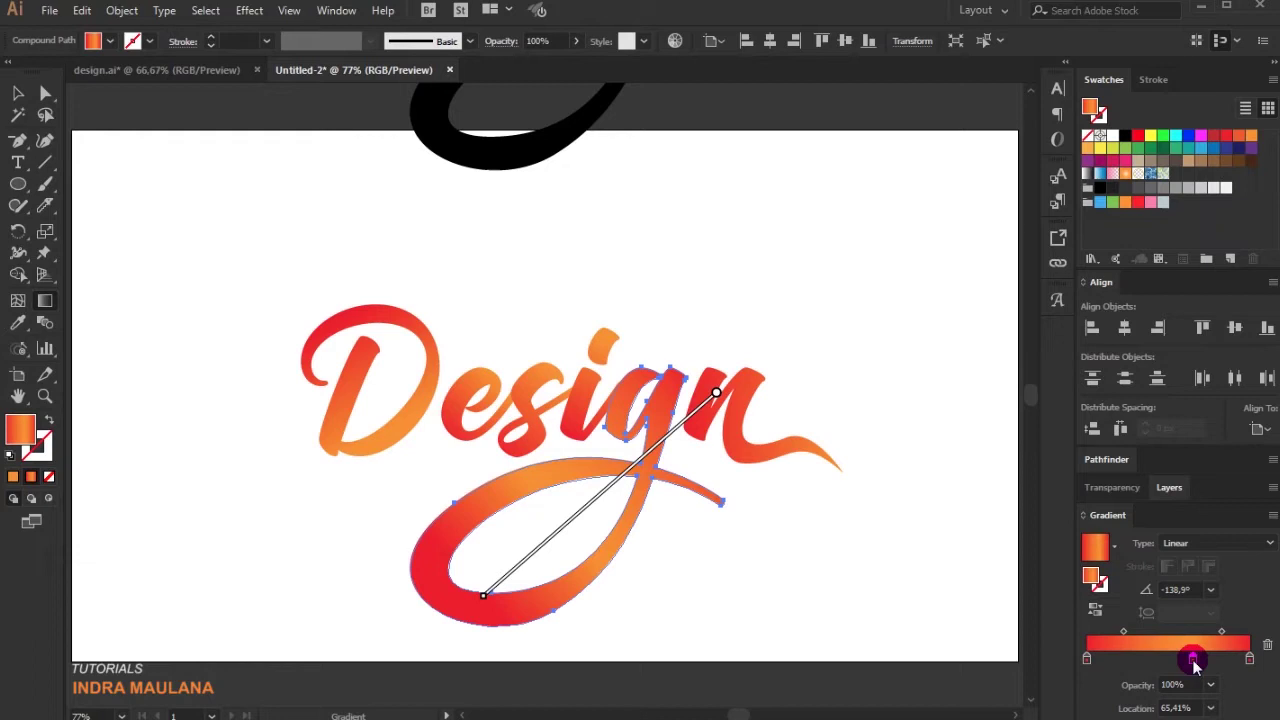
{"action": "left_click", "coordinate": [18, 93]}
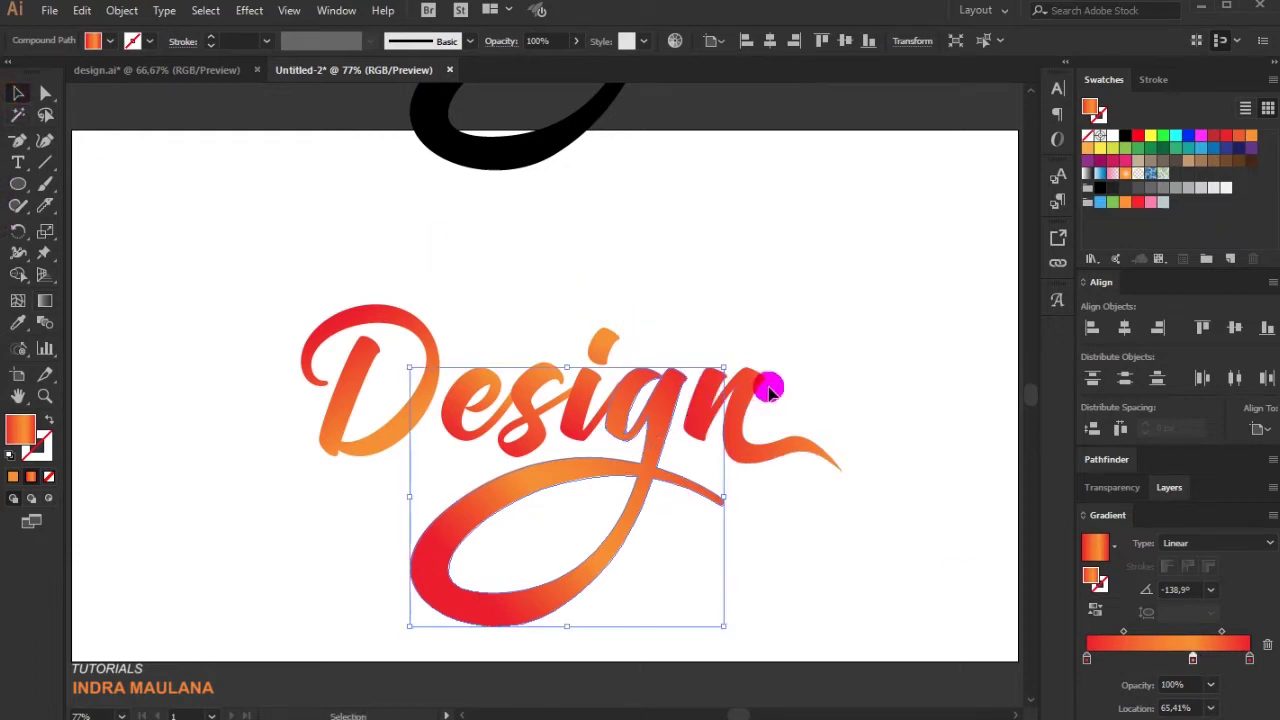
Redirect the n's gradient at about 113.2°, running from red at its base and swash to orange at the top
{"action": "left_click", "coordinate": [760, 388]}
{"action": "left_click", "coordinate": [45, 301]}
{"action": "mouse_move", "coordinate": [705, 376]}
{"action": "left_mouse_down"}
{"action": "mouse_move", "coordinate": [743, 451]}
{"action": "mouse_move", "coordinate": [707, 366]}
{"action": "left_mouse_up"}
{"action": "left_click_drag", "start_coordinate": [738, 451], "coordinate": [707, 381]}
{"action": "left_click", "coordinate": [858, 331]}
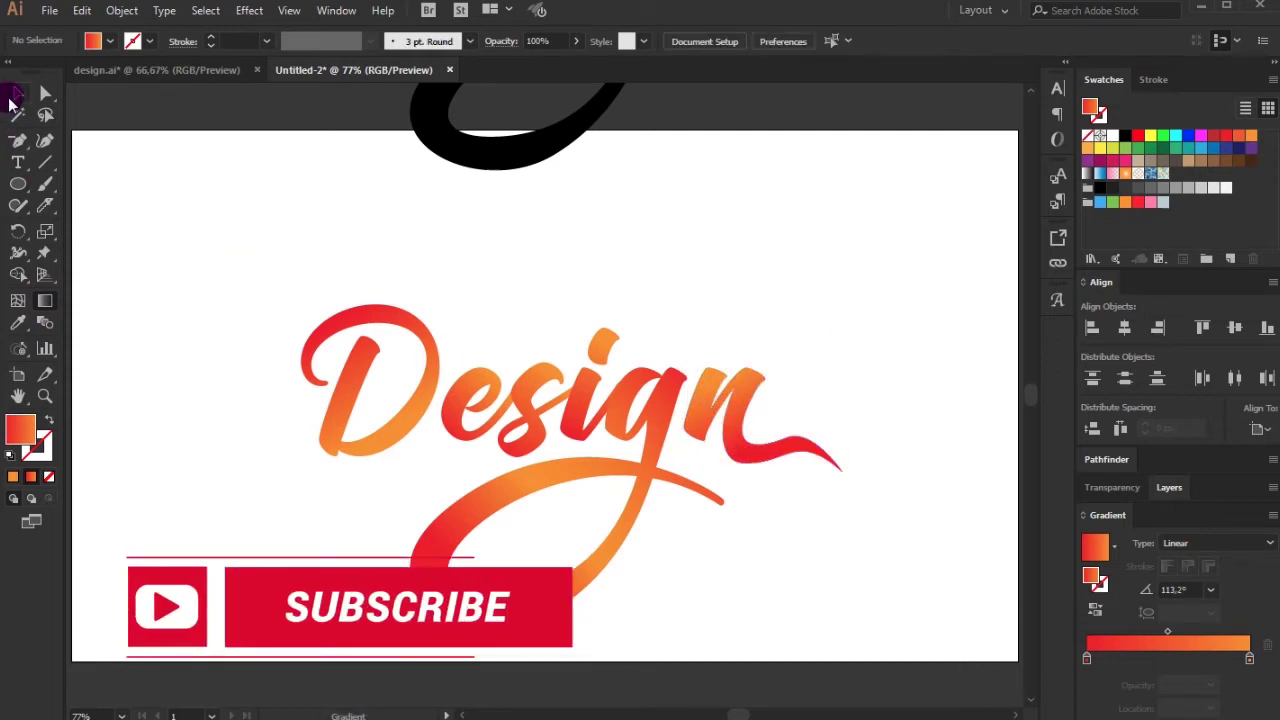
Draw a closed Pen shape covering the D's bowl, with one edge crossing the upper curve and running down along the stem
{"action": "left_click", "coordinate": [45, 396]}
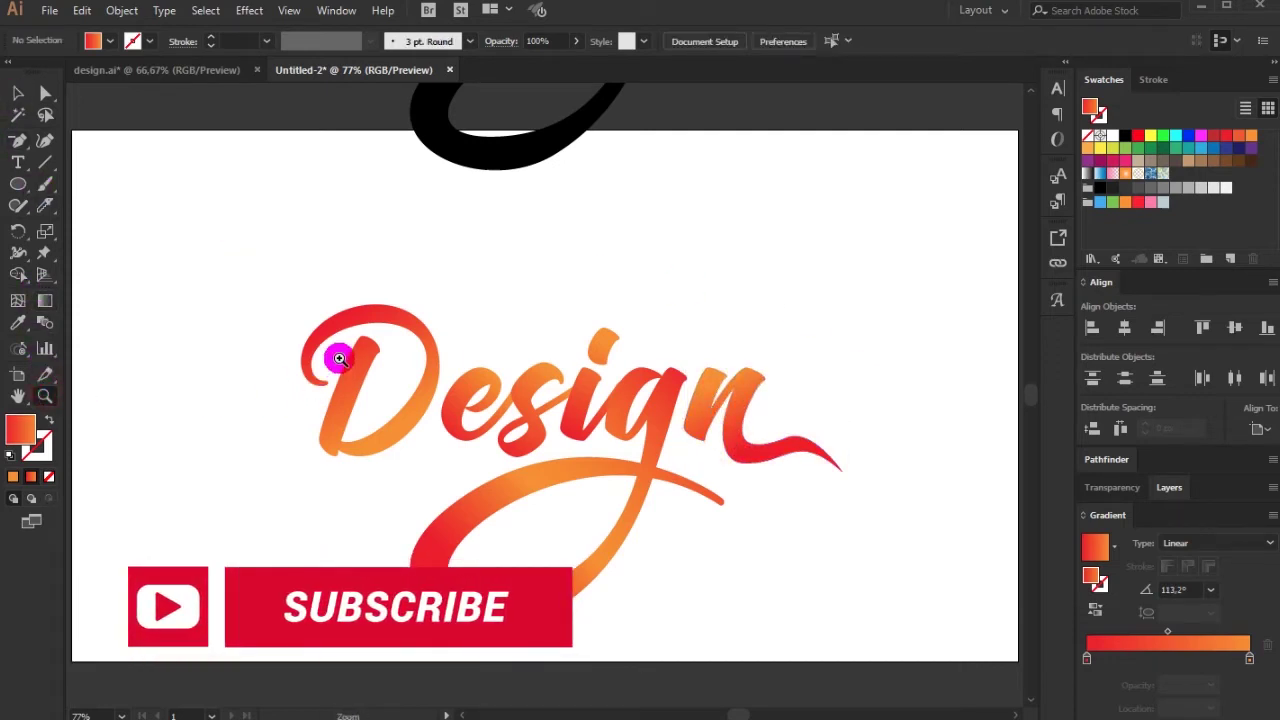
{"action": "left_click_drag", "start_coordinate": [294, 318], "coordinate": [817, 466]}
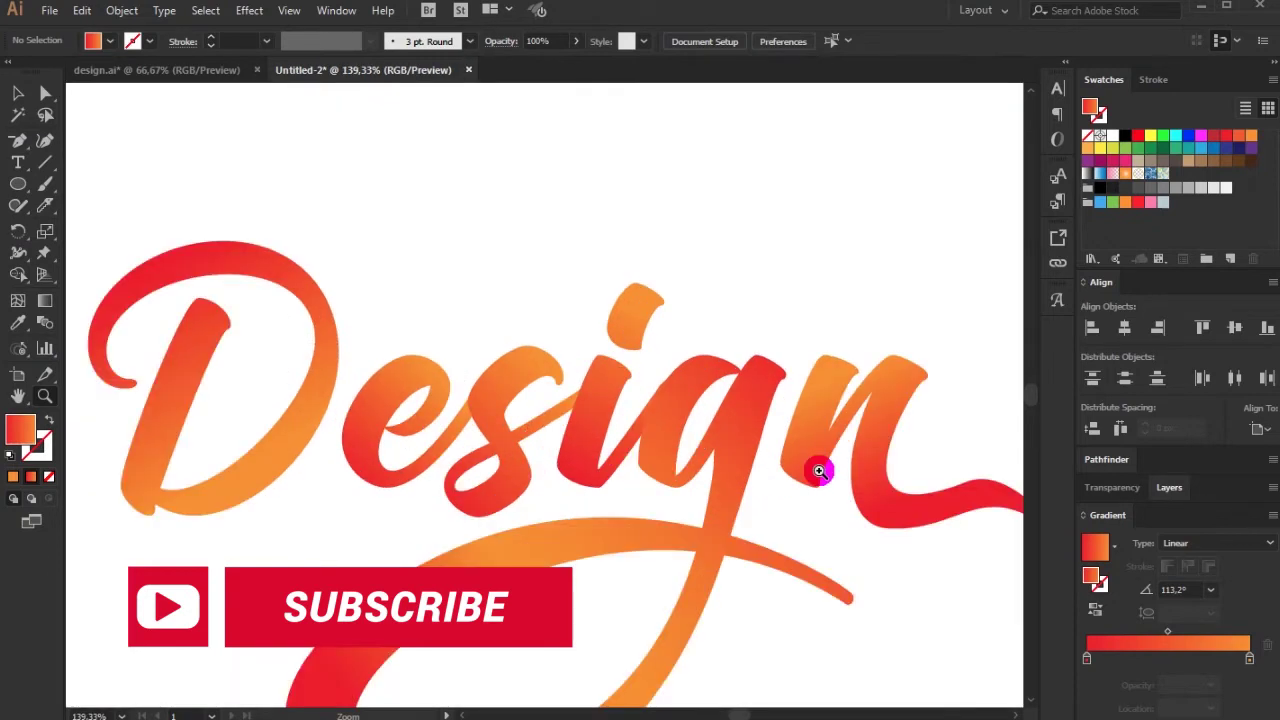
{"action": "scroll", "coordinate": [636, 471], "scroll_direction": "down", "scroll_amount": 1}
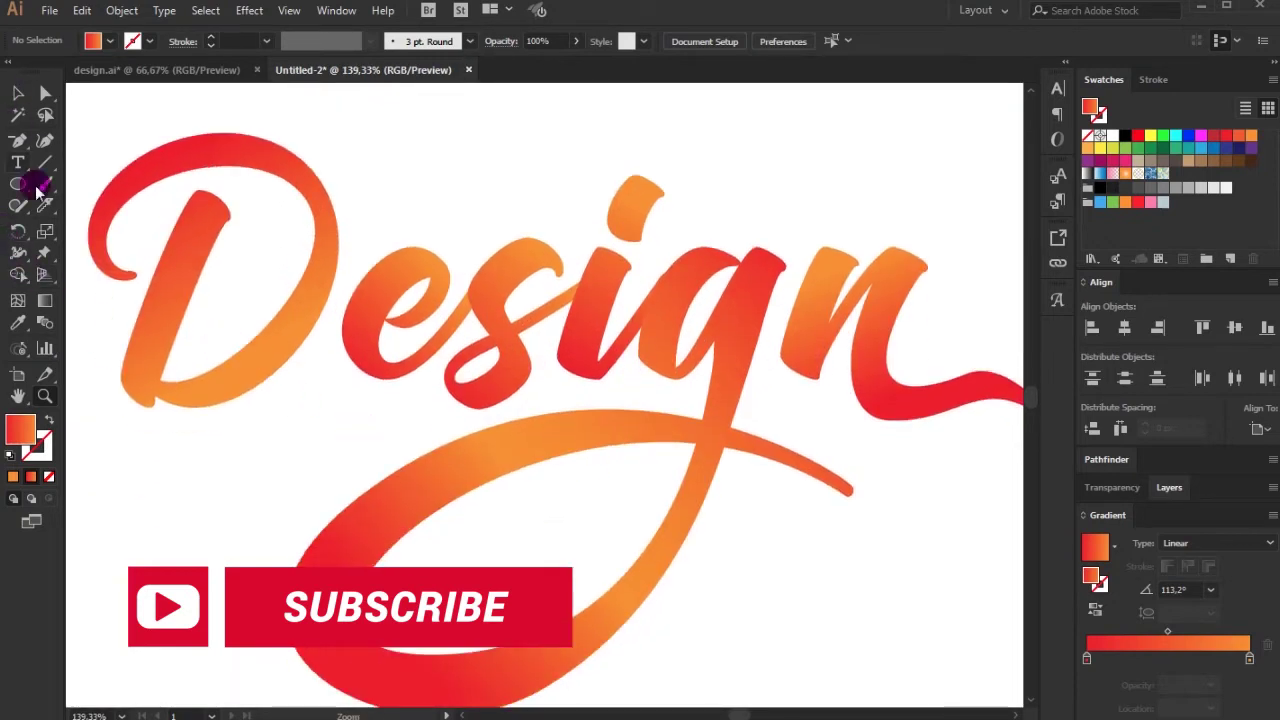
{"action": "left_click_drag", "start_coordinate": [17, 145], "coordinate": [77, 143]}
{"action": "scroll", "coordinate": [138, 416], "scroll_direction": "up", "scroll_amount": 1}
{"action": "left_click", "coordinate": [184, 315]}
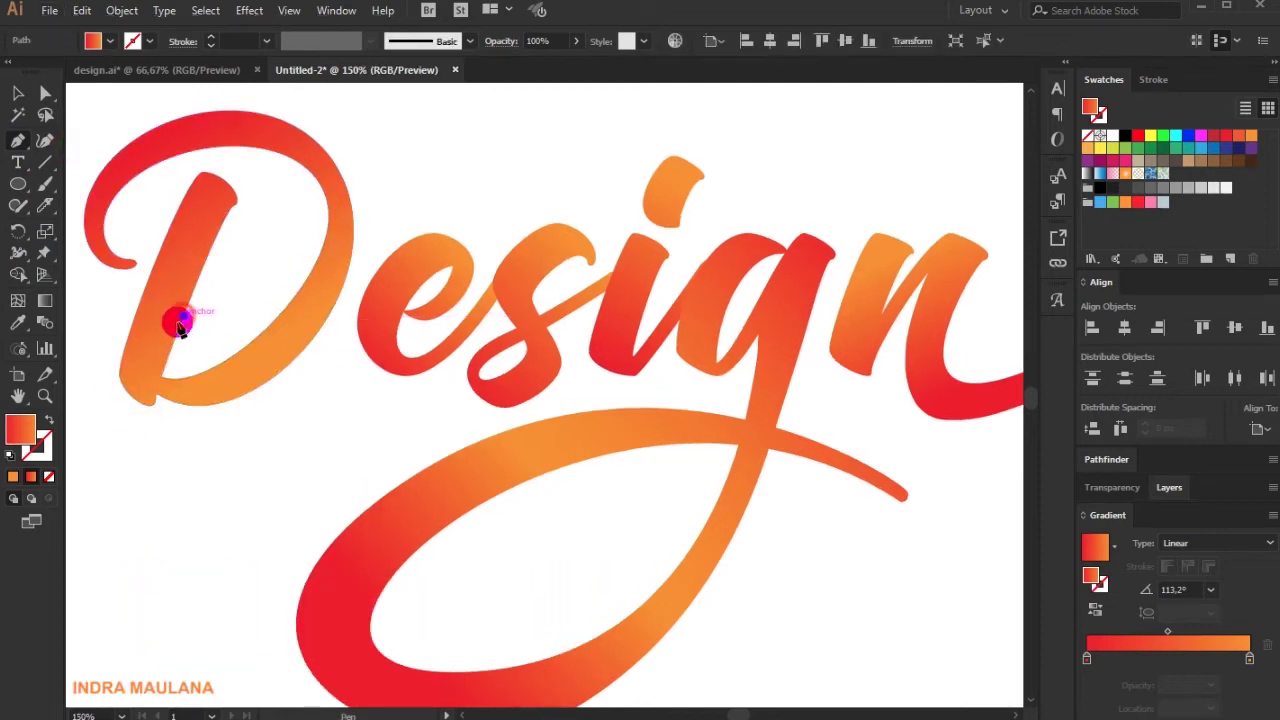
{"action": "scroll", "coordinate": [164, 368], "scroll_direction": "up", "scroll_amount": 1}
{"action": "left_click_drag", "start_coordinate": [152, 403], "coordinate": [153, 447]}
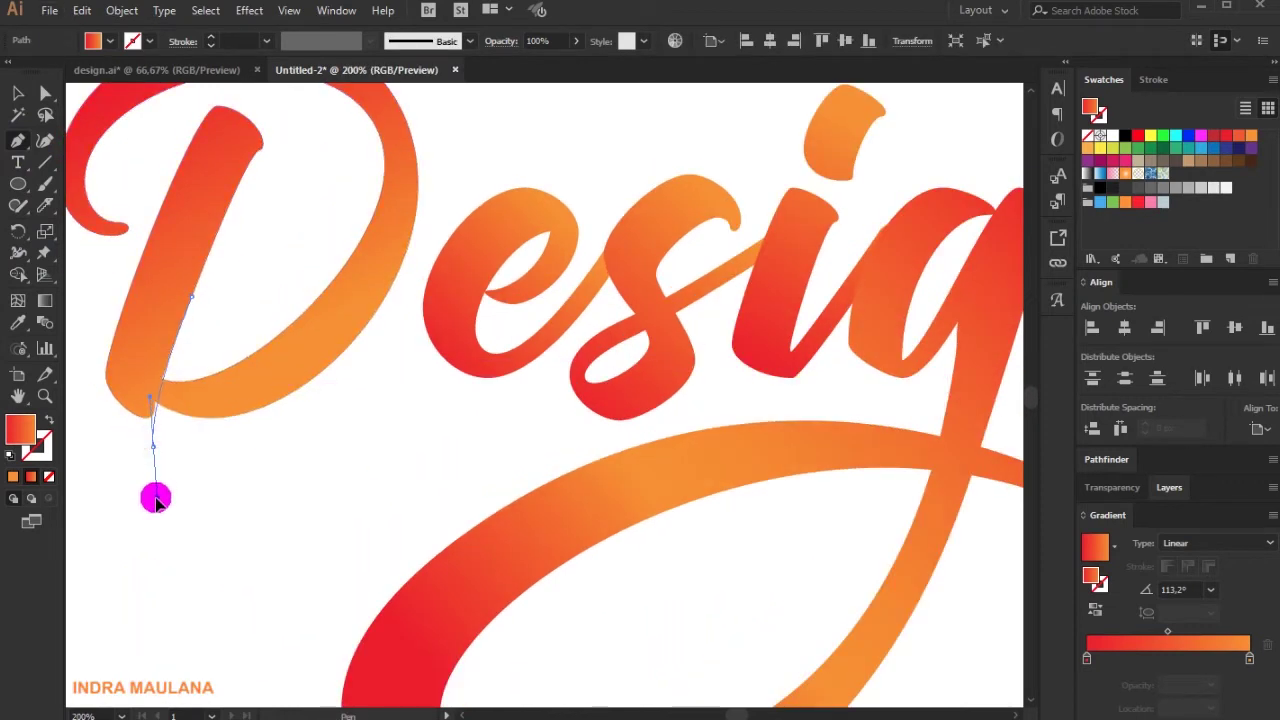
{"action": "left_click_drag", "start_coordinate": [162, 490], "coordinate": [163, 487]}
{"action": "left_click_drag", "start_coordinate": [354, 440], "coordinate": [433, 415]}
{"action": "left_click_drag", "start_coordinate": [490, 210], "coordinate": [470, 187]}
{"action": "left_click_drag", "start_coordinate": [322, 204], "coordinate": [289, 256]}
{"action": "left_click", "coordinate": [181, 393]}
Trim the drawn shape to the D's bowl with Shape Builder, cutting away the parts inside the counter and outside the letter
{"action": "left_click", "coordinate": [16, 89]}
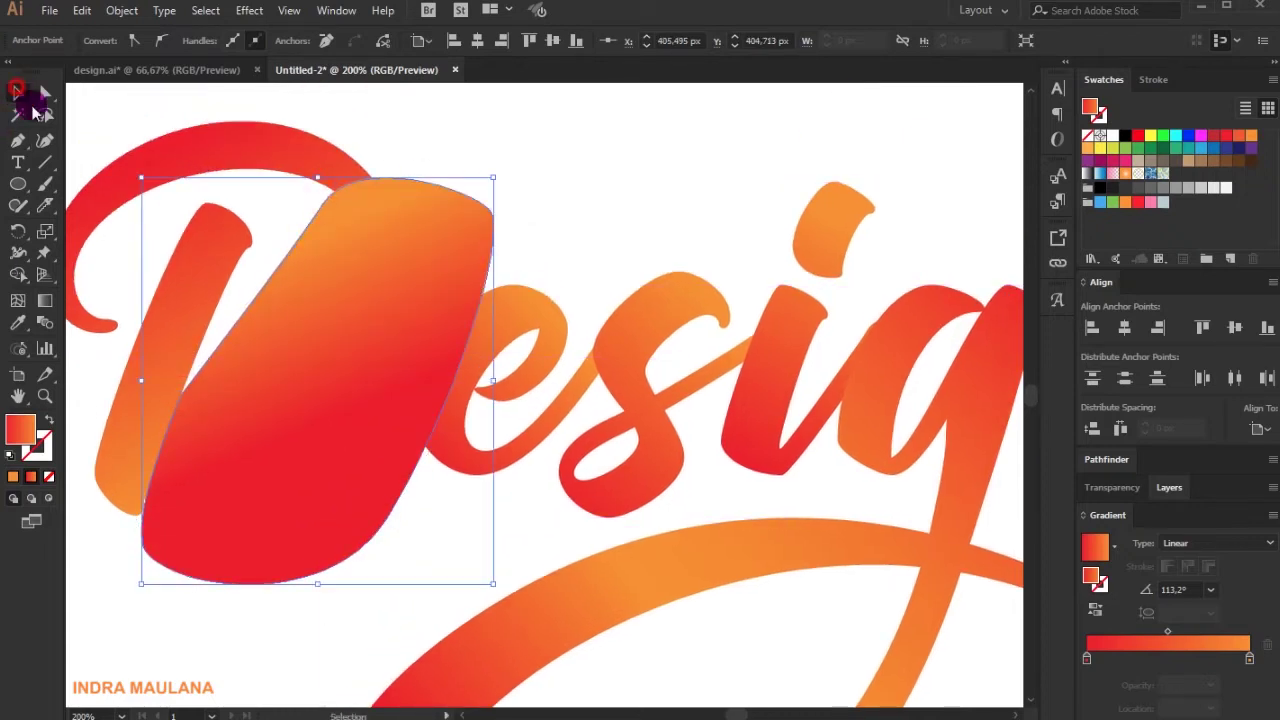
{"action": "left_click_drag", "start_coordinate": [322, 560], "coordinate": [321, 562]}
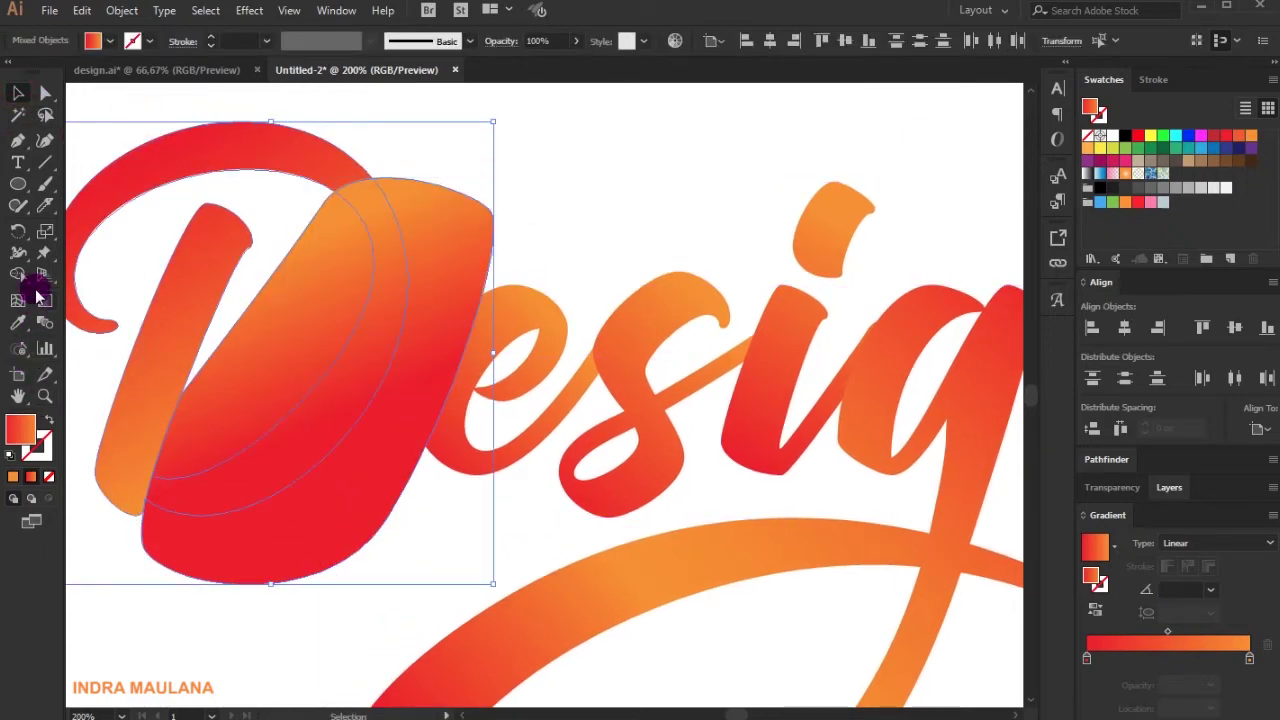
{"action": "left_click", "coordinate": [24, 275]}
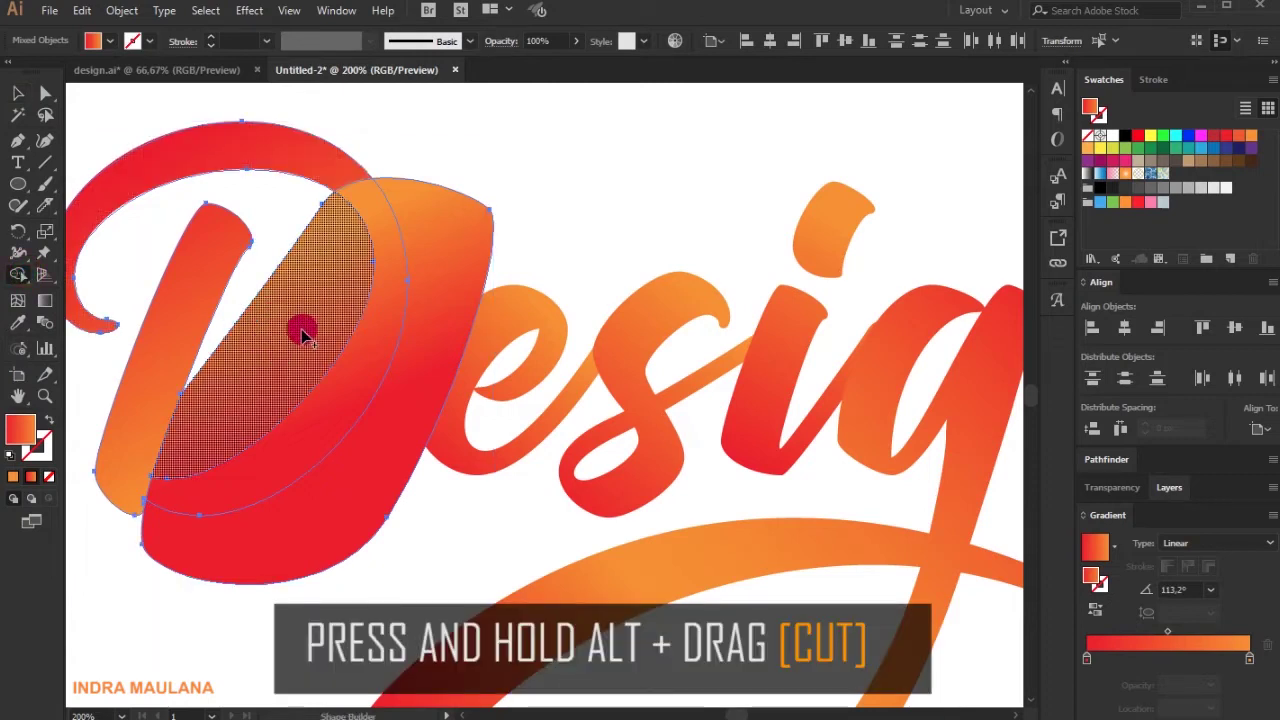
{"action": "left_click_drag", "start_coordinate": [278, 262], "coordinate": [280, 266]}
{"action": "left_click_drag", "start_coordinate": [383, 449], "coordinate": [416, 490]}
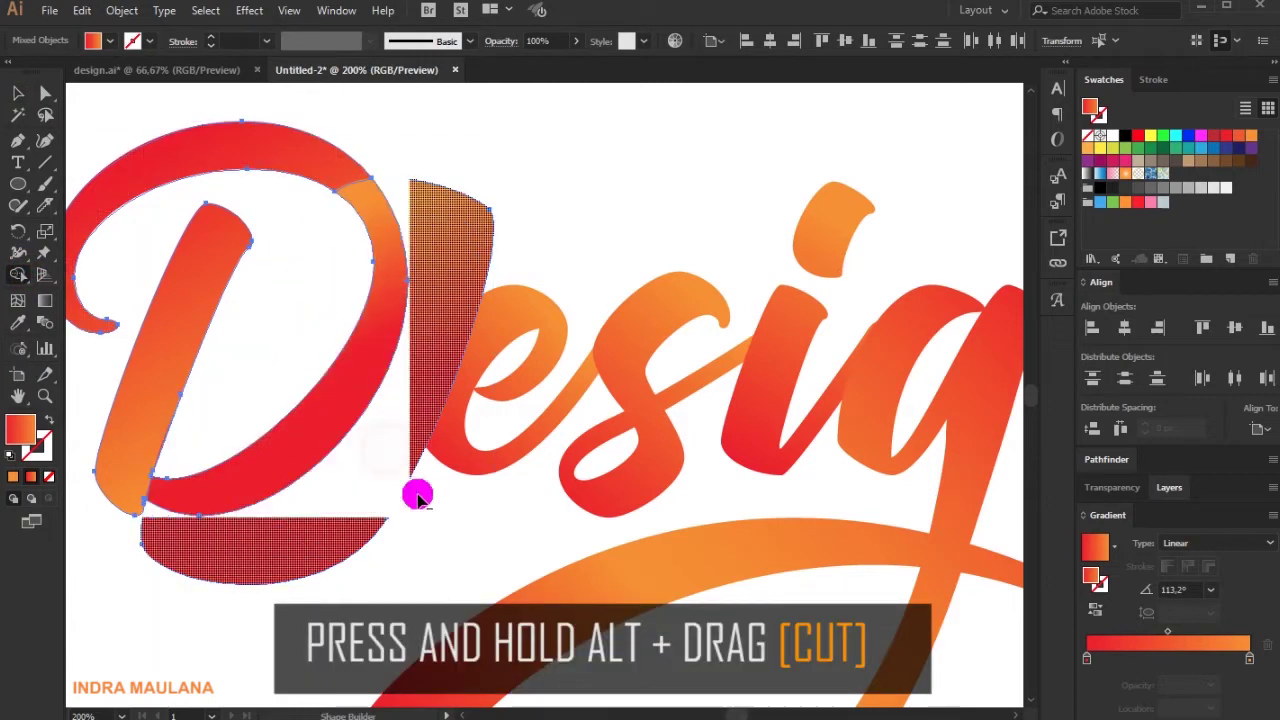
{"action": "left_click", "coordinate": [14, 93]}
{"action": "left_click", "coordinate": [498, 160]}
Try moving the trimmed piece off the D's bowl to check the cut, and undo the move
{"action": "left_click", "coordinate": [380, 203]}
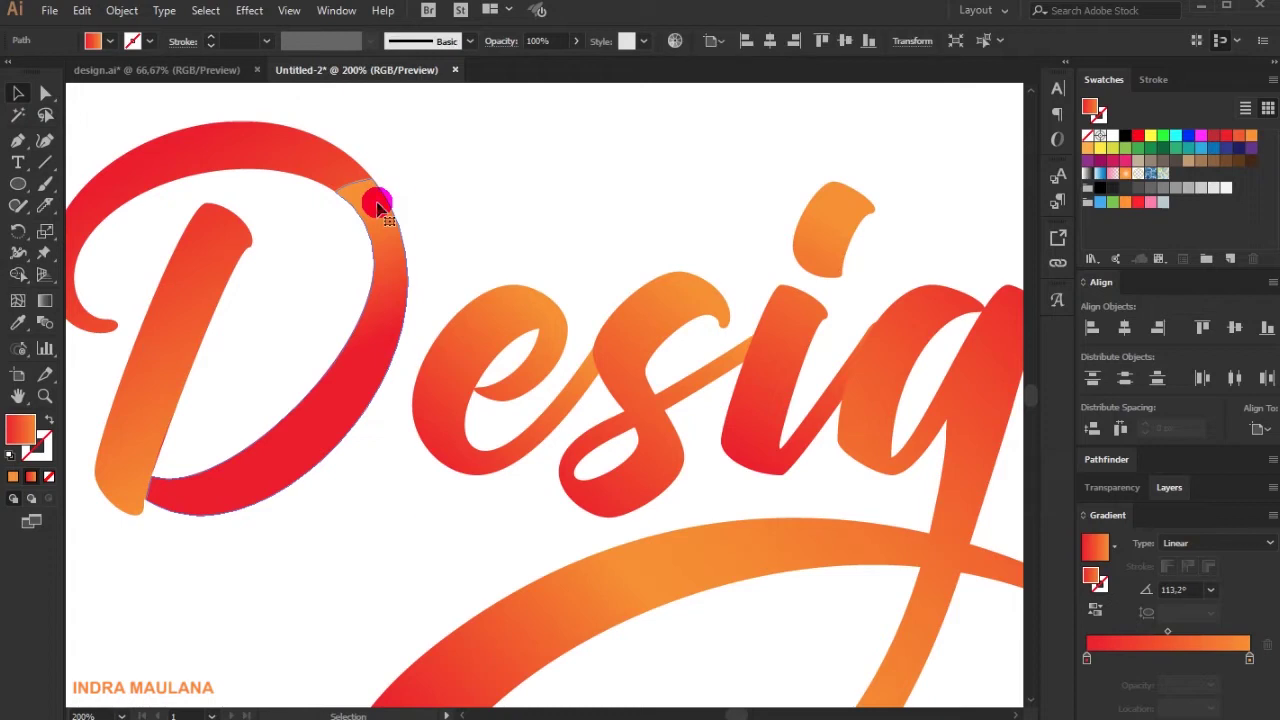
{"action": "left_click_drag", "start_coordinate": [381, 203], "coordinate": [403, 241]}
{"action": "left_click_drag", "start_coordinate": [315, 485], "coordinate": [492, 462]}
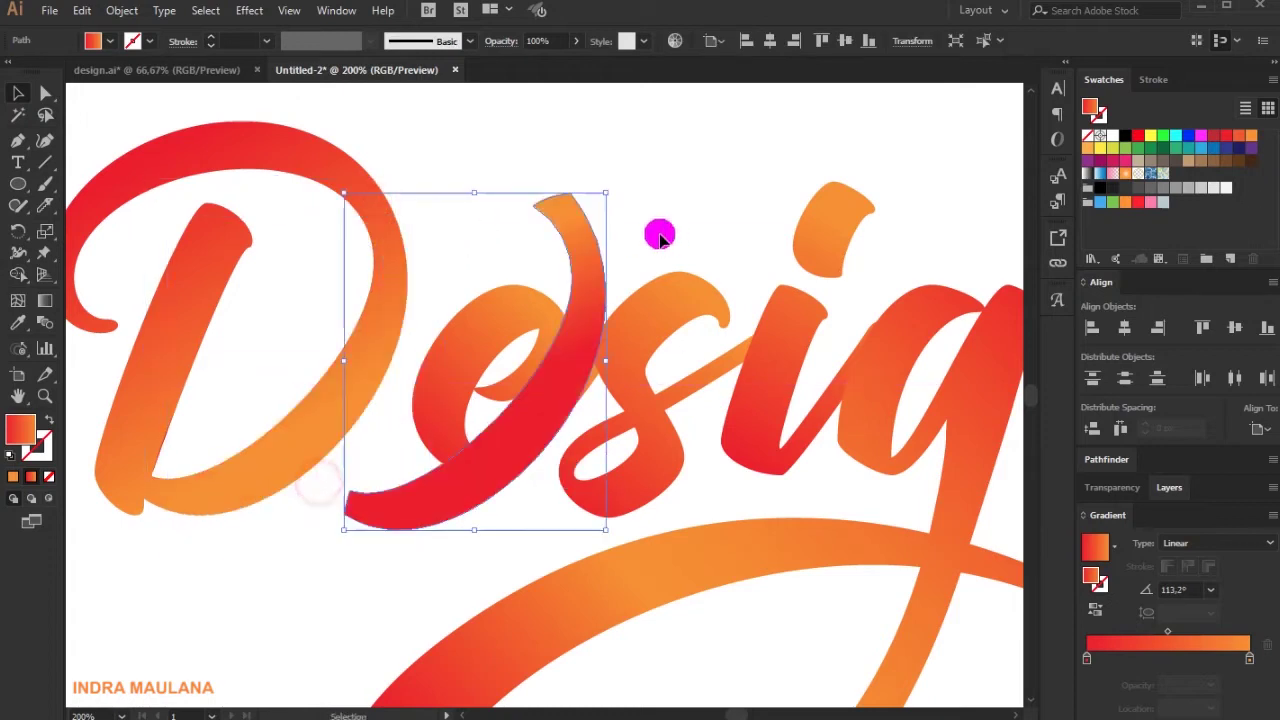
{"action": "key", "text": "ctrl+z"}
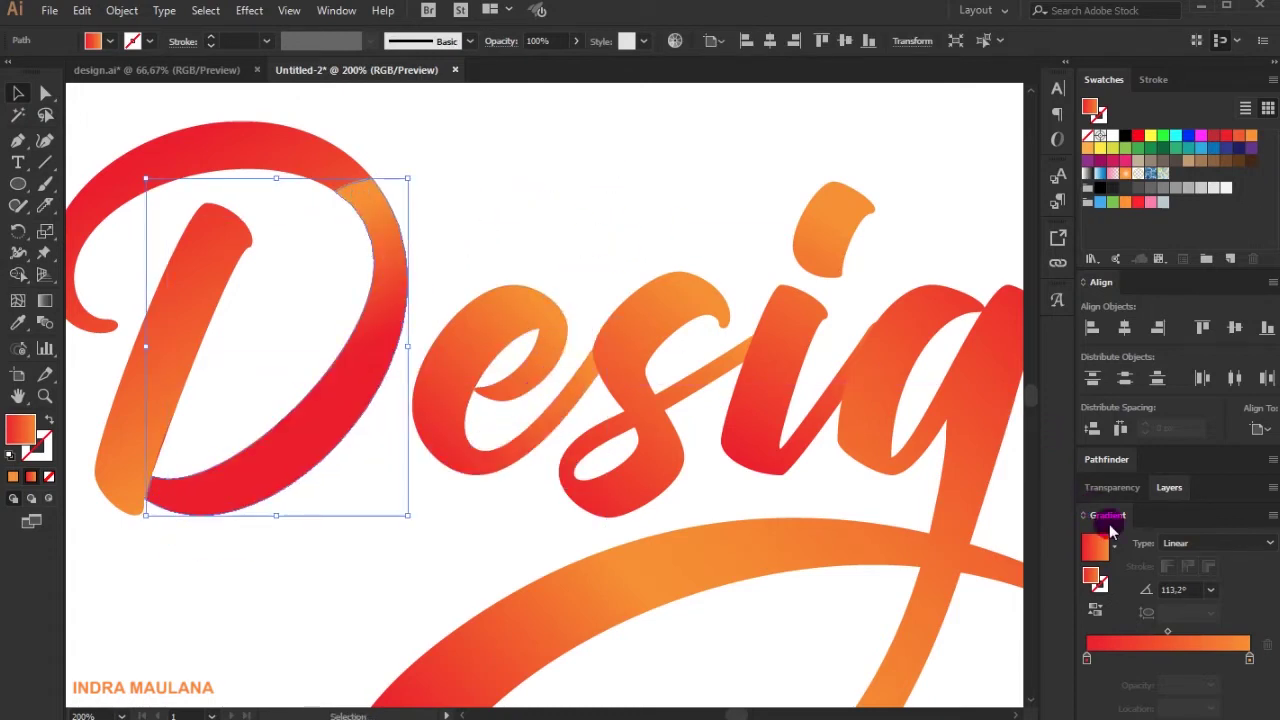
Fill the D's bowl piece with the White, Black gradient and set its blending mode to Multiply
{"action": "left_click", "coordinate": [1116, 550]}
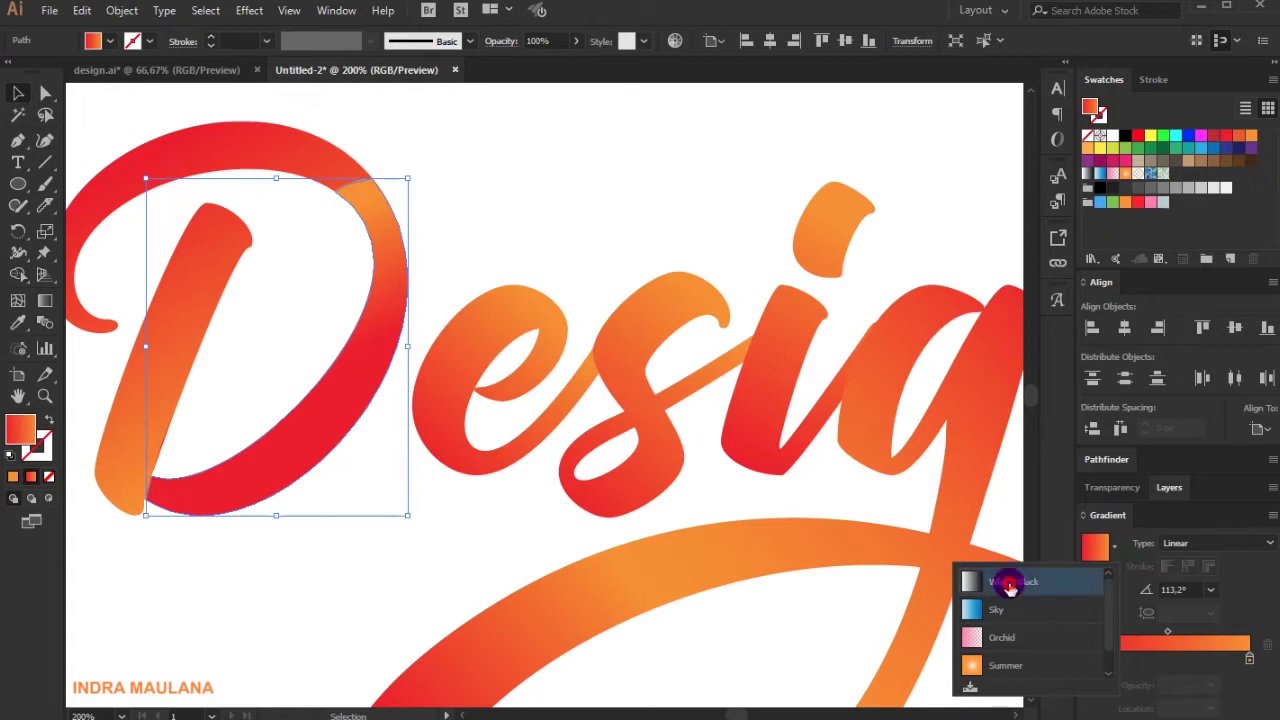
{"action": "left_click", "coordinate": [1008, 574]}
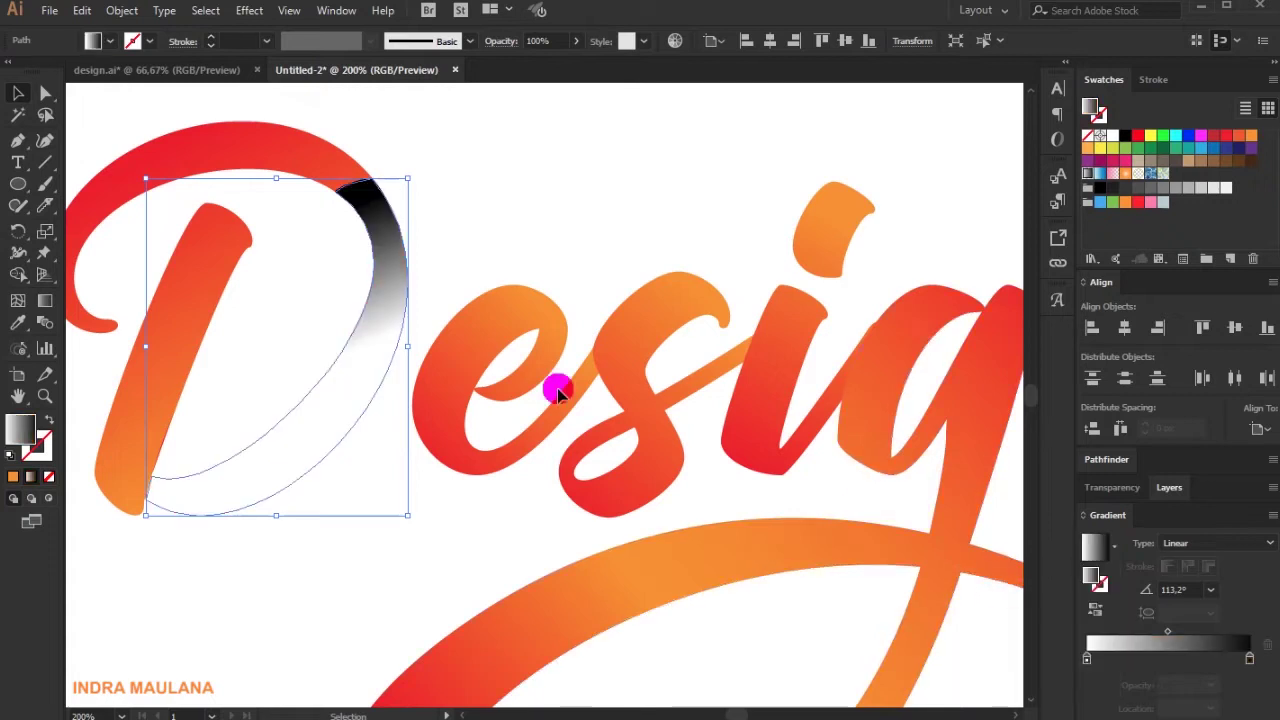
{"action": "left_click", "coordinate": [497, 42]}
{"action": "left_click", "coordinate": [360, 71]}
{"action": "left_click", "coordinate": [345, 131]}
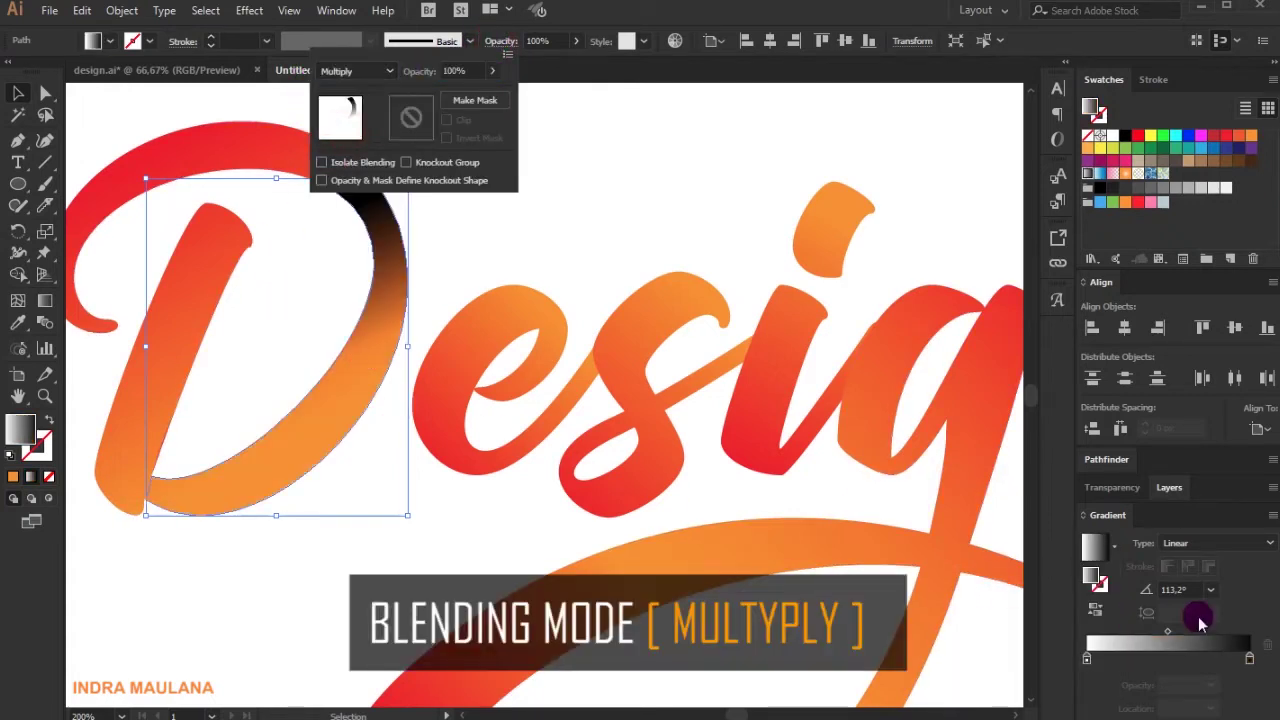
Redirect the bowl shadow's gradient at about -136.6°, darkest where it meets the stem, and lower its opacity to 60%
{"action": "left_click", "coordinate": [40, 305]}
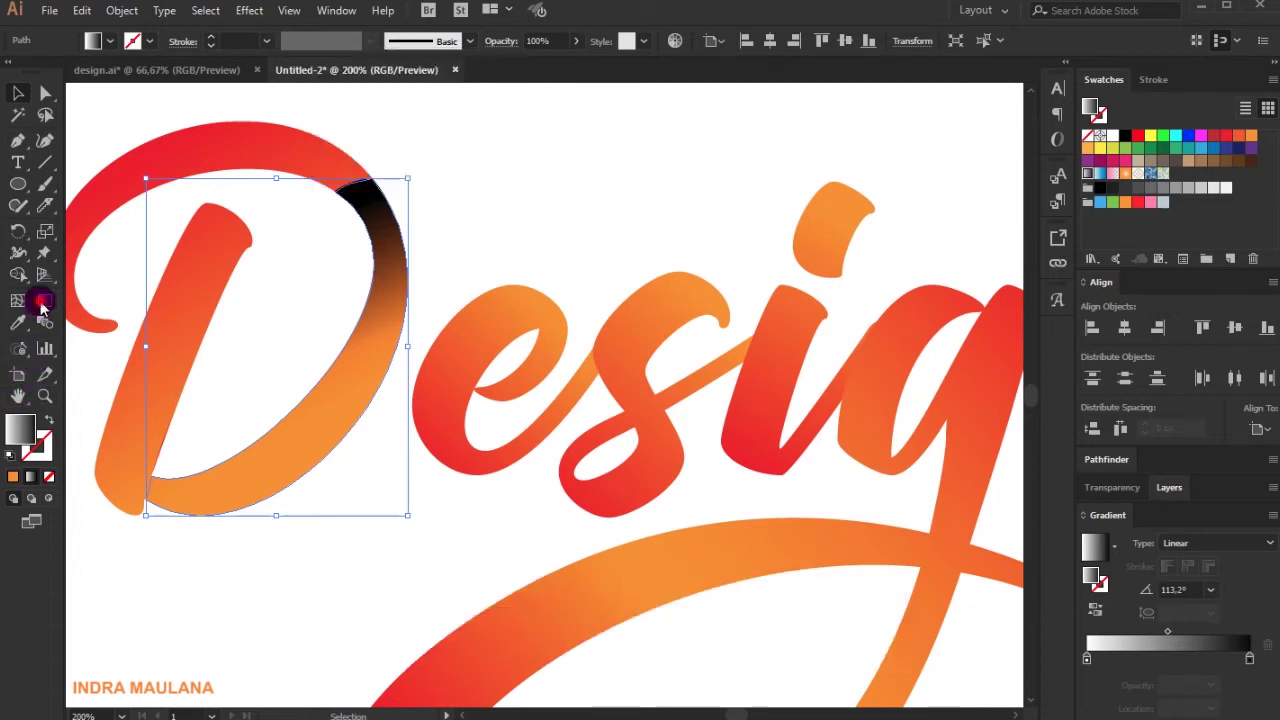
{"action": "left_click", "coordinate": [42, 308]}
{"action": "mouse_move", "coordinate": [207, 483]}
{"action": "left_mouse_down"}
{"action": "mouse_move", "coordinate": [342, 356]}
{"action": "mouse_move", "coordinate": [263, 421]}
{"action": "left_mouse_up"}
{"action": "mouse_move", "coordinate": [390, 272]}
{"action": "left_mouse_down"}
{"action": "mouse_move", "coordinate": [337, 374]}
{"action": "mouse_move", "coordinate": [116, 530]}
{"action": "left_mouse_up"}
{"action": "mouse_move", "coordinate": [288, 367]}
{"action": "left_mouse_down"}
{"action": "mouse_move", "coordinate": [263, 366]}
{"action": "mouse_move", "coordinate": [253, 389]}
{"action": "left_mouse_up"}
{"action": "left_click", "coordinate": [16, 94]}
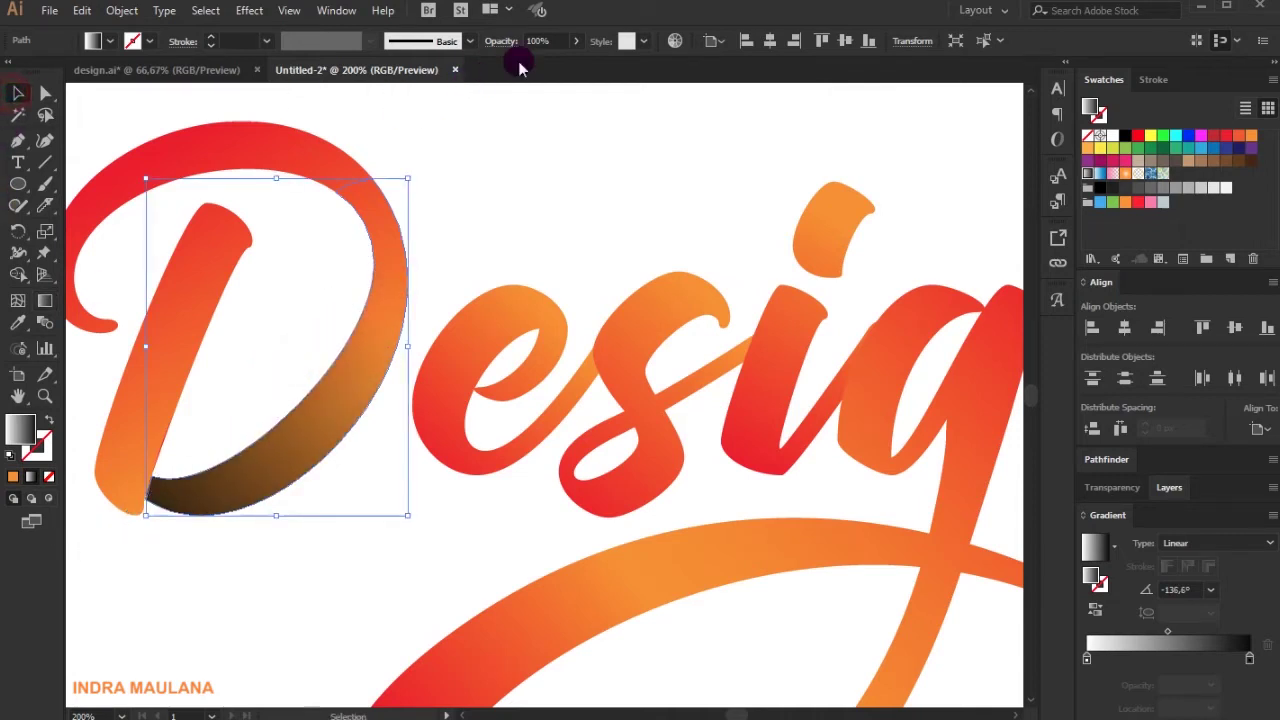
{"action": "left_click_drag", "start_coordinate": [571, 51], "coordinate": [548, 66]}
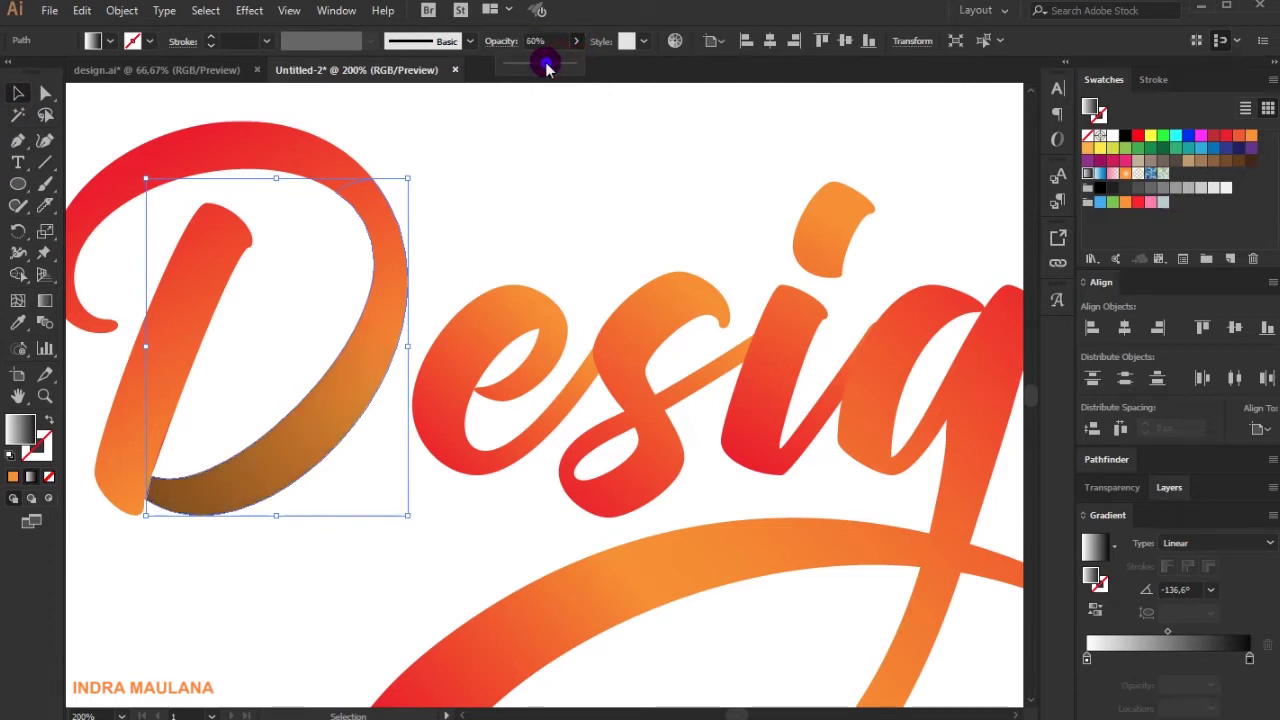
Reverse the bowl shadow's gradient and redirect it at about 14.7°, fading from dark at the stem's foot into the bowl
{"action": "left_click", "coordinate": [44, 300]}
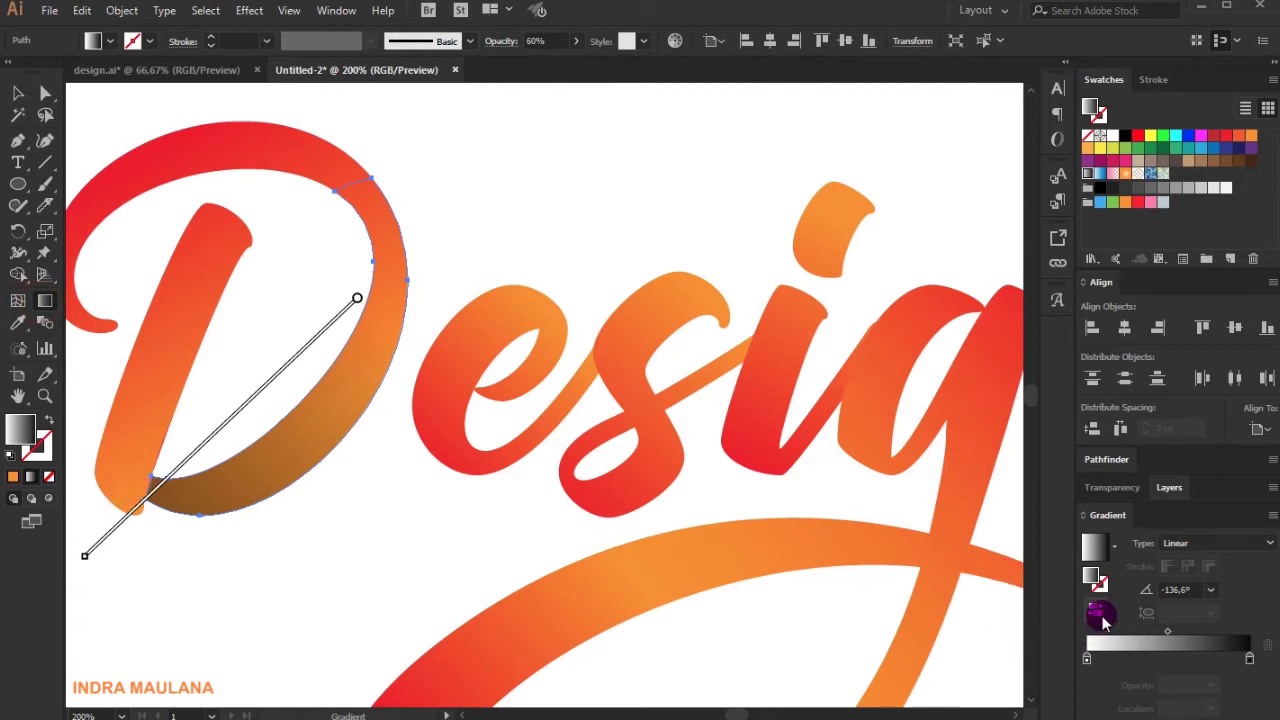
{"action": "left_click", "coordinate": [1100, 614]}
{"action": "left_click_drag", "start_coordinate": [317, 437], "coordinate": [126, 490]}
{"action": "left_click_drag", "start_coordinate": [207, 494], "coordinate": [317, 437]}
{"action": "left_click", "coordinate": [380, 517], "text": "ctrl"}
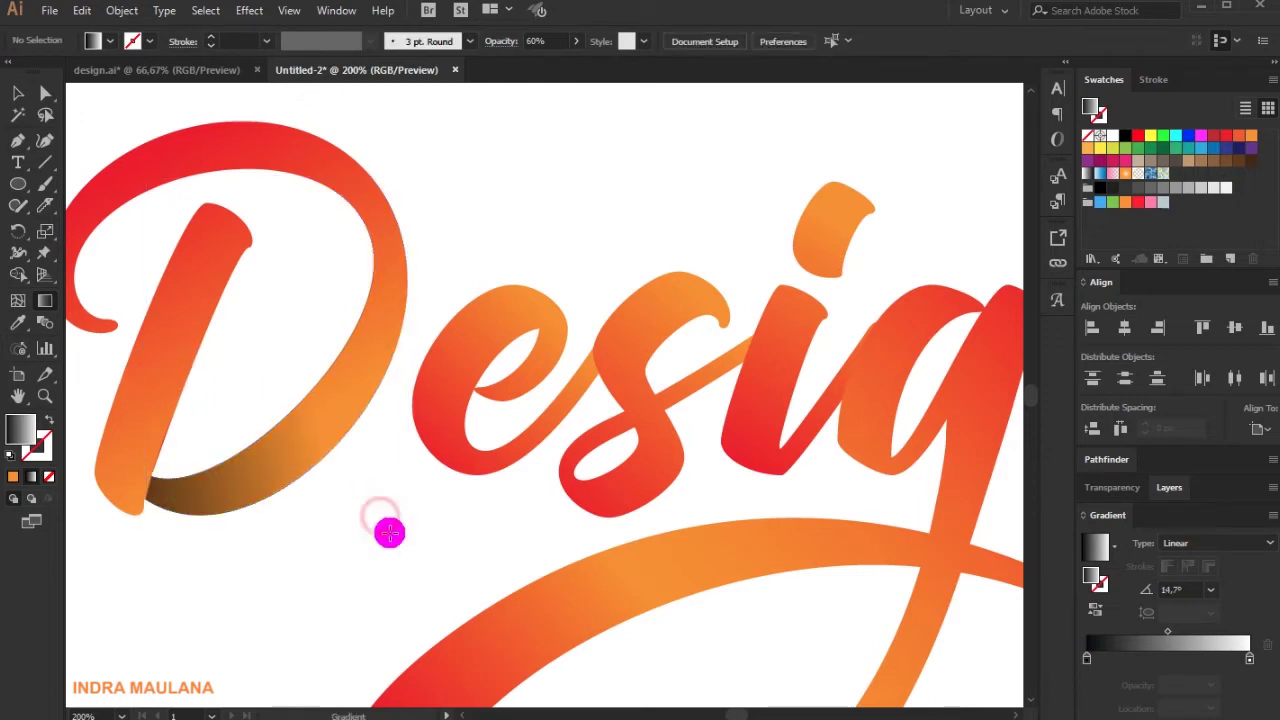
Draw a closed Pen shape over the e's lower curve and tail, following the inner edge of its bowl
{"action": "left_click_drag", "start_coordinate": [389, 529], "coordinate": [355, 511]}
{"action": "left_click", "coordinate": [18, 141]}
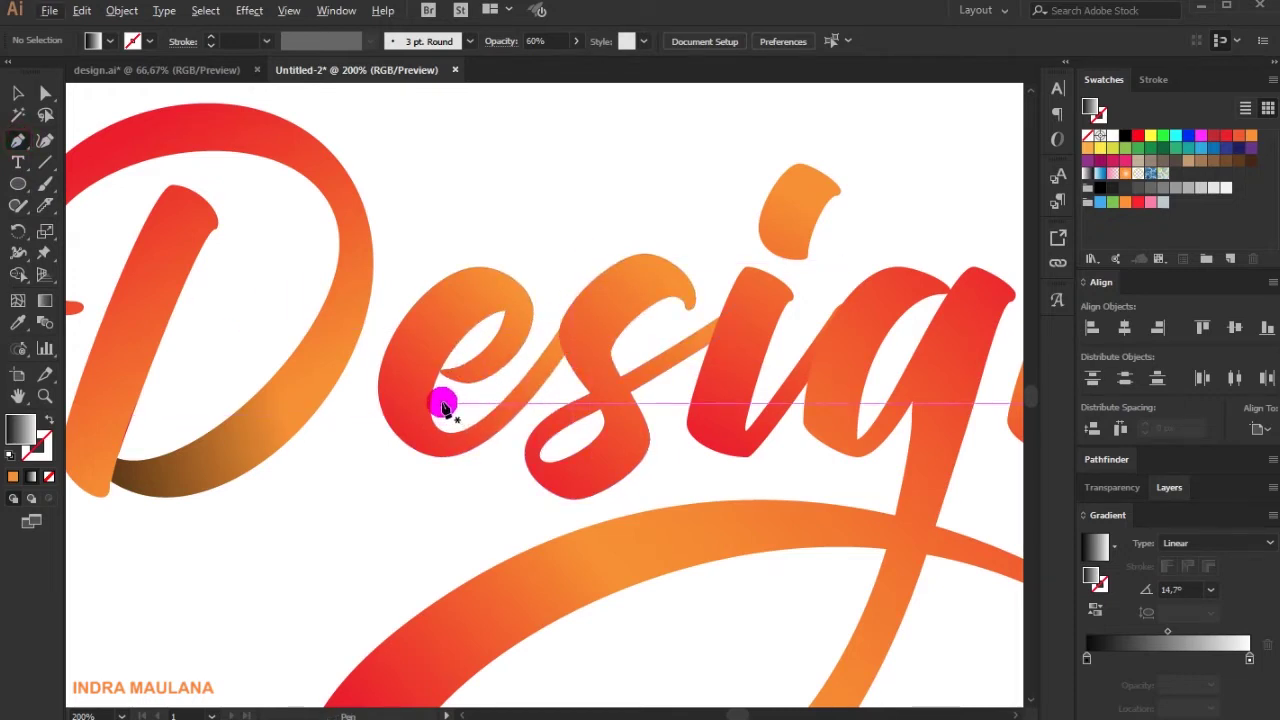
{"action": "left_click", "coordinate": [440, 403]}
{"action": "left_click_drag", "start_coordinate": [355, 488], "coordinate": [357, 505]}
{"action": "left_click_drag", "start_coordinate": [562, 507], "coordinate": [585, 486]}
{"action": "left_click_drag", "start_coordinate": [662, 312], "coordinate": [655, 264]}
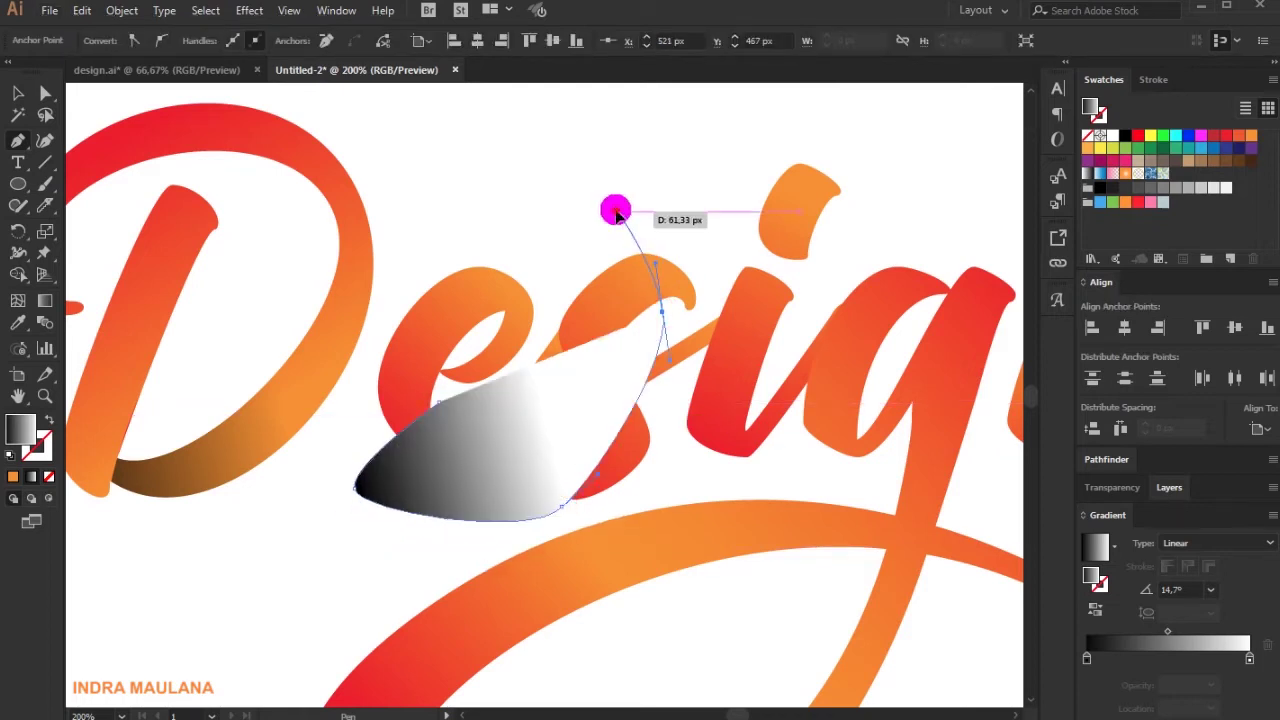
{"action": "left_click_drag", "start_coordinate": [617, 211], "coordinate": [593, 222]}
{"action": "mouse_move", "coordinate": [450, 398]}
{"action": "left_mouse_down"}
{"action": "mouse_move", "coordinate": [585, 316]}
{"action": "mouse_move", "coordinate": [560, 311]}
{"action": "mouse_move", "coordinate": [472, 412]}
{"action": "mouse_move", "coordinate": [441, 405]}
{"action": "left_mouse_up"}
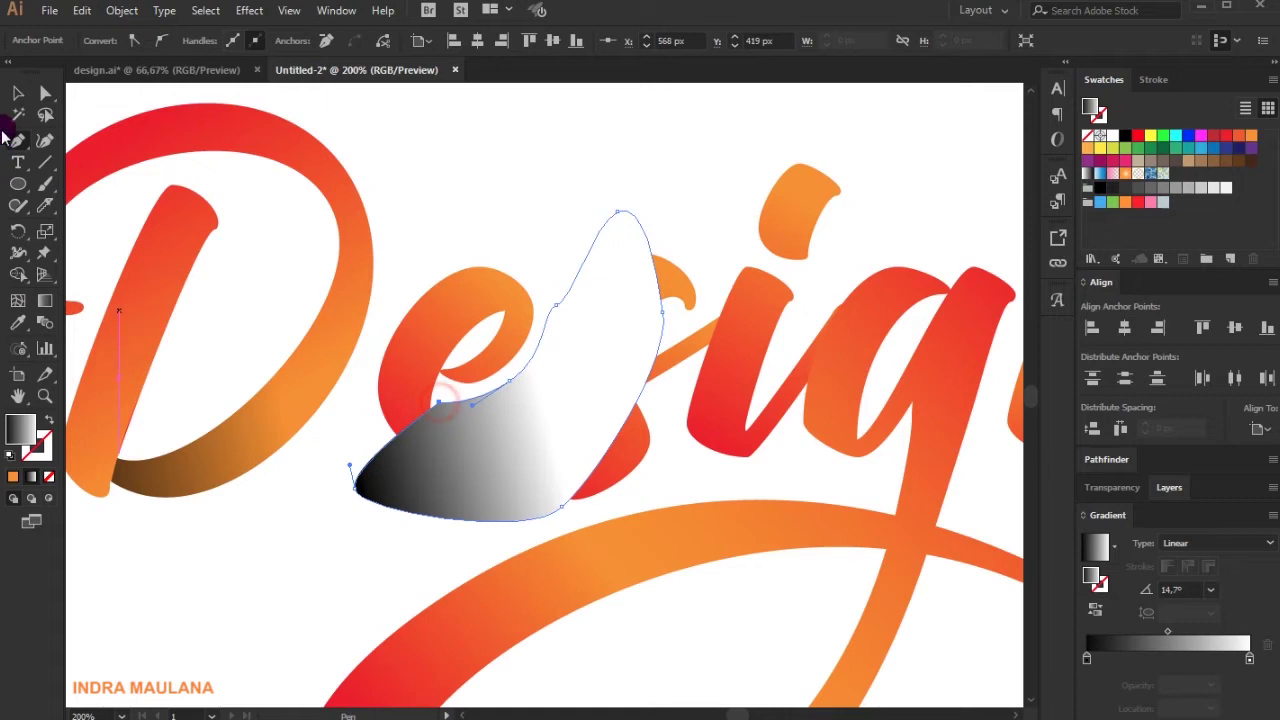
Select the drawn shape with the e and use Shape Builder to cut away everything outside the letter's tail
{"action": "left_click", "coordinate": [22, 95]}
{"action": "left_click_drag", "start_coordinate": [453, 452], "coordinate": [490, 145]}
{"action": "key", "text": "ctrl+z"}
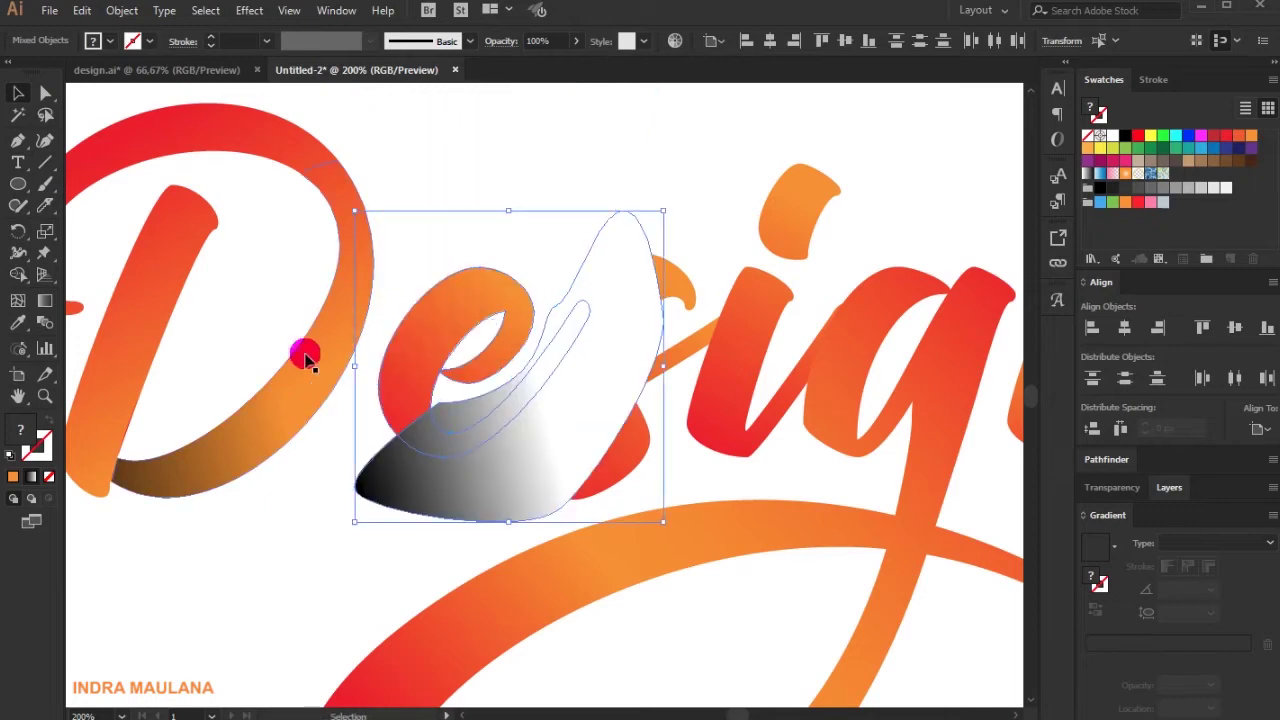
{"action": "left_click", "coordinate": [16, 276]}
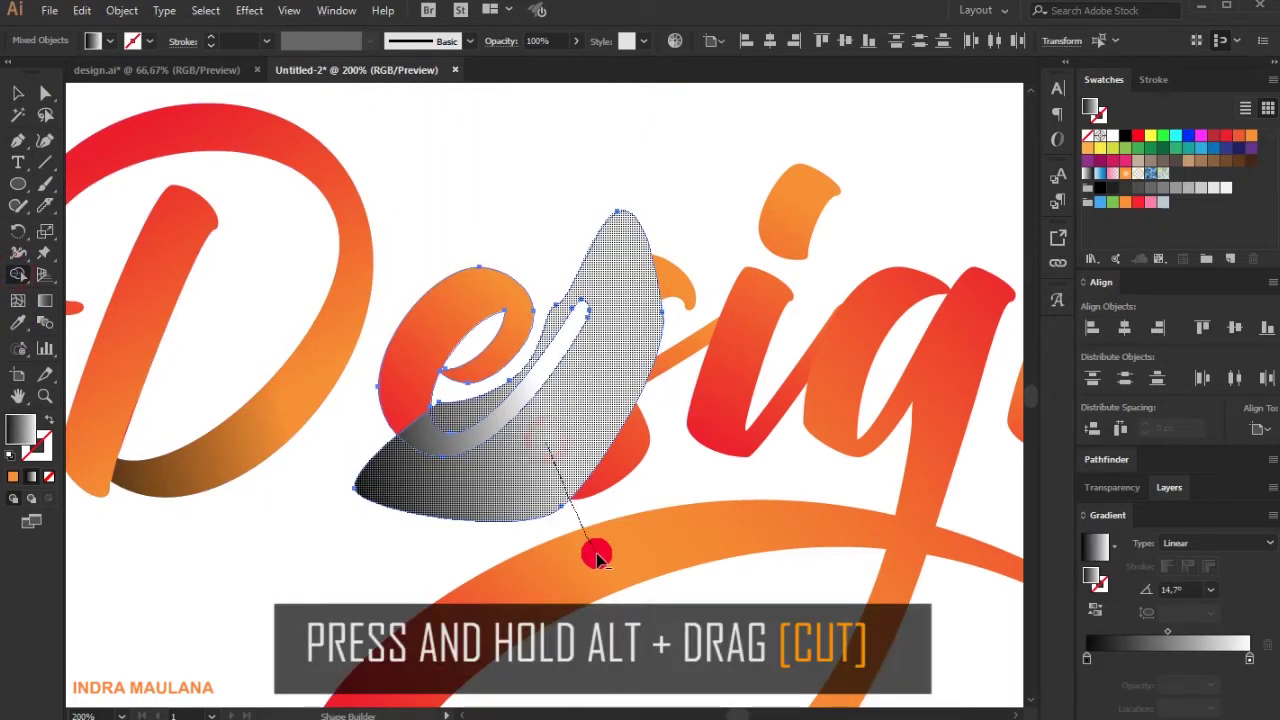
{"action": "left_click_drag", "start_coordinate": [548, 443], "coordinate": [596, 556]}
{"action": "left_click", "coordinate": [20, 95]}
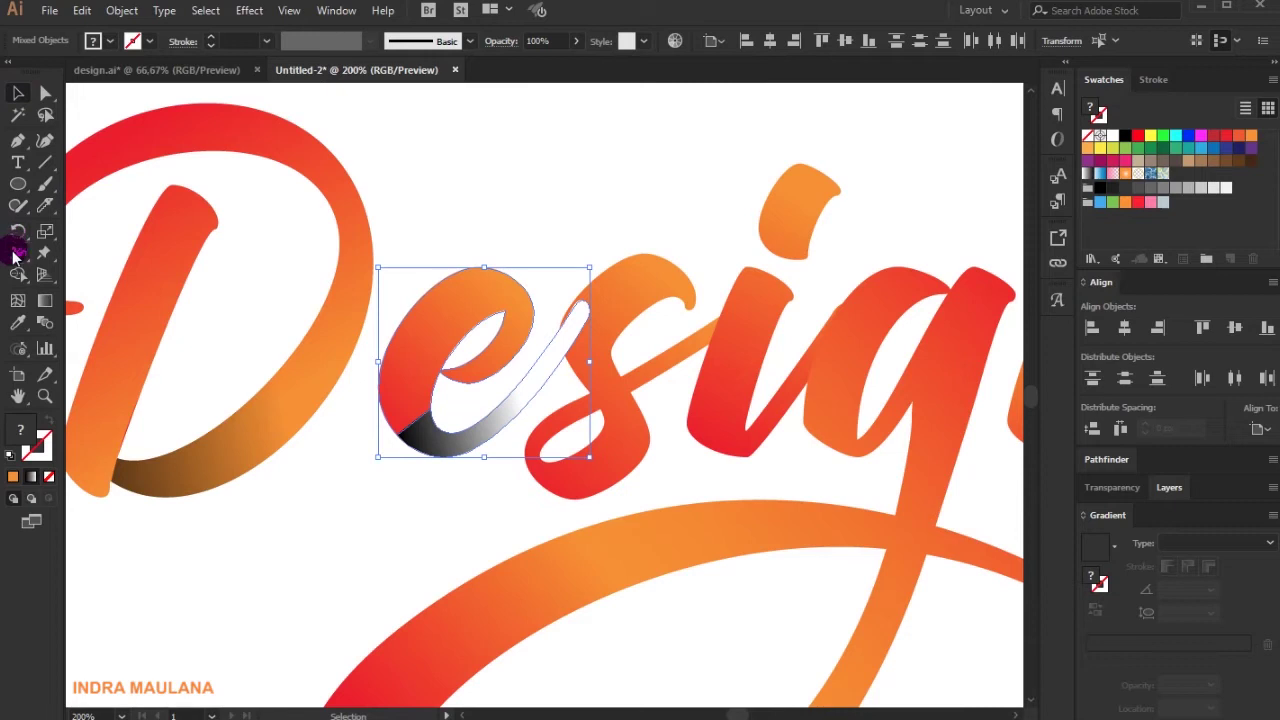
Try to copy the D shadow's appearance onto the selected e and tail piece together with the Eyedropper
{"action": "left_click", "coordinate": [24, 326]}
{"action": "left_click", "coordinate": [164, 474]}
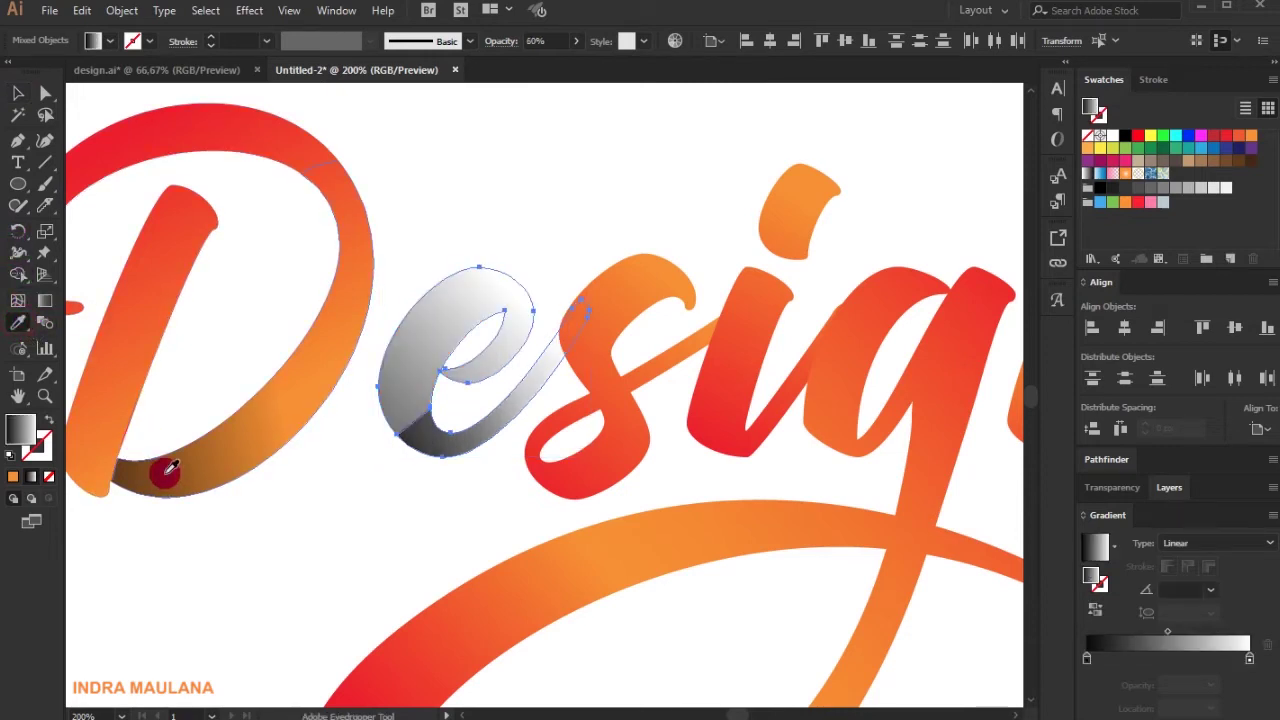
{"action": "left_click", "coordinate": [271, 451]}
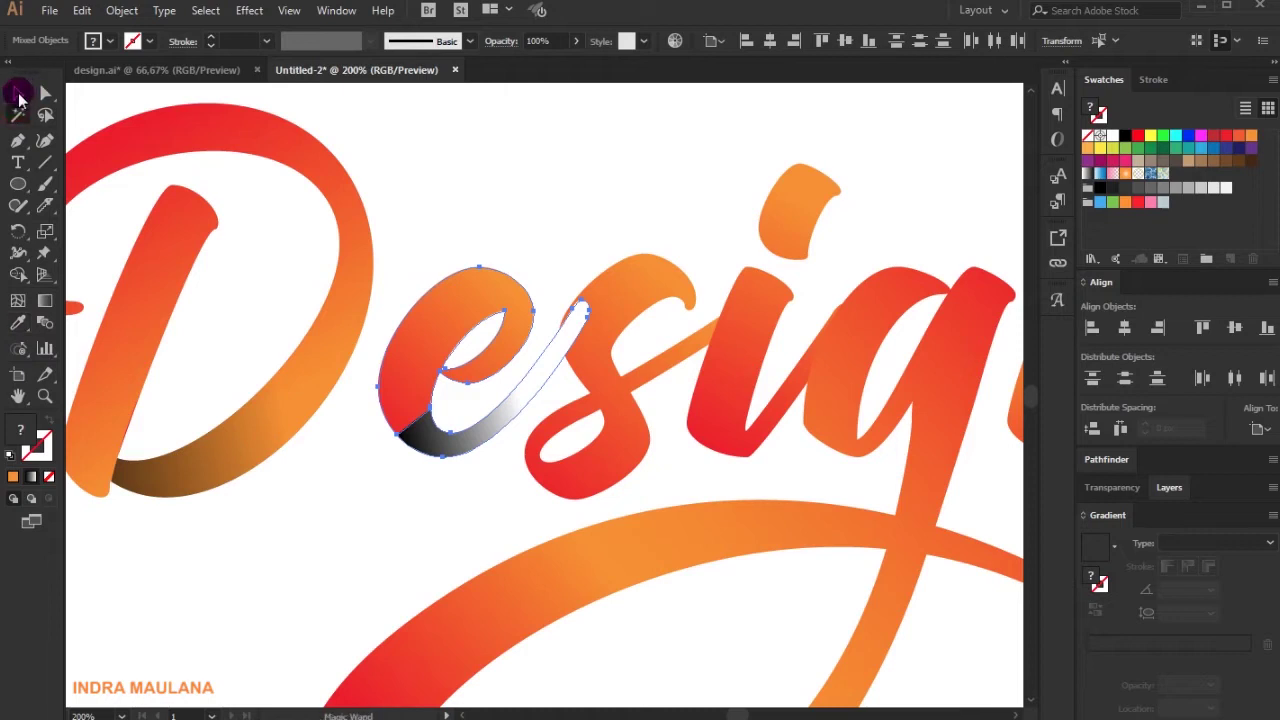
Select only the e's tail piece and copy the D shadow's appearance onto it with the Eyedropper
{"action": "left_click", "coordinate": [557, 350]}
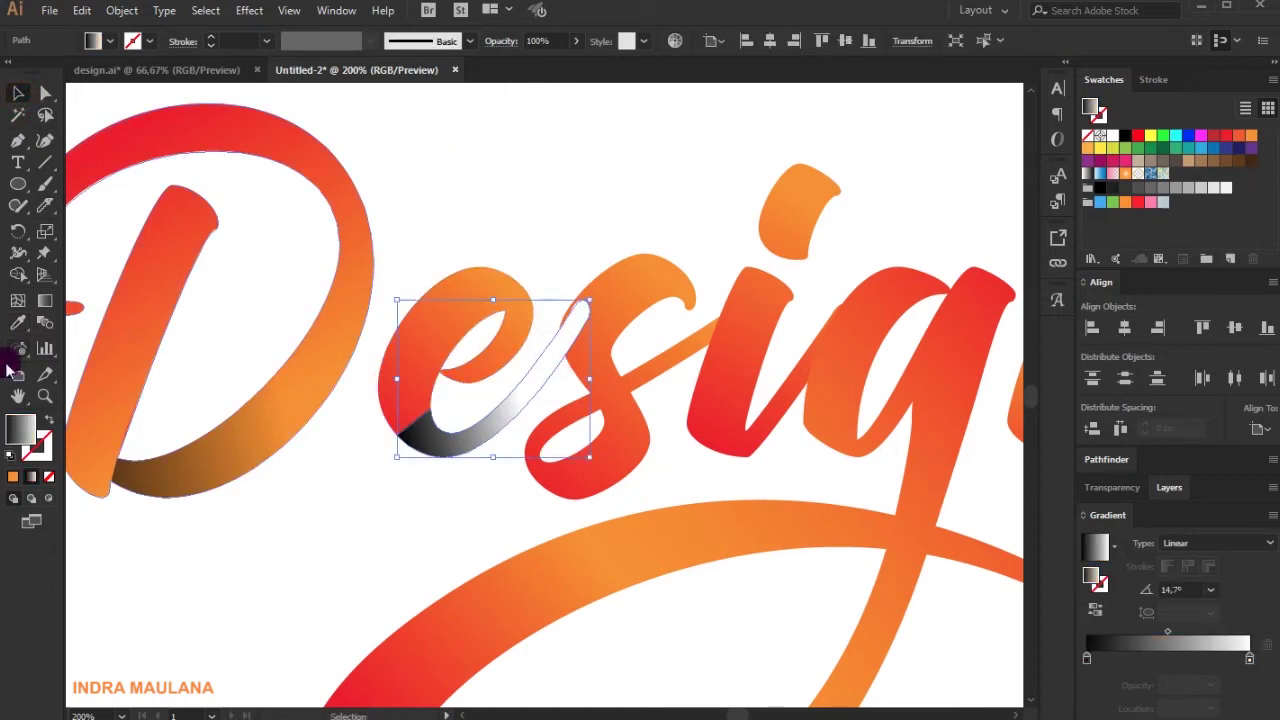
{"action": "left_click", "coordinate": [18, 322]}
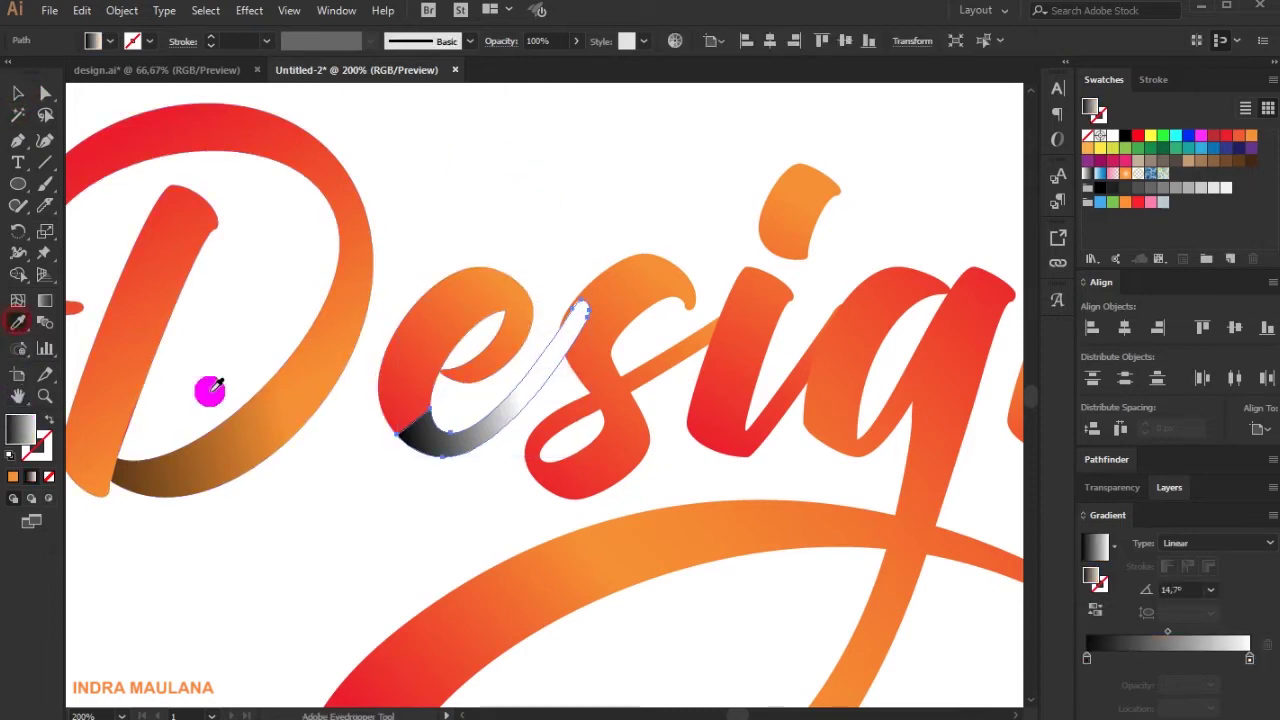
{"action": "left_click", "coordinate": [259, 429]}
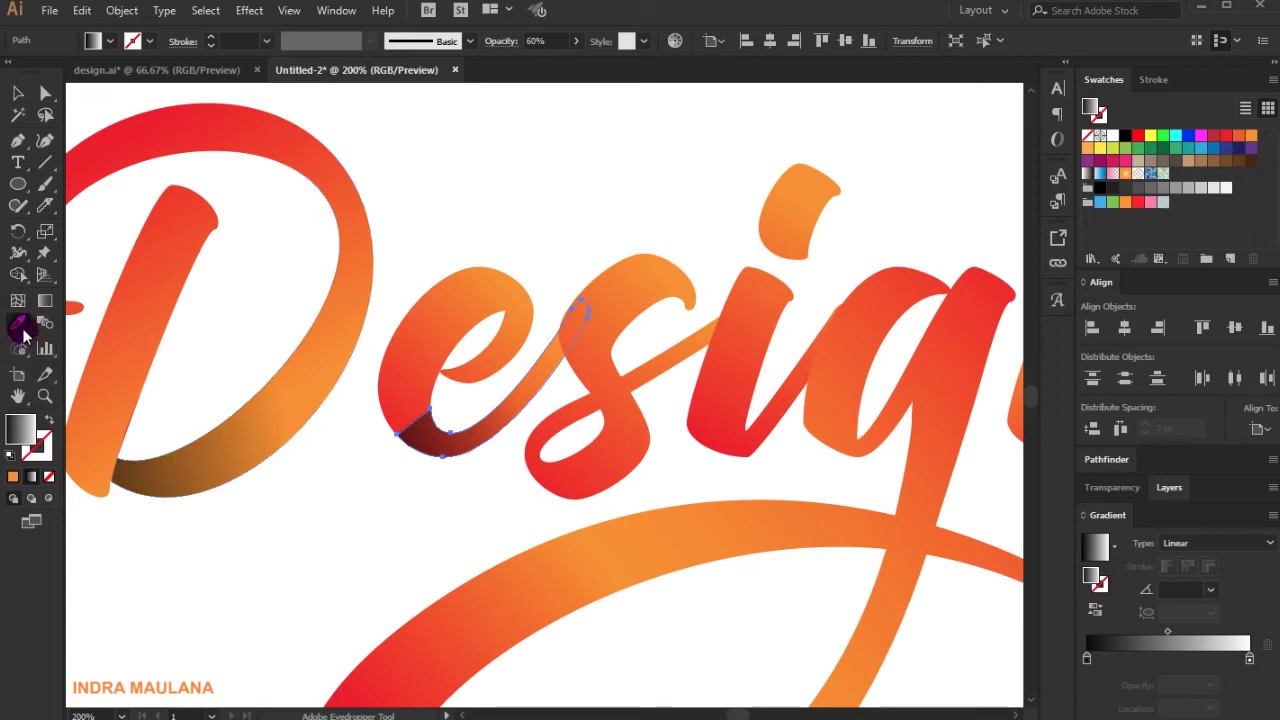
Redirect the tail shadow's gradient at about -138.6°, from dark at the tip over the s to clear at the e's base
{"action": "left_click", "coordinate": [42, 303]}
{"action": "mouse_move", "coordinate": [433, 458]}
{"action": "left_mouse_down"}
{"action": "mouse_move", "coordinate": [553, 369]}
{"action": "mouse_move", "coordinate": [478, 412]}
{"action": "left_mouse_up"}
{"action": "left_click", "coordinate": [18, 93]}
{"action": "left_click", "coordinate": [433, 142]}
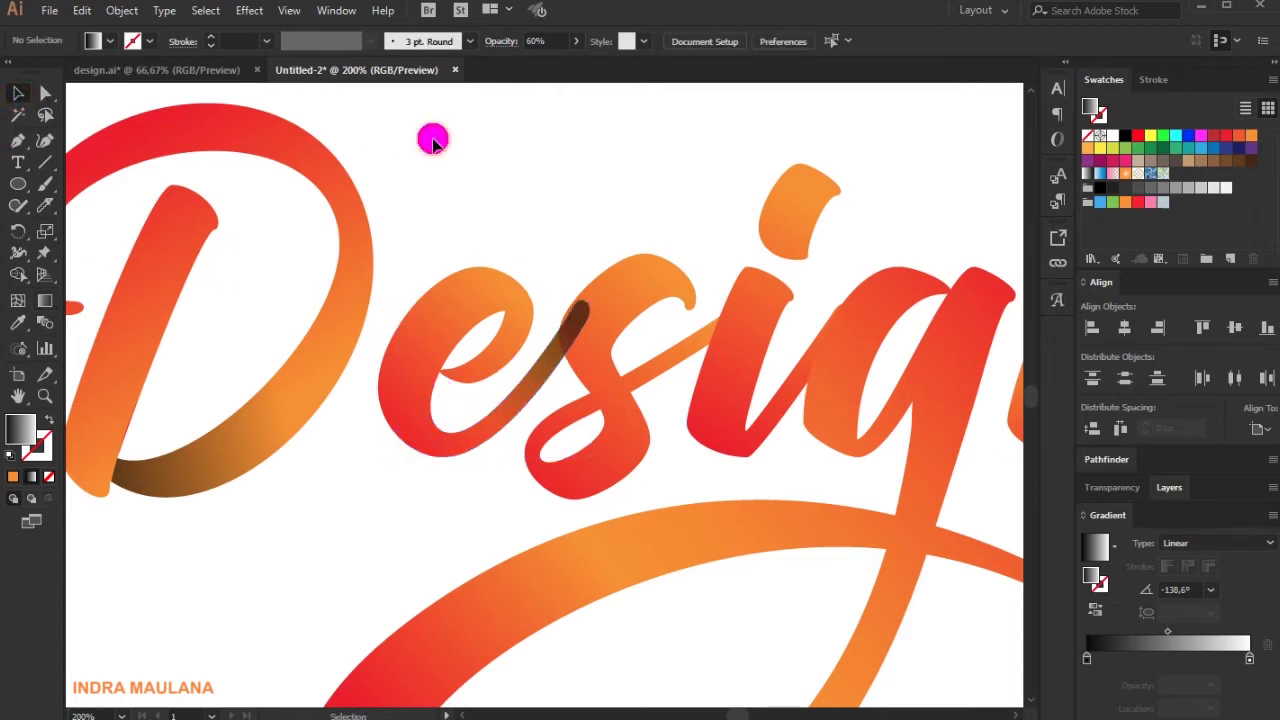
Bring the s to the front so it covers the tip of the e's tail shadow
{"action": "left_click_drag", "start_coordinate": [506, 163], "coordinate": [423, 163]}
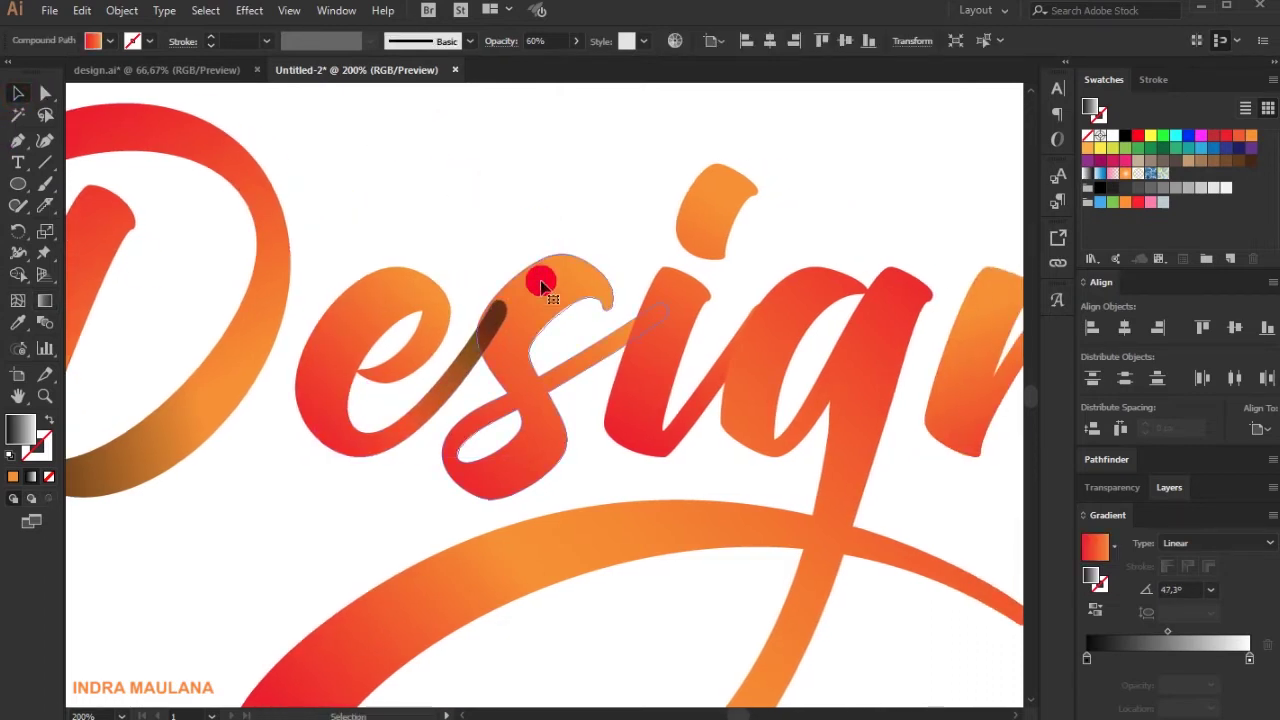
{"action": "right_click", "coordinate": [541, 288]}
{"action": "mouse_move", "coordinate": [608, 462]}
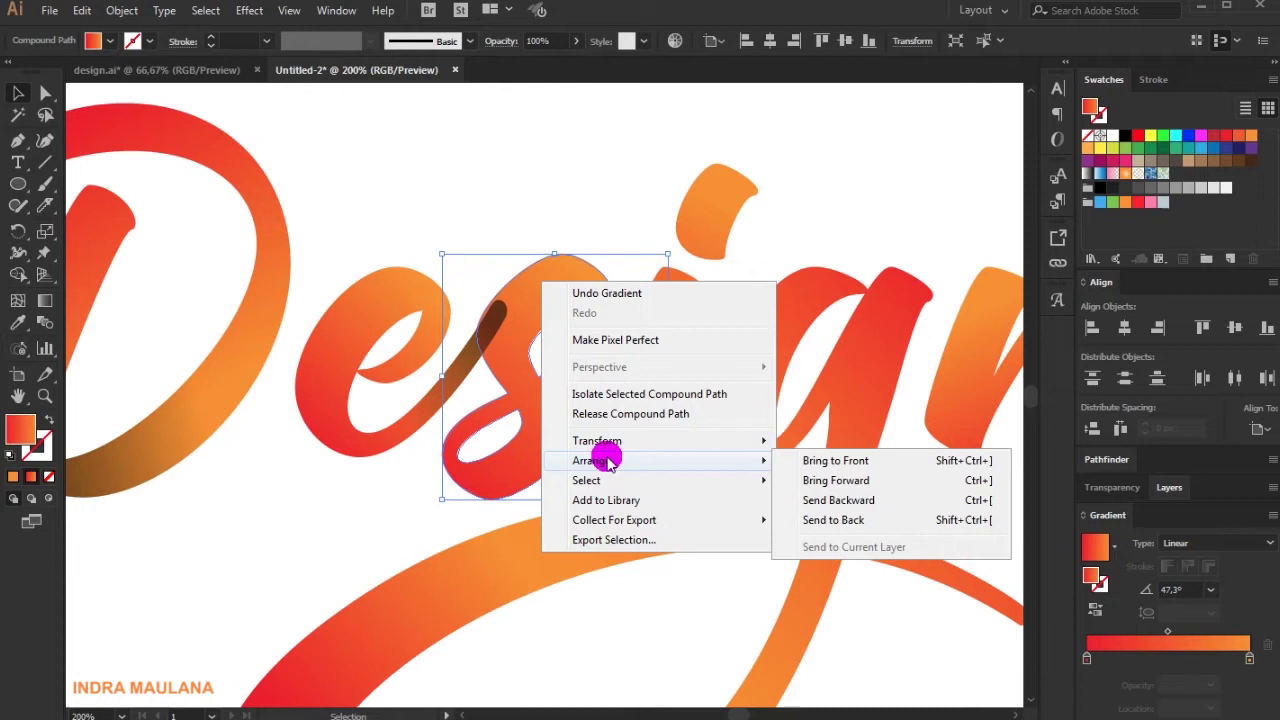
{"action": "left_click", "coordinate": [866, 463]}
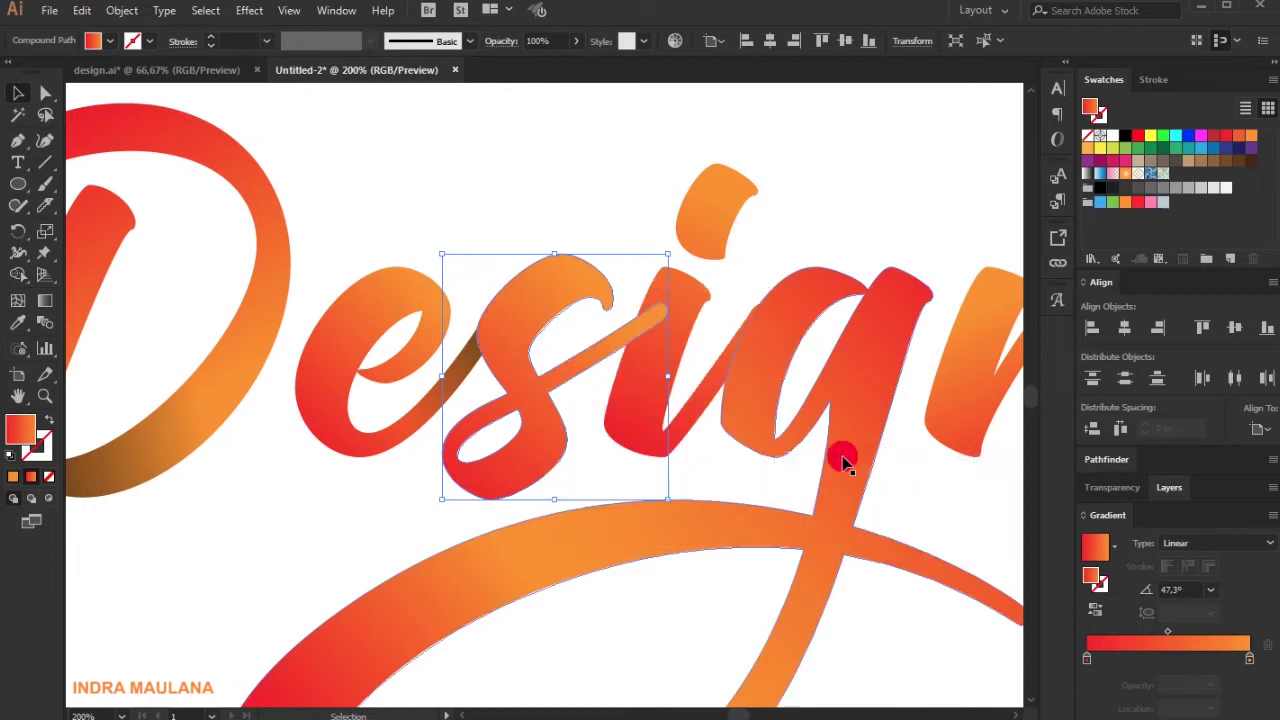
Lengthen the e tail shadow's gradient slightly by moving its clear end further toward the e's base
{"action": "left_click", "coordinate": [565, 199]}
{"action": "left_click", "coordinate": [445, 378]}
{"action": "left_click", "coordinate": [44, 300]}
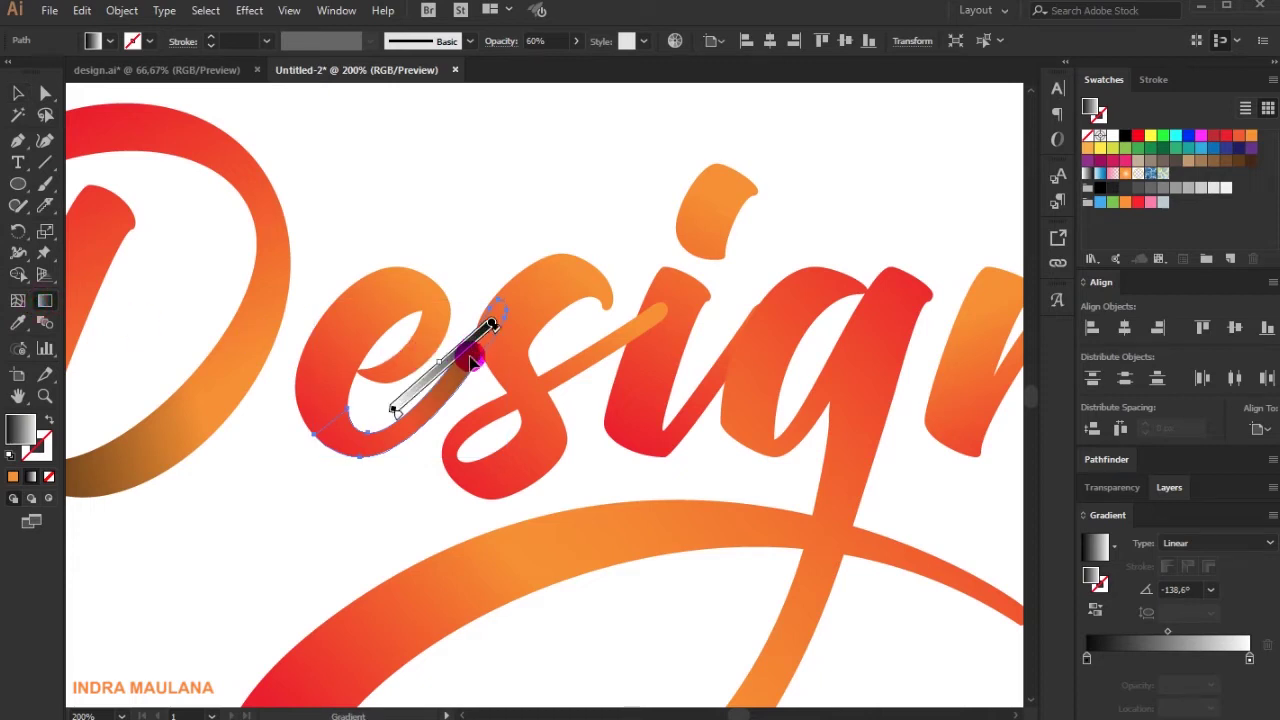
{"action": "left_click_drag", "start_coordinate": [393, 407], "coordinate": [374, 420]}
{"action": "left_click", "coordinate": [18, 92]}
{"action": "left_click", "coordinate": [435, 122]}
Draw a closed four-sided Pen shape over the s's connecting stroke where it runs into the i
{"action": "scroll", "coordinate": [433, 171], "scroll_direction": "right", "scroll_amount": 2}
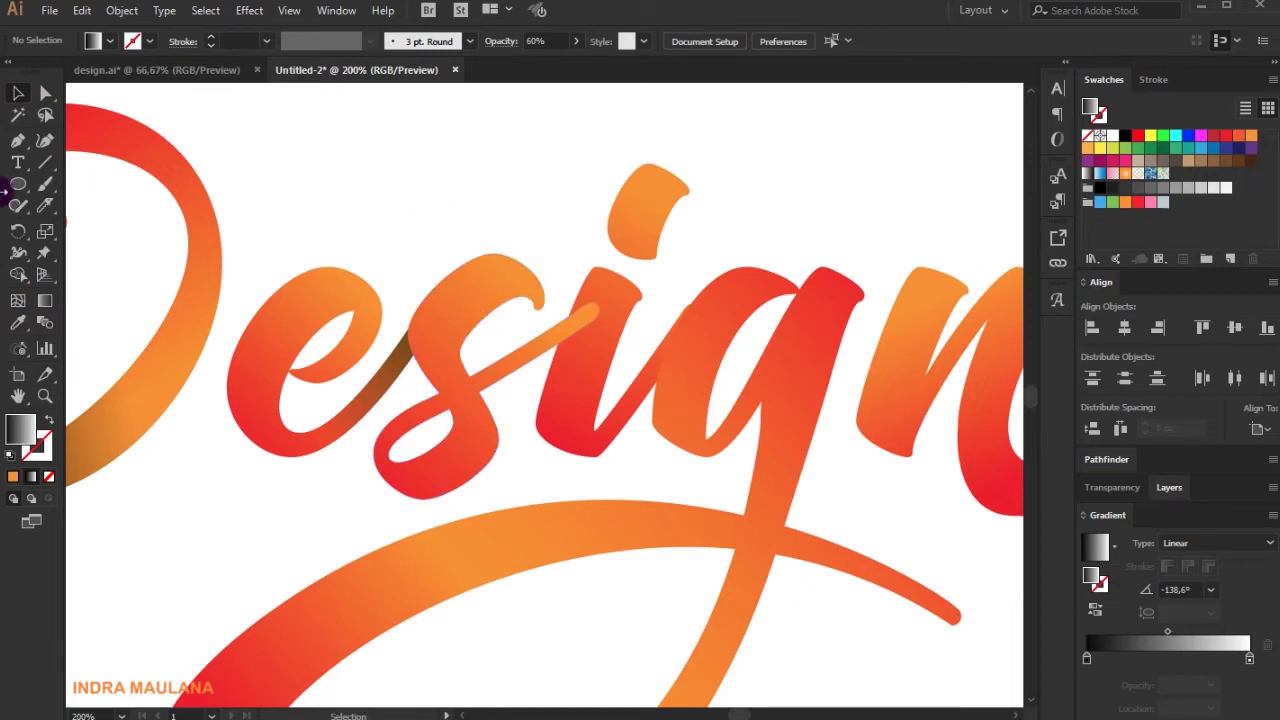
{"action": "left_click", "coordinate": [576, 234]}
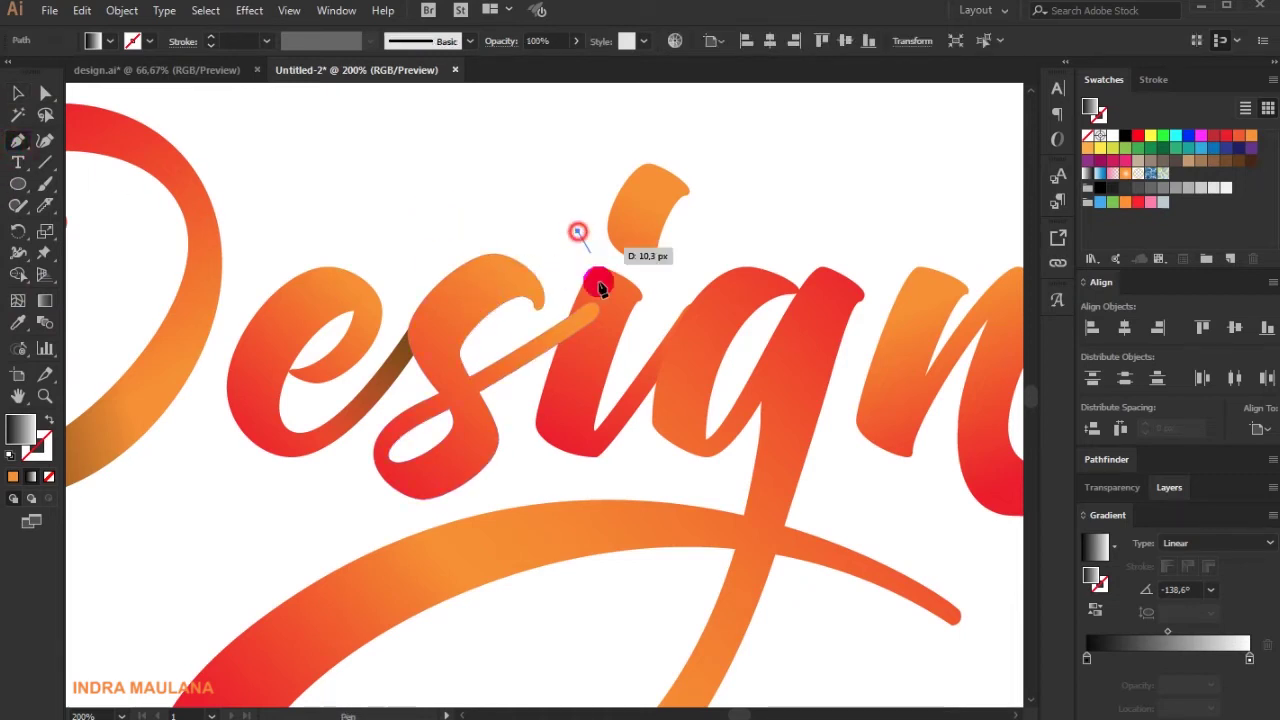
{"action": "left_click_drag", "start_coordinate": [614, 347], "coordinate": [543, 484]}
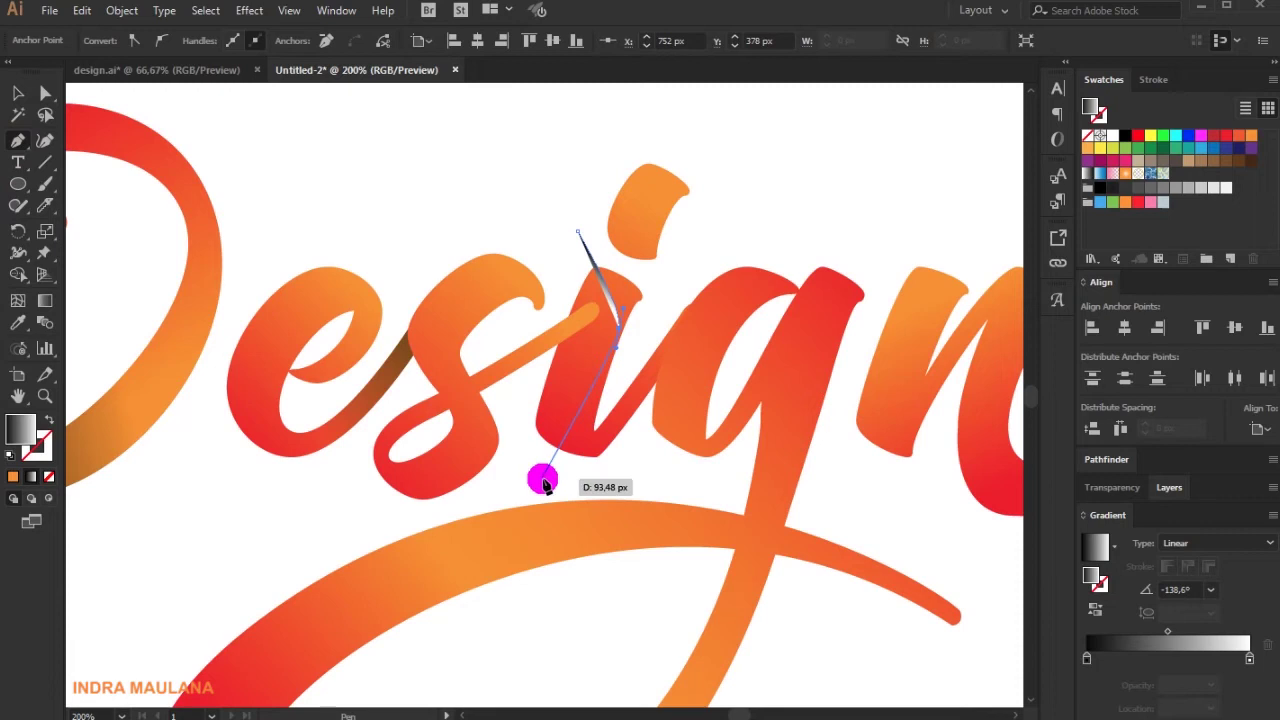
{"action": "left_click", "coordinate": [544, 483]}
{"action": "left_click", "coordinate": [469, 368]}
{"action": "left_click", "coordinate": [576, 233]}
{"action": "key", "text": "v"}
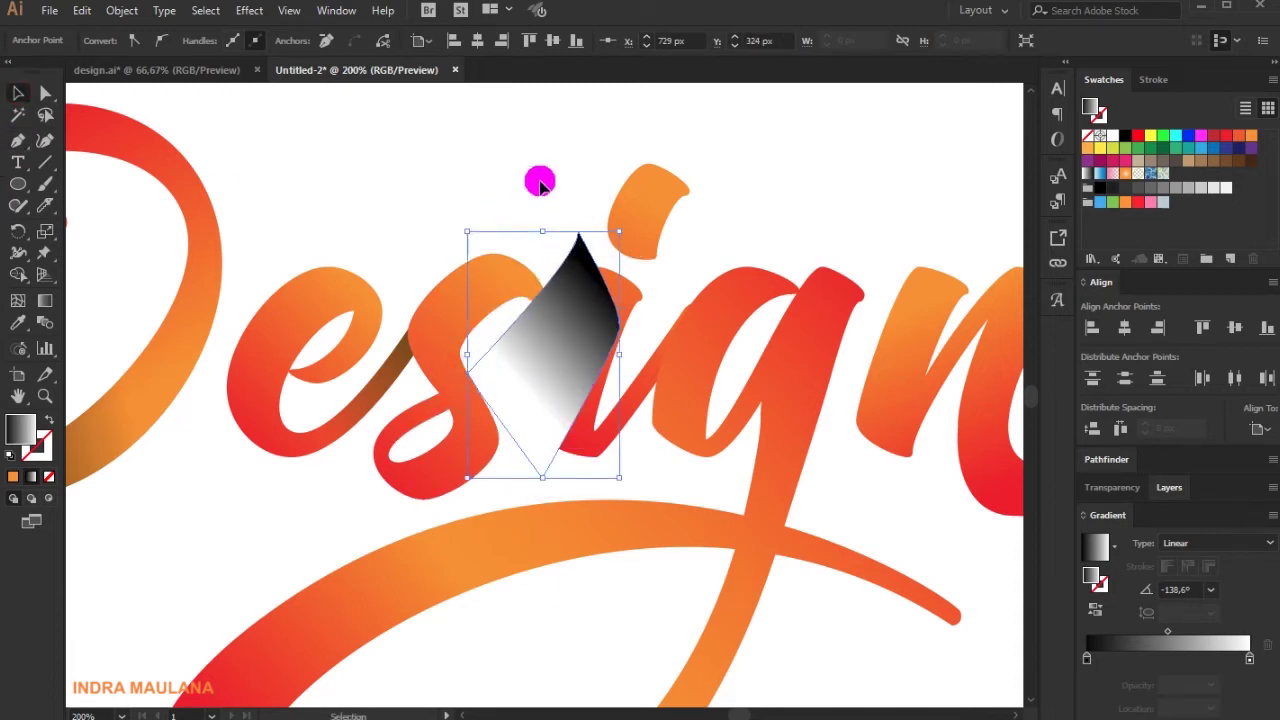
Cut the drawn shape down to the s's connecting stroke and delete the leftover pieces
{"action": "left_click_drag", "start_coordinate": [540, 182], "coordinate": [500, 325]}
{"action": "left_click", "coordinate": [298, 209]}
{"action": "key", "text": "a"}
{"action": "left_click_drag", "start_coordinate": [554, 226], "coordinate": [592, 250]}
{"action": "left_click_drag", "start_coordinate": [572, 256], "coordinate": [590, 304]}
{"action": "key", "text": "v"}
{"action": "left_click_drag", "start_coordinate": [447, 210], "coordinate": [520, 372]}
{"action": "key", "text": "Delete"}
Bring the i to the front so it covers the end of the s's connecting stroke
{"action": "left_click", "coordinate": [623, 300]}
{"action": "right_click", "coordinate": [626, 304]}
{"action": "mouse_move", "coordinate": [760, 483]}
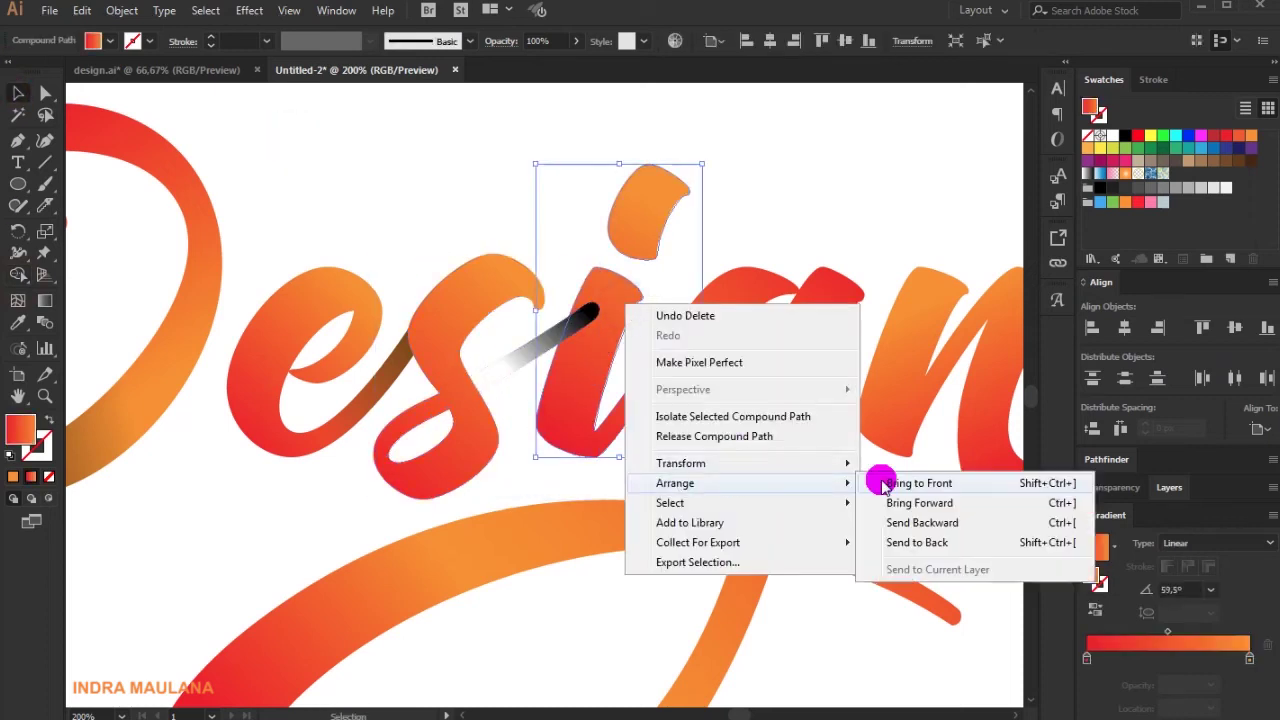
{"action": "left_click", "coordinate": [882, 483]}
Give the s's connecting-stroke shadow a black-white-black gradient at 29.6°, with the white stop at 55.83%
{"action": "left_click", "coordinate": [500, 354]}
{"action": "left_click", "coordinate": [45, 300]}
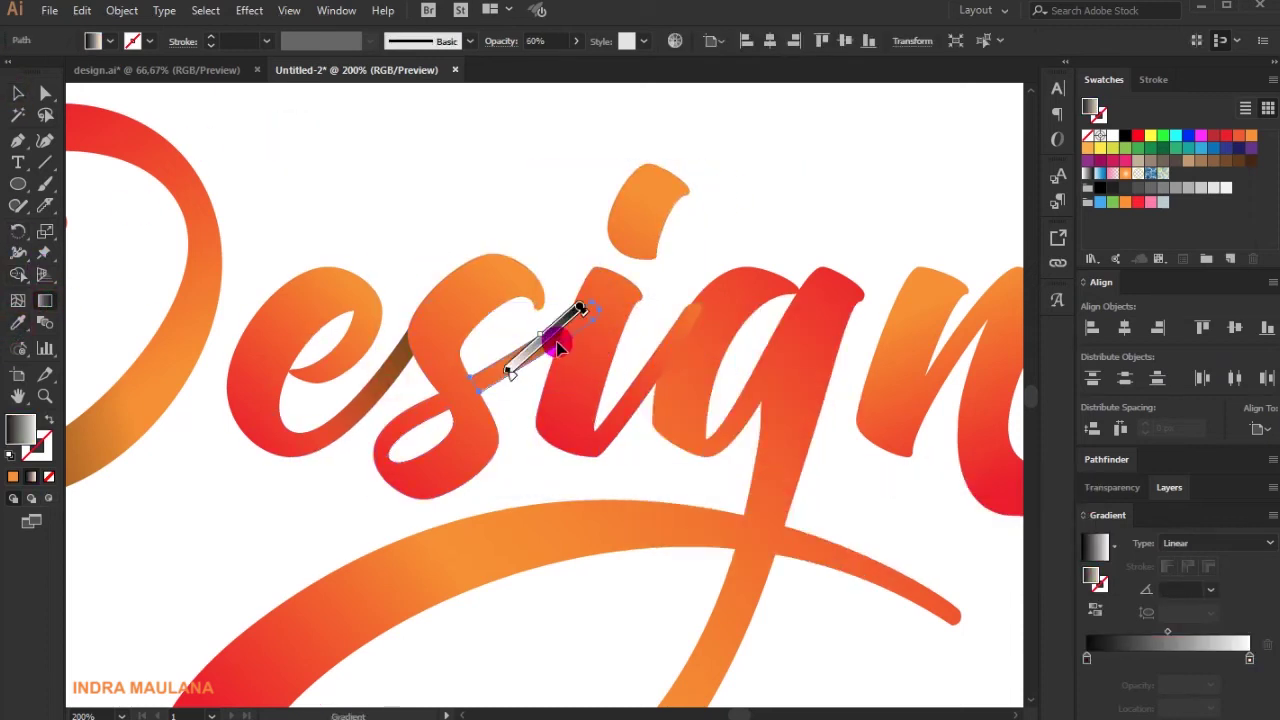
{"action": "left_click_drag", "start_coordinate": [1168, 632], "coordinate": [1157, 633]}
{"action": "left_click_drag", "start_coordinate": [1250, 659], "coordinate": [1159, 659]}
{"action": "left_click_drag", "start_coordinate": [1087, 659], "coordinate": [1250, 659]}
{"action": "left_click_drag", "start_coordinate": [1204, 632], "coordinate": [1219, 632]}
{"action": "left_click_drag", "start_coordinate": [1118, 632], "coordinate": [1130, 632]}
{"action": "left_click_drag", "start_coordinate": [1224, 634], "coordinate": [1208, 632]}
{"action": "left_click_drag", "start_coordinate": [483, 378], "coordinate": [533, 350]}
{"action": "key", "text": "v"}
{"action": "left_click", "coordinate": [396, 127]}
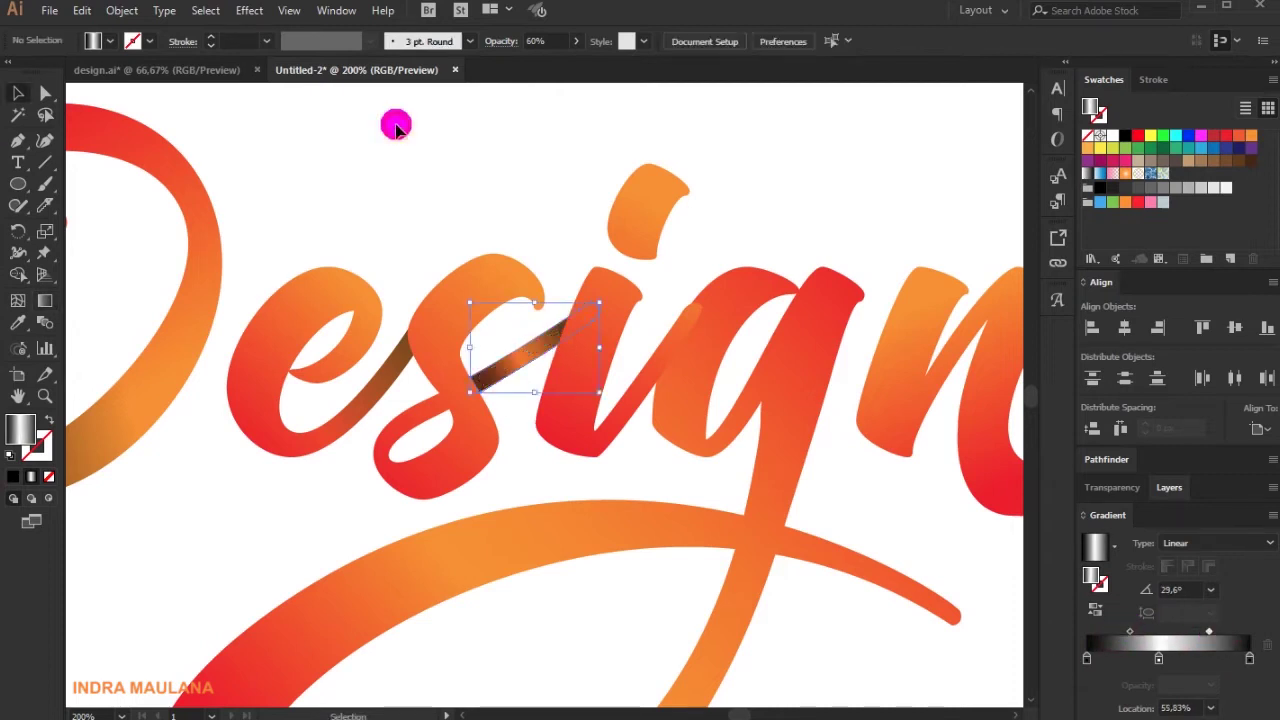
Draw a closed Pen shape around the upper band of the s's lower loop
{"action": "key", "text": "p"}
{"action": "scroll", "coordinate": [437, 400], "scroll_direction": "up", "scroll_amount": 1}
{"action": "left_click", "coordinate": [419, 364]}
{"action": "left_click", "coordinate": [460, 411]}
{"action": "left_click_drag", "start_coordinate": [457, 454], "coordinate": [457, 457]}
{"action": "left_click_drag", "start_coordinate": [374, 492], "coordinate": [359, 488]}
{"action": "left_click_drag", "start_coordinate": [339, 437], "coordinate": [360, 408]}
{"action": "left_click", "coordinate": [419, 364]}
Select the drawn shape with the s and use Shape Builder to cut away everything outside the loop's band
{"action": "key", "text": "v"}
{"action": "left_click_drag", "start_coordinate": [550, 430], "coordinate": [440, 372]}
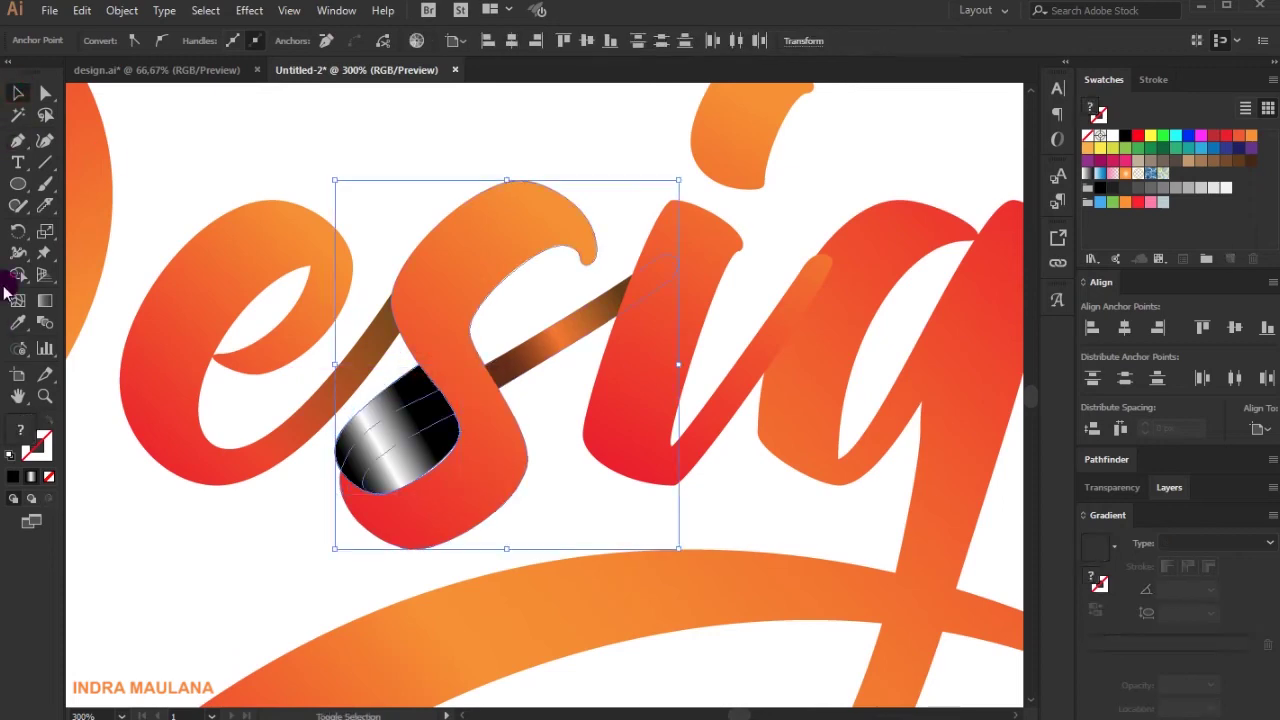
{"action": "left_click", "coordinate": [18, 275]}
{"action": "left_click", "coordinate": [394, 402], "text": "alt"}
Copy the e tail shadow's appearance onto the s's loop piece with the Eyedropper
{"action": "left_click", "coordinate": [18, 93]}
{"action": "left_click", "coordinate": [376, 445]}
{"action": "left_click", "coordinate": [18, 323]}
{"action": "left_click", "coordinate": [296, 441]}
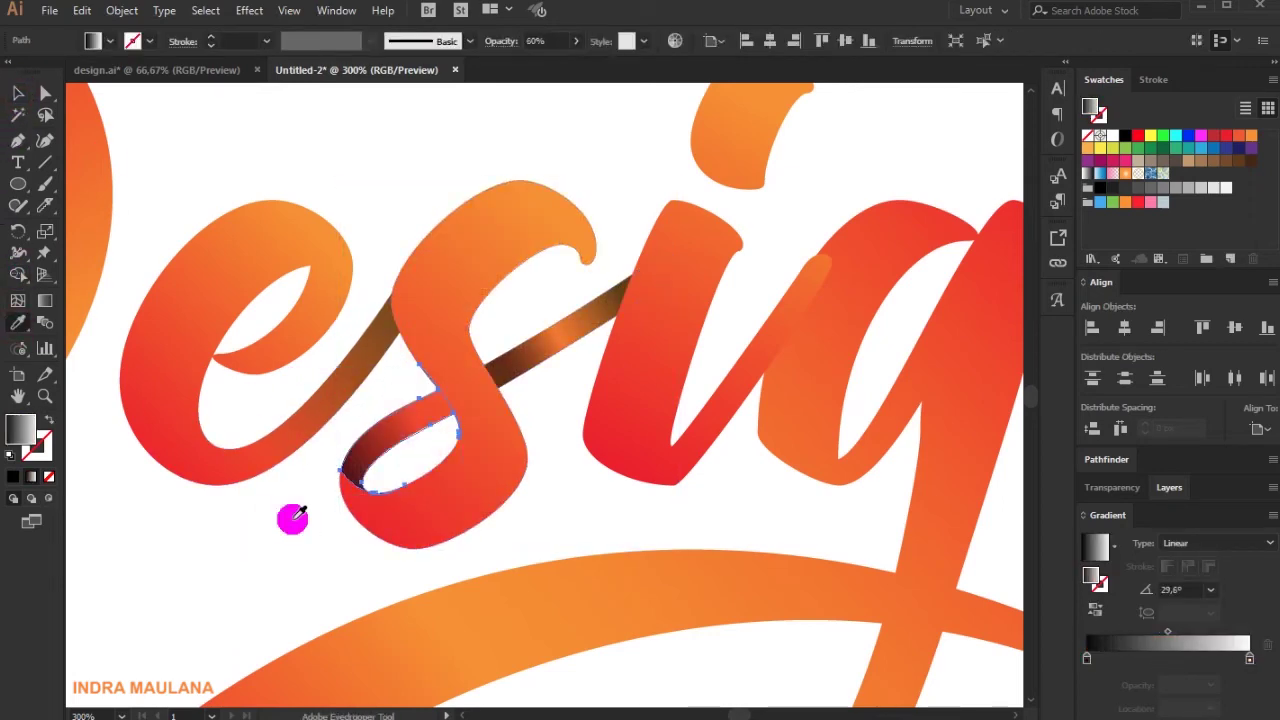
{"action": "left_click", "coordinate": [300, 590], "text": "ctrl"}
Reverse the gradient of the s's loop shadow so it darkens toward the stem
{"action": "scroll", "coordinate": [302, 595], "scroll_direction": "down", "scroll_amount": 1}
{"action": "left_click_drag", "start_coordinate": [193, 619], "coordinate": [206, 587]}
{"action": "left_click", "coordinate": [381, 446]}
{"action": "left_click", "coordinate": [18, 93]}
{"action": "left_click", "coordinate": [1095, 610]}
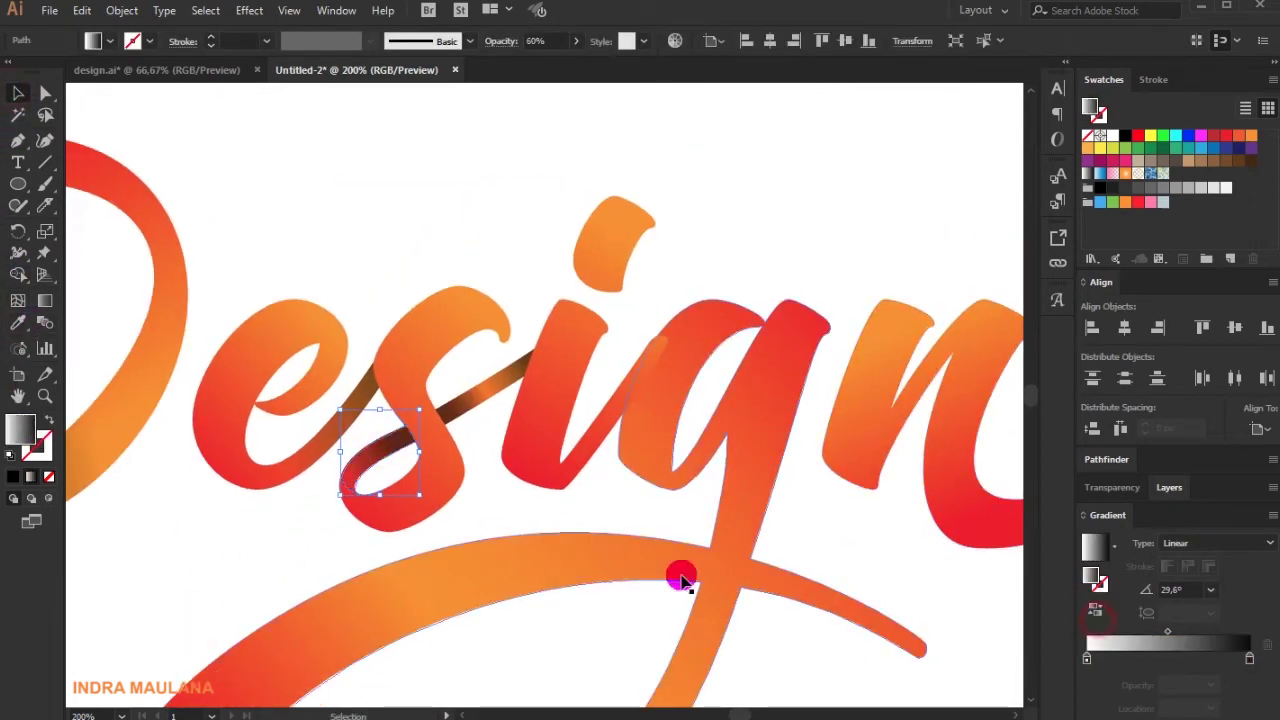
{"action": "left_click", "coordinate": [820, 632]}
Draw a closed curved Pen shape over the i's exit stroke, extending across the g's bowl
{"action": "scroll", "coordinate": [708, 597], "scroll_direction": "down", "scroll_amount": 2}
{"action": "scroll", "coordinate": [690, 568], "scroll_direction": "down", "scroll_amount": 1}
{"action": "left_click", "coordinate": [18, 141]}
{"action": "scroll", "coordinate": [565, 419], "scroll_direction": "up", "scroll_amount": 3}
{"action": "left_click_drag", "start_coordinate": [535, 317], "coordinate": [509, 410]}
{"action": "left_click_drag", "start_coordinate": [513, 485], "coordinate": [545, 521]}
{"action": "left_click_drag", "start_coordinate": [753, 273], "coordinate": [753, 225]}
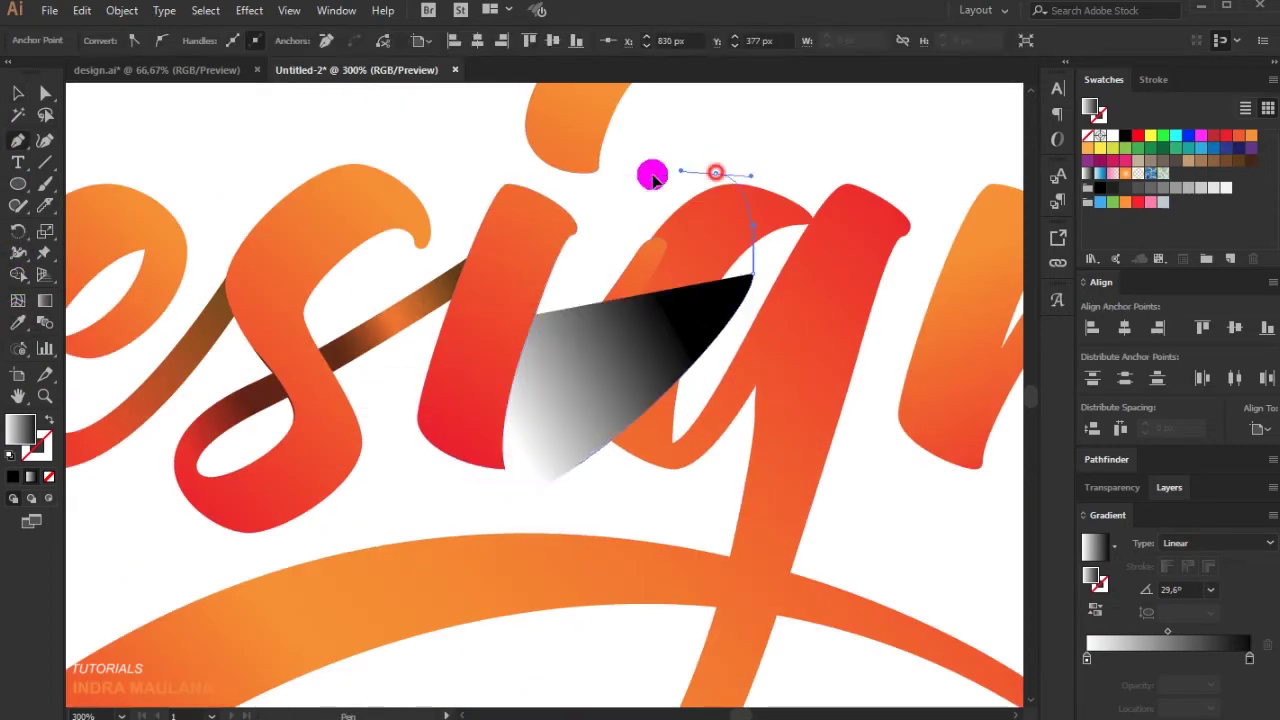
{"action": "left_click_drag", "start_coordinate": [716, 175], "coordinate": [655, 174]}
{"action": "left_click", "coordinate": [535, 317]}
Use Shape Builder to trim the drawn shape to the i's exit stroke, removing the area outside it
{"action": "left_click", "coordinate": [18, 93]}
{"action": "left_click", "coordinate": [18, 274]}
{"action": "left_click_drag", "start_coordinate": [742, 300], "coordinate": [786, 366]}
{"action": "left_click", "coordinate": [588, 328]}
Copy the e tail shadow's appearance onto the i's exit stroke piece with the Eyedropper
{"action": "left_click", "coordinate": [18, 323]}
{"action": "left_click", "coordinate": [190, 350]}
{"action": "left_click", "coordinate": [43, 300]}
{"action": "left_click", "coordinate": [424, 500], "text": "ctrl"}
Copy the s connecting stroke's dark-ended shadow appearance onto the i's exit stroke with the Eyedropper
{"action": "scroll", "coordinate": [600, 504], "scroll_direction": "down", "scroll_amount": 1}
{"action": "left_click", "coordinate": [567, 436], "text": "ctrl"}
{"action": "left_click", "coordinate": [18, 323]}
{"action": "left_click", "coordinate": [471, 383]}
{"action": "left_click", "coordinate": [596, 498], "text": "ctrl"}
Bring the g to the front so it covers the end of the i's exit stroke
{"action": "key", "text": "v"}
{"action": "right_click", "coordinate": [665, 361]}
{"action": "mouse_move", "coordinate": [780, 540]}
{"action": "left_click", "coordinate": [937, 541]}
{"action": "left_click", "coordinate": [671, 514]}
Draw a closed Pen shape around the g's inner stroke that joins the bowl to the stem
{"action": "left_click_drag", "start_coordinate": [671, 514], "coordinate": [468, 455]}
{"action": "scroll", "coordinate": [691, 490], "scroll_direction": "up", "scroll_amount": 1}
{"action": "key", "text": "p"}
{"action": "left_click", "coordinate": [375, 280]}
{"action": "left_click_drag", "start_coordinate": [360, 430], "coordinate": [386, 479]}
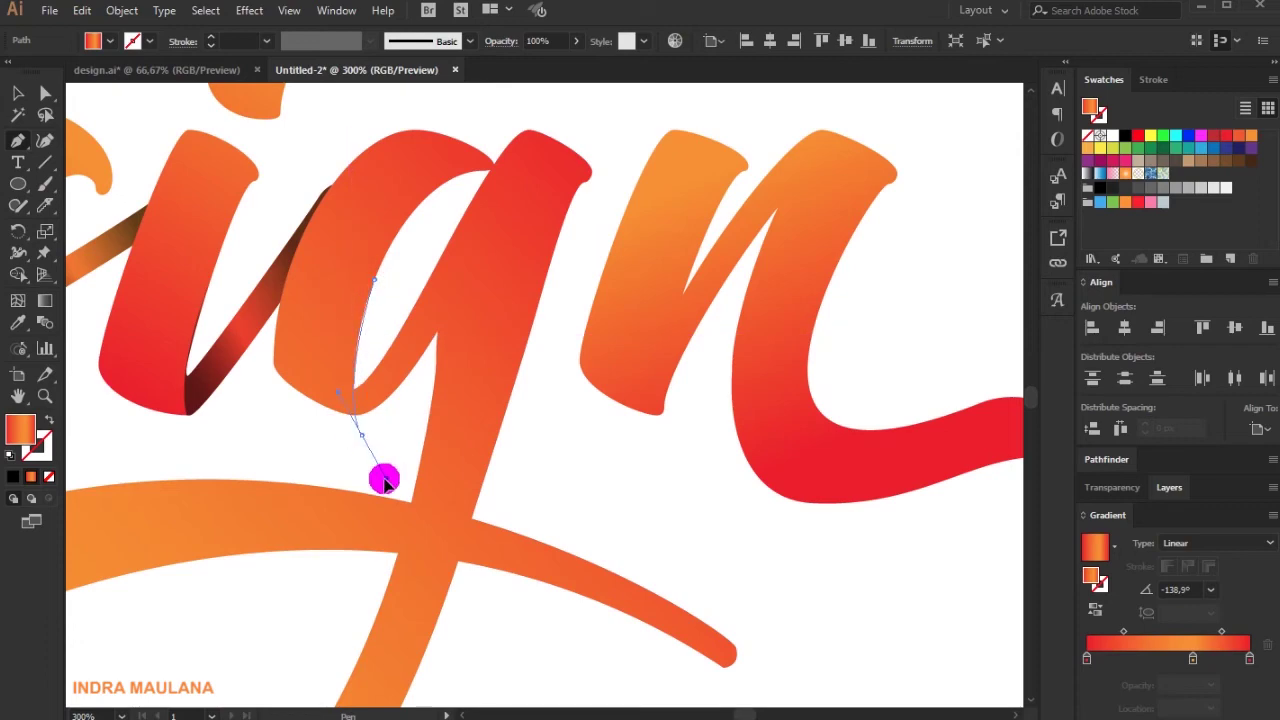
{"action": "left_click_drag", "start_coordinate": [444, 335], "coordinate": [429, 418]}
{"action": "left_click", "coordinate": [423, 413]}
{"action": "left_click_drag", "start_coordinate": [520, 213], "coordinate": [567, 202]}
{"action": "left_click", "coordinate": [555, 177]}
{"action": "left_click", "coordinate": [478, 213]}
{"action": "key", "text": "shift+x"}
{"action": "left_click", "coordinate": [484, 243]}
{"action": "left_click", "coordinate": [460, 284]}
{"action": "left_click", "coordinate": [398, 323]}
{"action": "left_click", "coordinate": [360, 361]}
{"action": "key", "text": "shift+x"}
Select the drawn shape with the g and use Shape Builder to remove the parts outside the inner stroke
{"action": "key", "text": "v"}
{"action": "left_click", "coordinate": [469, 362], "text": "shift"}
{"action": "key", "text": "shift+m"}
{"action": "left_click", "coordinate": [378, 504], "text": "alt"}
{"action": "left_click", "coordinate": [383, 383], "text": "alt"}
{"action": "left_click", "coordinate": [508, 204], "text": "alt"}
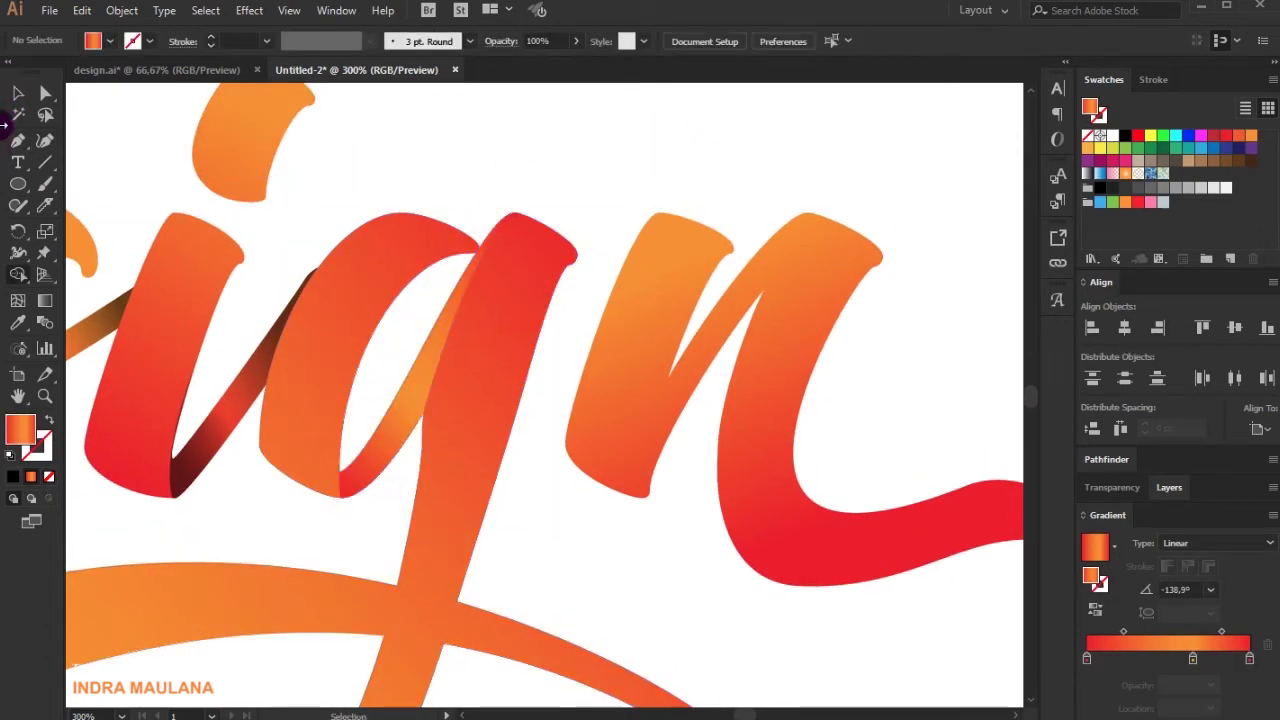
Copy the i exit stroke's shadow appearance onto the g's inner stroke piece with the Eyedropper
{"action": "scroll", "coordinate": [755, 371], "scroll_direction": "down", "scroll_amount": 1}
{"action": "left_click", "coordinate": [497, 433]}
{"action": "left_click", "coordinate": [18, 323]}
{"action": "left_click", "coordinate": [280, 373]}
{"action": "left_click", "coordinate": [620, 234], "text": "ctrl"}
Draw a closed Pen shape around the n's thin connecting stroke between its two stems
{"action": "left_click_drag", "start_coordinate": [618, 234], "coordinate": [490, 193]}
{"action": "left_click", "coordinate": [18, 141]}
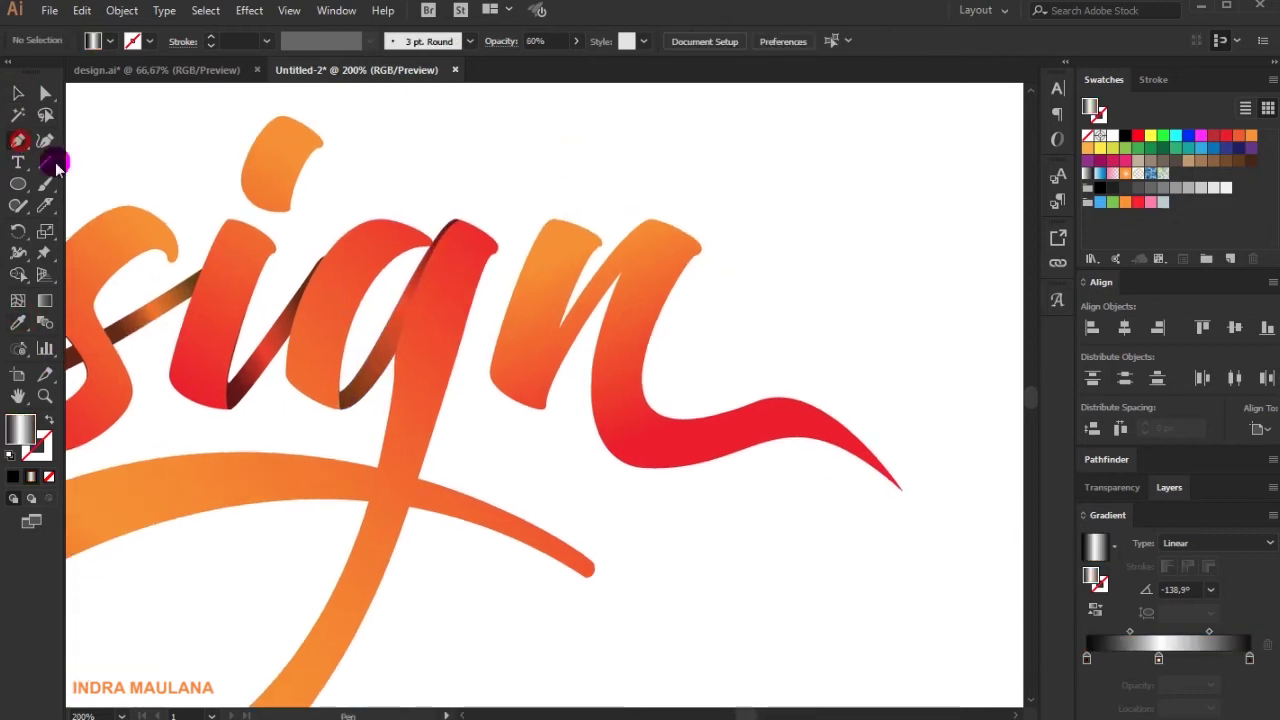
{"action": "scroll", "coordinate": [560, 324], "scroll_direction": "up", "scroll_amount": 1}
{"action": "left_click", "coordinate": [574, 276]}
{"action": "left_click_drag", "start_coordinate": [537, 473], "coordinate": [556, 547]}
{"action": "left_click", "coordinate": [586, 395]}
{"action": "left_click", "coordinate": [660, 217]}
{"action": "left_click_drag", "start_coordinate": [691, 168], "coordinate": [705, 162]}
{"action": "left_click", "coordinate": [699, 130]}
{"action": "left_click", "coordinate": [572, 276]}
Trim the drawn shape to the n's connecting stroke with Shape Builder and copy the g's inner shadow appearance onto it
{"action": "key", "text": "ctrl+shift+bracketleft"}
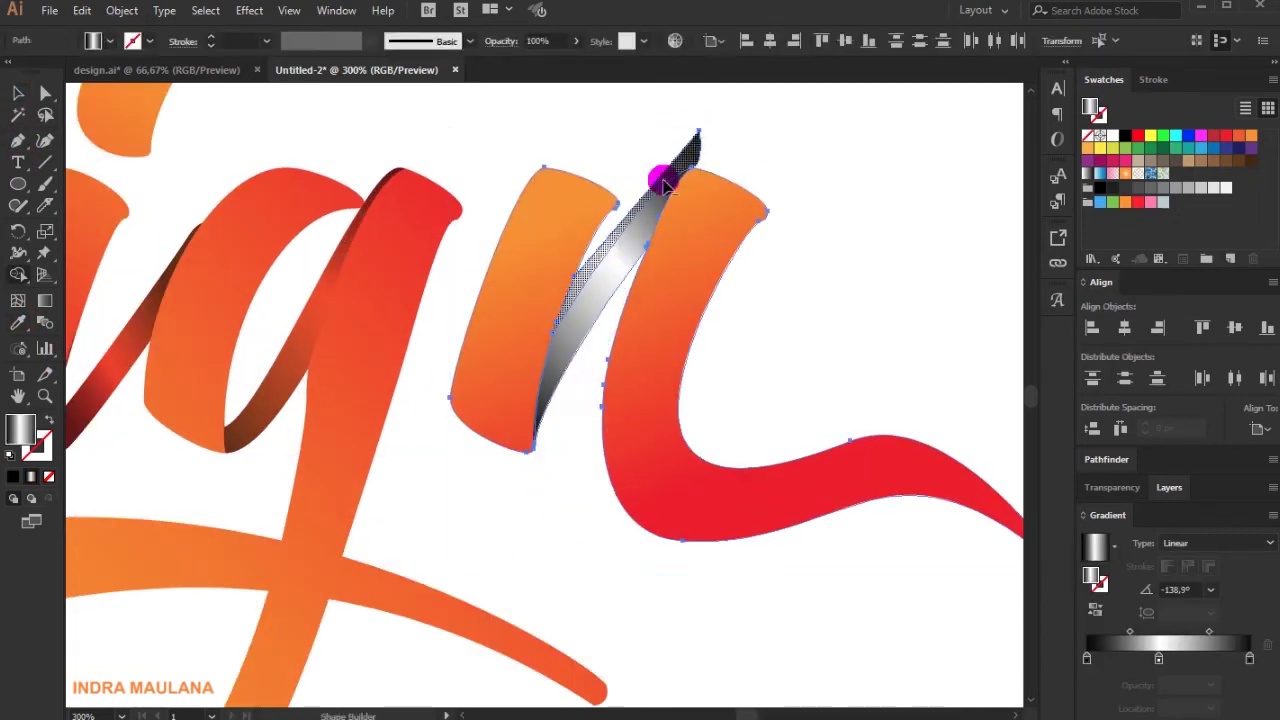
{"action": "left_click", "coordinate": [18, 323]}
{"action": "left_click", "coordinate": [291, 360]}
{"action": "left_click", "coordinate": [499, 522], "text": "ctrl"}
Draw a closed Pen shape over the left edge and top of the n's right stem
{"action": "scroll", "coordinate": [499, 522], "scroll_direction": "down", "scroll_amount": 1}
{"action": "left_click_drag", "start_coordinate": [725, 628], "coordinate": [662, 551]}
{"action": "left_click", "coordinate": [16, 141]}
{"action": "scroll", "coordinate": [528, 402], "scroll_direction": "up", "scroll_amount": 1}
{"action": "left_click", "coordinate": [519, 457]}
{"action": "left_click_drag", "start_coordinate": [602, 349], "coordinate": [751, 271]}
{"action": "left_click", "coordinate": [689, 206]}
{"action": "left_click", "coordinate": [527, 211]}
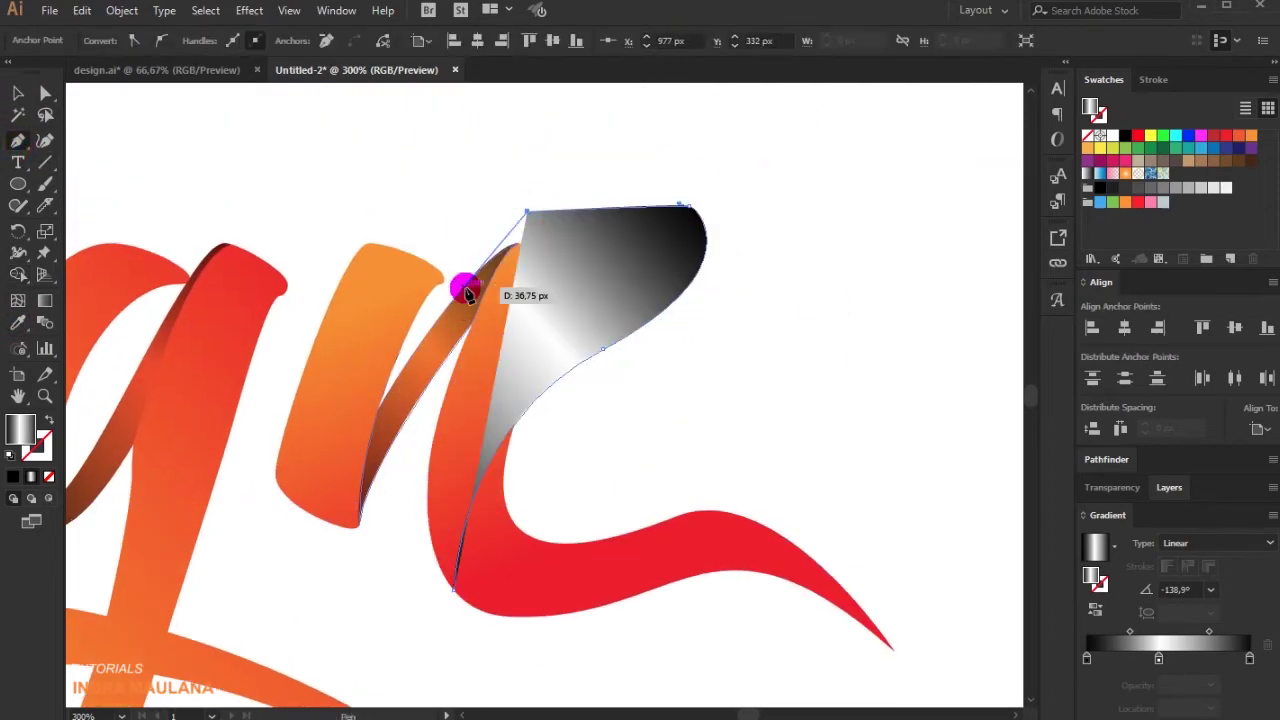
{"action": "left_click_drag", "start_coordinate": [464, 288], "coordinate": [420, 394]}
{"action": "left_click_drag", "start_coordinate": [406, 554], "coordinate": [411, 586]}
{"action": "left_click", "coordinate": [453, 589]}
Select the drawn shape with the n and use Shape Builder to remove the part outside the right stem
{"action": "left_click", "coordinate": [14, 94]}
{"action": "left_click_drag", "start_coordinate": [428, 530], "coordinate": [548, 275]}
{"action": "left_click", "coordinate": [661, 268], "text": "alt"}
{"action": "left_click", "coordinate": [809, 271], "text": "ctrl"}
Copy the n's connecting-stroke shadow appearance onto the right stem piece with the Eyedropper and lower its opacity to 19%
{"action": "left_click", "coordinate": [17, 94]}
{"action": "left_click", "coordinate": [495, 365]}
{"action": "left_click", "coordinate": [18, 323]}
{"action": "left_click", "coordinate": [407, 380]}
{"action": "scroll", "coordinate": [708, 300], "scroll_direction": "down", "scroll_amount": 2}
{"action": "scroll", "coordinate": [708, 377], "scroll_direction": "down", "scroll_amount": 1}
{"action": "left_click", "coordinate": [677, 323], "text": "ctrl"}
{"action": "left_click", "coordinate": [577, 41]}
{"action": "left_click_drag", "start_coordinate": [538, 62], "coordinate": [515, 62]}
{"action": "left_click", "coordinate": [734, 363], "text": "ctrl"}
Draw a closed Pen shape around the upper part of the g's long stem
{"action": "scroll", "coordinate": [734, 363], "scroll_direction": "up", "scroll_amount": 1}
{"action": "scroll", "coordinate": [740, 380], "scroll_direction": "down", "scroll_amount": 2}
{"action": "scroll", "coordinate": [580, 459], "scroll_direction": "up", "scroll_amount": 2}
{"action": "key", "text": "p"}
{"action": "left_click", "coordinate": [711, 254]}
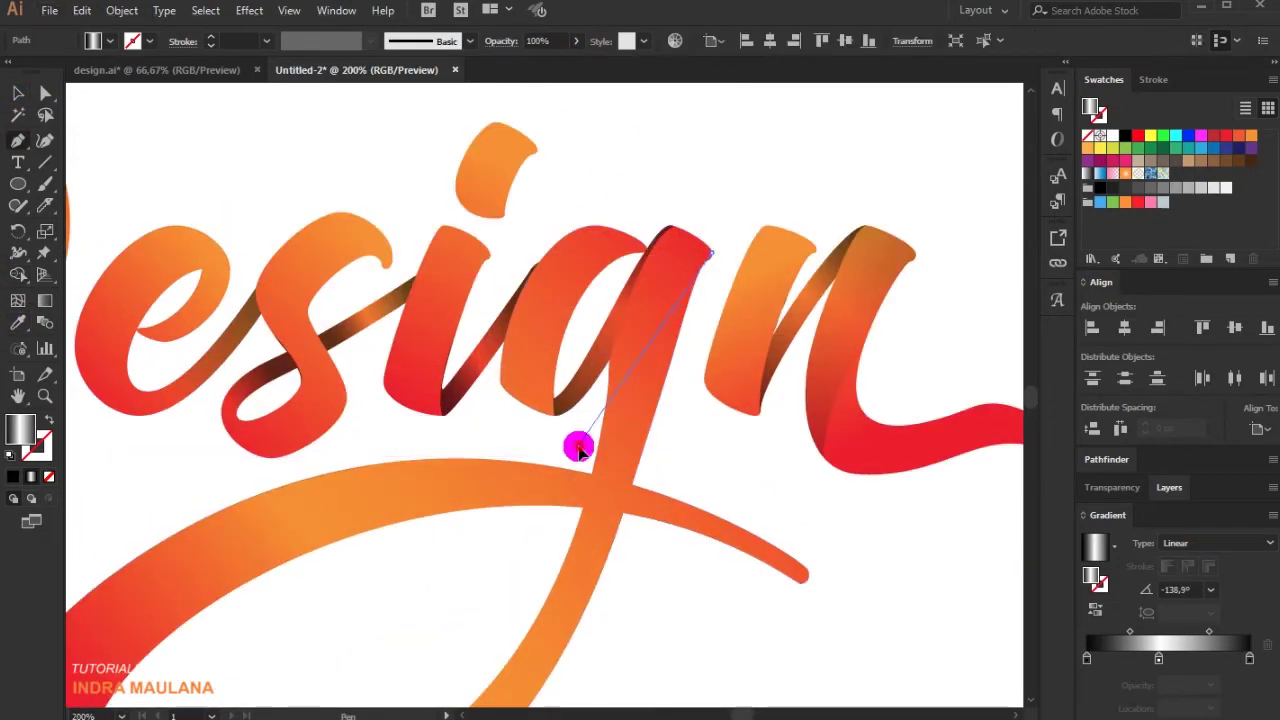
{"action": "left_click", "coordinate": [580, 446]}
{"action": "left_click", "coordinate": [590, 306]}
{"action": "left_click", "coordinate": [639, 267]}
{"action": "left_click", "coordinate": [657, 226]}
{"action": "left_click", "coordinate": [692, 203]}
{"action": "left_click", "coordinate": [725, 228]}
{"action": "left_click", "coordinate": [711, 254]}
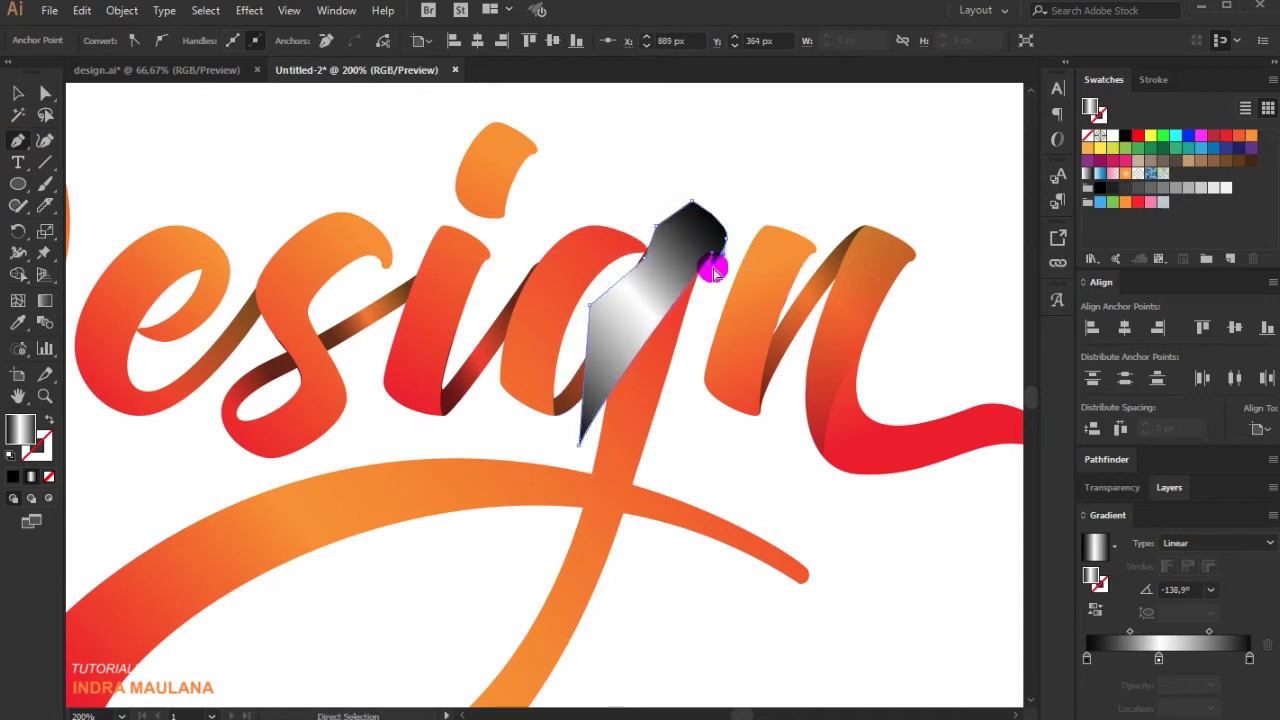
Undo the shape's closing segment, extend its upper corner past the g's stem, close it again and adjust the closing anchor
{"action": "key", "text": "ctrl+z"}
{"action": "left_click", "coordinate": [740, 232]}
{"action": "left_click", "coordinate": [711, 255]}
{"action": "left_click", "coordinate": [45, 93]}
{"action": "left_click_drag", "start_coordinate": [711, 254], "coordinate": [716, 262]}
Select the drawn shape with the g and trim it to the upper stem with Shape Builder
{"action": "left_click", "coordinate": [18, 93]}
{"action": "left_click_drag", "start_coordinate": [629, 137], "coordinate": [710, 260]}
{"action": "key", "text": "shift+m"}
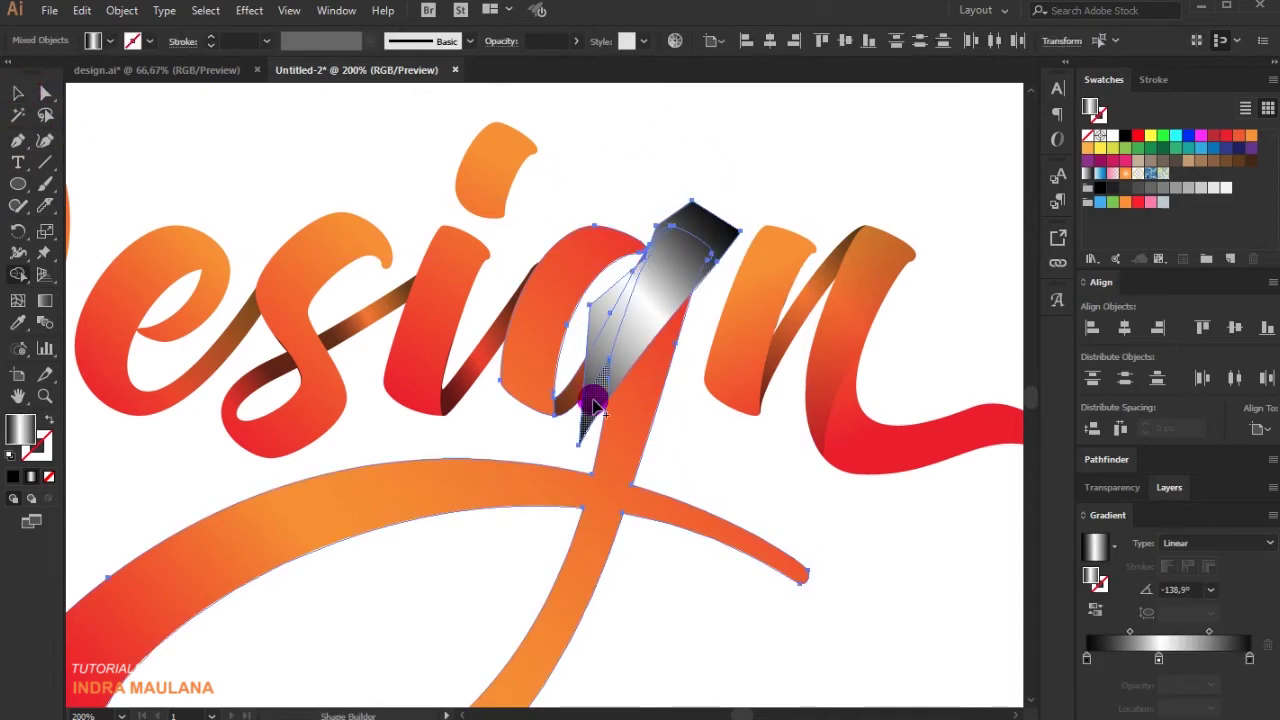
{"action": "left_click_drag", "start_coordinate": [590, 393], "coordinate": [684, 245]}
{"action": "left_click", "coordinate": [600, 305], "text": "alt"}
{"action": "left_click", "coordinate": [715, 218], "text": "alt"}
{"action": "left_click", "coordinate": [731, 189], "text": "ctrl"}
Remove the extra anchor point on the left edge of the g's upper stem piece with the Delete Anchor Point tool
{"action": "left_click", "coordinate": [46, 93]}
{"action": "scroll", "coordinate": [462, 212], "scroll_direction": "up", "scroll_amount": 1}
{"action": "key", "text": "minus"}
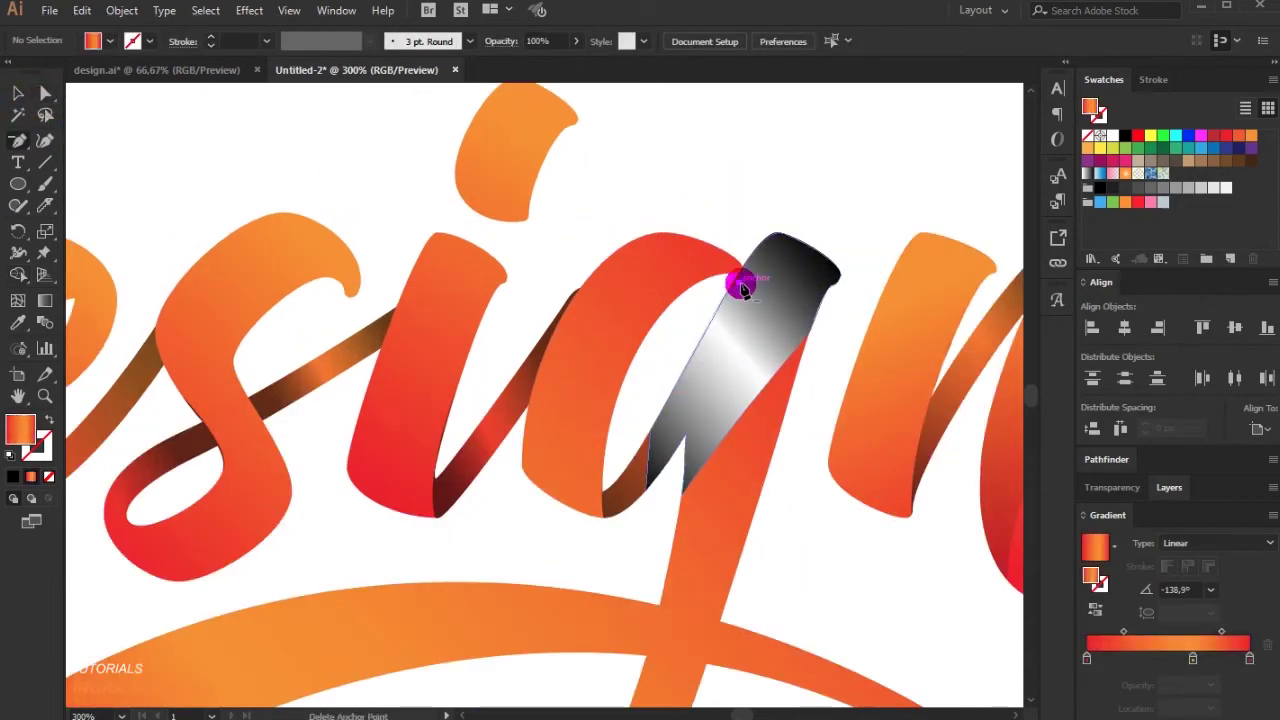
{"action": "left_click", "coordinate": [741, 284]}
Copy the i exit stroke's shadow appearance onto the g's upper stem piece with the Eyedropper
{"action": "key", "text": "v"}
{"action": "key", "text": "i"}
{"action": "left_click", "coordinate": [487, 447]}
{"action": "left_click", "coordinate": [642, 212], "text": "ctrl"}
{"action": "scroll", "coordinate": [640, 200], "scroll_direction": "down", "scroll_amount": 2}
{"action": "scroll", "coordinate": [445, 450], "scroll_direction": "down", "scroll_amount": 1}
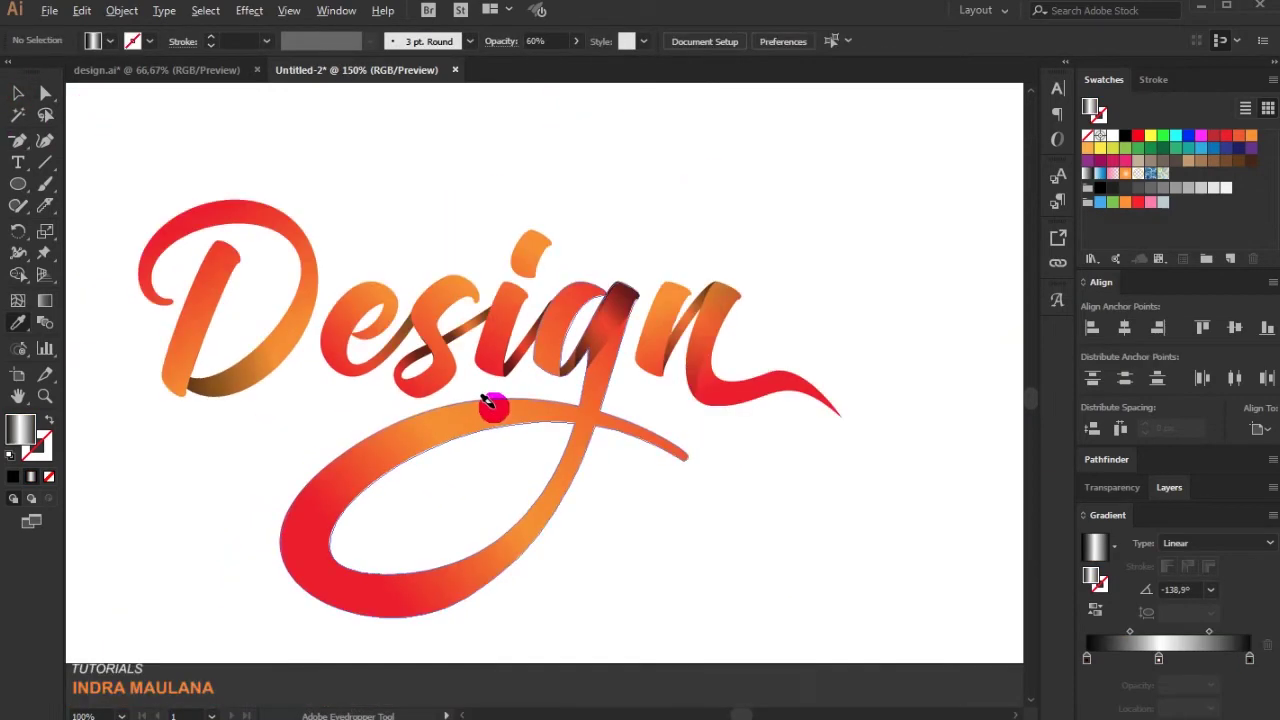
Copy the n's right stem shadow appearance with 19% opacity onto the g's upper stem piece
{"action": "scroll", "coordinate": [493, 408], "scroll_direction": "up", "scroll_amount": 1}
{"action": "left_click", "coordinate": [686, 244], "text": "ctrl"}
{"action": "left_click", "coordinate": [809, 296]}
{"action": "left_click", "coordinate": [918, 318], "text": "ctrl"}
{"action": "left_click_drag", "start_coordinate": [928, 340], "coordinate": [962, 242]}
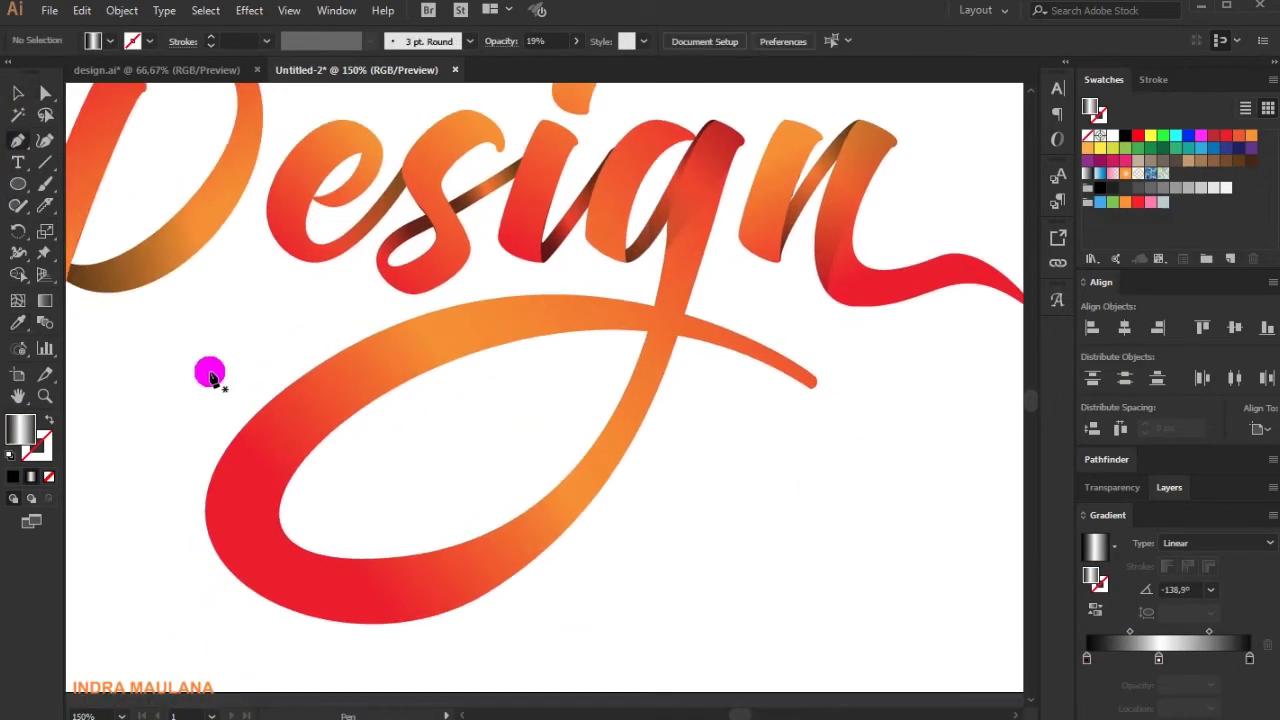
{"action": "scroll", "coordinate": [669, 322], "scroll_direction": "up", "scroll_amount": 1}
{"action": "left_click", "coordinate": [662, 236]}
{"action": "left_click_drag", "start_coordinate": [611, 412], "coordinate": [591, 450]}
{"action": "left_click_drag", "start_coordinate": [458, 452], "coordinate": [446, 429]}
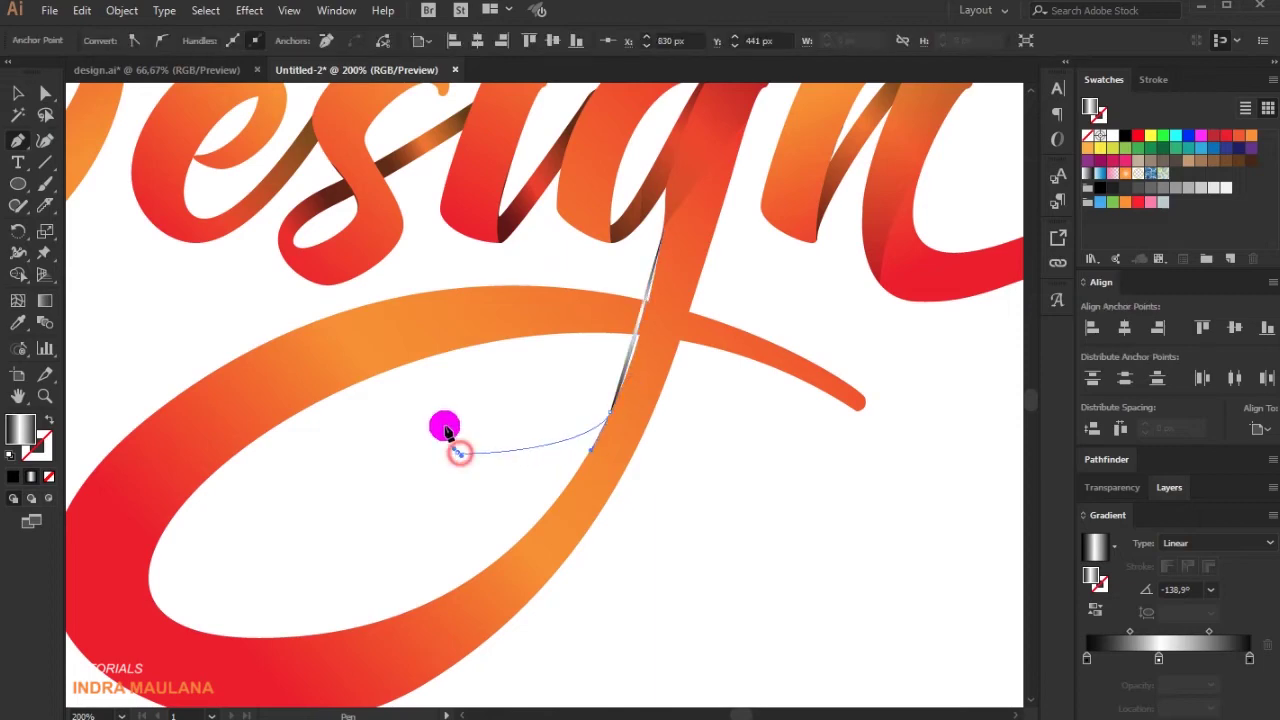
{"action": "key", "text": "ctrl+z"}
{"action": "key", "text": "ctrl+z"}
{"action": "key", "text": "ctrl+z"}
Draw a closed Pen shape along the g's stem edge and around the adjoining swash section left of the crossing
{"action": "scroll", "coordinate": [620, 355], "scroll_direction": "up", "scroll_amount": 1}
{"action": "left_click", "coordinate": [687, 163]}
{"action": "left_click_drag", "start_coordinate": [625, 396], "coordinate": [592, 452]}
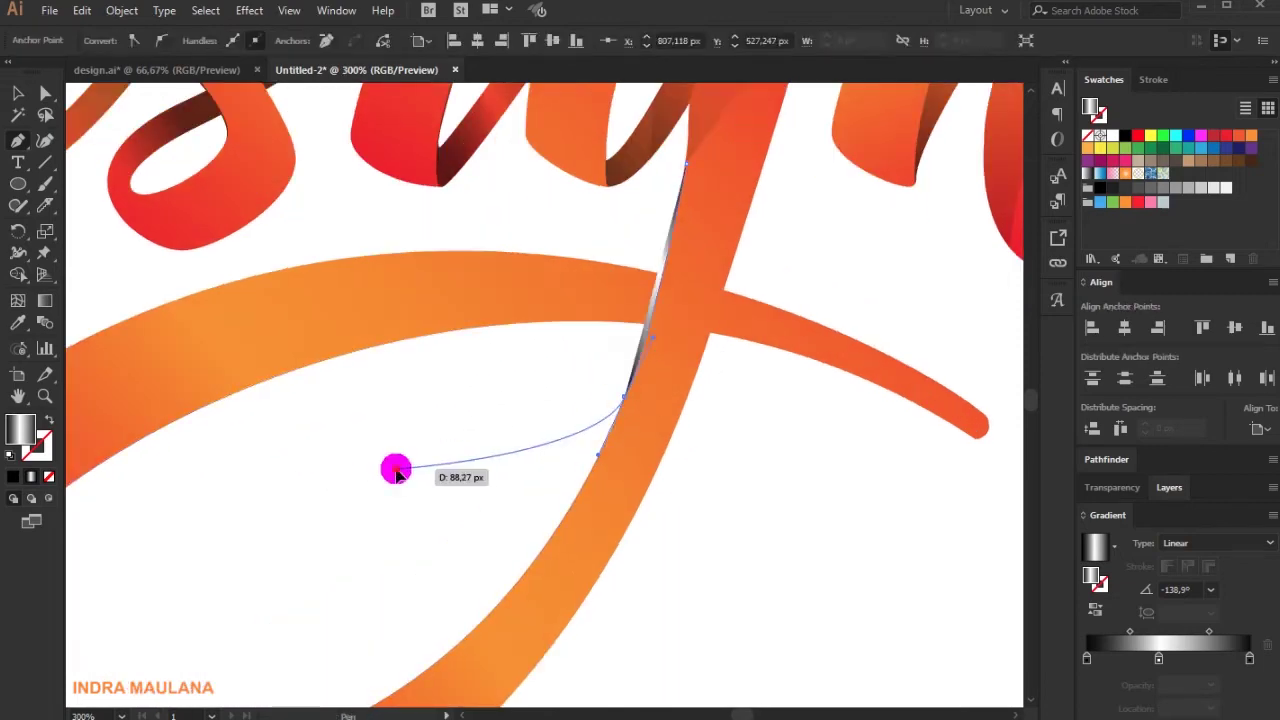
{"action": "left_click", "coordinate": [398, 468]}
{"action": "left_click", "coordinate": [237, 401]}
{"action": "left_click", "coordinate": [376, 215]}
{"action": "left_click", "coordinate": [520, 215]}
{"action": "left_click", "coordinate": [686, 164]}
Select the drawn shape with the g and use Shape Builder to remove the parts above and below the swash
{"action": "left_click", "coordinate": [17, 93]}
{"action": "left_click", "coordinate": [723, 211], "text": "shift"}
{"action": "key", "text": "shift+m"}
{"action": "left_click", "coordinate": [520, 400], "text": "alt"}
{"action": "left_click", "coordinate": [605, 226], "text": "alt"}
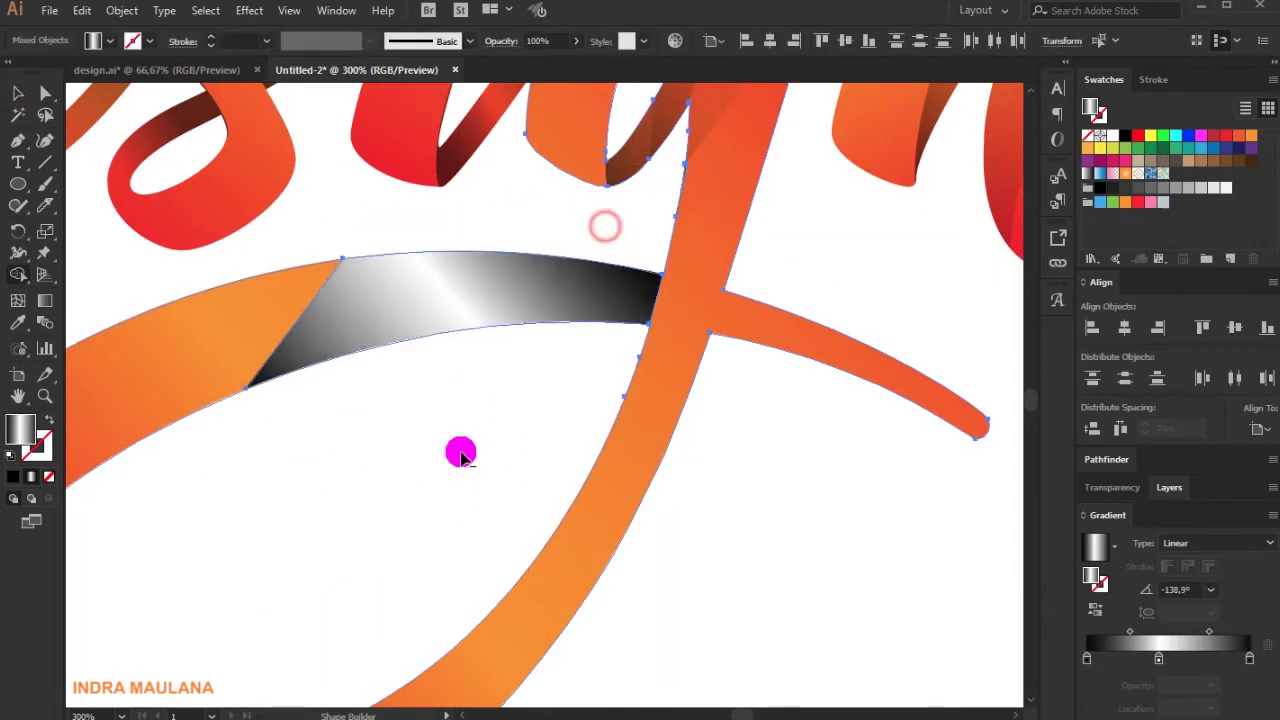
Copy the shadow appearance of the s's lower loop onto the g's swash piece with the Eyedropper
{"action": "scroll", "coordinate": [470, 458], "scroll_direction": "down", "scroll_amount": 1}
{"action": "left_click", "coordinate": [462, 354], "text": "ctrl"}
{"action": "key", "text": "i"}
{"action": "left_click", "coordinate": [262, 243]}
{"action": "left_click", "coordinate": [541, 350], "text": "ctrl"}
{"action": "left_click", "coordinate": [811, 595], "text": "ctrl"}
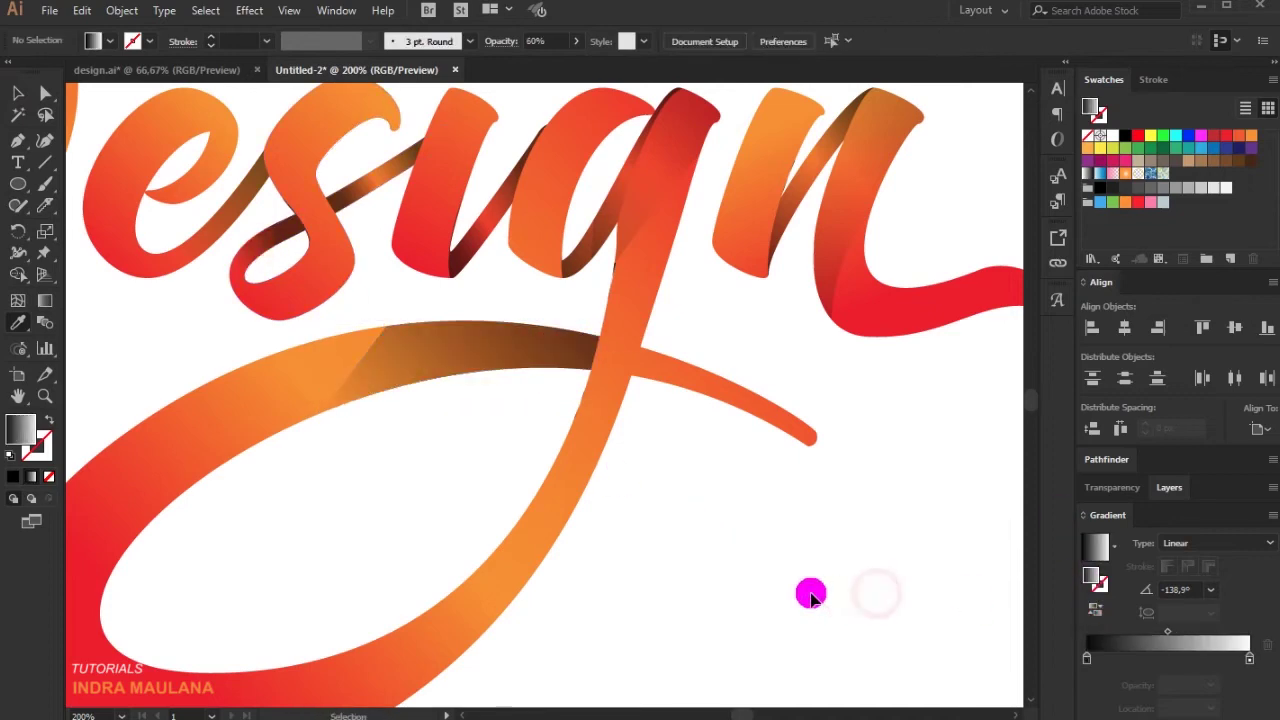
Redraw the swash shadow's gradient almost horizontally, with its dark end at the stem crossing and its light end at the left
{"action": "scroll", "coordinate": [793, 553], "scroll_direction": "down", "scroll_amount": 1}
{"action": "left_click", "coordinate": [515, 346], "text": "ctrl"}
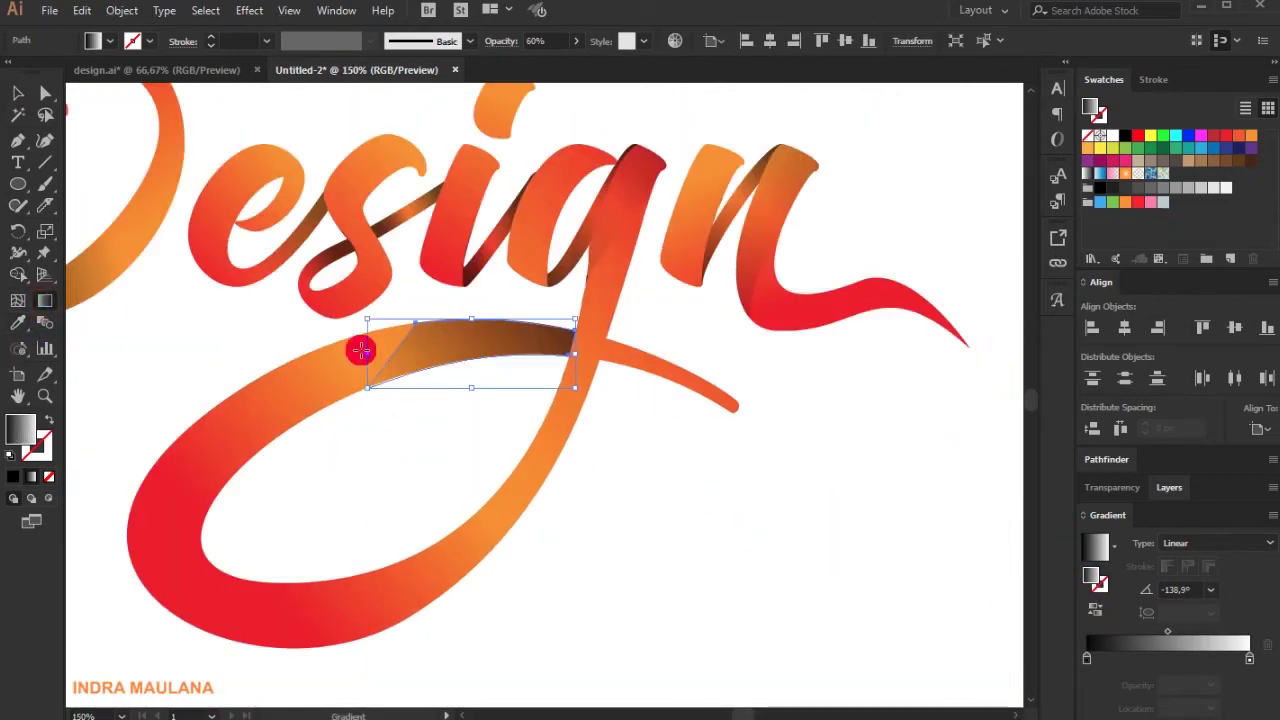
{"action": "left_click_drag", "start_coordinate": [361, 349], "coordinate": [498, 347]}
{"action": "left_click", "coordinate": [780, 457], "text": "ctrl"}
{"action": "left_click", "coordinate": [420, 347], "text": "ctrl"}
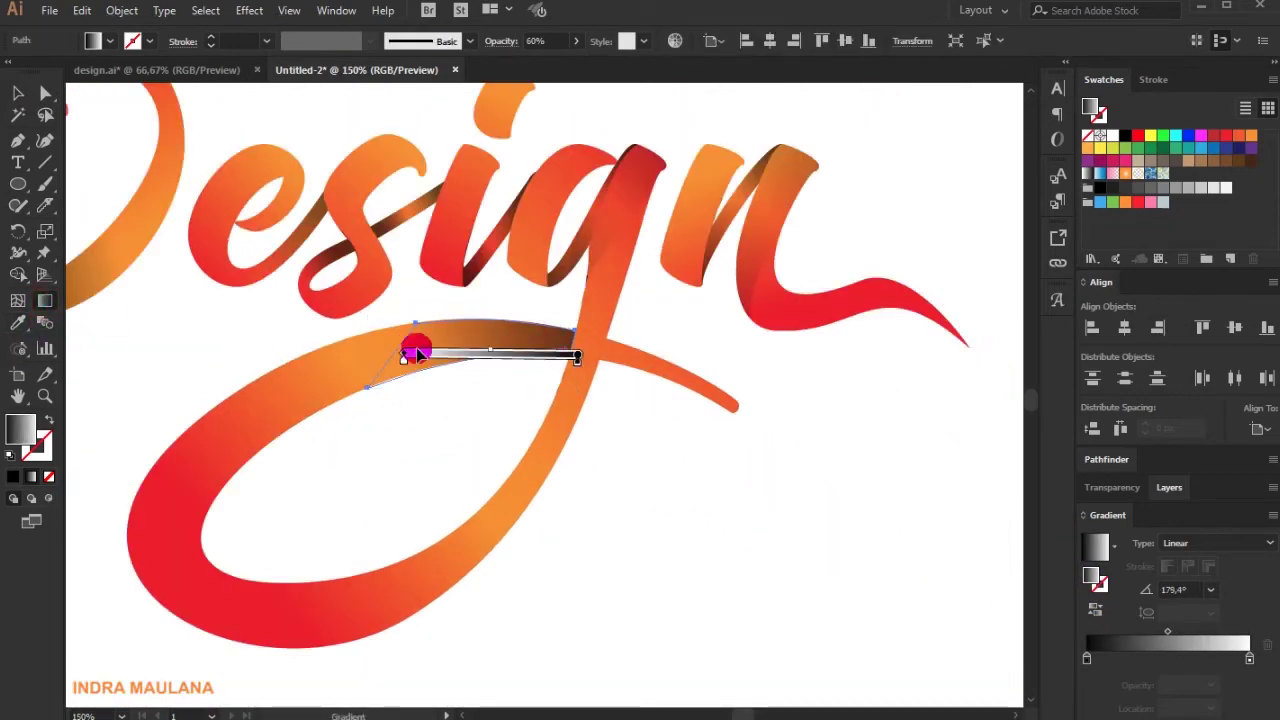
{"action": "left_click", "coordinate": [450, 468], "text": "ctrl"}
{"action": "left_click_drag", "start_coordinate": [280, 357], "coordinate": [232, 349]}
{"action": "left_click", "coordinate": [346, 349], "text": "ctrl"}
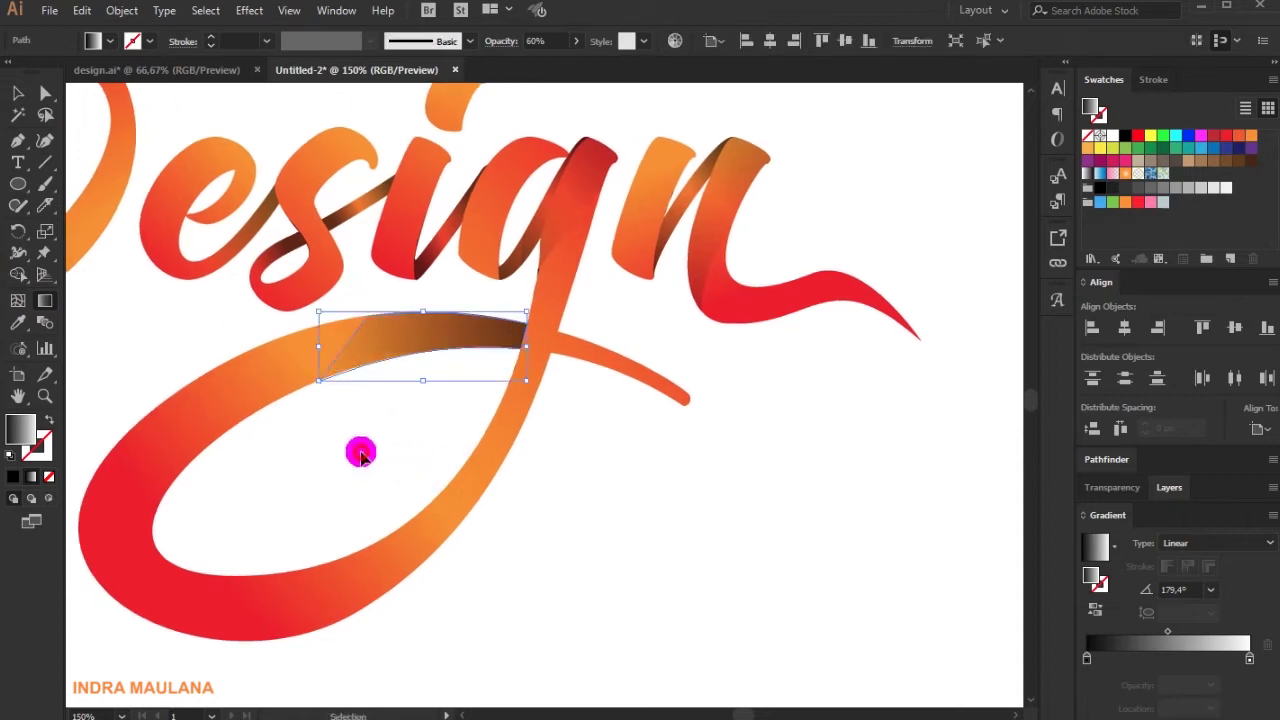
{"action": "left_click", "coordinate": [364, 456], "text": "ctrl"}
Draw a closed Pen shape around the swash tail right of the g's stem and trim it to the tail with Shape Builder
{"action": "left_click_drag", "start_coordinate": [372, 464], "coordinate": [318, 454]}
{"action": "left_click", "coordinate": [17, 141]}
{"action": "scroll", "coordinate": [526, 321], "scroll_direction": "up", "scroll_amount": 3}
{"action": "left_click_drag", "start_coordinate": [469, 296], "coordinate": [444, 390]}
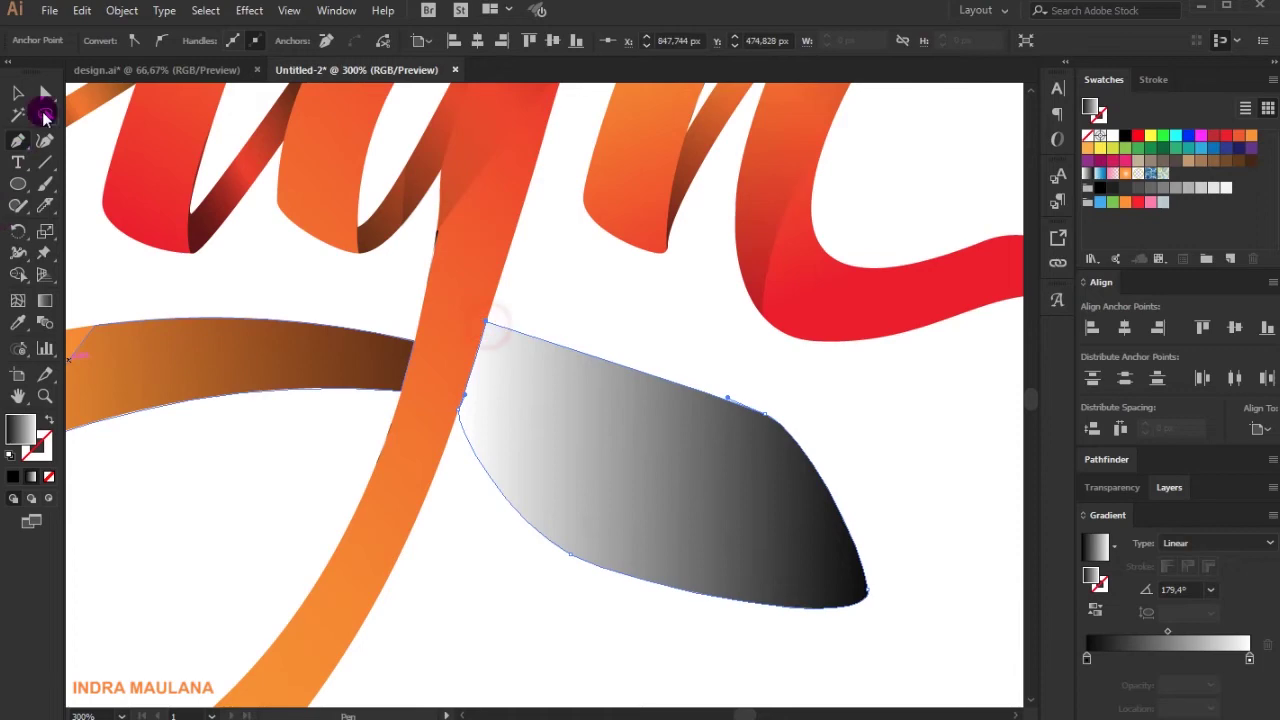
{"action": "left_click", "coordinate": [18, 92]}
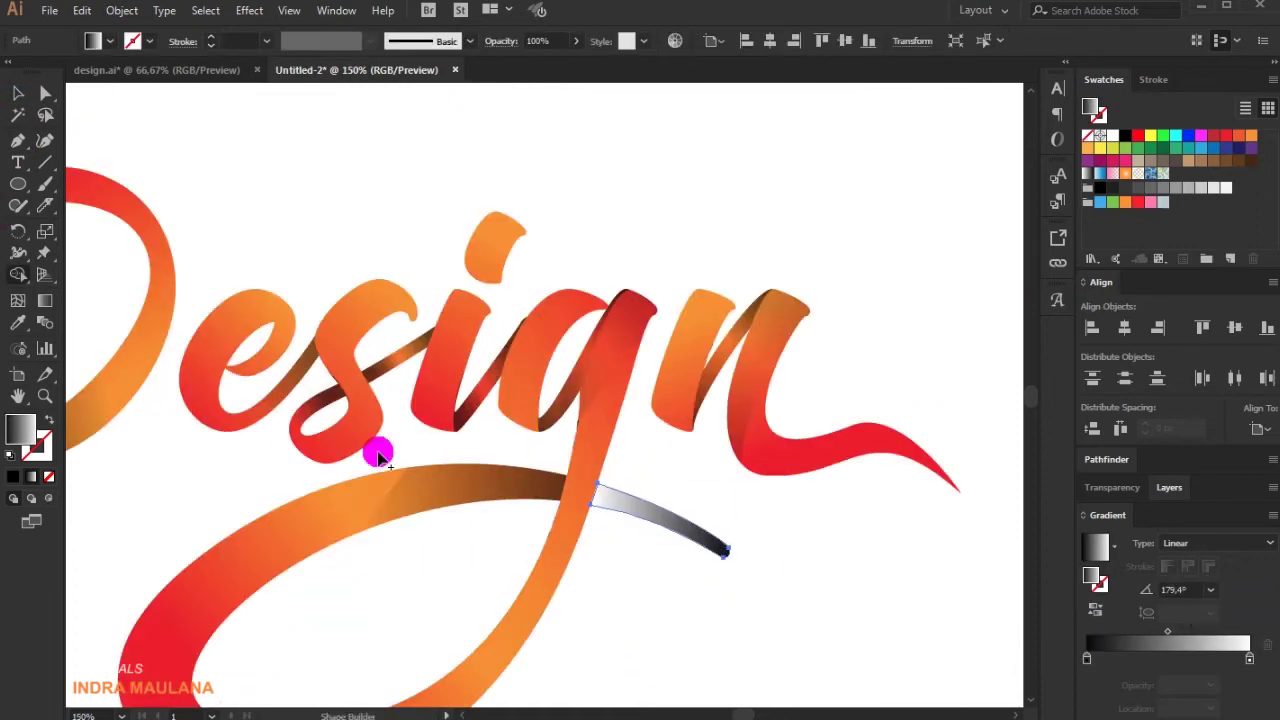
Copy the left swash shadow's appearance onto the tail piece with the Eyedropper and reverse its gradient
{"action": "left_click", "coordinate": [412, 497]}
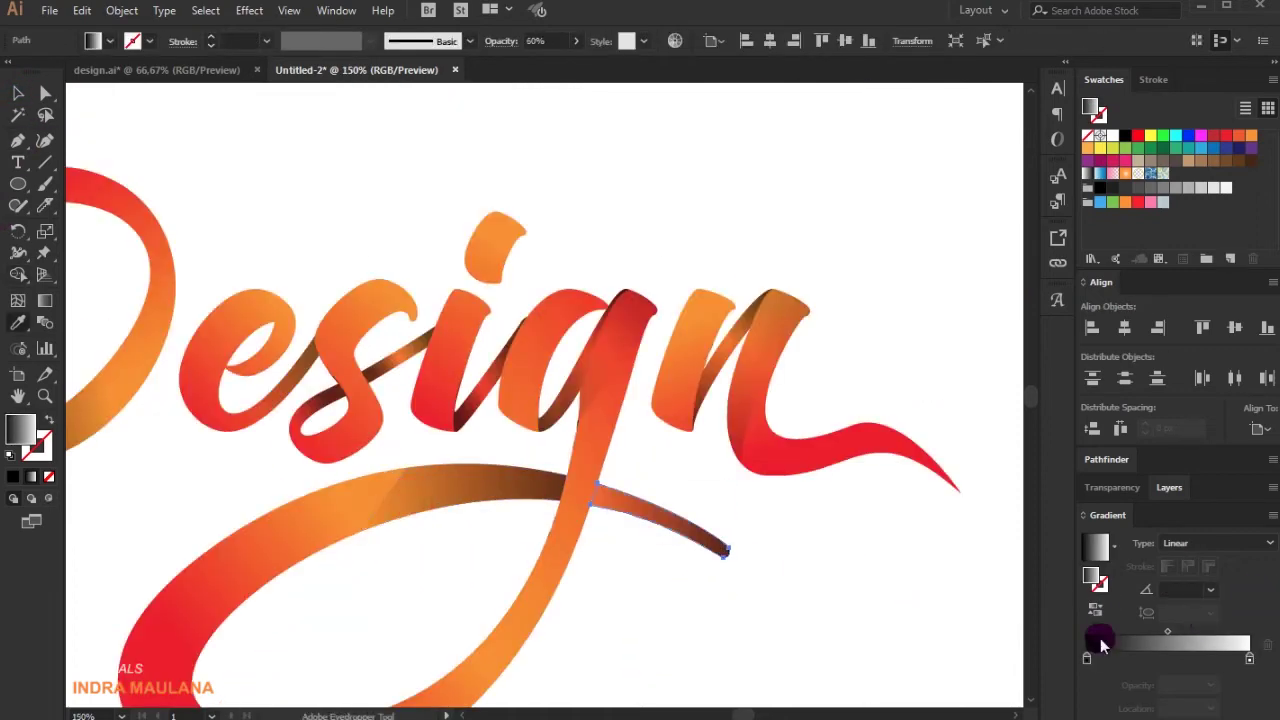
{"action": "left_click", "coordinate": [1095, 610]}
{"action": "left_click", "coordinate": [903, 618], "text": "ctrl"}
Draw a closed curved Pen shape around the lower-left bend of the g's large loop
{"action": "scroll", "coordinate": [745, 688], "scroll_direction": "down", "scroll_amount": 1}
{"action": "left_click_drag", "start_coordinate": [745, 688], "coordinate": [746, 551]}
{"action": "scroll", "coordinate": [445, 648], "scroll_direction": "up", "scroll_amount": 1}
{"action": "left_click", "coordinate": [18, 141]}
{"action": "left_click_drag", "start_coordinate": [438, 488], "coordinate": [498, 436]}
{"action": "left_click", "coordinate": [461, 258]}
{"action": "left_click_drag", "start_coordinate": [418, 437], "coordinate": [441, 488]}
{"action": "left_click_drag", "start_coordinate": [699, 538], "coordinate": [766, 600]}
{"action": "left_click_drag", "start_coordinate": [421, 597], "coordinate": [351, 591]}
{"action": "left_click_drag", "start_coordinate": [245, 548], "coordinate": [225, 492]}
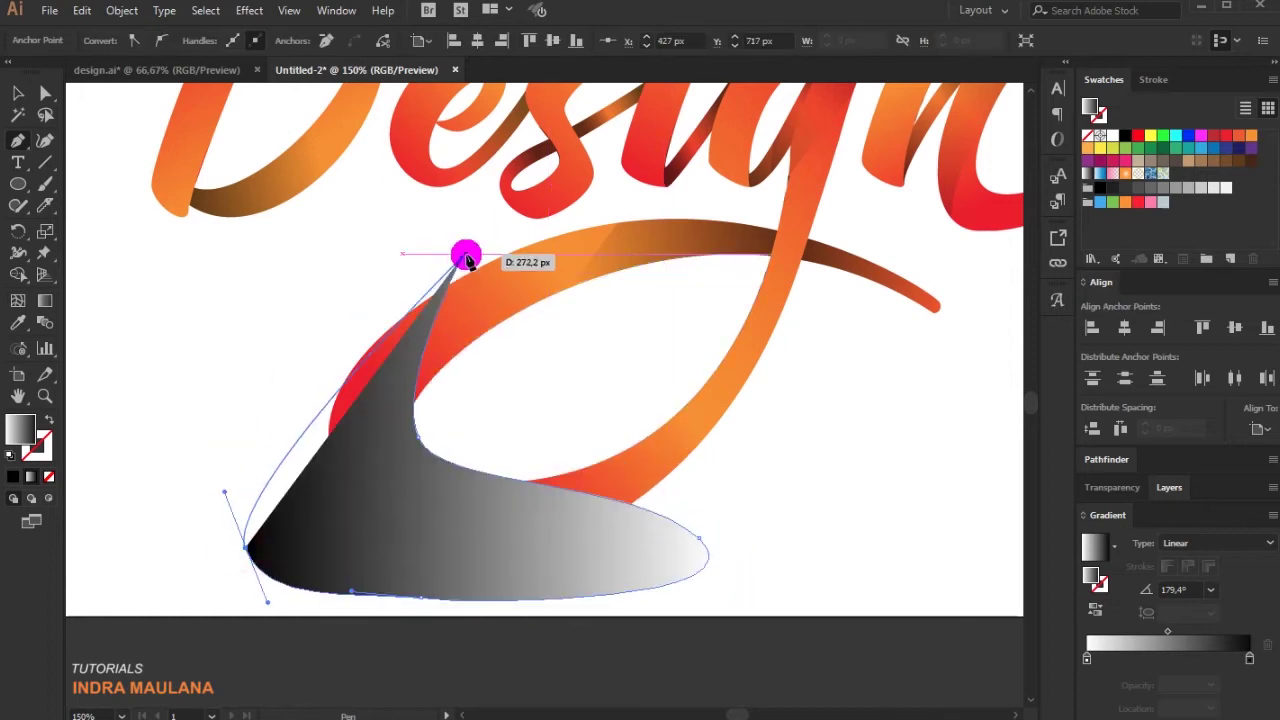
{"action": "left_click_drag", "start_coordinate": [462, 257], "coordinate": [651, 257]}
Select the drawn shape with the g and use Shape Builder to remove the parts outside and inside the loop
{"action": "left_click", "coordinate": [19, 93]}
{"action": "left_click", "coordinate": [623, 471], "text": "shift"}
{"action": "key", "text": "shift+m"}
{"action": "left_click", "coordinate": [600, 562], "text": "alt"}
{"action": "left_click", "coordinate": [424, 450], "text": "alt"}
{"action": "left_click", "coordinate": [784, 536], "text": "ctrl"}
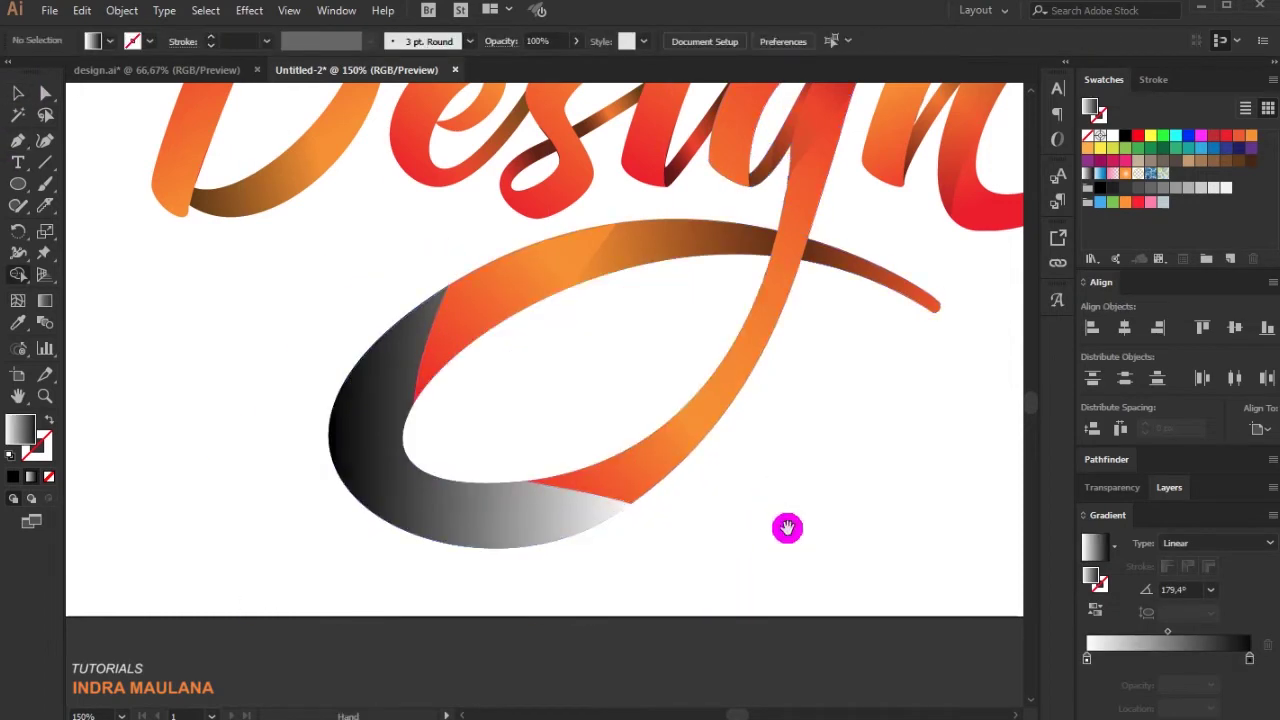
Copy the swash shadow's 60% opacity appearance onto the g's loop piece with the Eyedropper
{"action": "left_click_drag", "start_coordinate": [784, 536], "coordinate": [750, 610]}
{"action": "left_click", "coordinate": [431, 574], "text": "ctrl"}
{"action": "left_click", "coordinate": [591, 320]}
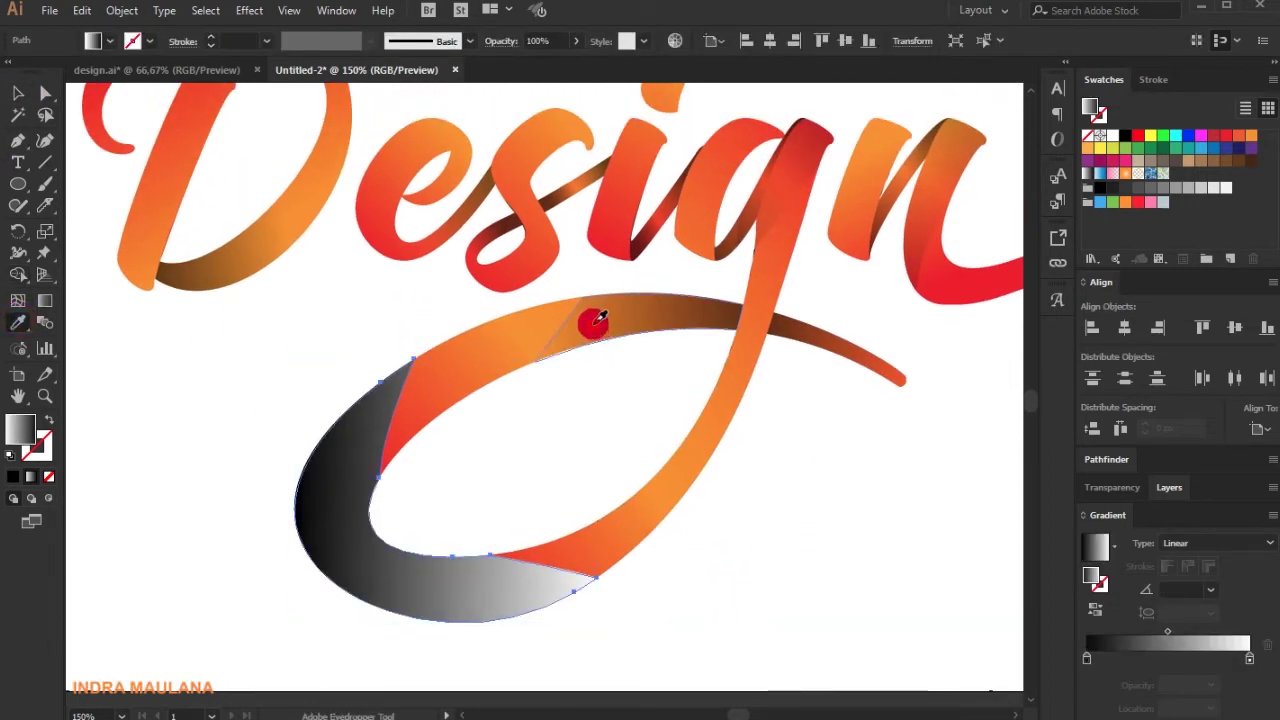
{"action": "left_click", "coordinate": [757, 506], "text": "ctrl"}
{"action": "key", "text": "ctrl+1"}
{"action": "left_click_drag", "start_coordinate": [767, 530], "coordinate": [760, 569]}
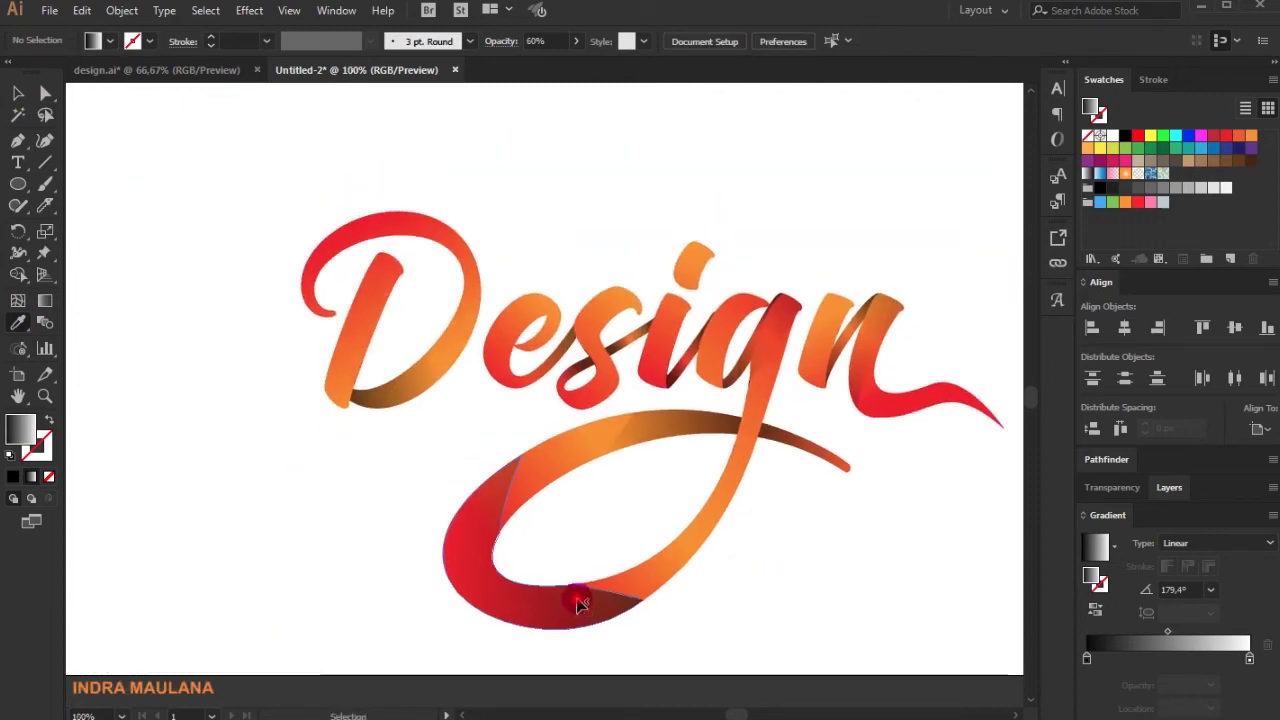
Copy the n's right stem shadow appearance with 19% opacity onto the g's lower loop piece
{"action": "left_click", "coordinate": [577, 599], "text": "ctrl"}
{"action": "left_click", "coordinate": [865, 354]}
{"action": "left_click", "coordinate": [832, 537], "text": "ctrl"}
{"action": "left_click_drag", "start_coordinate": [832, 540], "coordinate": [805, 577]}
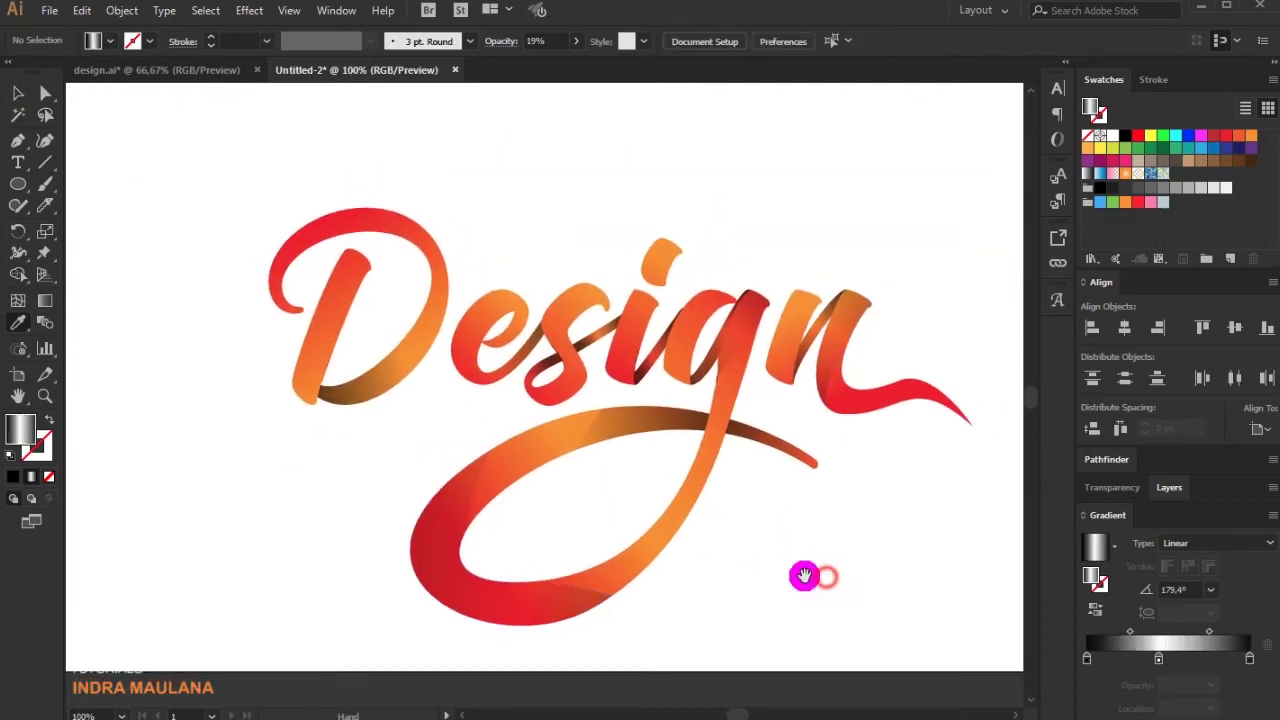
Release the i's compound path to separate its stem and dot
{"action": "left_click", "coordinate": [17, 93]}
{"action": "left_click", "coordinate": [533, 325]}
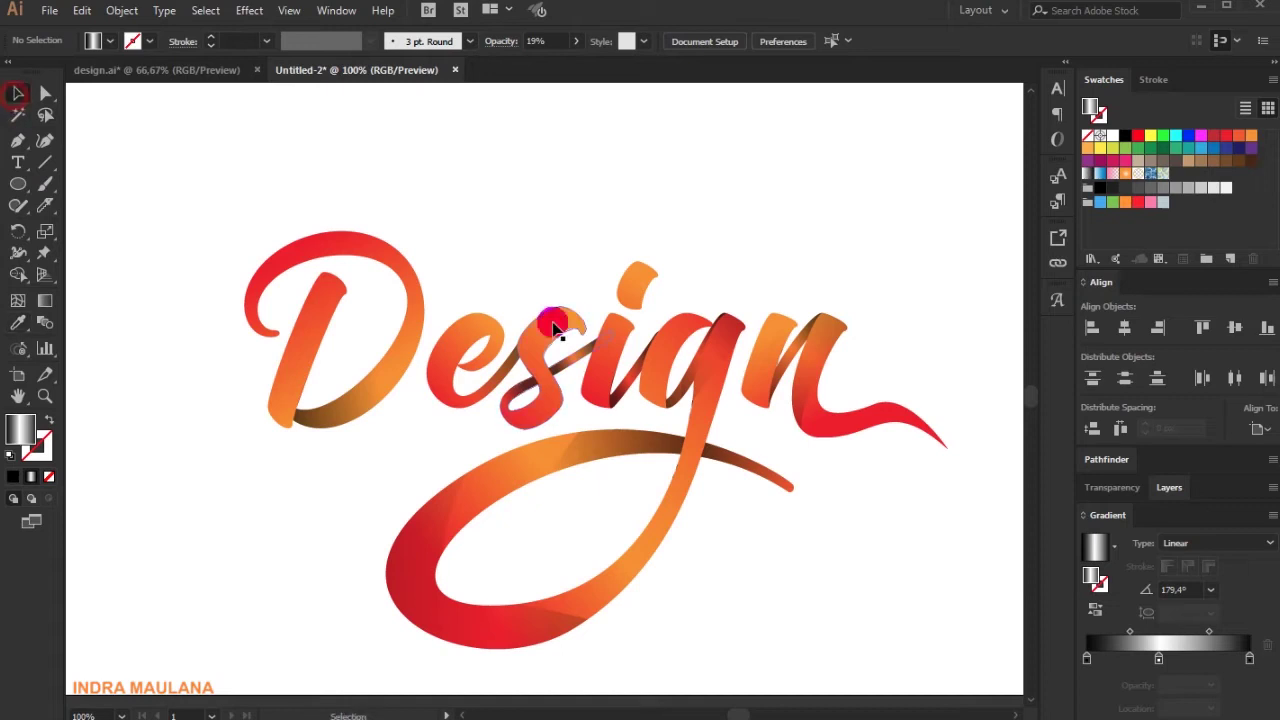
{"action": "right_click", "coordinate": [647, 278]}
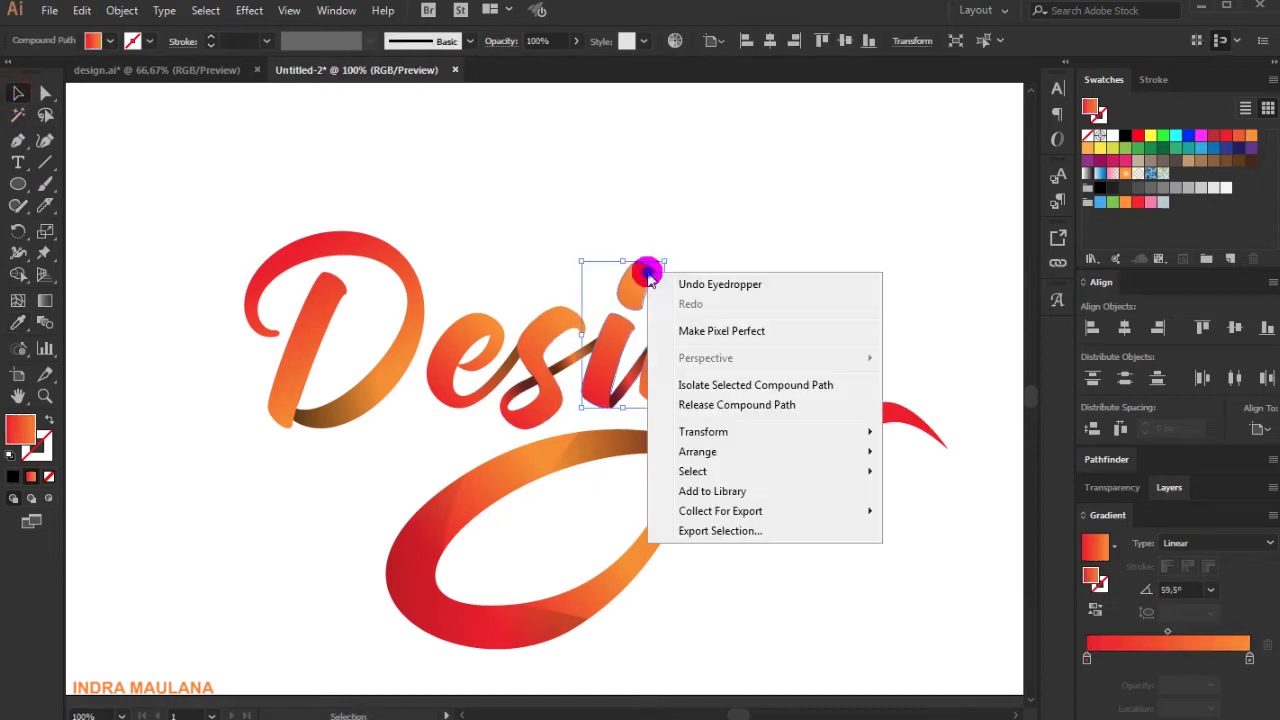
{"action": "left_click", "coordinate": [689, 405]}
{"action": "left_click", "coordinate": [694, 249]}
{"action": "left_click", "coordinate": [642, 289]}
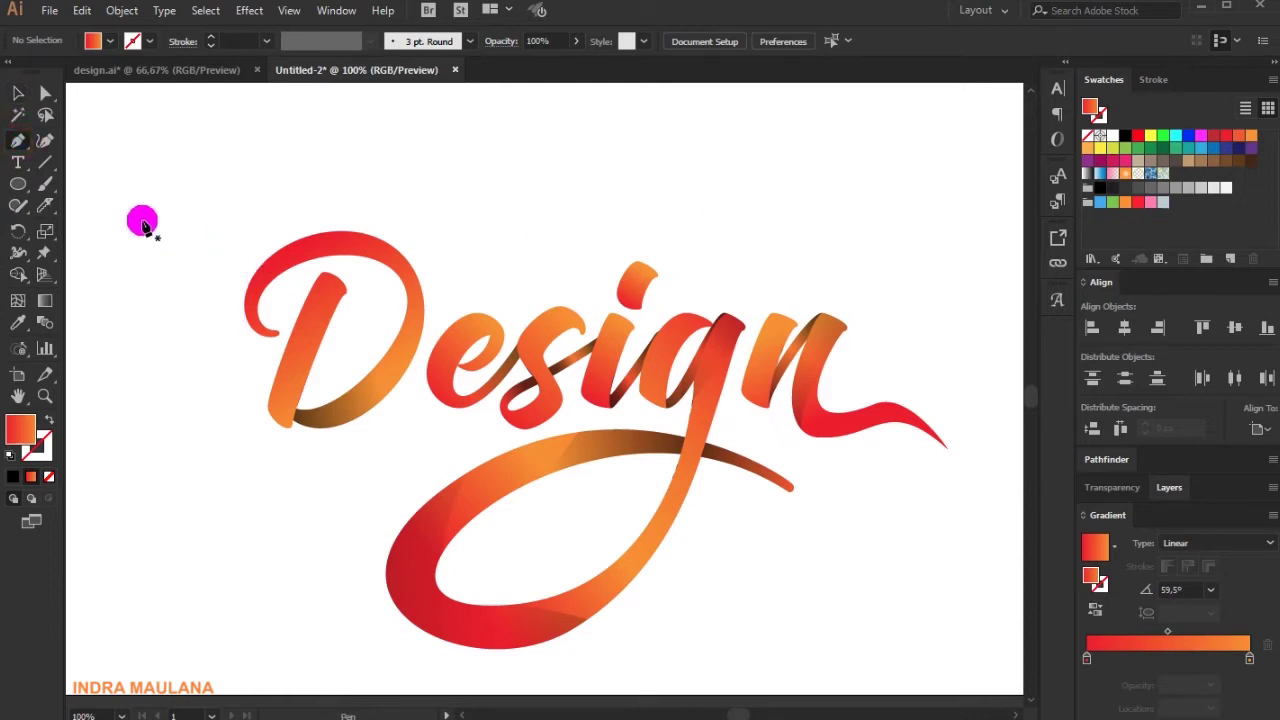
Draw a closed Pen shape around the upper part of the D's straight stem
{"action": "scroll", "coordinate": [258, 248], "scroll_direction": "up", "scroll_amount": 1}
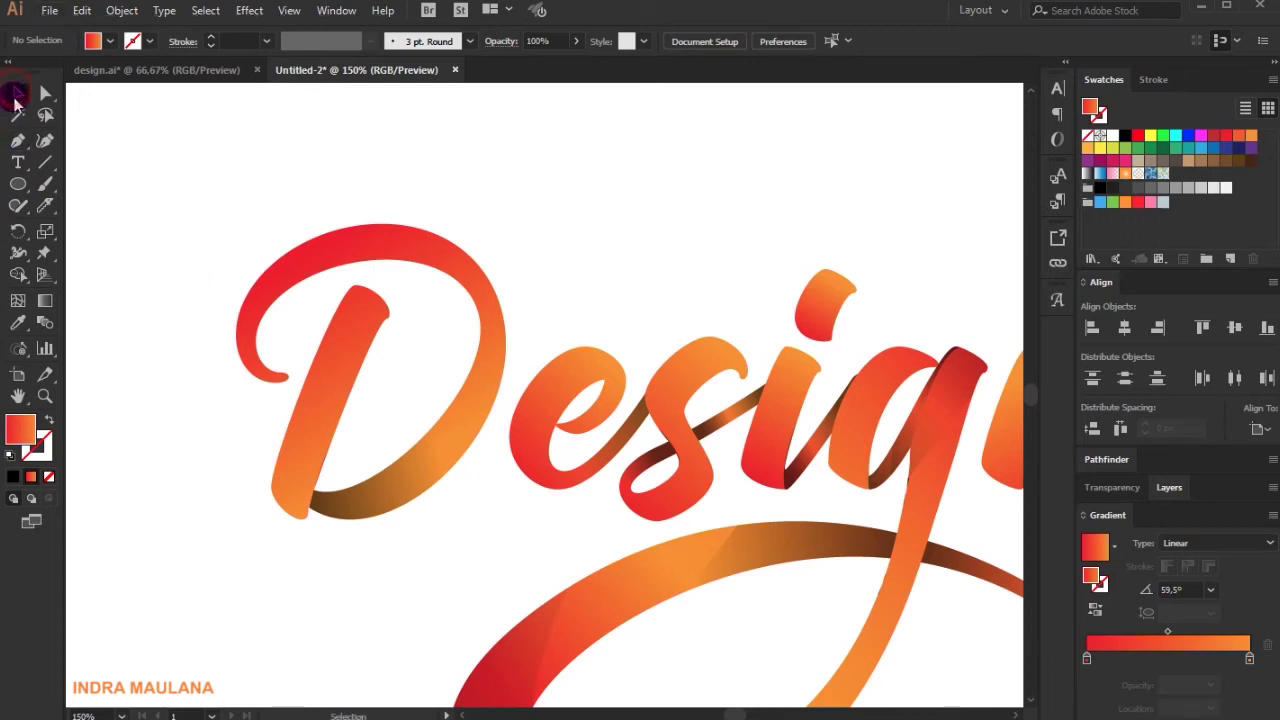
{"action": "left_click", "coordinate": [18, 140]}
{"action": "scroll", "coordinate": [280, 358], "scroll_direction": "up", "scroll_amount": 1}
{"action": "left_click_drag", "start_coordinate": [276, 439], "coordinate": [391, 450]}
{"action": "left_click", "coordinate": [391, 447]}
{"action": "left_click", "coordinate": [450, 283]}
{"action": "left_click_drag", "start_coordinate": [353, 245], "coordinate": [346, 252]}
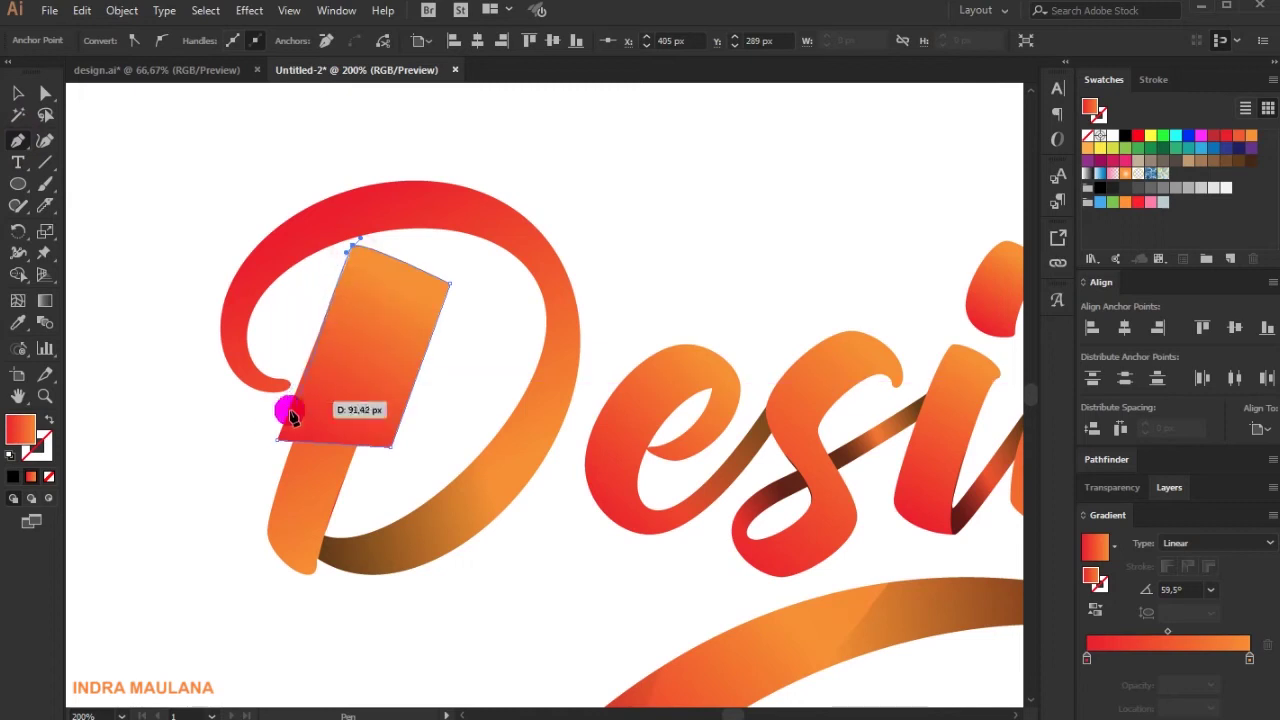
{"action": "left_click", "coordinate": [278, 443]}
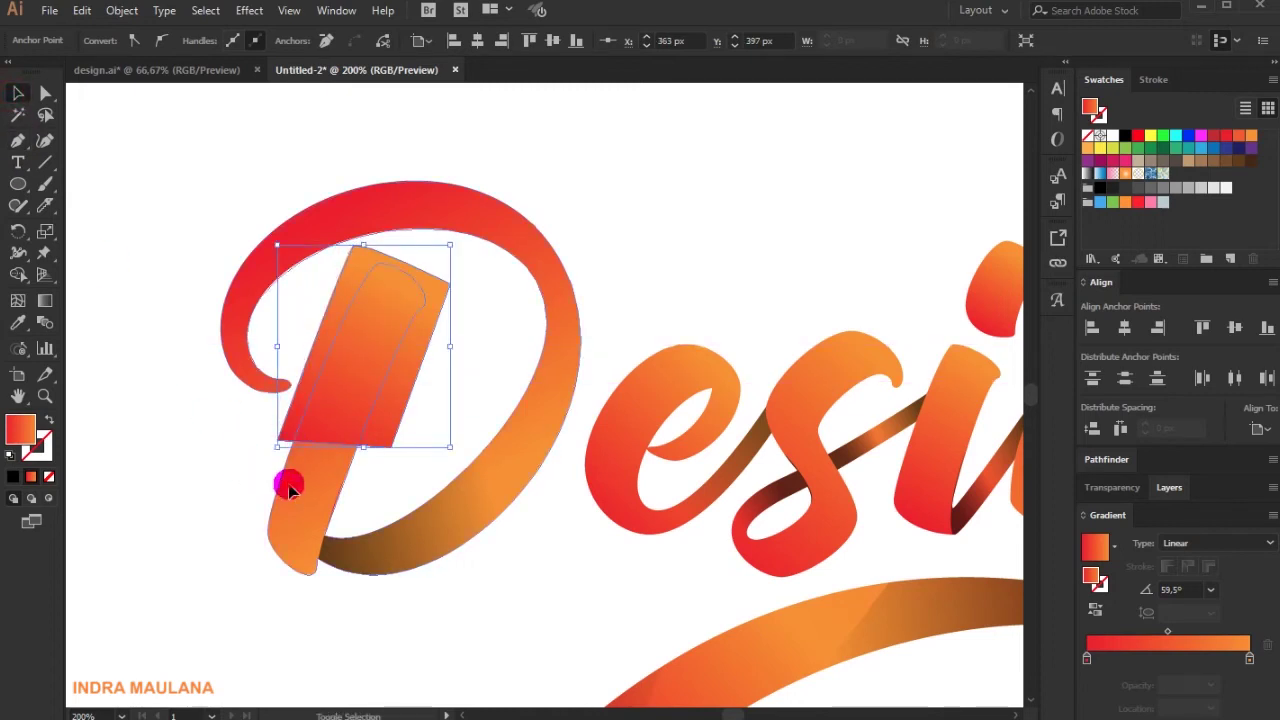
Select the drawn shape with the D, trim it to the upper stem with Shape Builder and select the resulting piece
{"action": "left_click", "coordinate": [286, 486], "text": "shift"}
{"action": "key", "text": "shift+m"}
{"action": "left_click", "coordinate": [438, 326], "text": "alt"}
{"action": "left_click", "coordinate": [699, 191], "text": "ctrl"}
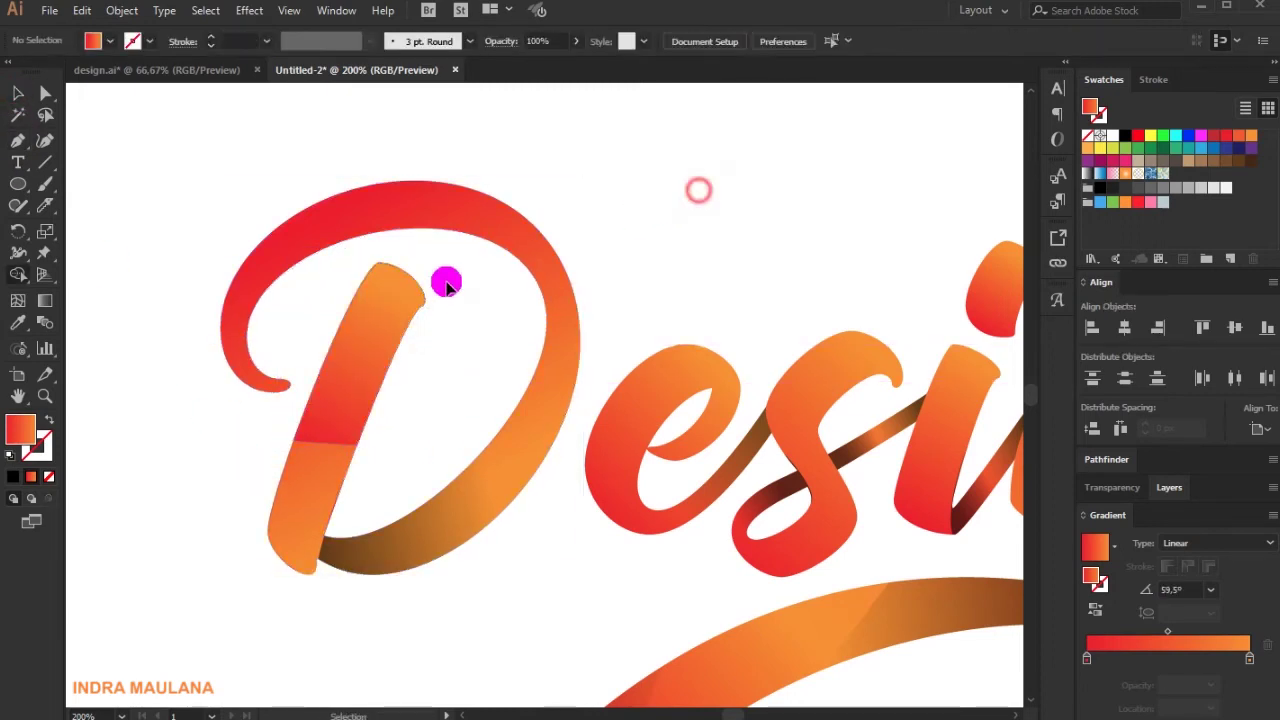
{"action": "left_click", "coordinate": [379, 321], "text": "ctrl"}
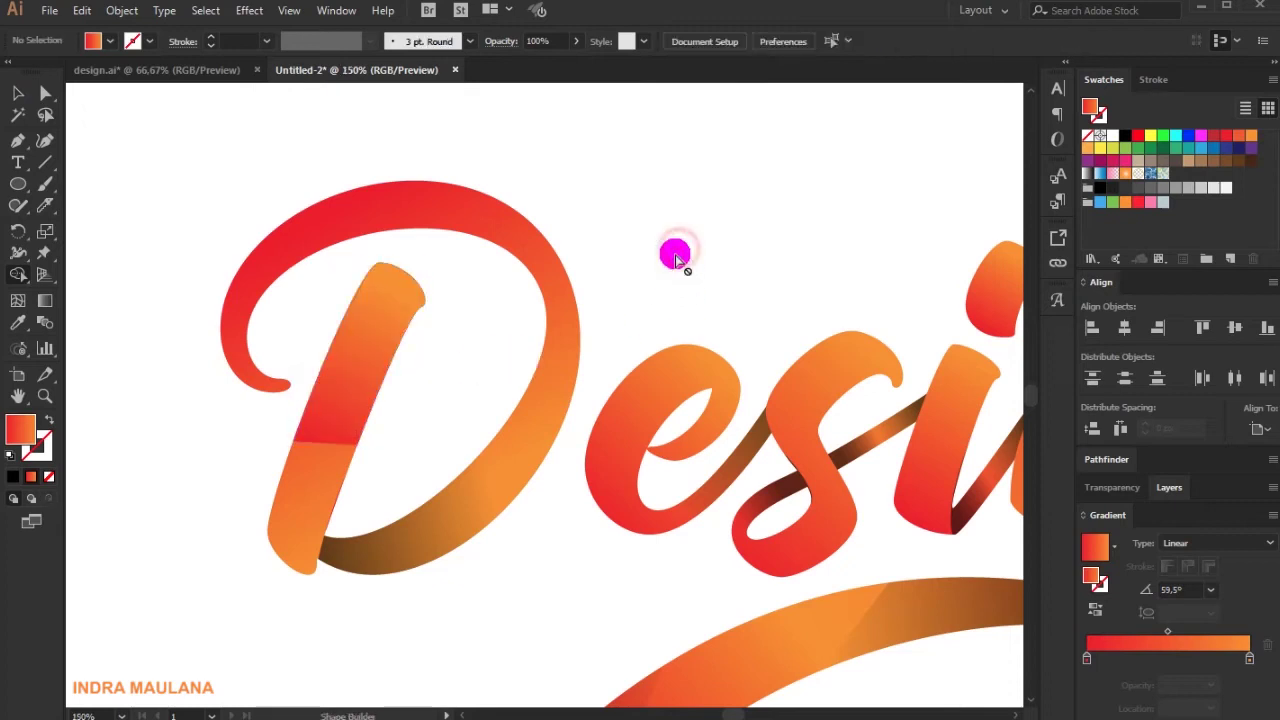
Try copying the existing 19% opacity shadow appearance from the g onto the D's upper stem piece
{"action": "scroll", "coordinate": [677, 256], "scroll_direction": "down", "scroll_amount": 1}
{"action": "left_click", "coordinate": [16, 324]}
{"action": "left_click", "coordinate": [617, 625]}
{"action": "left_click", "coordinate": [259, 563], "text": "ctrl"}
{"action": "scroll", "coordinate": [259, 540], "scroll_direction": "down", "scroll_amount": 1}
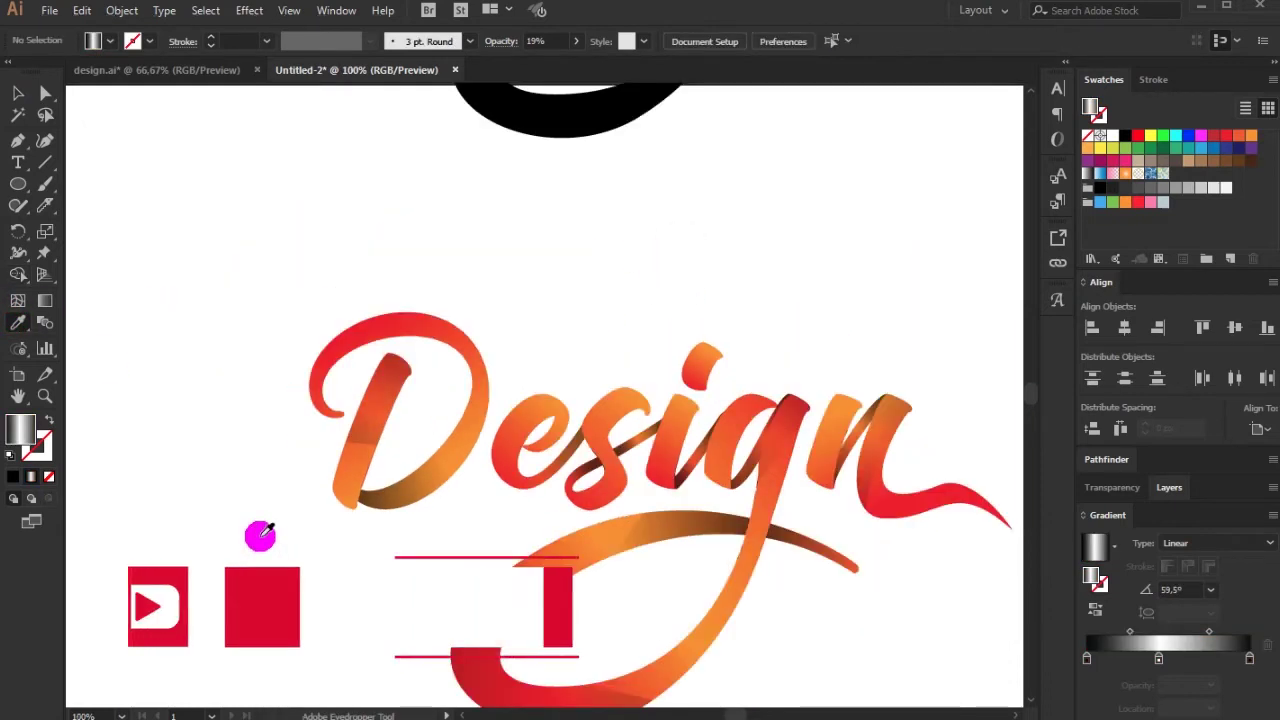
Copy the e's connecting-stroke shadow appearance onto the D's upper stem piece and set its opacity to 16%
{"action": "left_click", "coordinate": [342, 381], "text": "ctrl"}
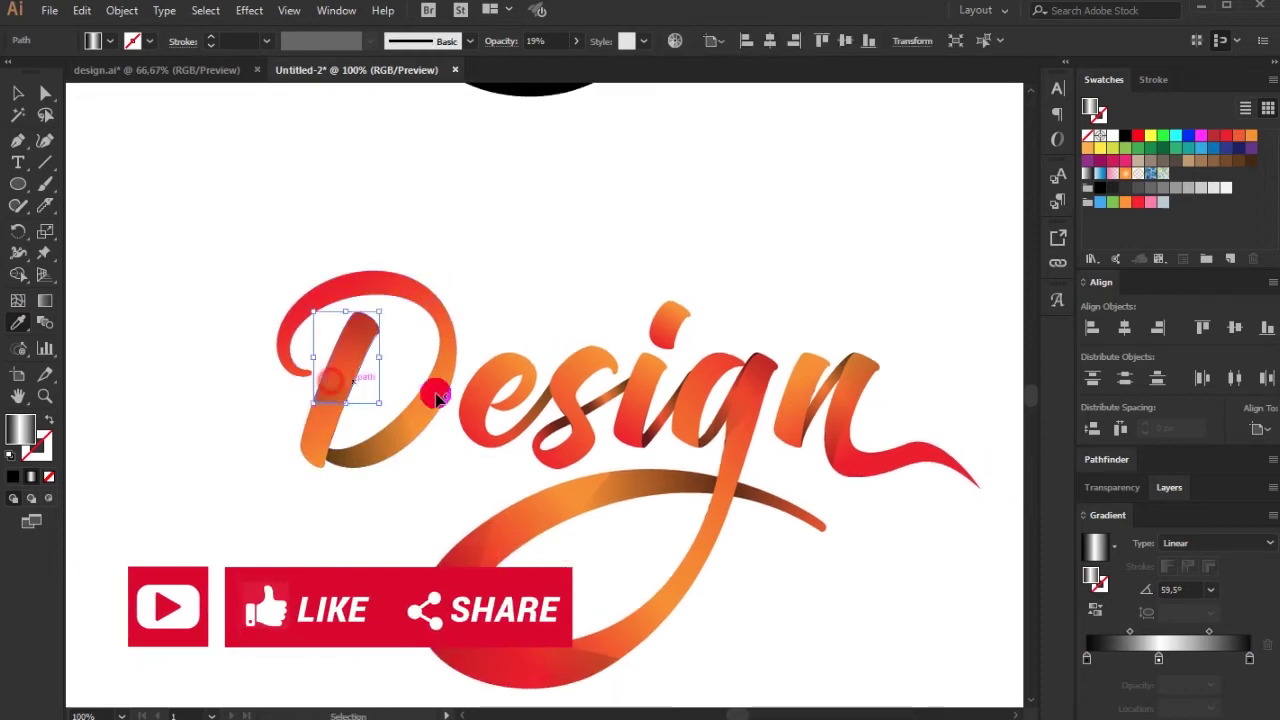
{"action": "left_click", "coordinate": [525, 421]}
{"action": "left_click", "coordinate": [365, 500], "text": "ctrl"}
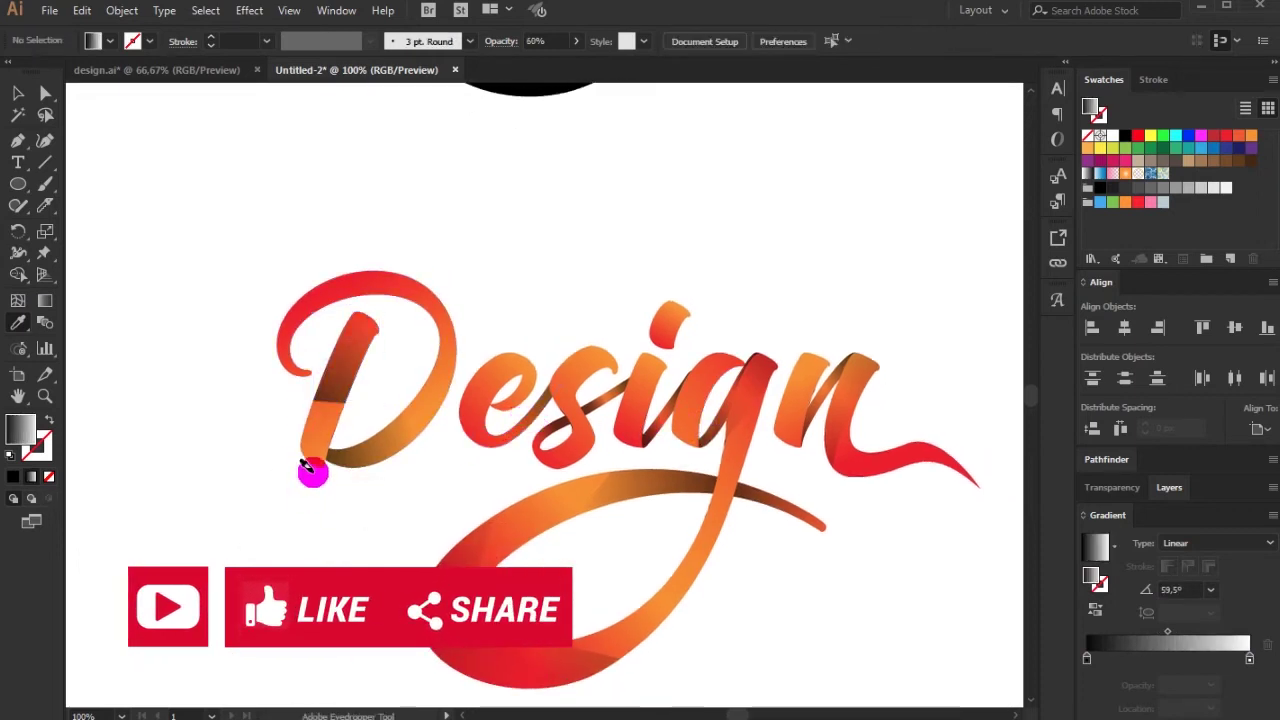
{"action": "left_click", "coordinate": [353, 358], "text": "ctrl"}
{"action": "left_click", "coordinate": [575, 44]}
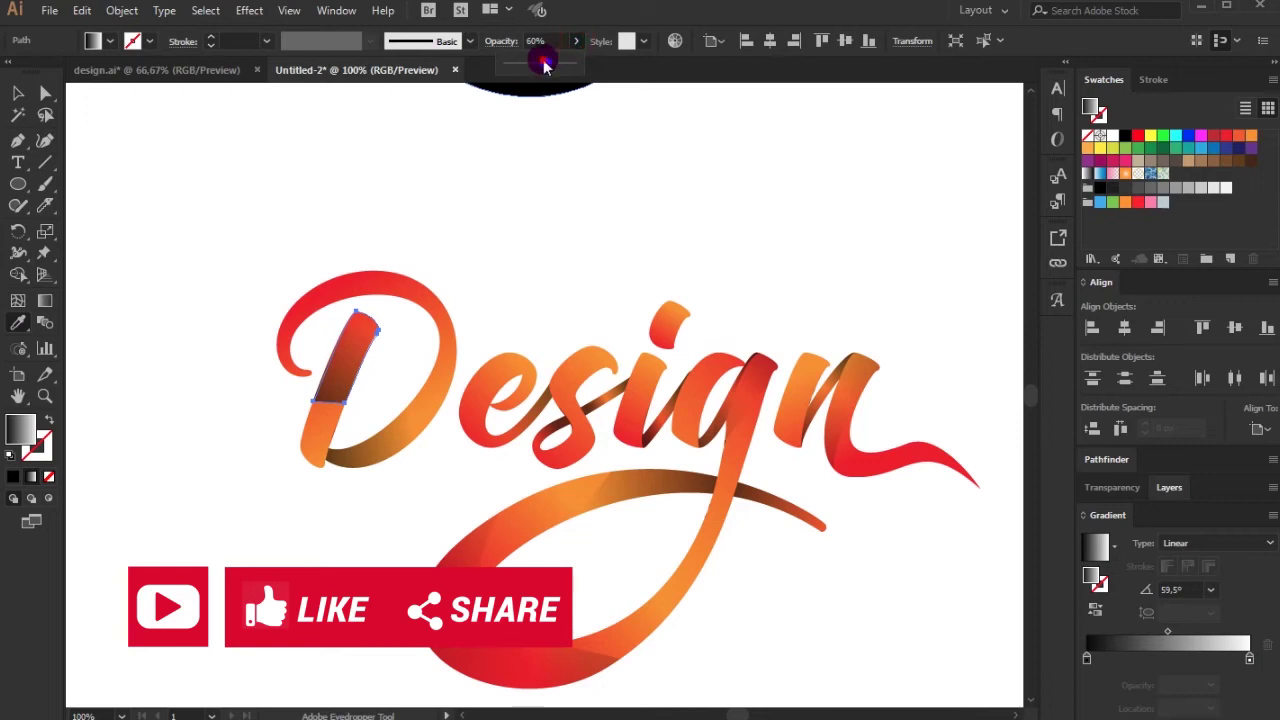
{"action": "left_click_drag", "start_coordinate": [517, 64], "coordinate": [513, 64]}
{"action": "left_click", "coordinate": [357, 184], "text": "ctrl"}
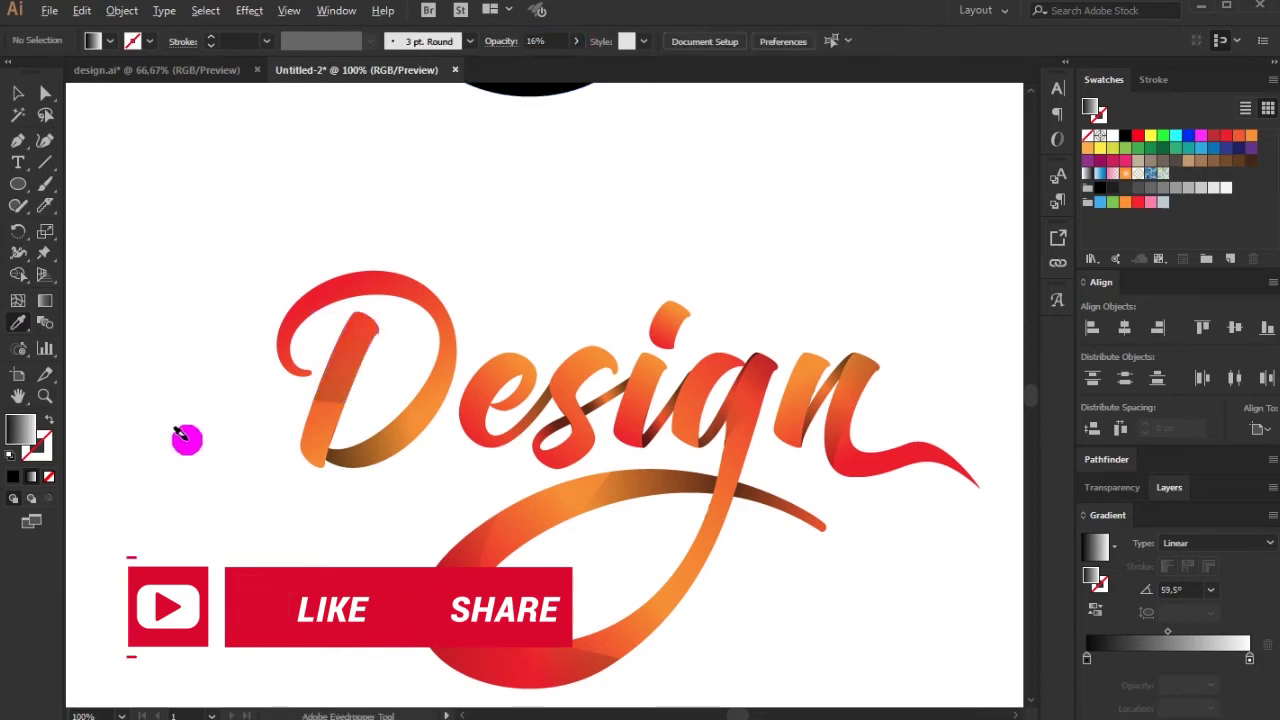
Set the Pen tool to draw with a white stroke and no fill
{"action": "scroll", "coordinate": [193, 442], "scroll_direction": "up", "scroll_amount": 1}
{"action": "scroll", "coordinate": [193, 442], "scroll_direction": "down", "scroll_amount": 1}
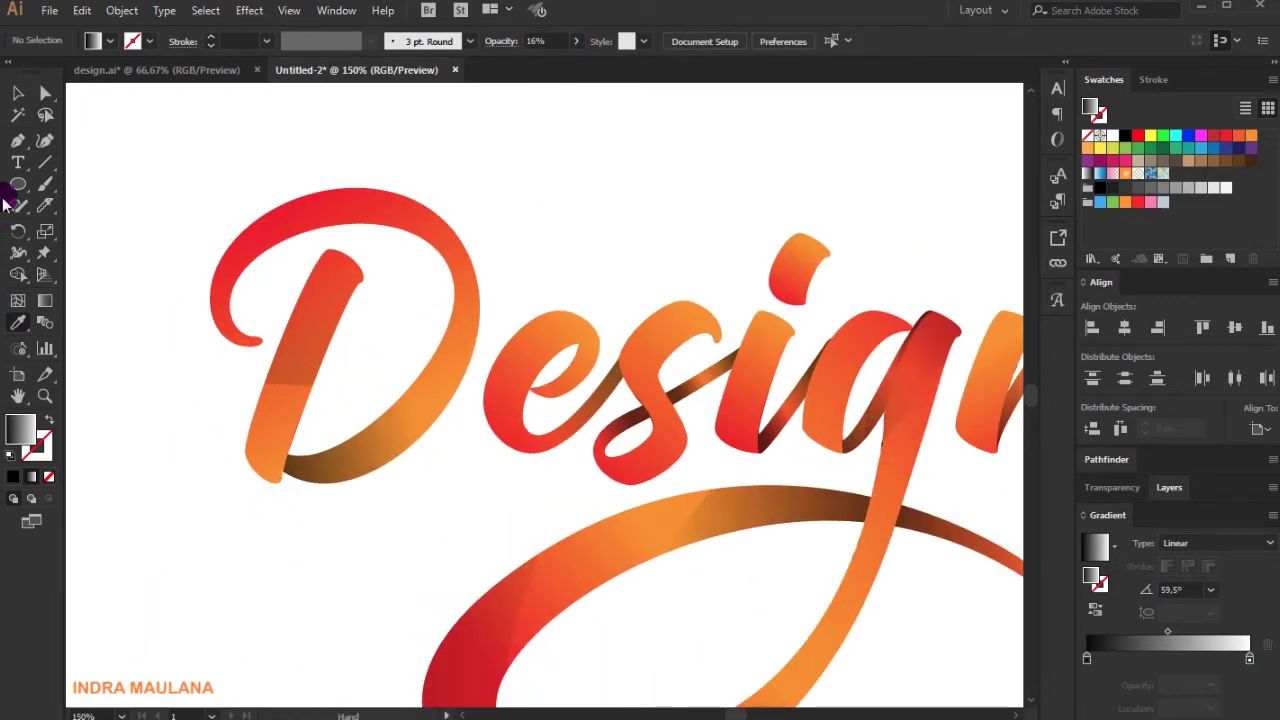
{"action": "left_click", "coordinate": [18, 140]}
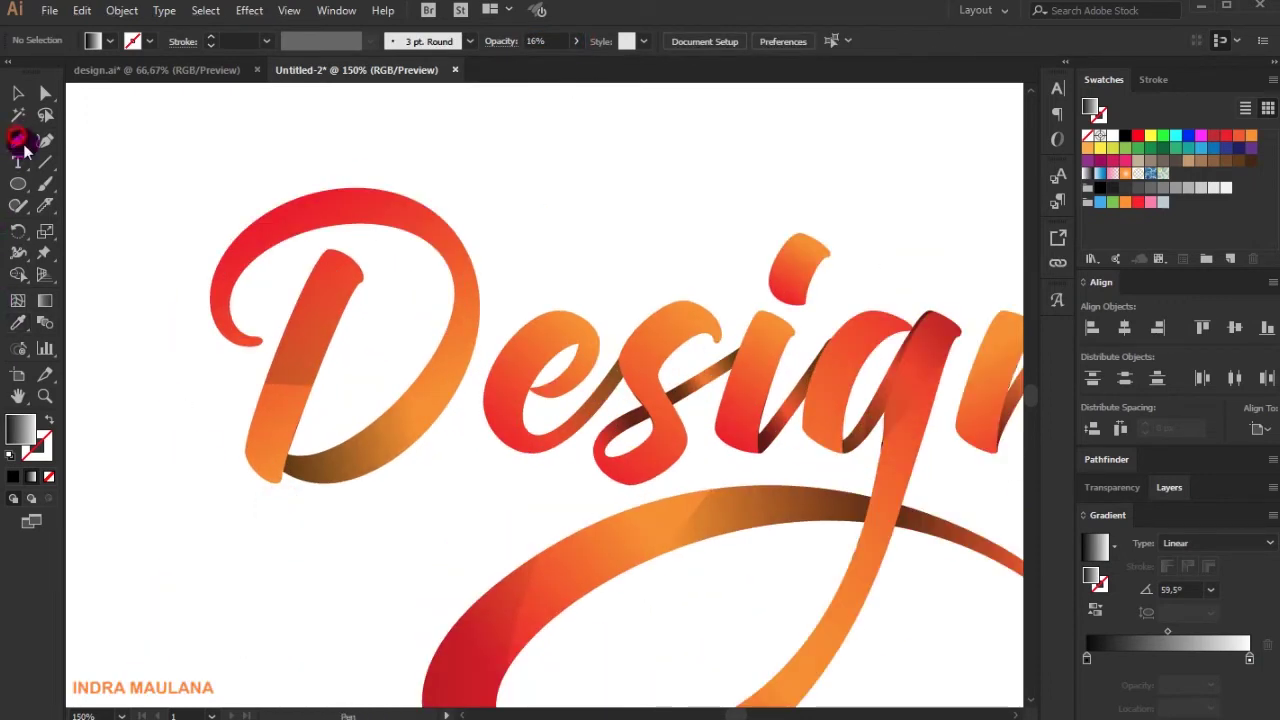
{"action": "left_click_drag", "start_coordinate": [349, 230], "coordinate": [282, 223]}
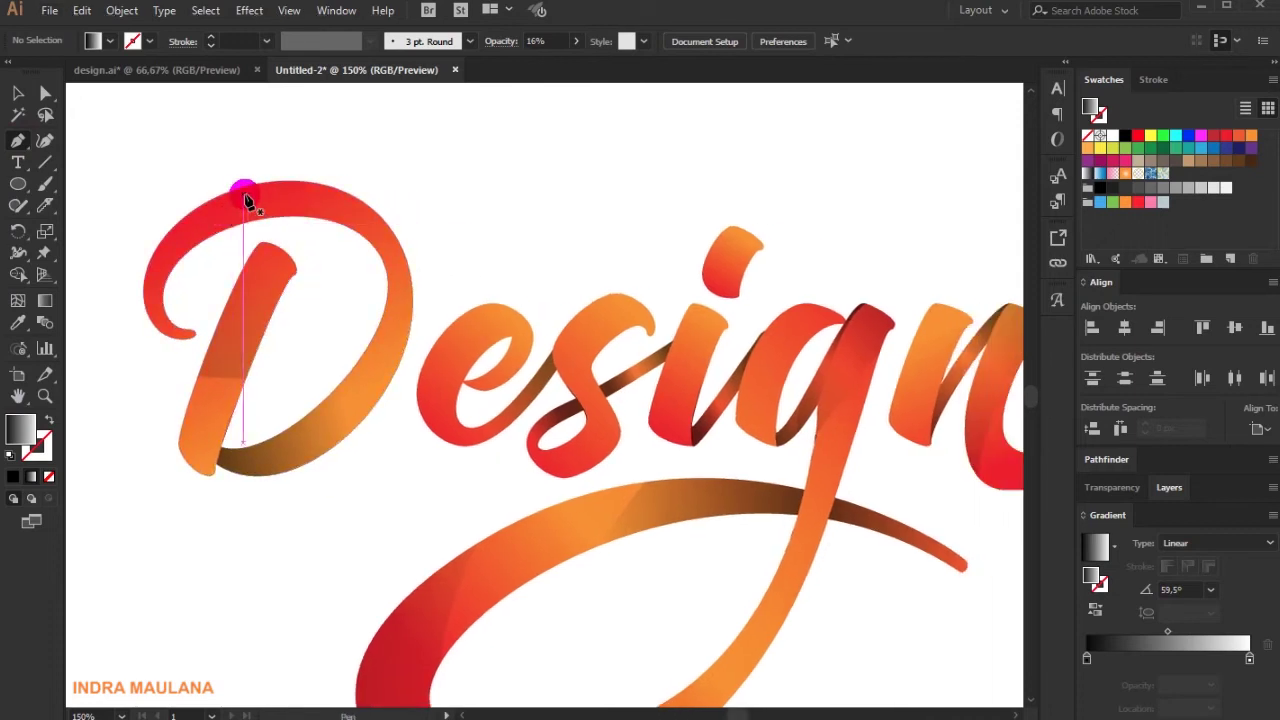
{"action": "left_click", "coordinate": [1112, 137]}
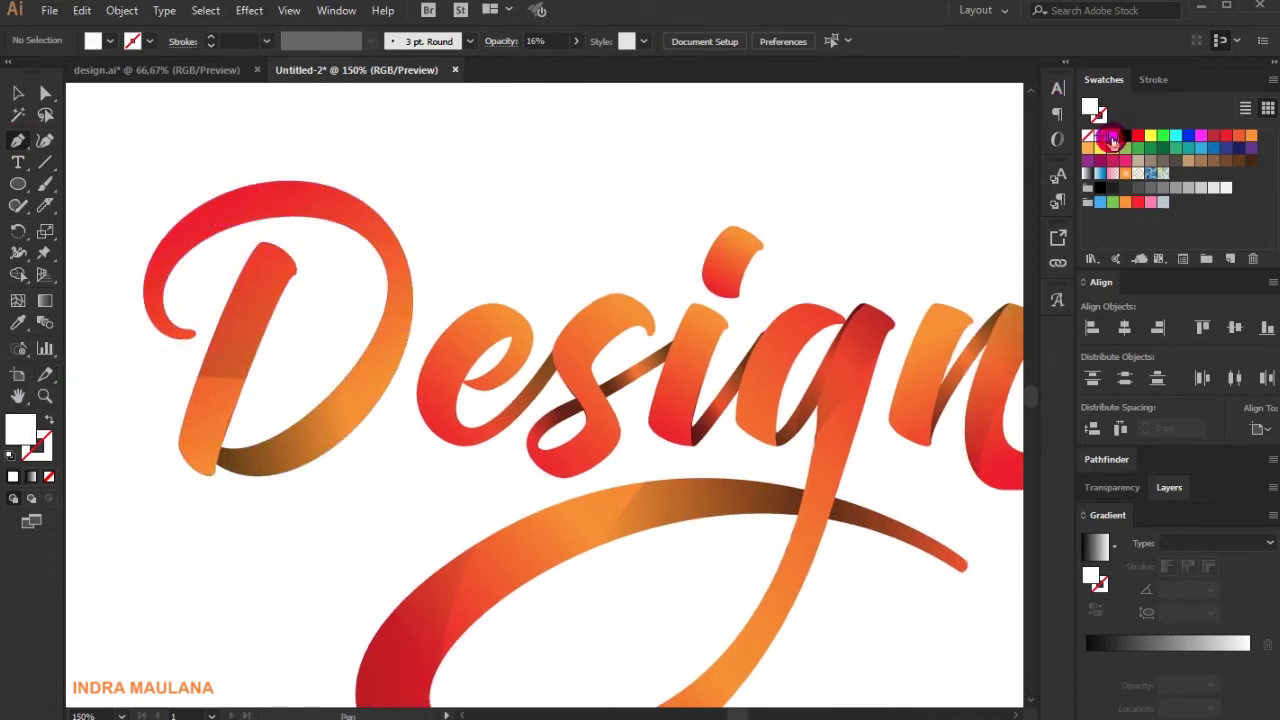
{"action": "left_click", "coordinate": [50, 418]}
Draw an open curved Pen highlight inside the outer edge of the D's bowl, from its upper left to its right side
{"action": "scroll", "coordinate": [124, 199], "scroll_direction": "up", "scroll_amount": 2}
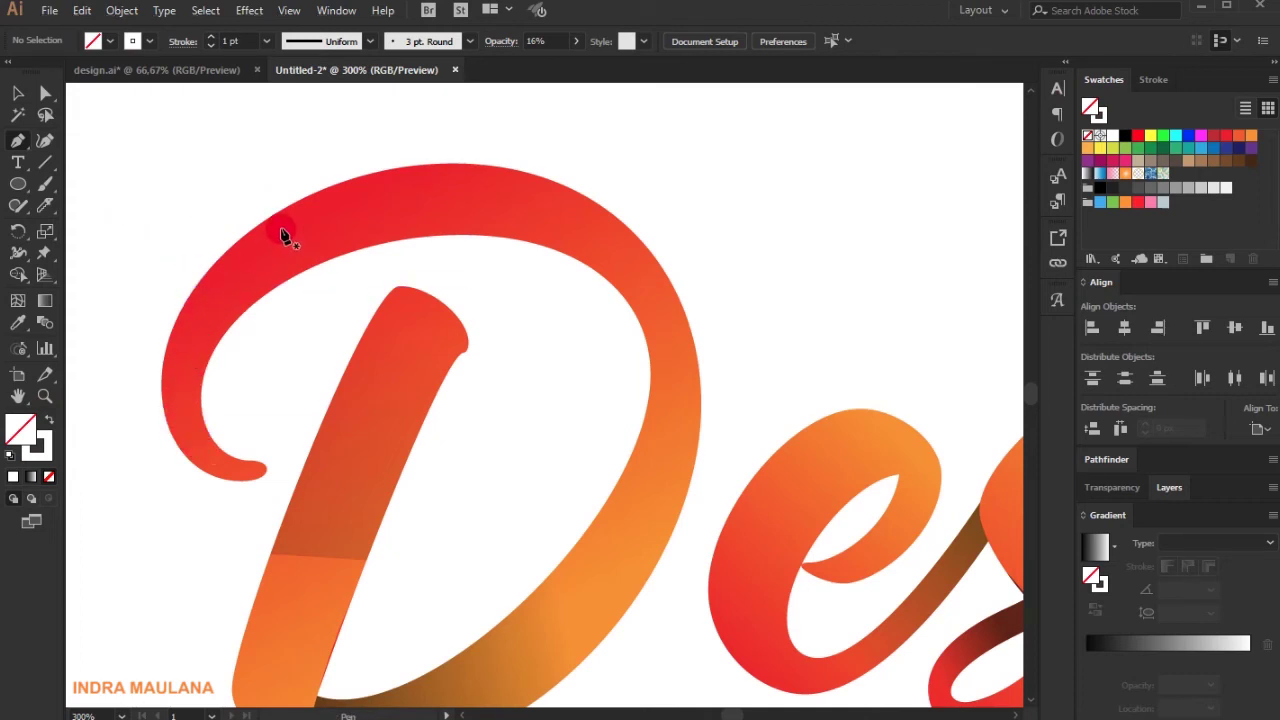
{"action": "left_click", "coordinate": [243, 251]}
{"action": "left_click_drag", "start_coordinate": [690, 392], "coordinate": [717, 597]}
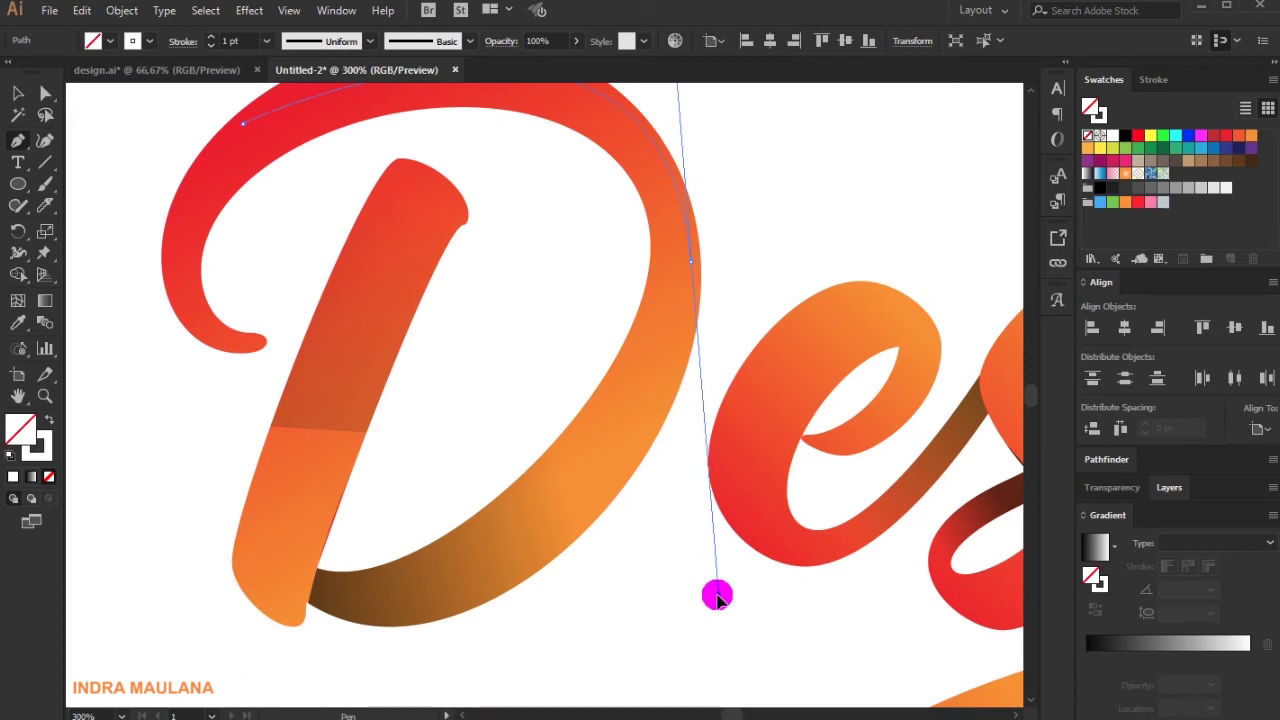
{"action": "scroll", "coordinate": [714, 434], "scroll_direction": "down", "scroll_amount": 1}
{"action": "key", "text": "ctrl+z"}
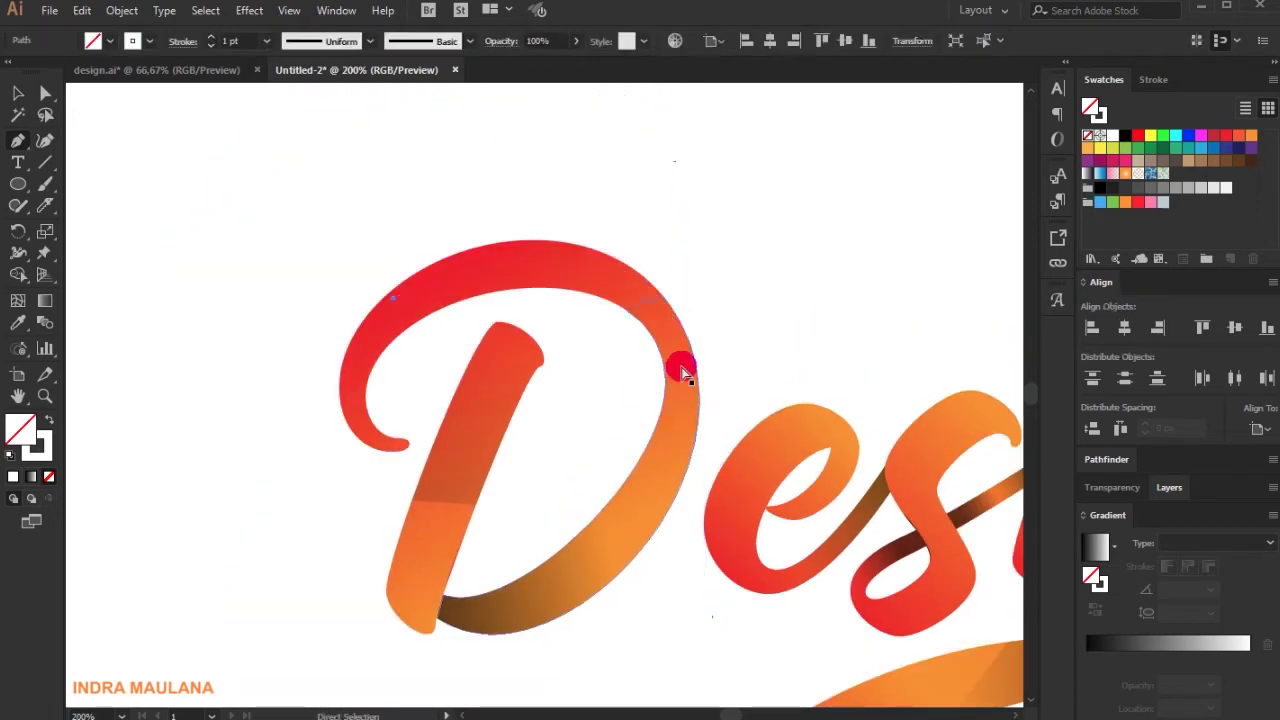
{"action": "left_click_drag", "start_coordinate": [689, 381], "coordinate": [731, 598]}
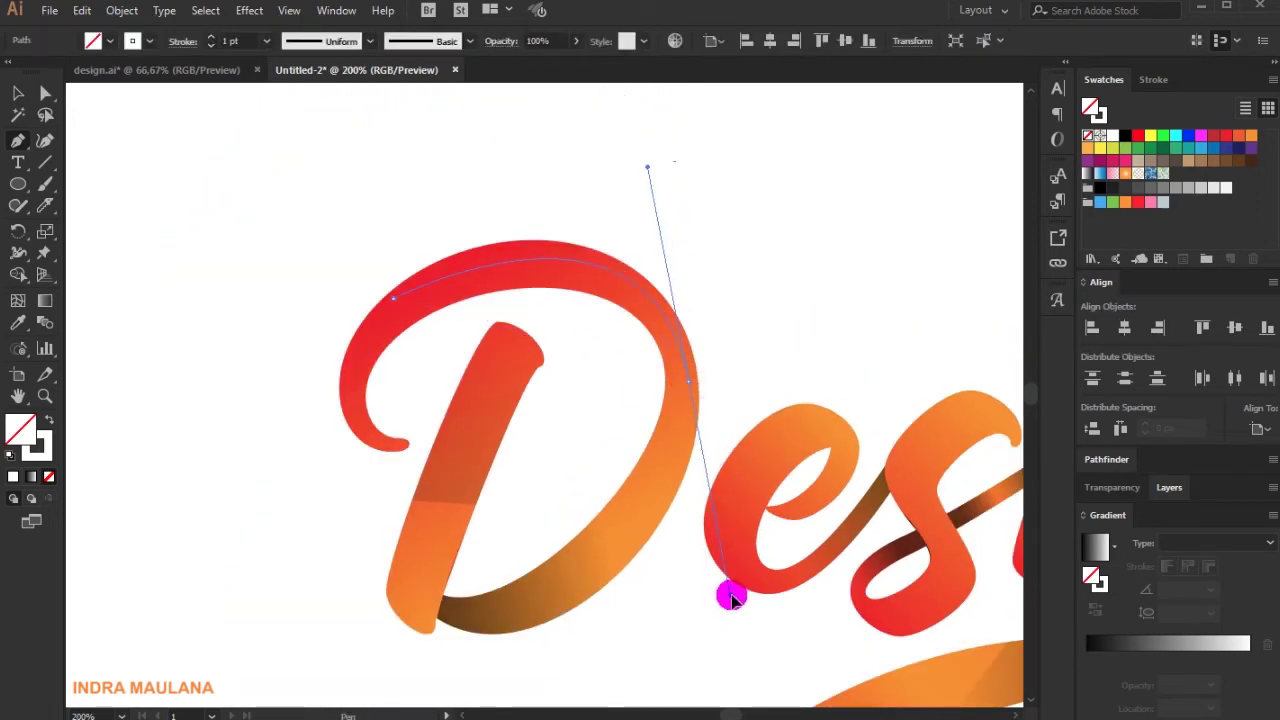
{"action": "left_click_drag", "start_coordinate": [744, 617], "coordinate": [747, 615]}
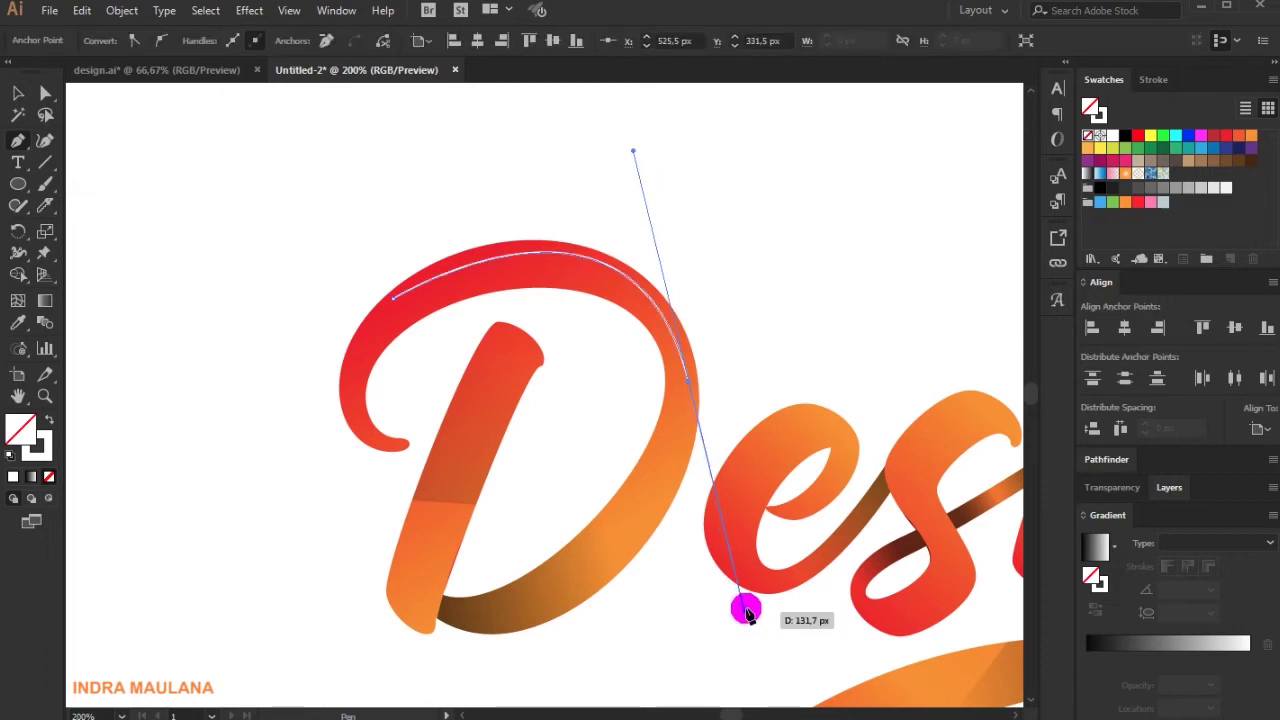
{"action": "left_click", "coordinate": [17, 92]}
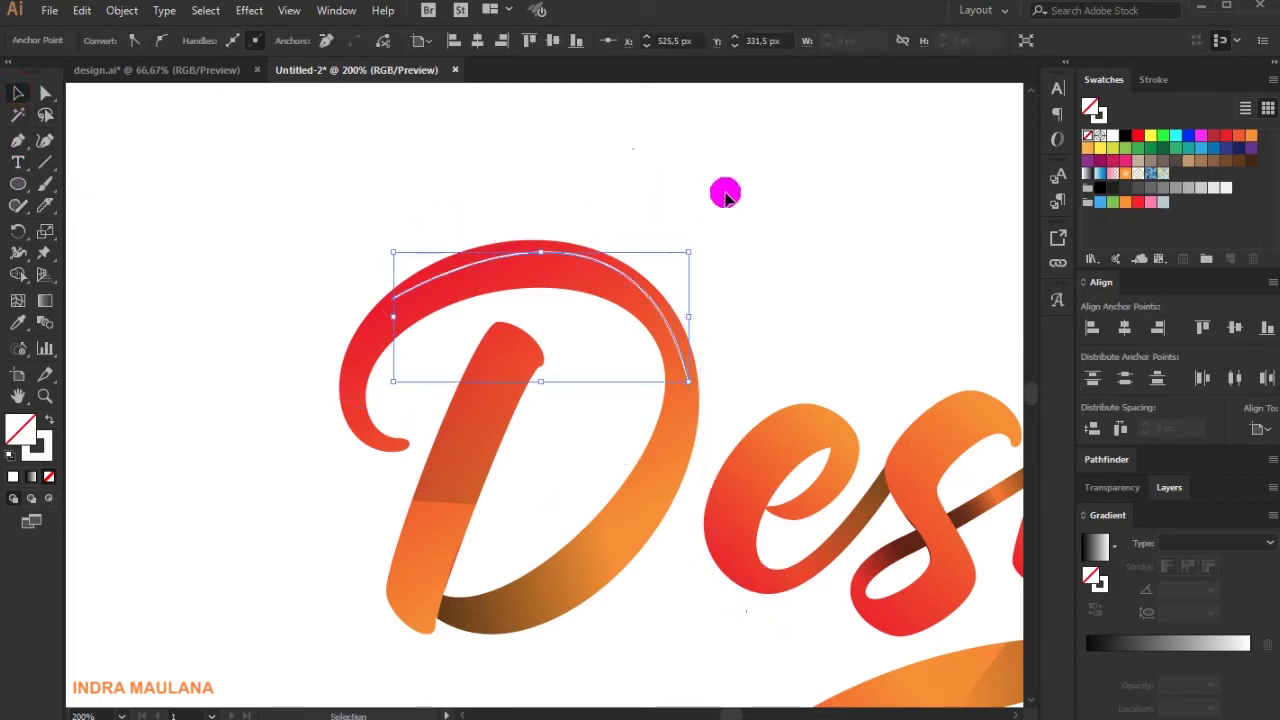
{"action": "left_click", "coordinate": [728, 190]}
{"action": "left_click_drag", "start_coordinate": [826, 240], "coordinate": [649, 200]}
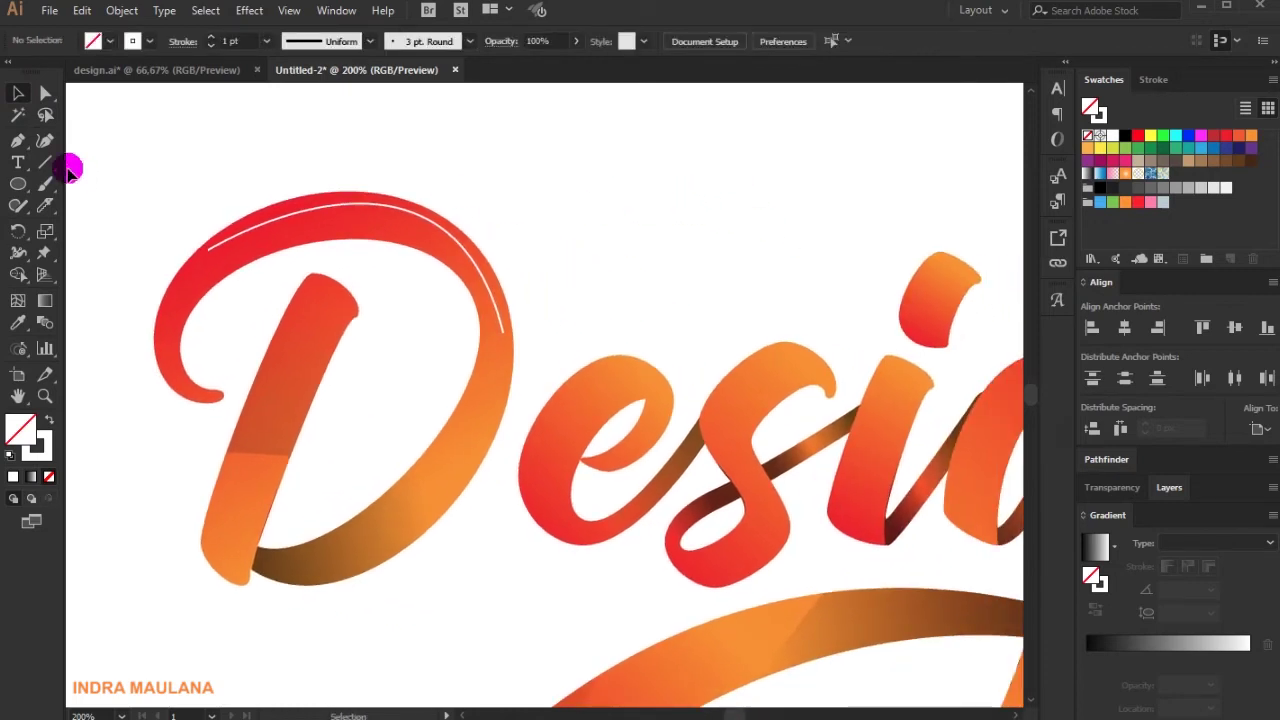
Draw a curved Pen highlight along the upper left edge and top of the e, then deselect it
{"action": "scroll", "coordinate": [648, 444], "scroll_direction": "up", "scroll_amount": 2}
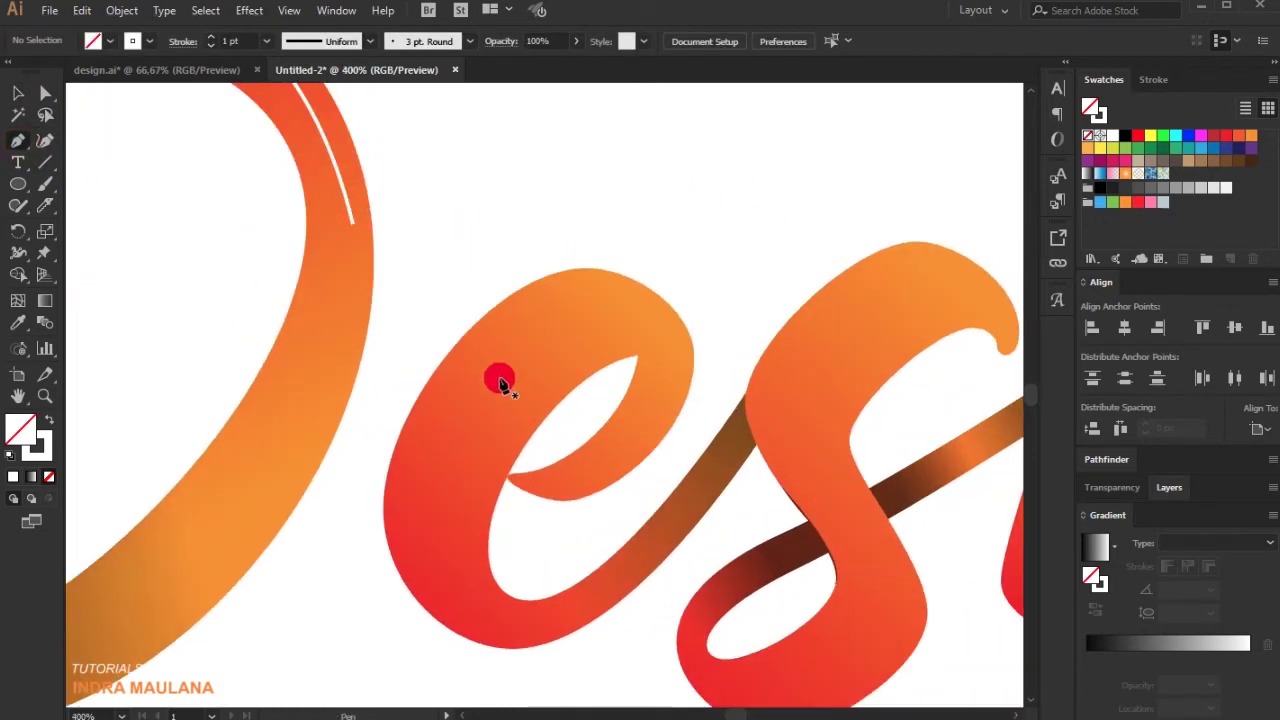
{"action": "left_click", "coordinate": [421, 418]}
{"action": "left_click_drag", "start_coordinate": [651, 302], "coordinate": [777, 397]}
{"action": "left_click", "coordinate": [18, 93]}
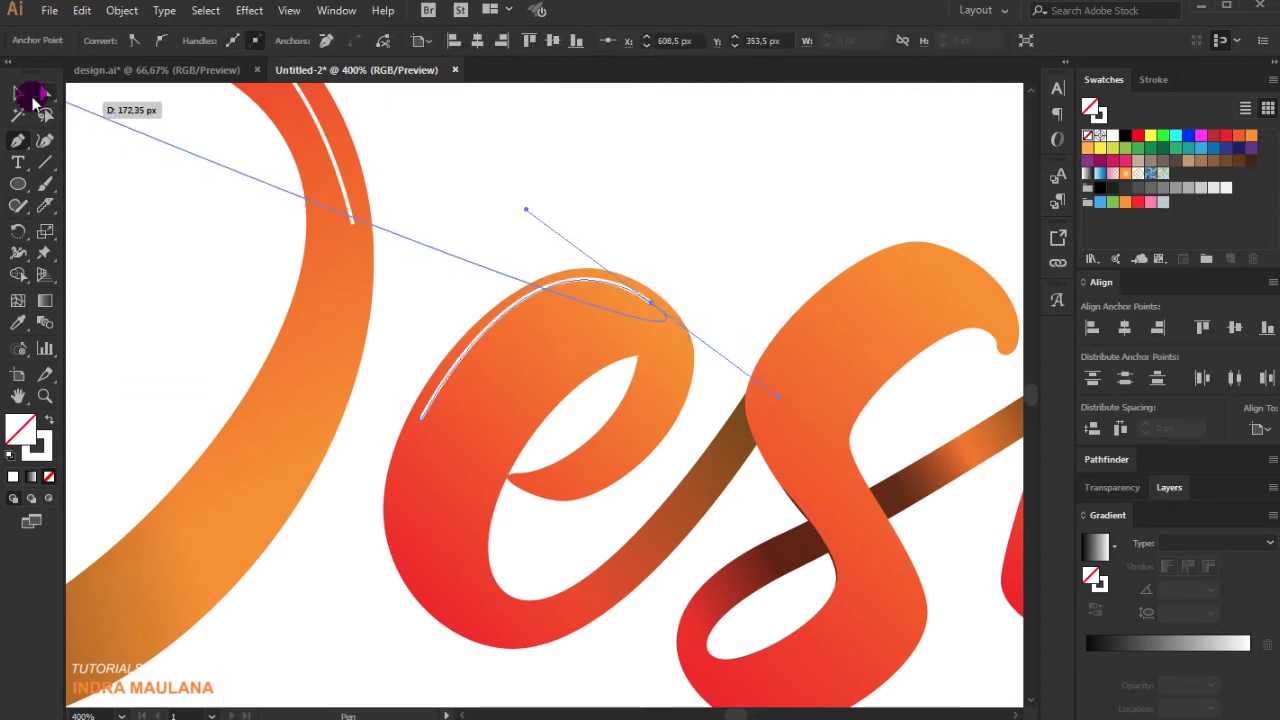
{"action": "left_click", "coordinate": [552, 173]}
{"action": "left_click_drag", "start_coordinate": [741, 223], "coordinate": [566, 223]}
Draw a short curved Pen highlight on the lower right part of the e's inner loop
{"action": "scroll", "coordinate": [551, 220], "scroll_direction": "down", "scroll_amount": 1}
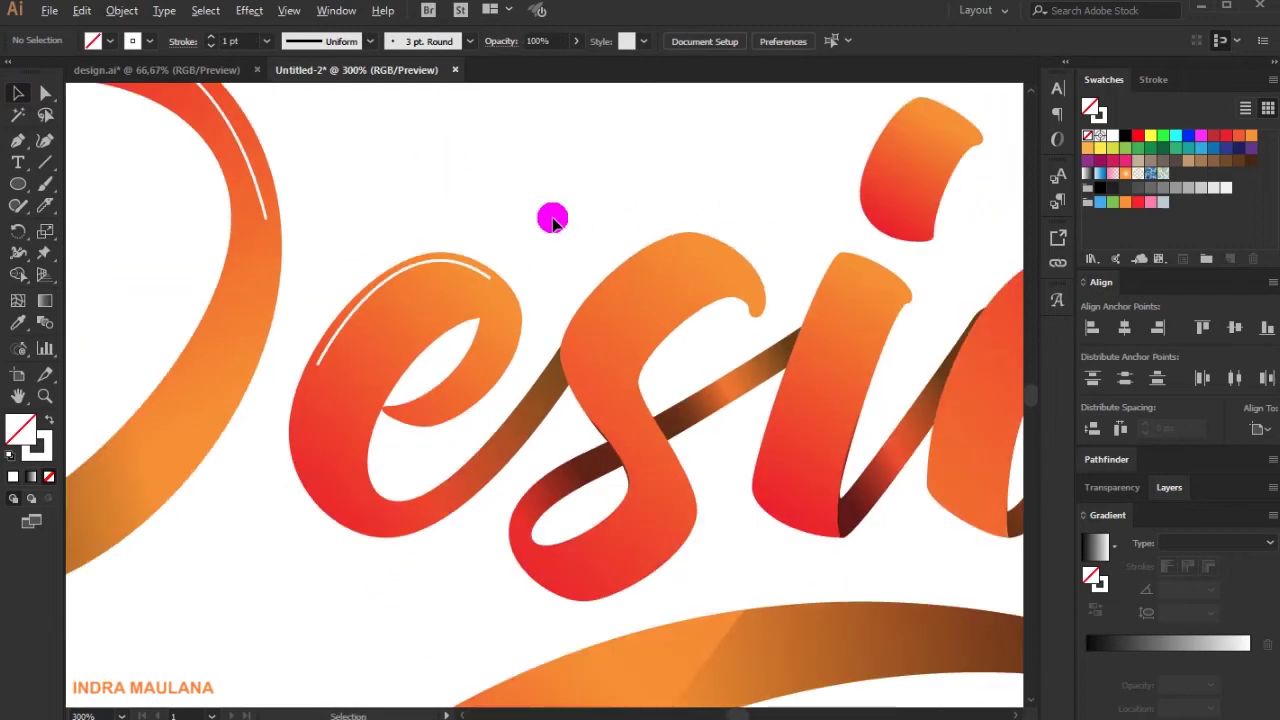
{"action": "left_click_drag", "start_coordinate": [666, 290], "coordinate": [590, 281]}
{"action": "left_click", "coordinate": [17, 142]}
{"action": "scroll", "coordinate": [419, 338], "scroll_direction": "up", "scroll_amount": 1}
{"action": "left_click", "coordinate": [323, 440]}
{"action": "left_click_drag", "start_coordinate": [435, 336], "coordinate": [462, 253]}
{"action": "left_click", "coordinate": [510, 225], "text": "ctrl"}
Draw curved Pen highlights along the top of the s and the upper left of the i's stem
{"action": "left_click_drag", "start_coordinate": [598, 223], "coordinate": [470, 240]}
{"action": "left_click", "coordinate": [433, 291]}
{"action": "left_click_drag", "start_coordinate": [634, 262], "coordinate": [711, 360]}
{"action": "left_click", "coordinate": [522, 350]}
{"action": "mouse_move", "coordinate": [740, 240]}
{"action": "left_mouse_down"}
{"action": "mouse_move", "coordinate": [560, 233]}
{"action": "mouse_move", "coordinate": [667, 284]}
{"action": "left_mouse_up"}
{"action": "left_click", "coordinate": [777, 174], "text": "ctrl"}
Draw curved Pen highlights on the upper left of the i's dot and along the top of the g's bowl
{"action": "left_click_drag", "start_coordinate": [777, 165], "coordinate": [671, 320]}
{"action": "left_click", "coordinate": [510, 310]}
{"action": "left_click_drag", "start_coordinate": [604, 199], "coordinate": [661, 230]}
{"action": "left_click_drag", "start_coordinate": [770, 240], "coordinate": [507, 156]}
{"action": "left_click", "coordinate": [368, 474]}
{"action": "left_click_drag", "start_coordinate": [592, 334], "coordinate": [719, 404]}
Draw a curved Pen highlight along the upper left edge of each of the n's two stems
{"action": "mouse_move", "coordinate": [762, 331]}
{"action": "left_mouse_down"}
{"action": "mouse_move", "coordinate": [611, 234]}
{"action": "mouse_move", "coordinate": [470, 252]}
{"action": "left_mouse_up"}
{"action": "left_click", "coordinate": [481, 452]}
{"action": "left_click_drag", "start_coordinate": [598, 250], "coordinate": [672, 276]}
{"action": "left_click", "coordinate": [769, 204], "text": "ctrl"}
{"action": "left_click_drag", "start_coordinate": [737, 198], "coordinate": [596, 191]}
{"action": "left_click", "coordinate": [560, 386]}
{"action": "left_click_drag", "start_coordinate": [654, 232], "coordinate": [720, 251]}
Draw a curved Pen highlight along the upper edge of the n's tail swash
{"action": "left_click_drag", "start_coordinate": [840, 420], "coordinate": [532, 227]}
{"action": "left_click", "coordinate": [534, 431]}
{"action": "left_click_drag", "start_coordinate": [740, 497], "coordinate": [783, 571]}
Draw a long curved Pen highlight along the outer upper edge of the g's large lower loop
{"action": "scroll", "coordinate": [843, 491], "scroll_direction": "down", "scroll_amount": 3}
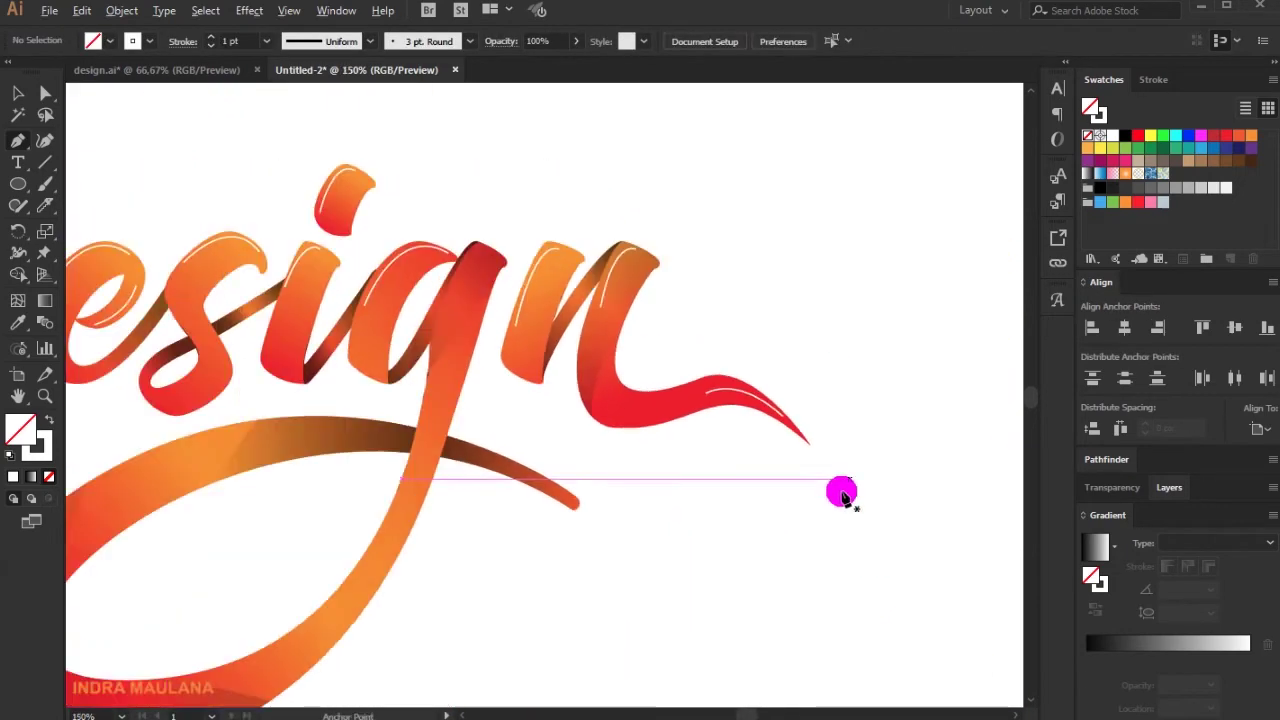
{"action": "left_click_drag", "start_coordinate": [480, 560], "coordinate": [733, 377]}
{"action": "left_click_drag", "start_coordinate": [258, 480], "coordinate": [107, 551]}
{"action": "left_click", "coordinate": [89, 500]}
{"action": "left_click_drag", "start_coordinate": [474, 309], "coordinate": [749, 321]}
{"action": "left_click", "coordinate": [763, 469], "text": "ctrl"}
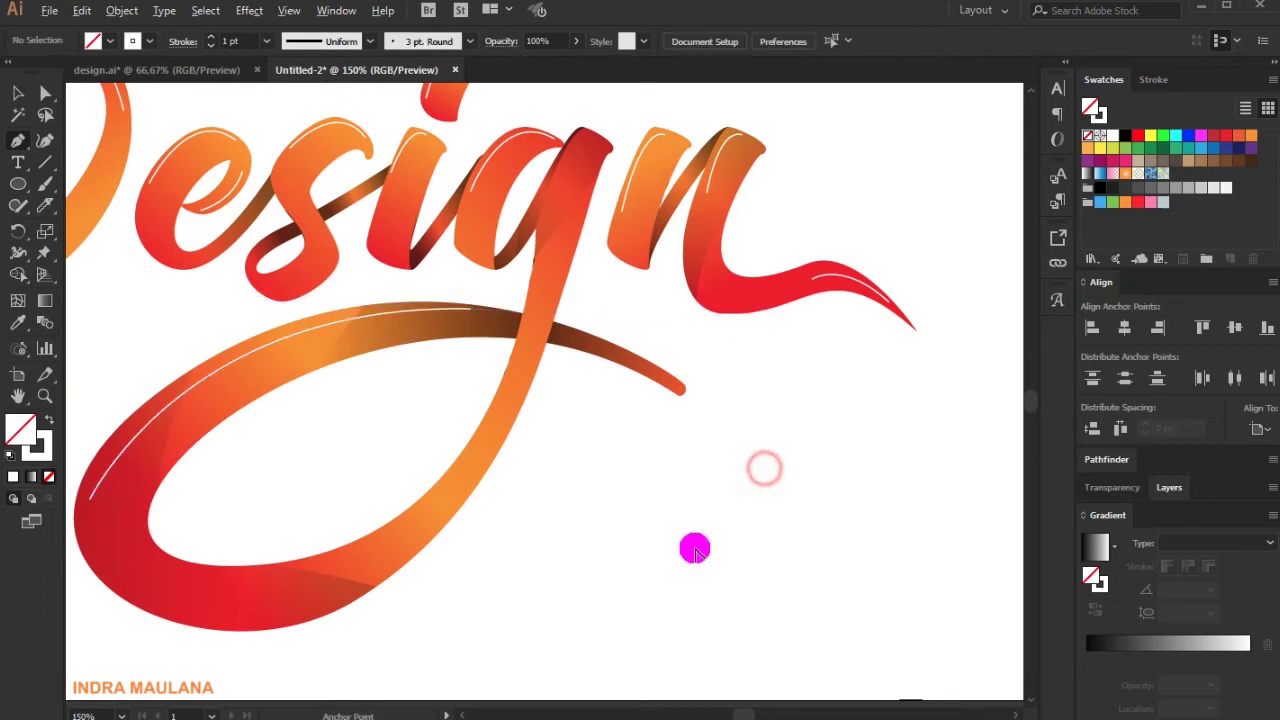
Select all the white highlight lines together by selecting objects similar to the D's highlight
{"action": "scroll", "coordinate": [694, 546], "scroll_direction": "down", "scroll_amount": 1}
{"action": "left_click_drag", "start_coordinate": [275, 442], "coordinate": [319, 496]}
{"action": "left_click", "coordinate": [16, 90]}
{"action": "left_click", "coordinate": [291, 250]}
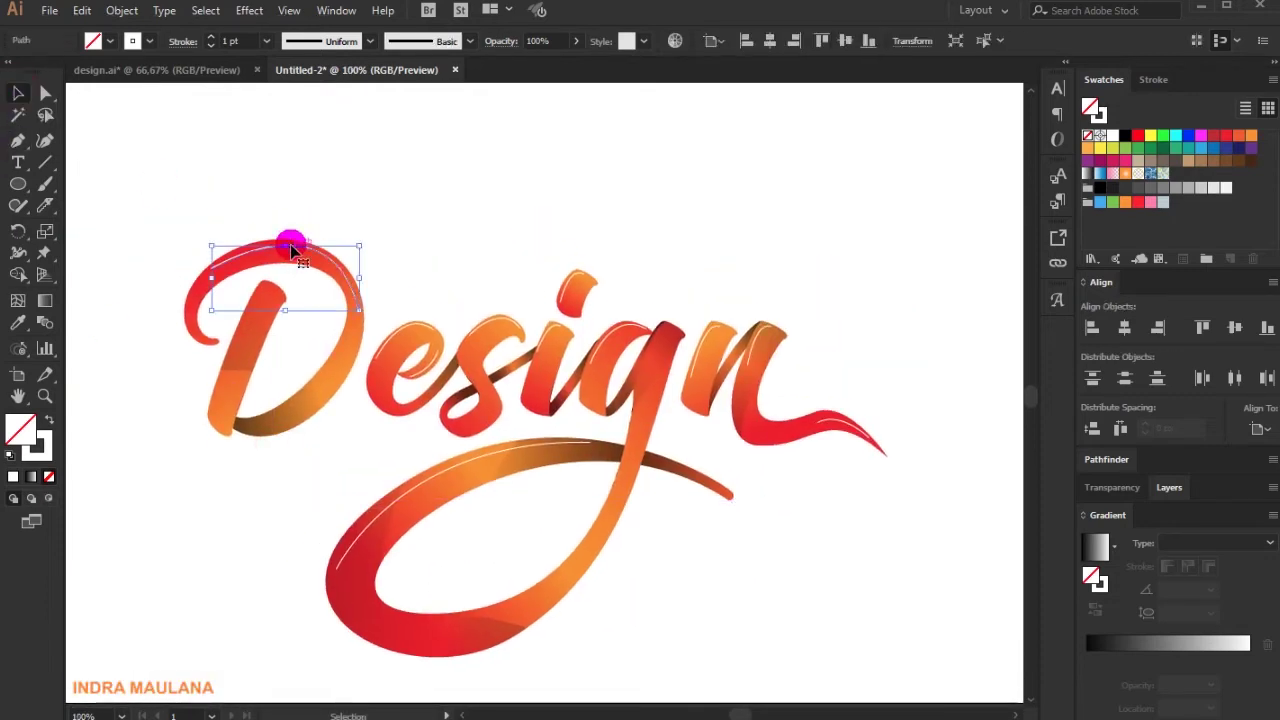
{"action": "left_click", "coordinate": [986, 42]}
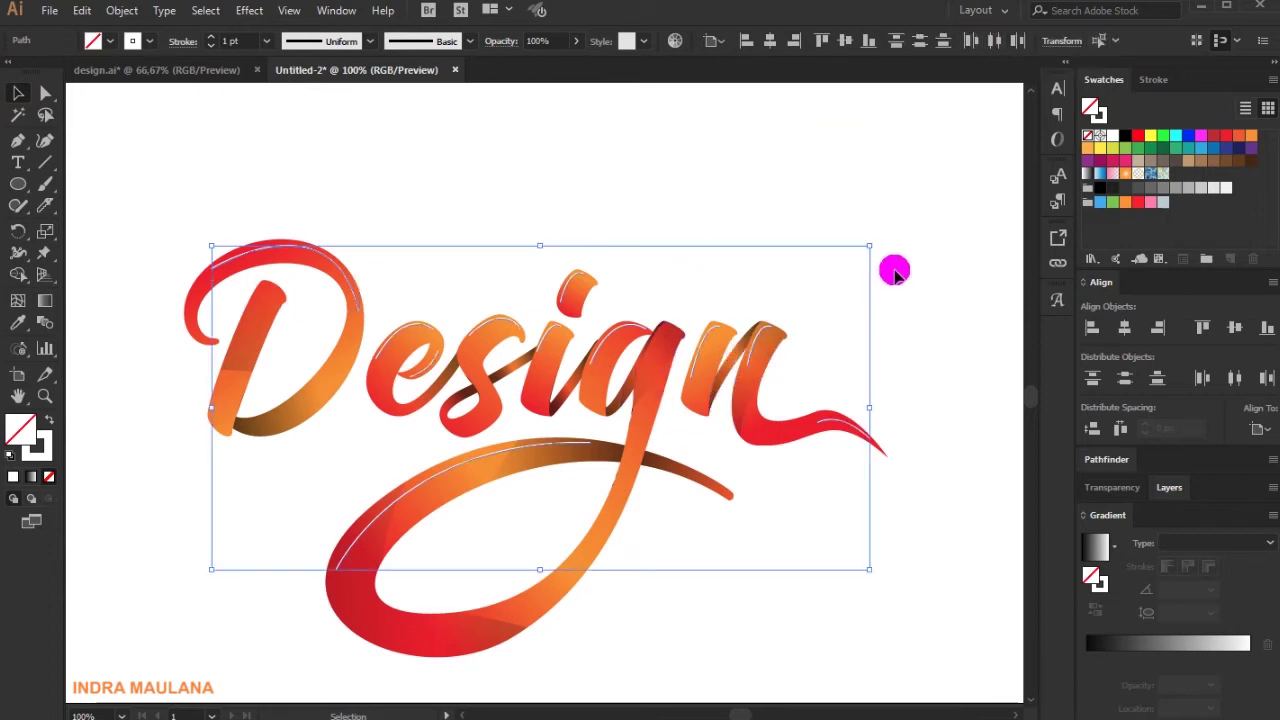
Set the selected highlights' stroke weight to 4 pt and apply the width profile that tapers at both ends
{"action": "left_click", "coordinate": [1160, 80]}
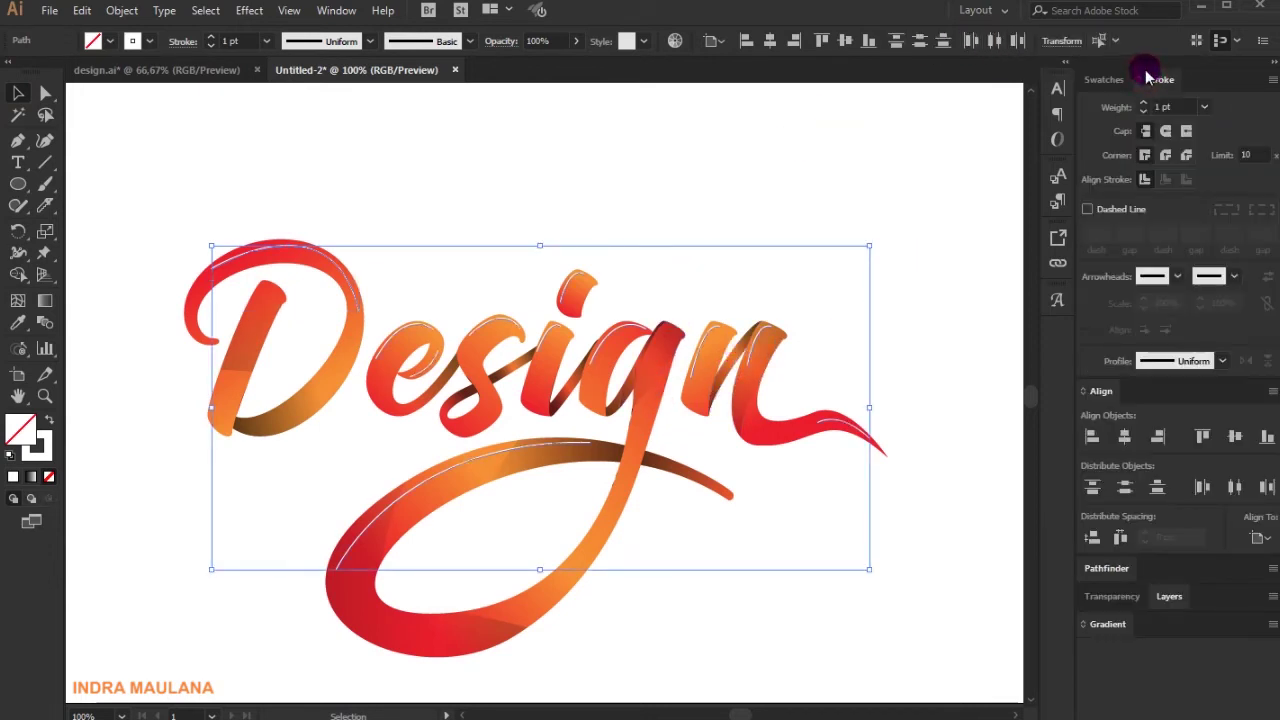
{"action": "left_click", "coordinate": [335, 11]}
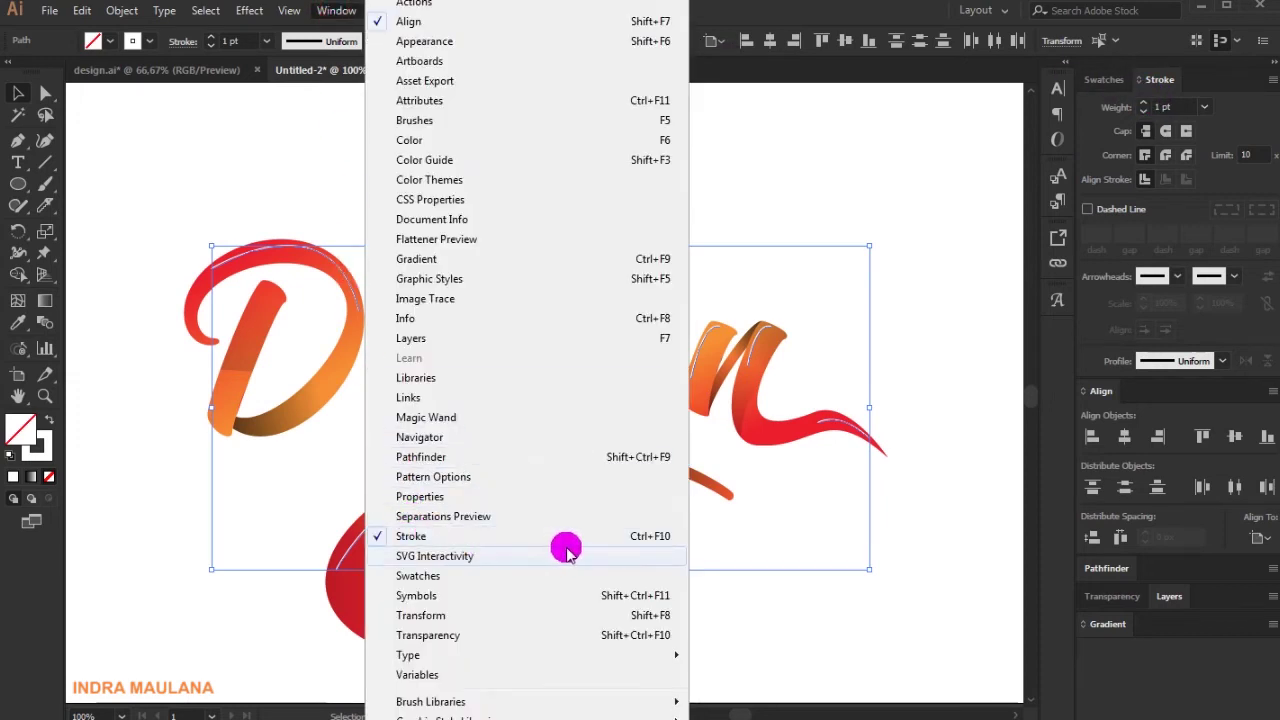
{"action": "left_click", "coordinate": [1226, 84]}
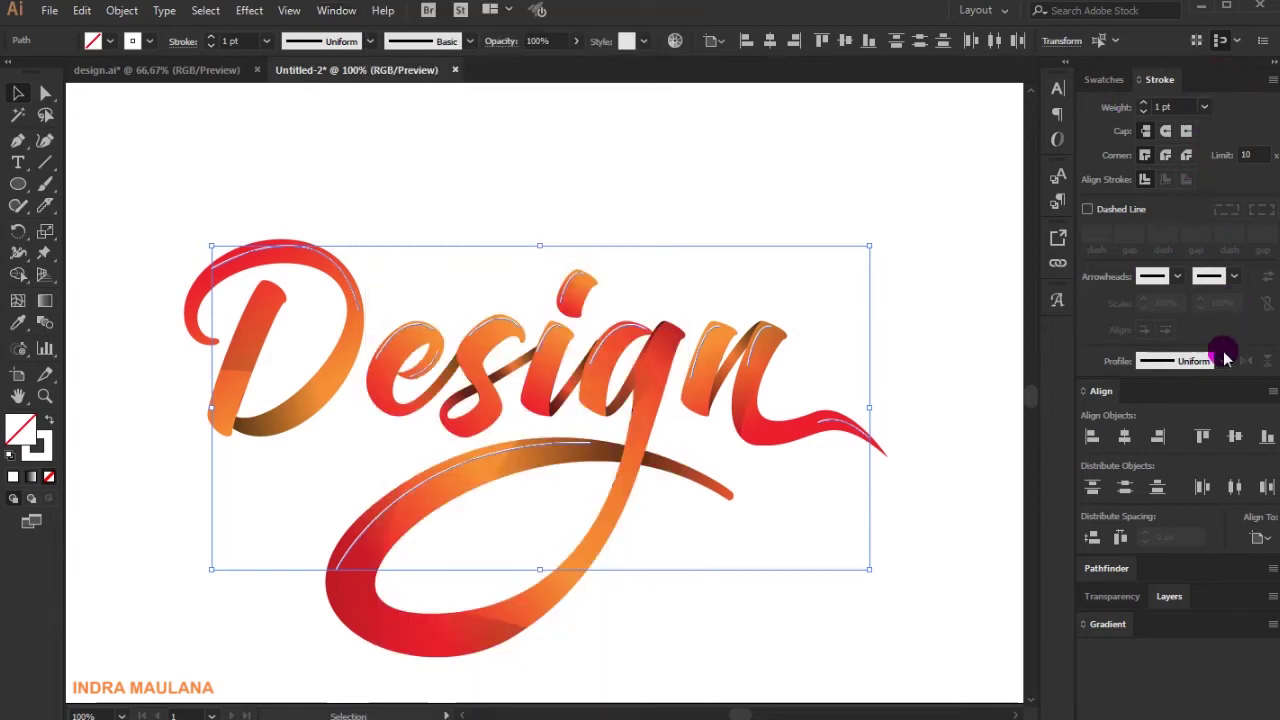
{"action": "left_click", "coordinate": [1145, 104]}
{"action": "left_click", "coordinate": [1145, 104]}
{"action": "left_click", "coordinate": [1145, 104]}
{"action": "left_click", "coordinate": [1220, 363]}
{"action": "left_click", "coordinate": [1155, 425]}
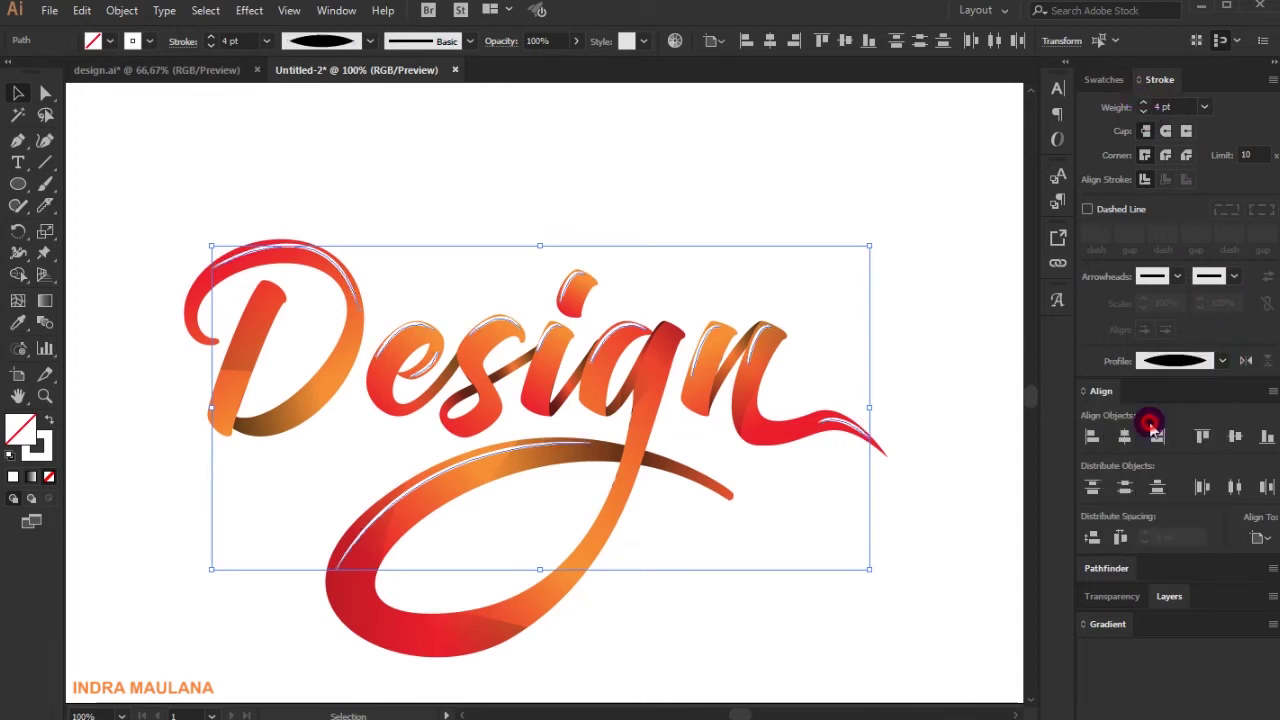
{"action": "left_click", "coordinate": [853, 225]}
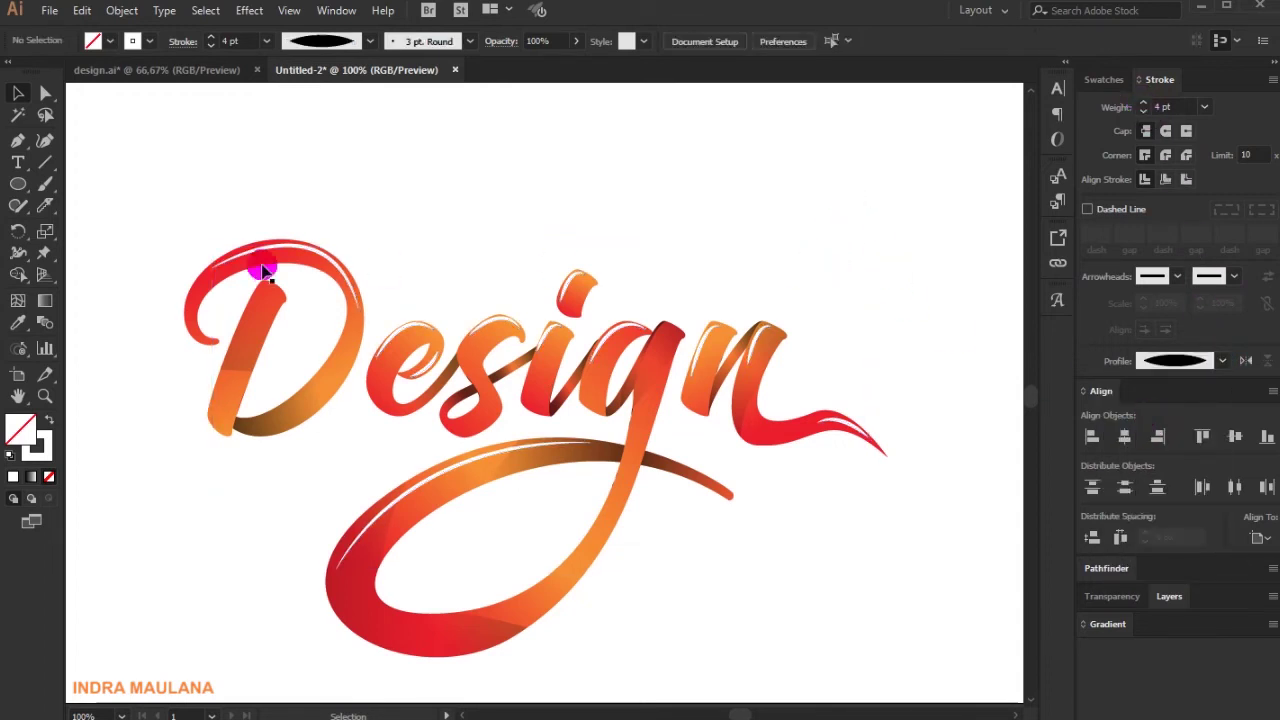
Reshape the D's highlight slightly by adjusting its curve handle with Direct Selection
{"action": "scroll", "coordinate": [175, 287], "scroll_direction": "down", "scroll_amount": 1}
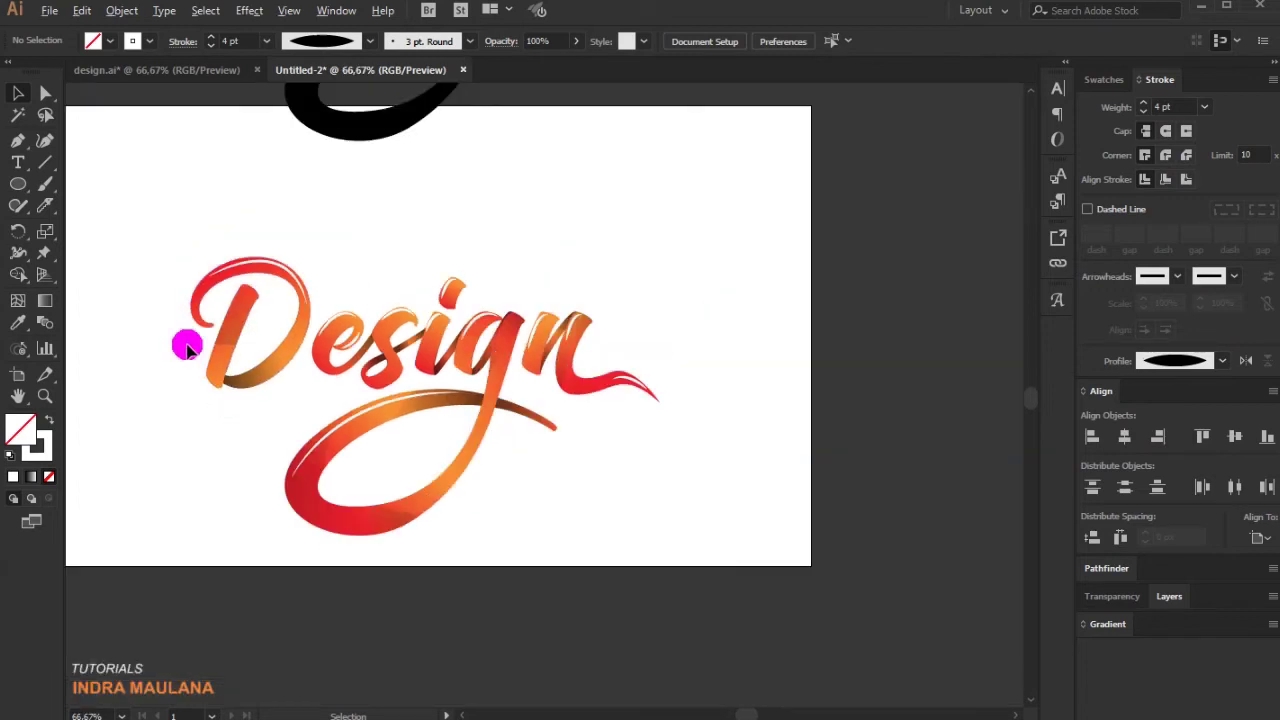
{"action": "scroll", "coordinate": [143, 333], "scroll_direction": "up", "scroll_amount": 1}
{"action": "scroll", "coordinate": [244, 226], "scroll_direction": "up", "scroll_amount": 1}
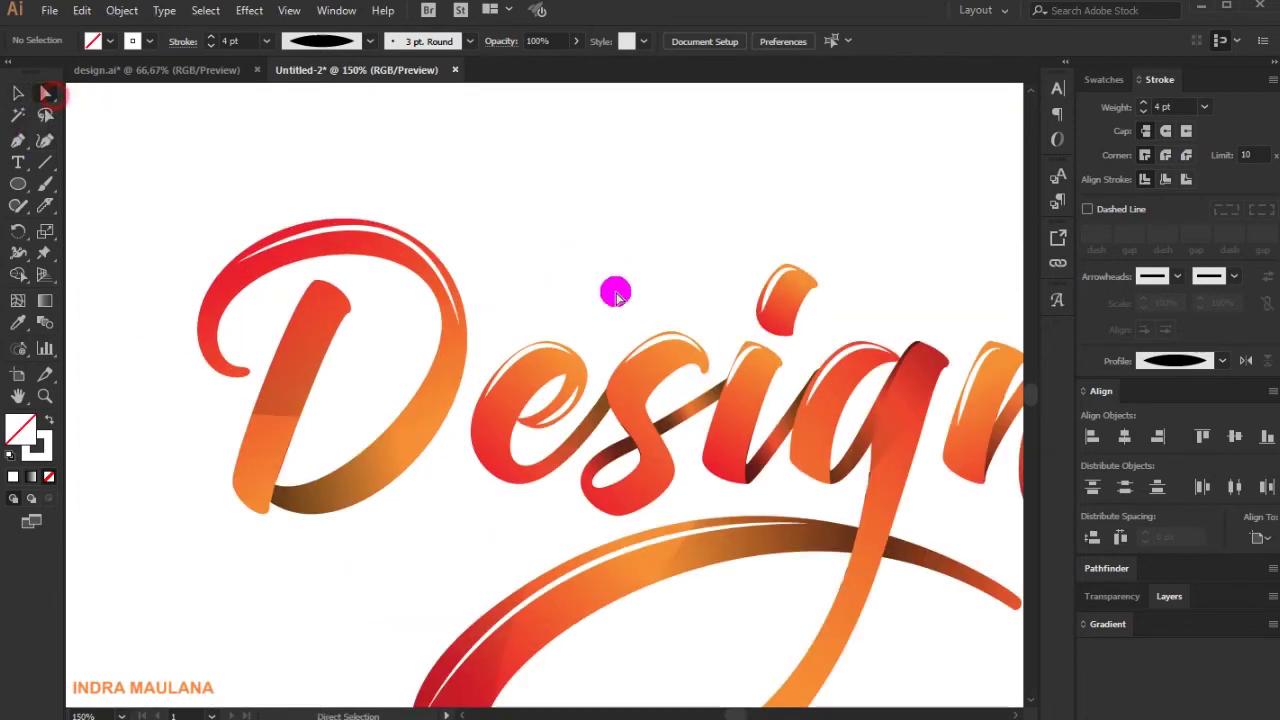
{"action": "left_click", "coordinate": [400, 240]}
{"action": "left_click_drag", "start_coordinate": [418, 155], "coordinate": [409, 149]}
{"action": "left_click", "coordinate": [540, 190]}
{"action": "scroll", "coordinate": [581, 256], "scroll_direction": "down", "scroll_amount": 1}
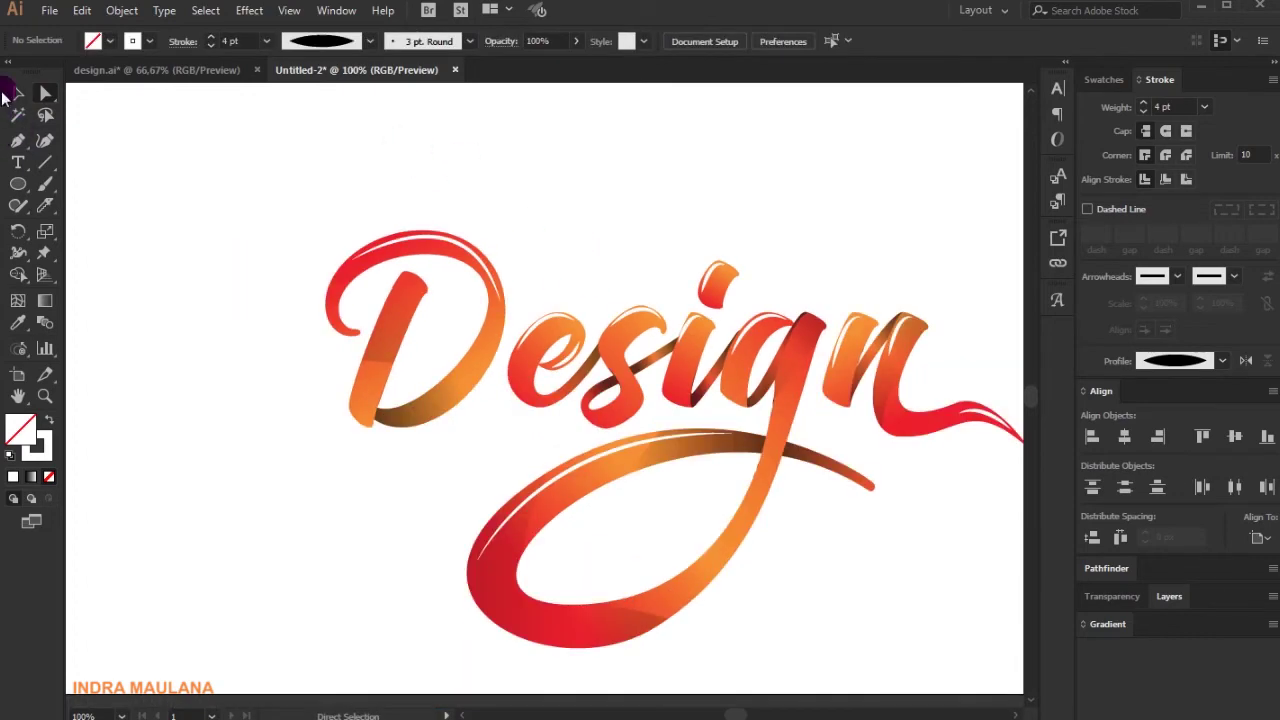
Select the highlights on the e, s and i in turn and fine-tune their placement inside the strokes
{"action": "left_click", "coordinate": [10, 93]}
{"action": "scroll", "coordinate": [528, 286], "scroll_direction": "up", "scroll_amount": 1}
{"action": "left_click", "coordinate": [477, 297]}
{"action": "scroll", "coordinate": [521, 290], "scroll_direction": "up", "scroll_amount": 1}
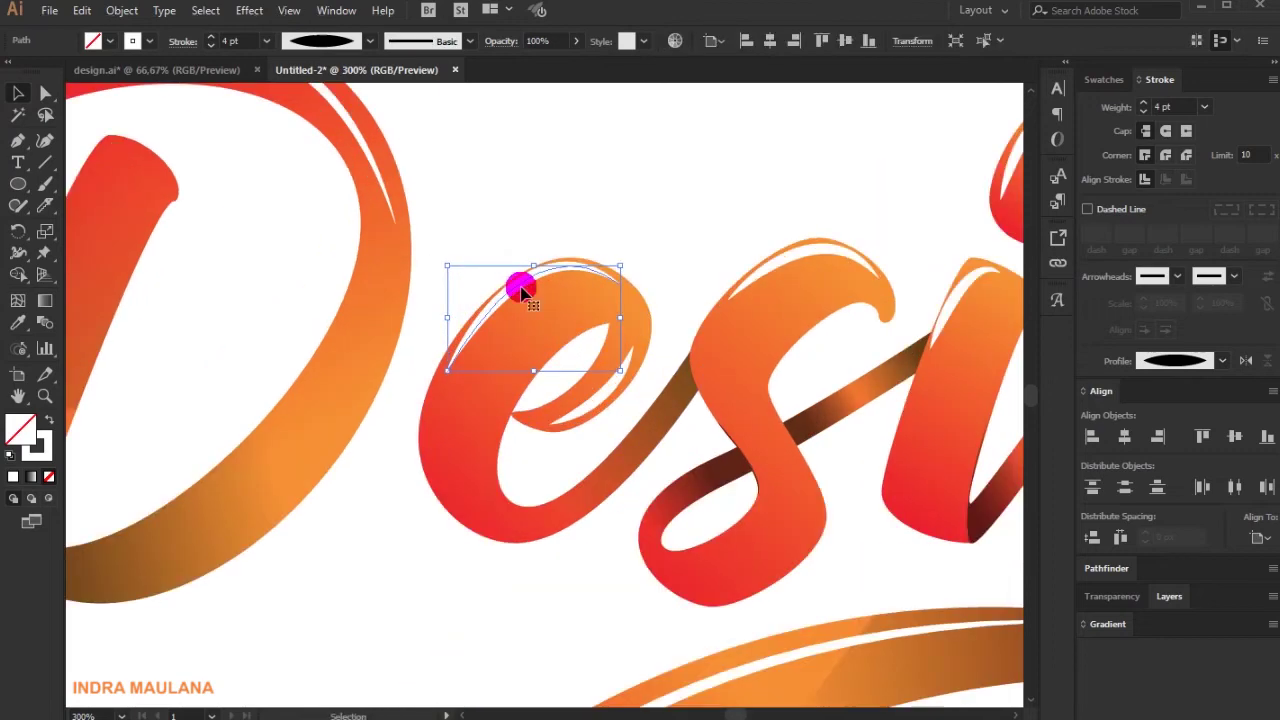
{"action": "left_click", "coordinate": [800, 250]}
{"action": "left_click_drag", "start_coordinate": [740, 222], "coordinate": [376, 238]}
{"action": "left_click", "coordinate": [614, 289]}
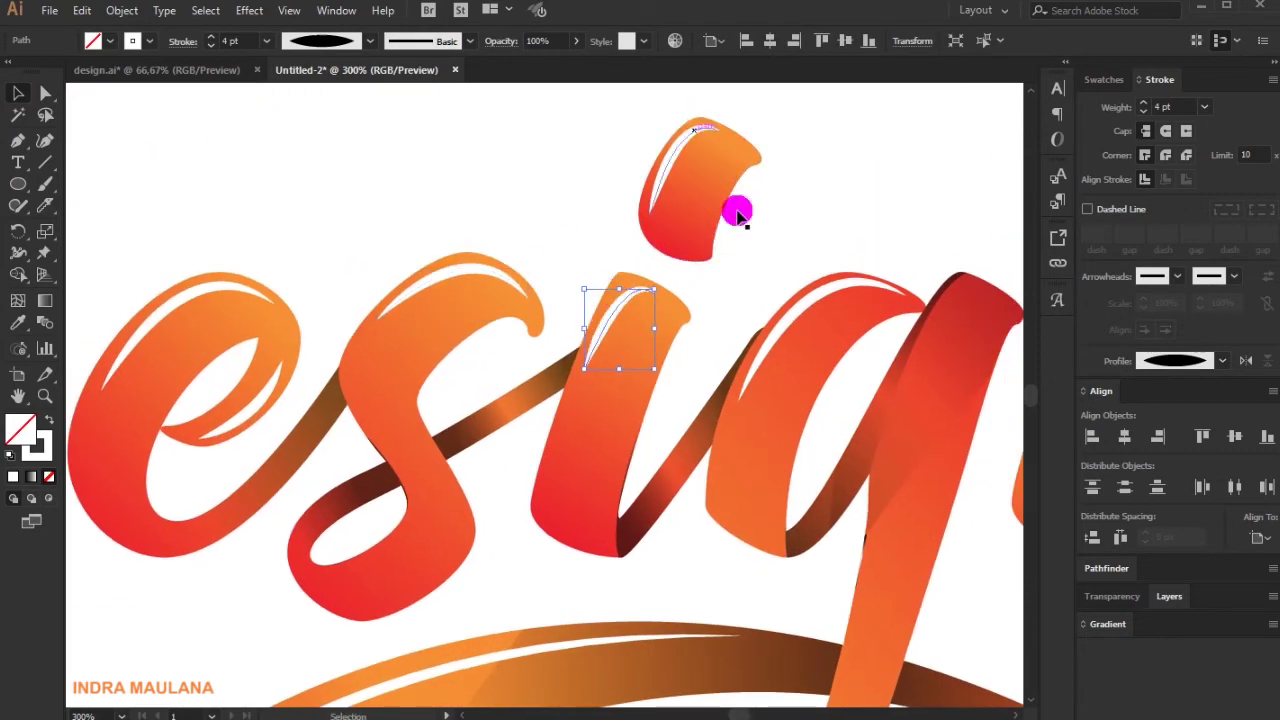
Select the highlight on the n's left stem, fine-tune its placement and clear the selection
{"action": "scroll", "coordinate": [697, 120], "scroll_direction": "down", "scroll_amount": 3}
{"action": "scroll", "coordinate": [760, 251], "scroll_direction": "up", "scroll_amount": 2}
{"action": "left_click", "coordinate": [779, 308]}
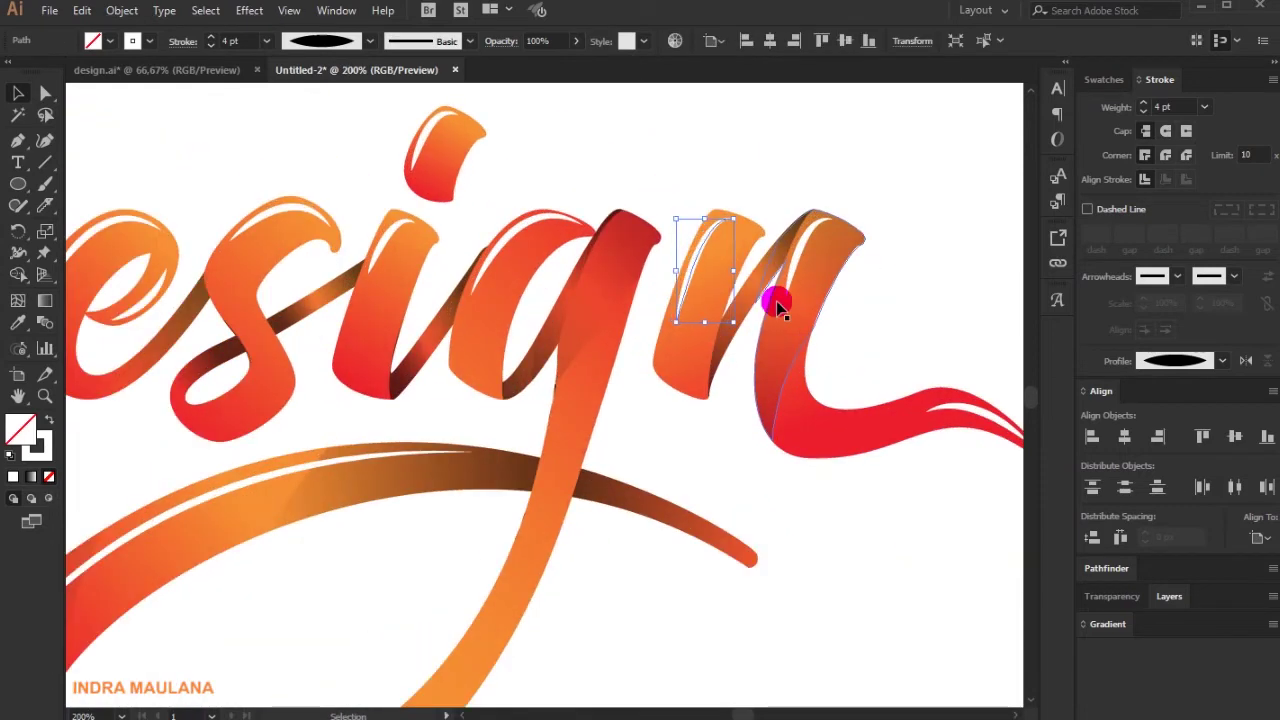
{"action": "left_click", "coordinate": [806, 191]}
{"action": "scroll", "coordinate": [797, 571], "scroll_direction": "down", "scroll_amount": 2}
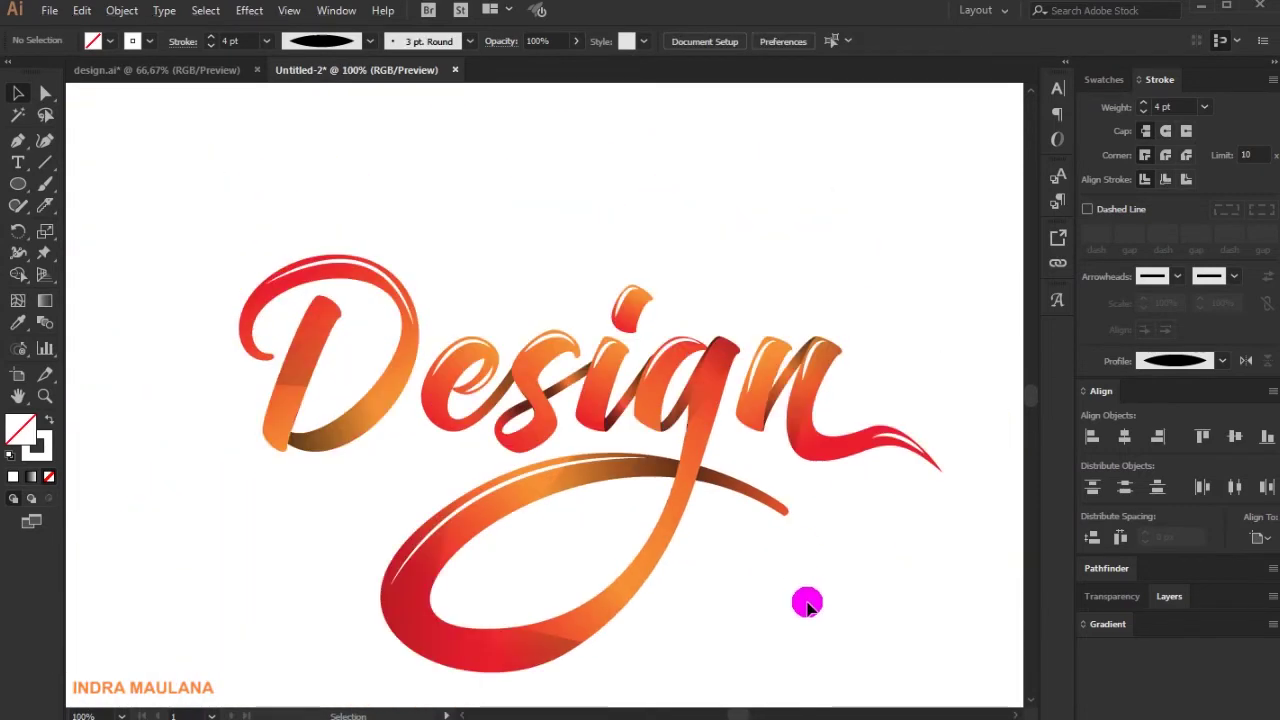
Duplicate the black Design lettering straight down onto the coloured lettering, leaving it slightly lower than the coloured letters
{"action": "scroll", "coordinate": [807, 603], "scroll_direction": "down", "scroll_amount": 1}
{"action": "scroll", "coordinate": [840, 215], "scroll_direction": "up", "scroll_amount": 2}
{"action": "left_click_drag", "start_coordinate": [278, 120], "coordinate": [896, 388]}
{"action": "scroll", "coordinate": [880, 378], "scroll_direction": "down", "scroll_amount": 2}
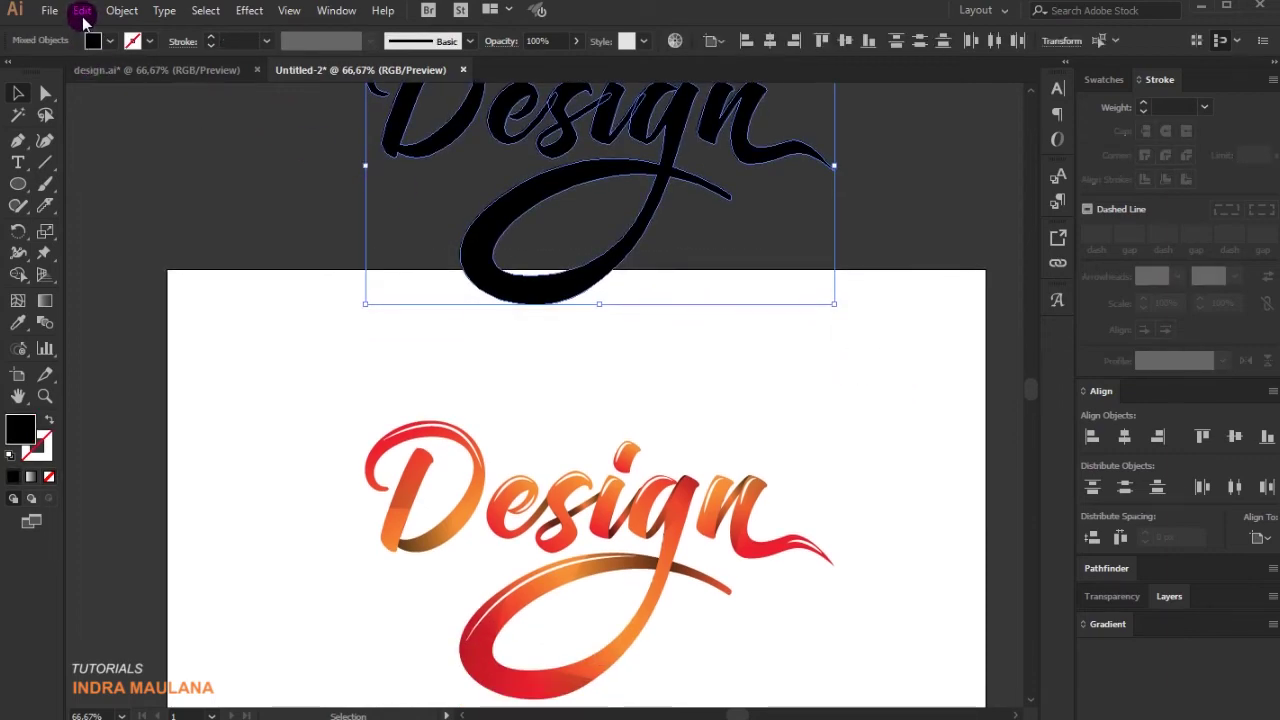
{"action": "left_click_drag", "start_coordinate": [670, 172], "coordinate": [655, 575]}
{"action": "scroll", "coordinate": [800, 400], "scroll_direction": "down", "scroll_amount": 2}
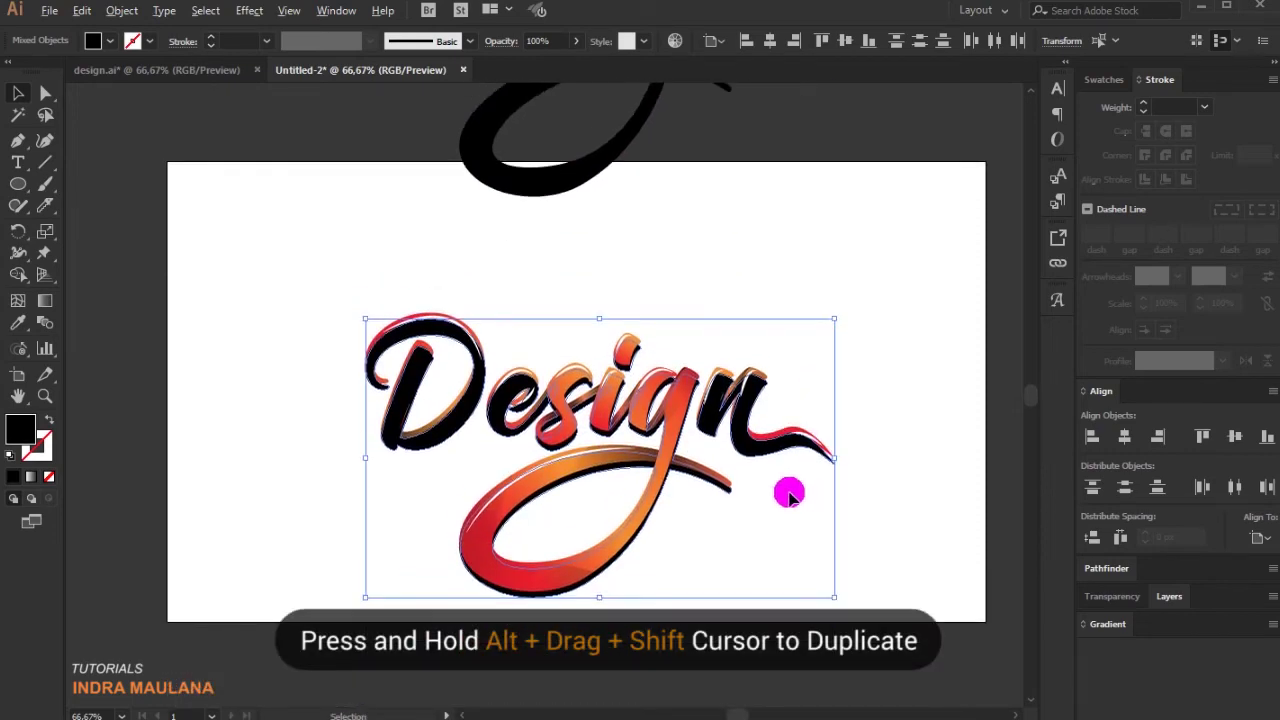
Send the black copy behind the coloured lettering and fill it with light grey R=230 G=230 B=230
{"action": "scroll", "coordinate": [791, 491], "scroll_direction": "up", "scroll_amount": 1}
{"action": "right_click", "coordinate": [736, 420]}
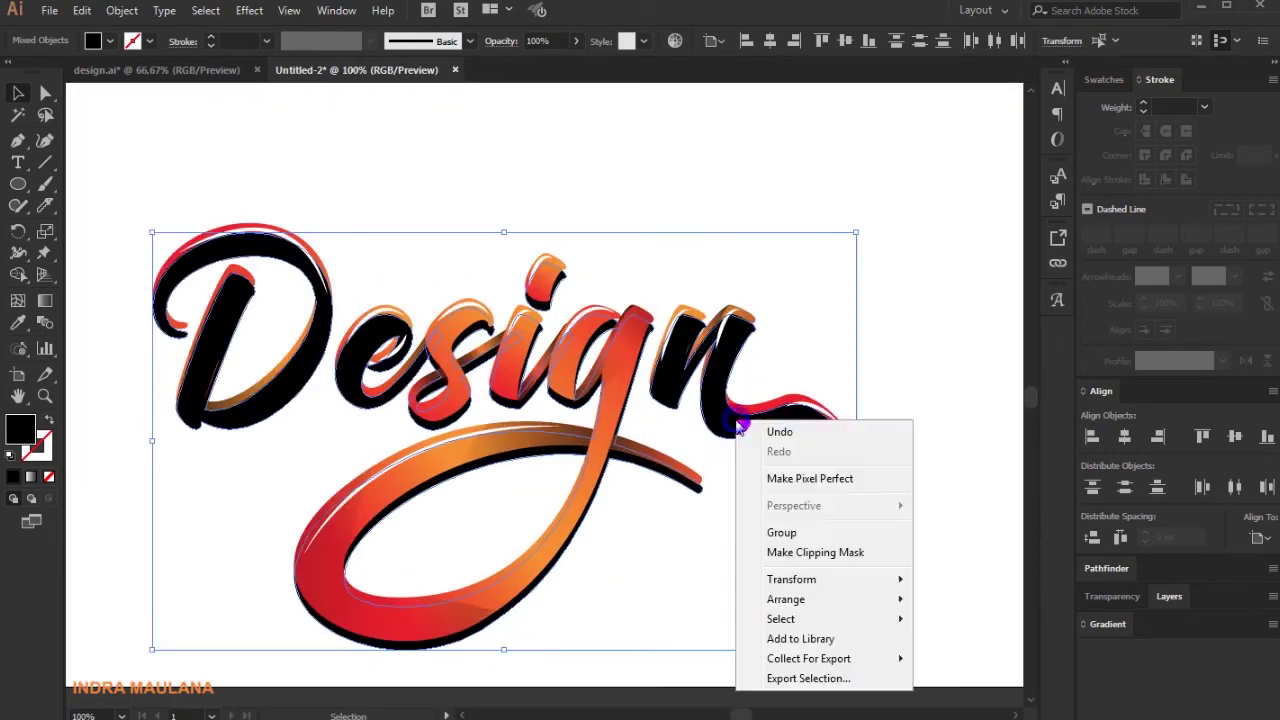
{"action": "mouse_move", "coordinate": [858, 608]}
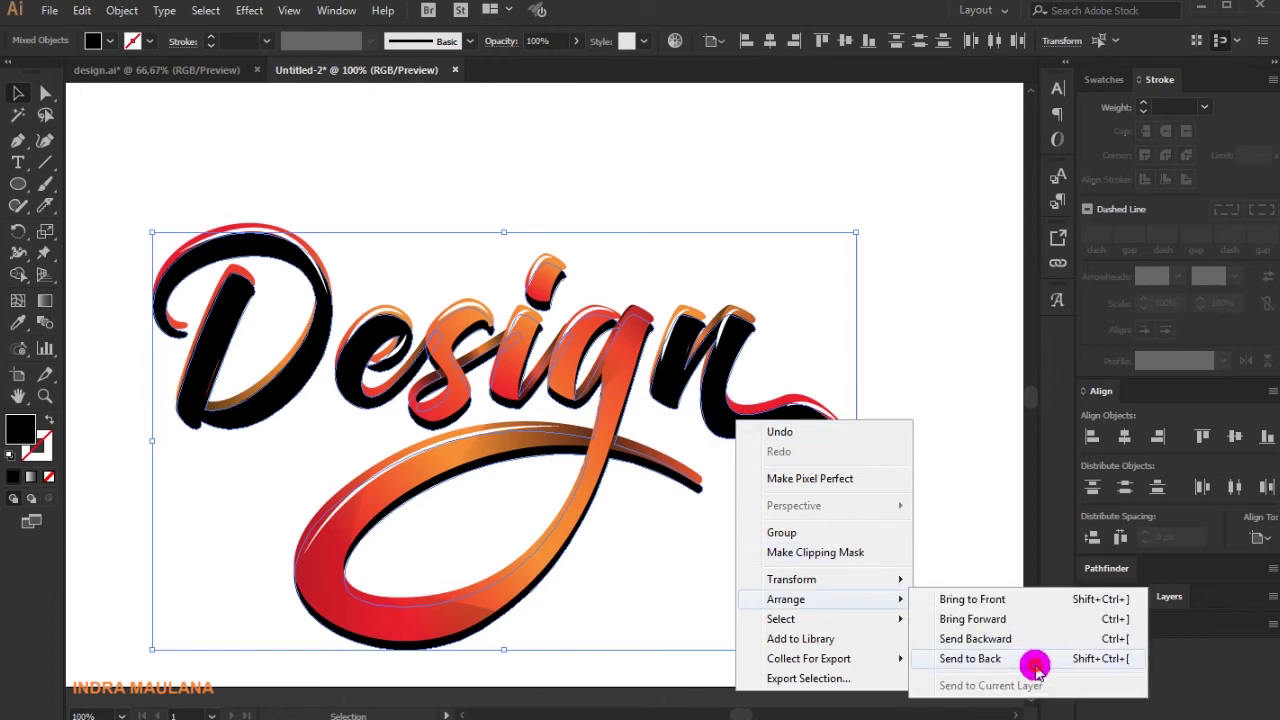
{"action": "left_click", "coordinate": [1036, 664]}
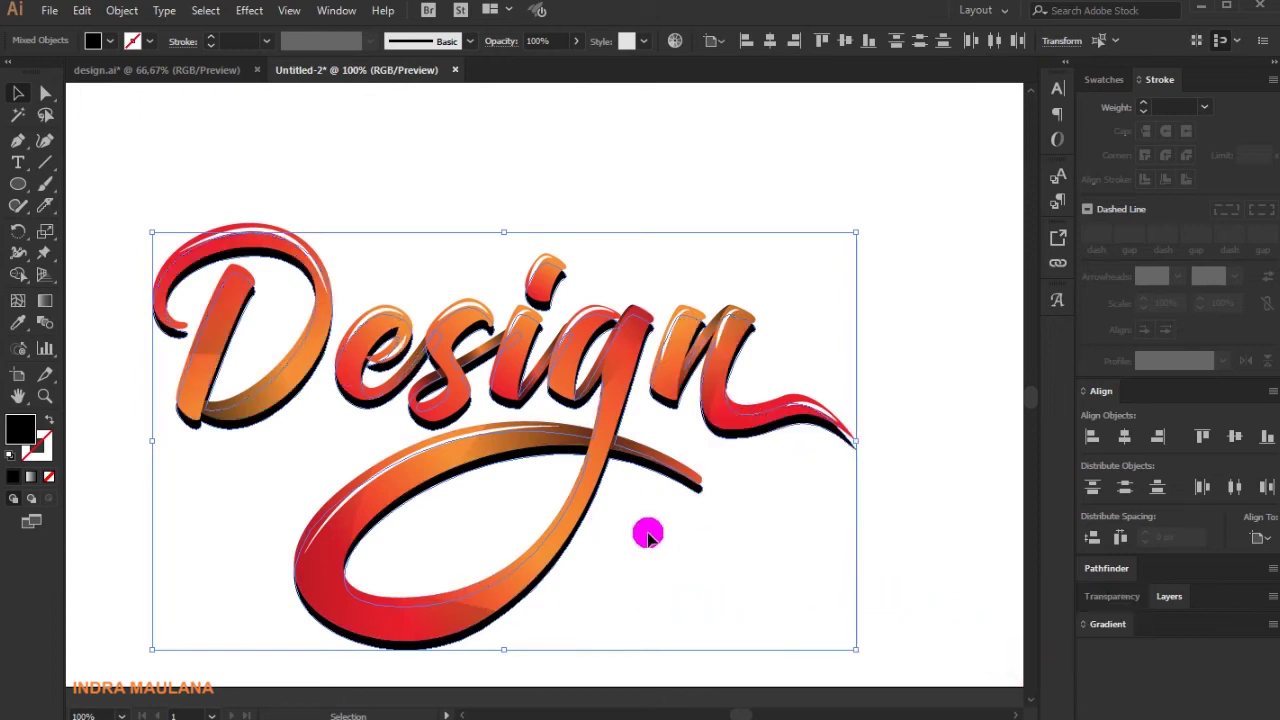
{"action": "left_click", "coordinate": [104, 42]}
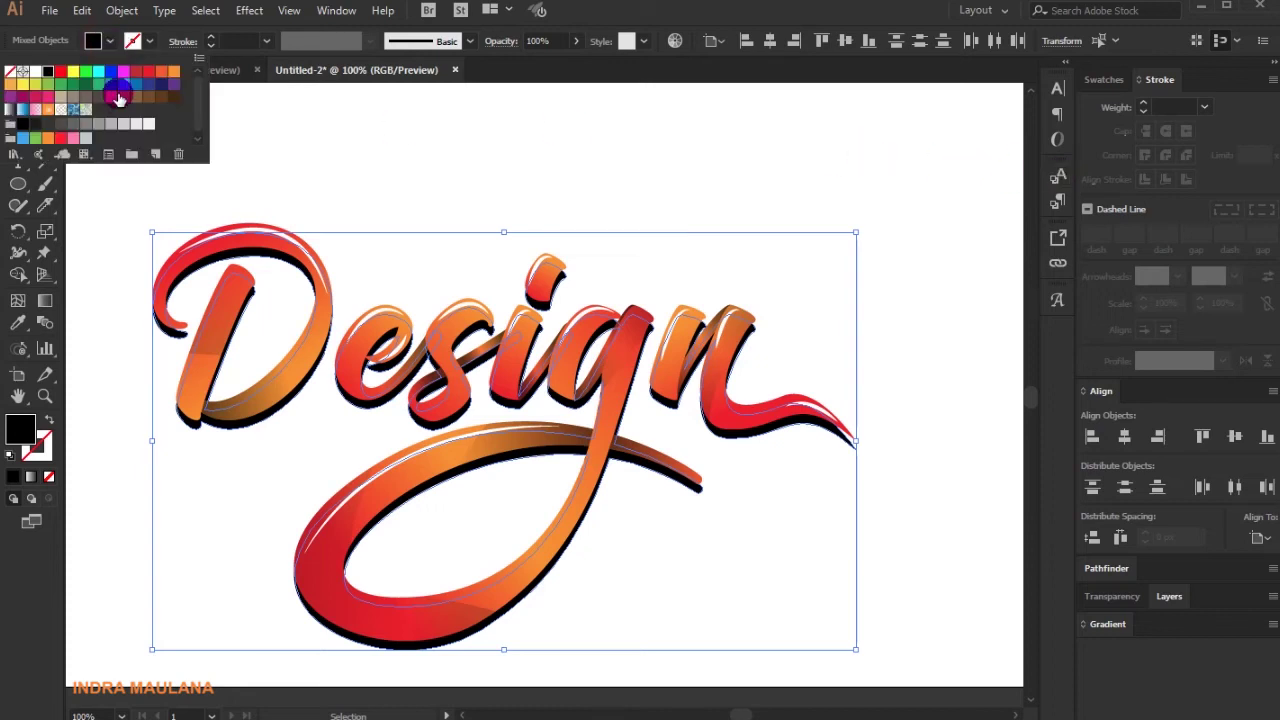
{"action": "left_click", "coordinate": [125, 126]}
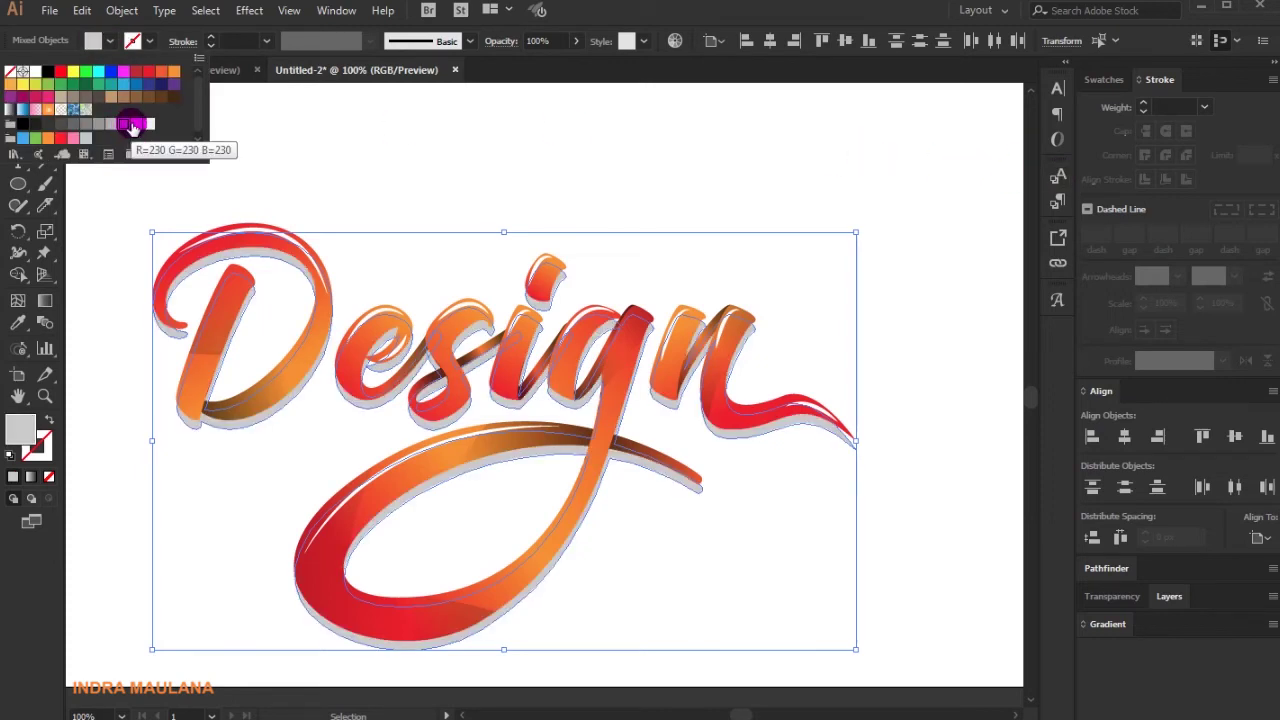
{"action": "left_click", "coordinate": [135, 125]}
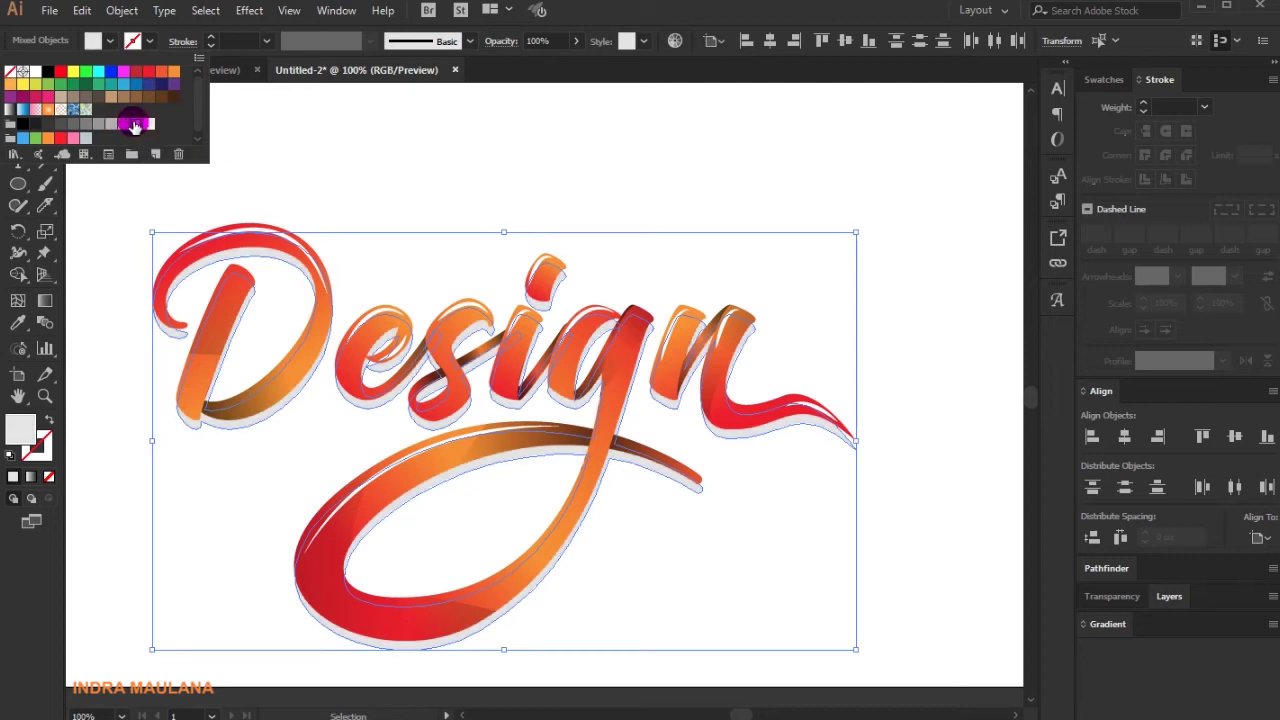
{"action": "left_click", "coordinate": [383, 198]}
{"action": "left_click", "coordinate": [383, 198]}
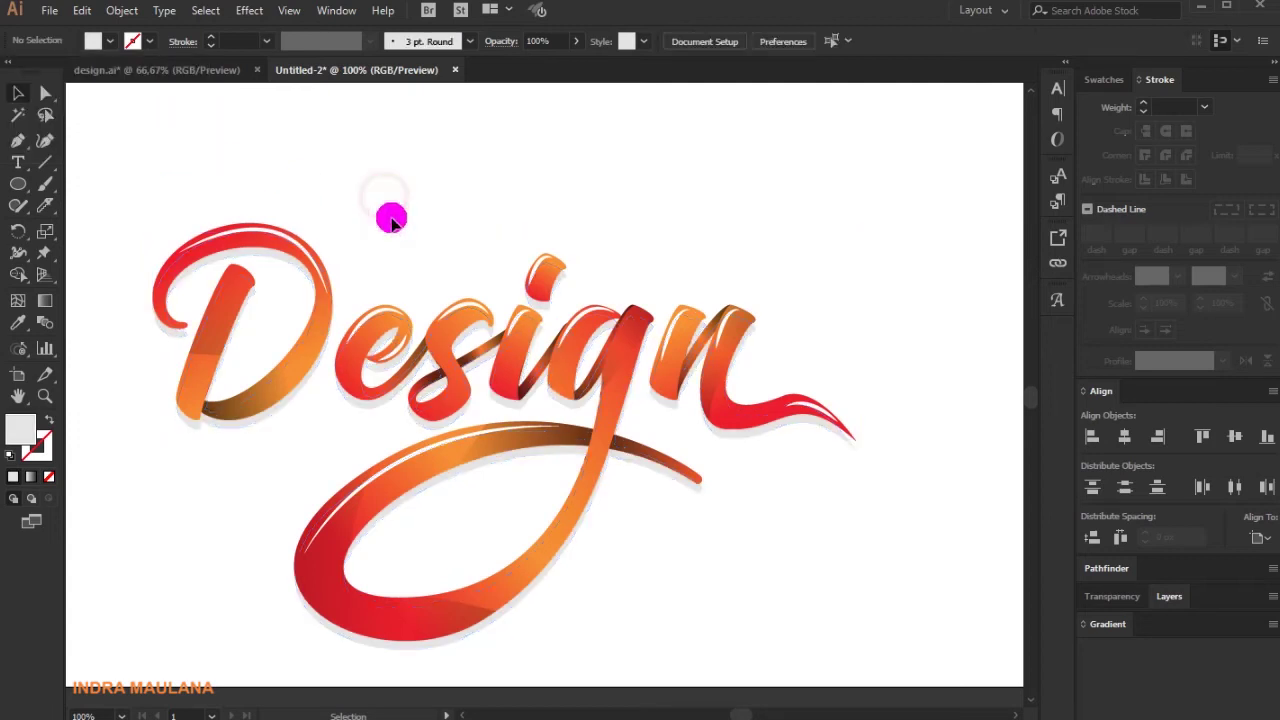
Turn the original black Design lettering above the artboard into a single compound path
{"action": "scroll", "coordinate": [782, 632], "scroll_direction": "up", "scroll_amount": 1}
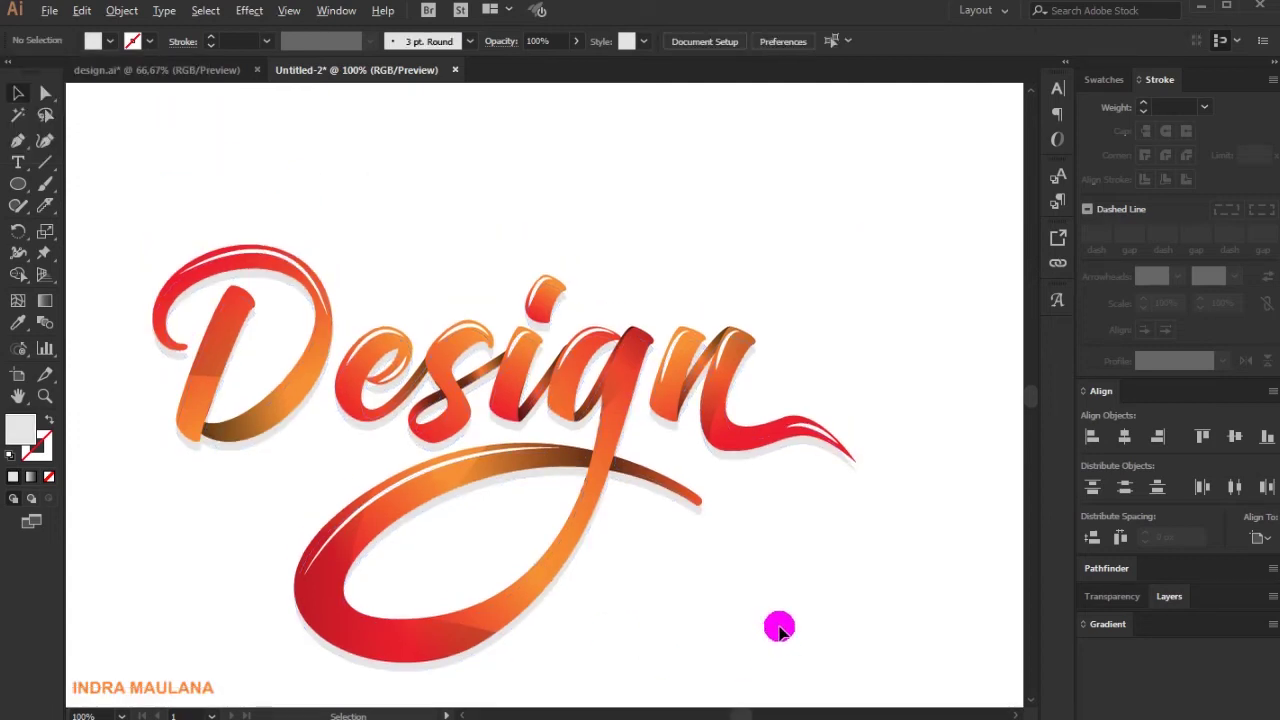
{"action": "scroll", "coordinate": [779, 628], "scroll_direction": "down", "scroll_amount": 1}
{"action": "scroll", "coordinate": [843, 514], "scroll_direction": "up", "scroll_amount": 6}
{"action": "left_click_drag", "start_coordinate": [231, 142], "coordinate": [920, 348]}
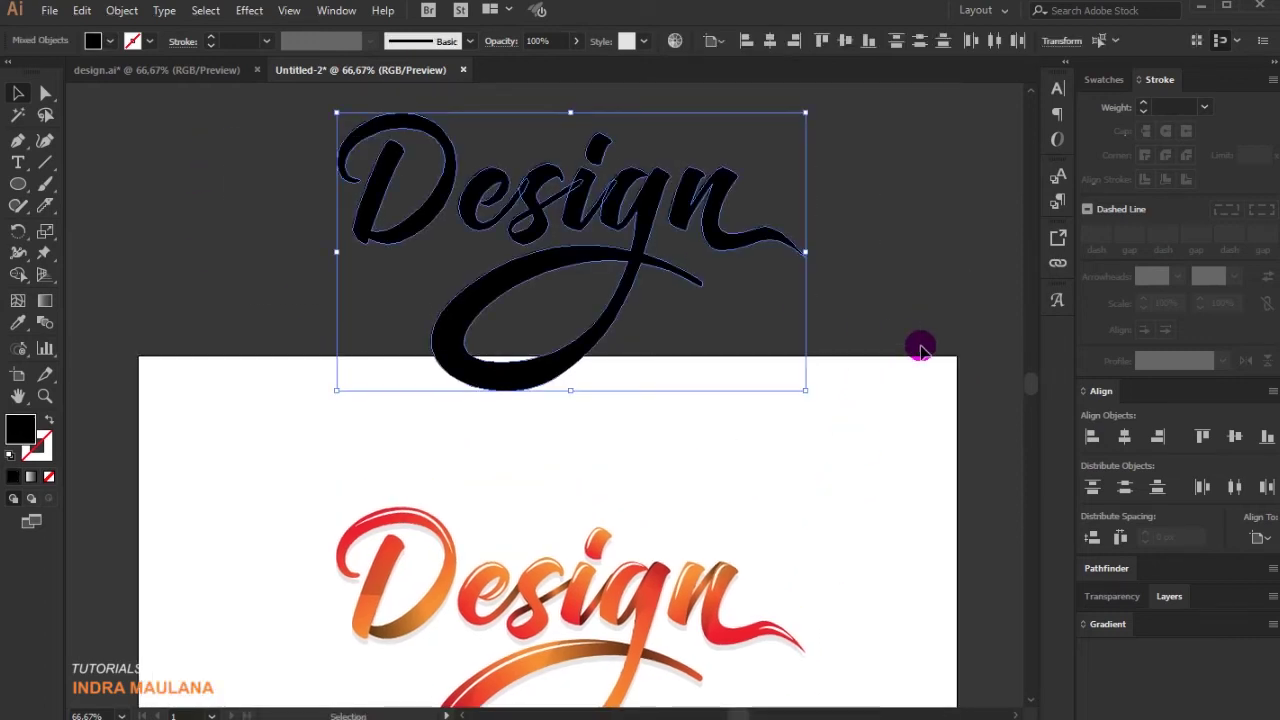
{"action": "left_click", "coordinate": [121, 11]}
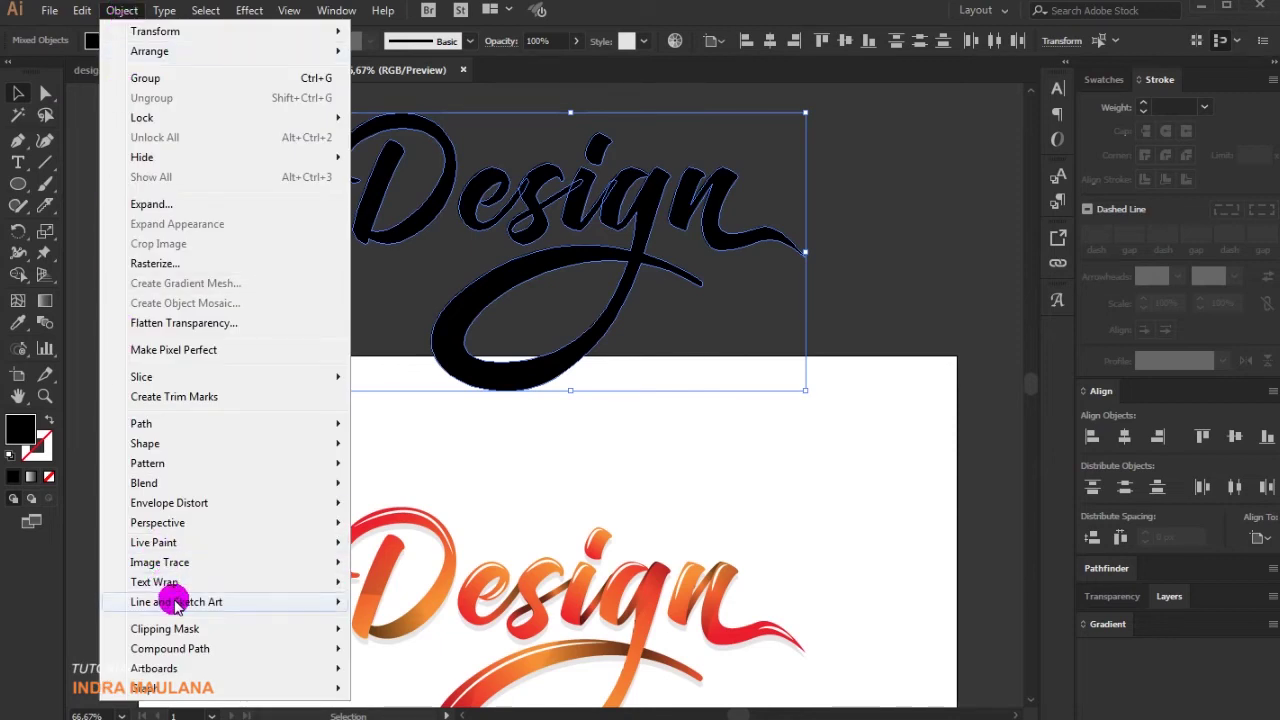
{"action": "mouse_move", "coordinate": [183, 633]}
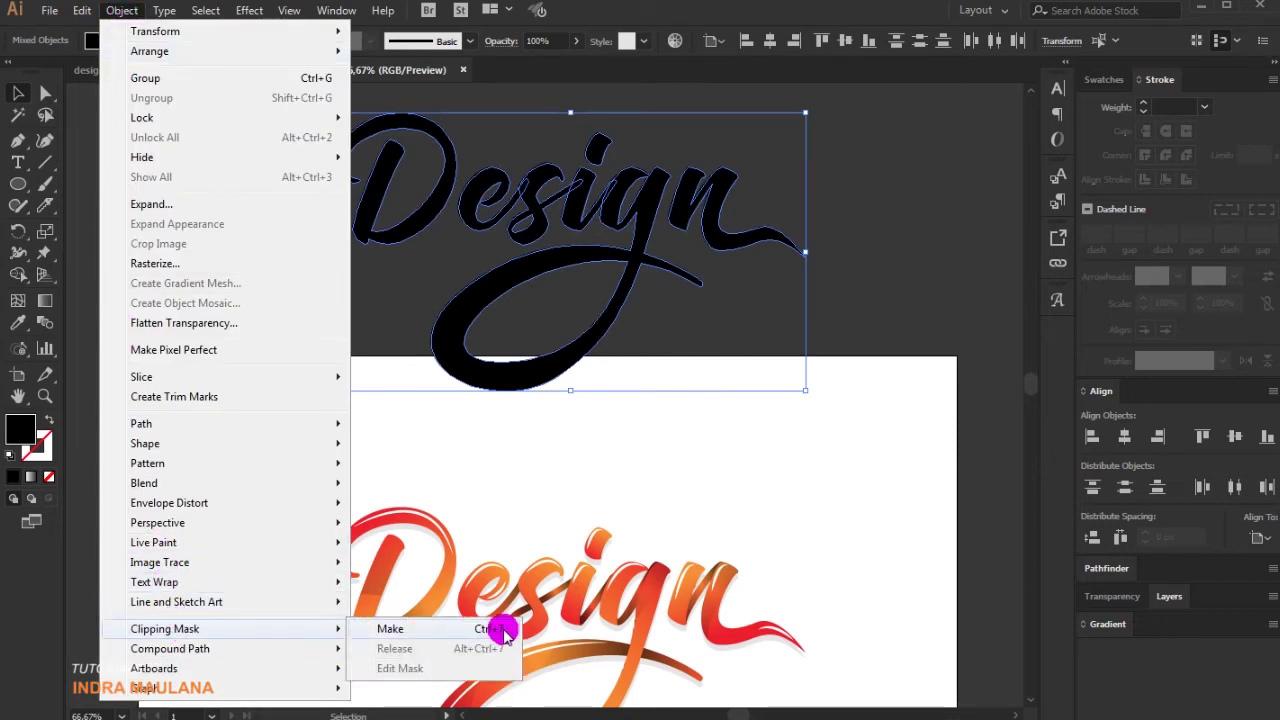
{"action": "mouse_move", "coordinate": [230, 652]}
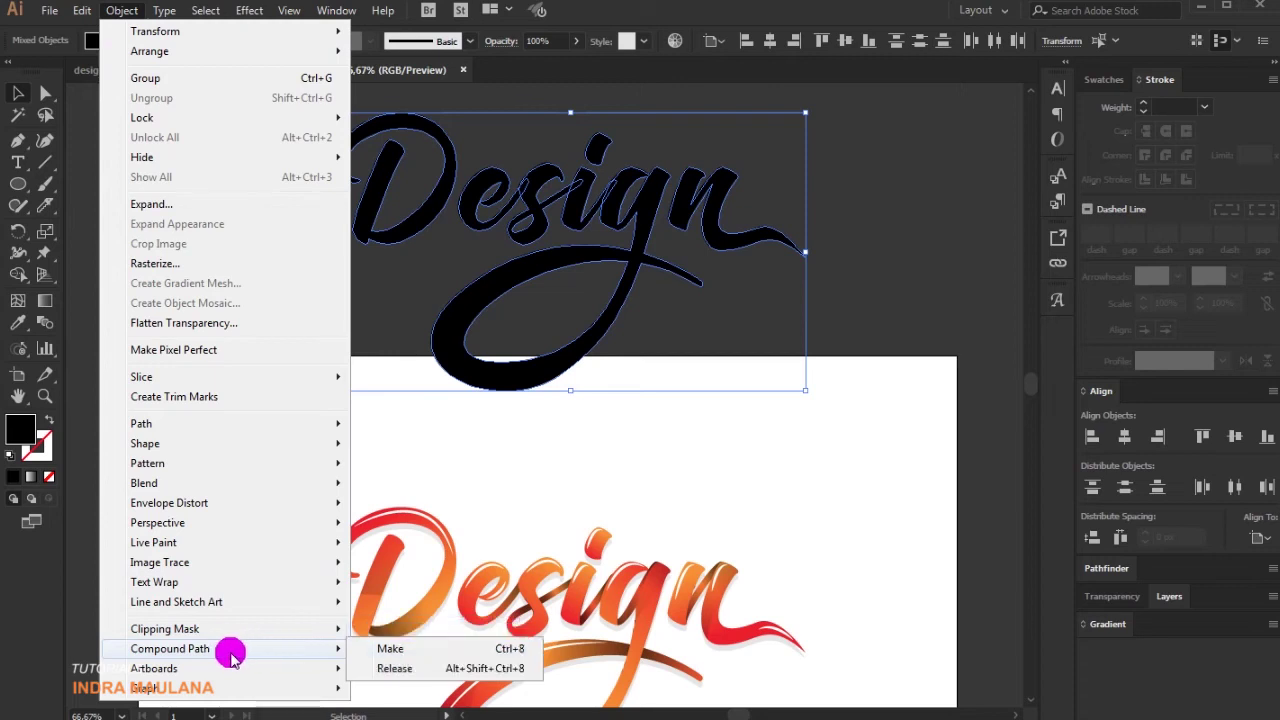
{"action": "left_click", "coordinate": [390, 649]}
{"action": "left_click", "coordinate": [278, 271]}
{"action": "left_click", "coordinate": [462, 218]}
{"action": "left_click", "coordinate": [143, 289]}
Draw a closed Pen shape with a wavy upper edge across the middle of the black letters, enclosing everything below
{"action": "left_click", "coordinate": [18, 140]}
{"action": "scroll", "coordinate": [396, 199], "scroll_direction": "up", "scroll_amount": 1}
{"action": "left_click", "coordinate": [317, 199]}
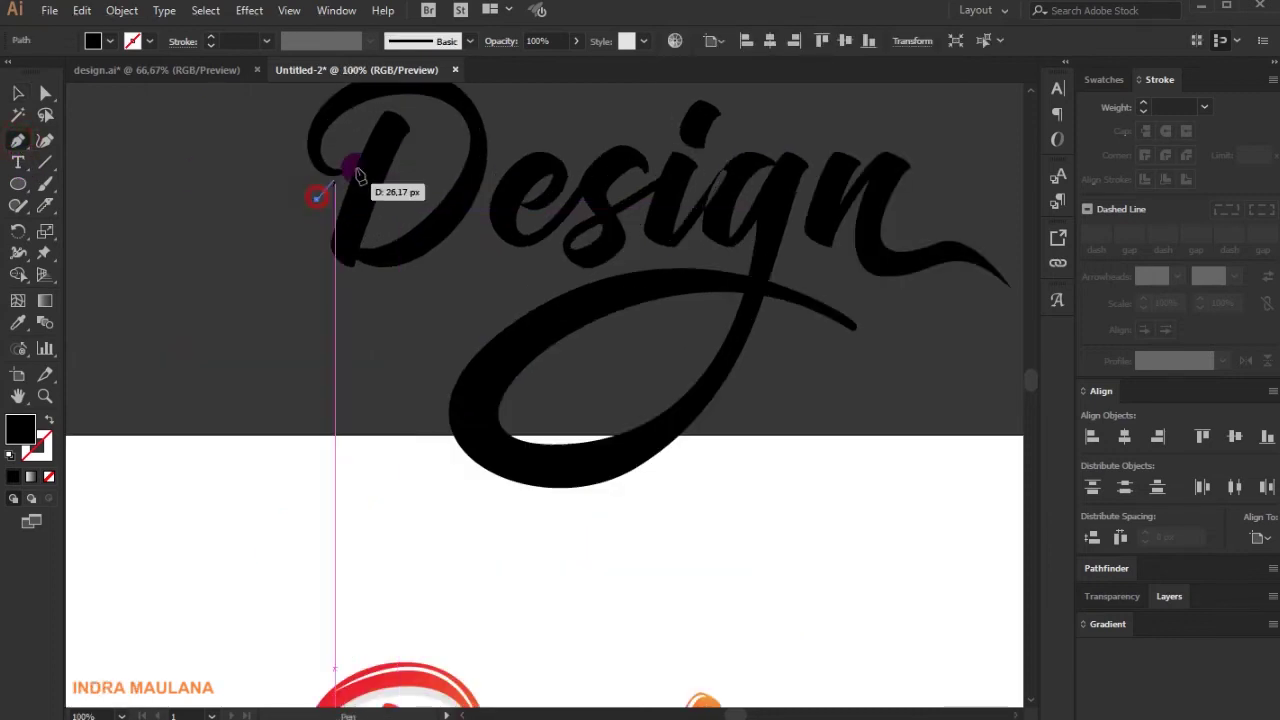
{"action": "left_click_drag", "start_coordinate": [397, 156], "coordinate": [474, 187]}
{"action": "left_click_drag", "start_coordinate": [498, 184], "coordinate": [574, 191]}
{"action": "left_click_drag", "start_coordinate": [686, 192], "coordinate": [711, 199]}
{"action": "left_click_drag", "start_coordinate": [735, 198], "coordinate": [760, 191]}
{"action": "left_click_drag", "start_coordinate": [842, 179], "coordinate": [867, 186]}
{"action": "left_click_drag", "start_coordinate": [956, 211], "coordinate": [1004, 247]}
{"action": "scroll", "coordinate": [968, 218], "scroll_direction": "down", "scroll_amount": 1}
{"action": "left_click_drag", "start_coordinate": [1015, 304], "coordinate": [981, 354]}
{"action": "left_click_drag", "start_coordinate": [840, 447], "coordinate": [770, 468]}
{"action": "left_click_drag", "start_coordinate": [568, 417], "coordinate": [495, 372]}
{"action": "left_click", "coordinate": [535, 206]}
Subtract the wavy shape from the black lettering with Minus Front, keeping only the upper letter parts
{"action": "left_click", "coordinate": [17, 93]}
{"action": "left_click_drag", "start_coordinate": [276, 119], "coordinate": [1010, 328]}
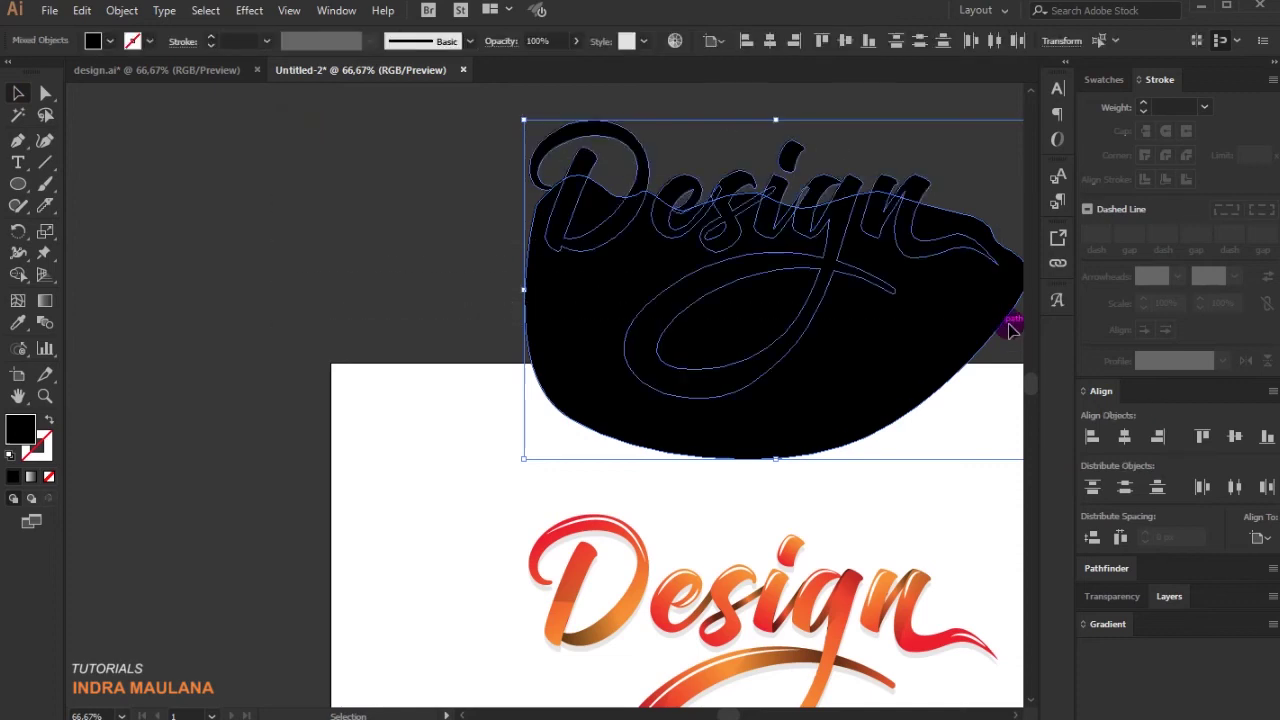
{"action": "left_click", "coordinate": [1110, 569]}
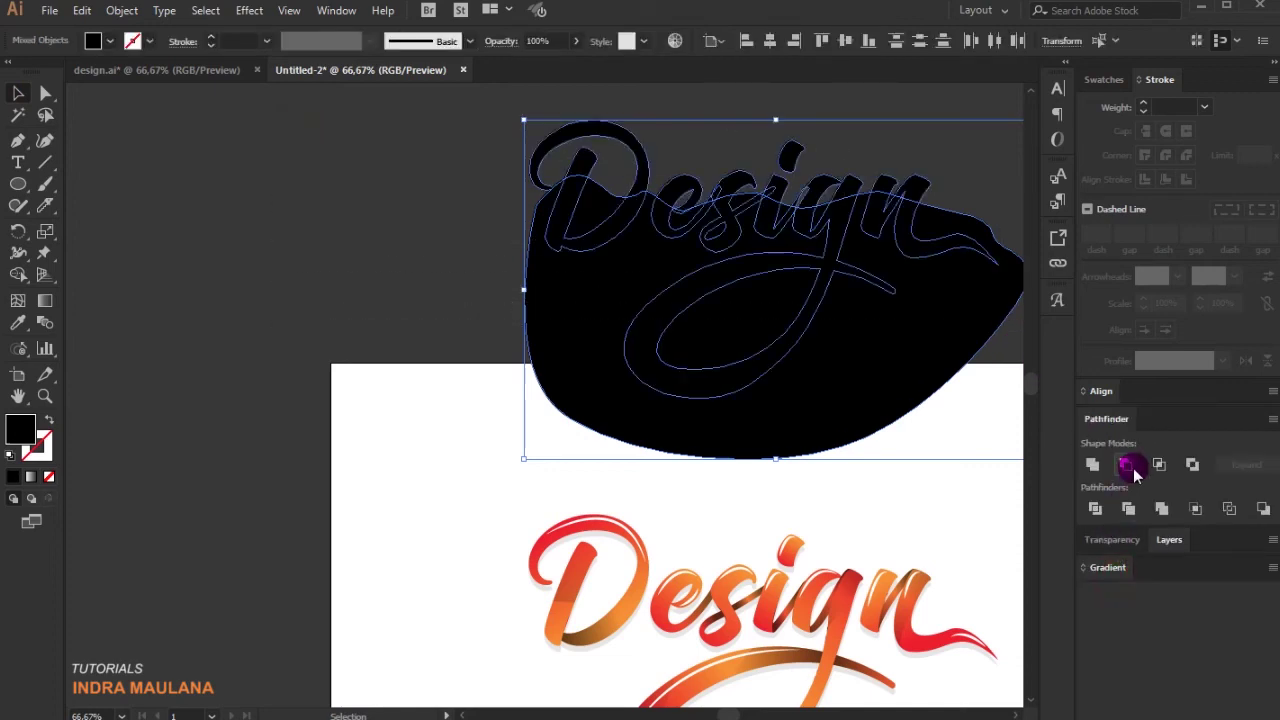
{"action": "left_click", "coordinate": [1130, 466]}
{"action": "left_click", "coordinate": [534, 357]}
{"action": "left_click_drag", "start_coordinate": [771, 334], "coordinate": [631, 340]}
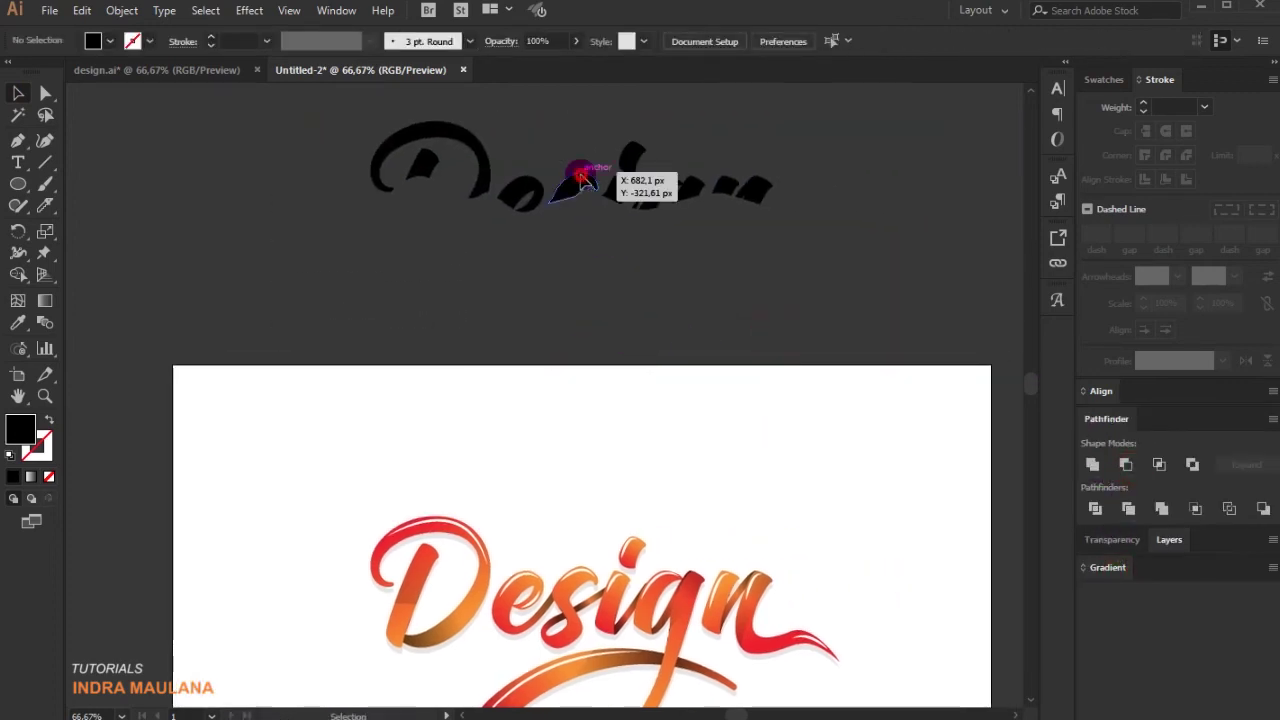
Move the remaining black upper letter parts onto the coloured lettering and align them exactly with the letter outlines
{"action": "left_click", "coordinate": [583, 178]}
{"action": "scroll", "coordinate": [669, 114], "scroll_direction": "down", "scroll_amount": 2}
{"action": "left_click_drag", "start_coordinate": [660, 114], "coordinate": [662, 507]}
{"action": "scroll", "coordinate": [377, 494], "scroll_direction": "up", "scroll_amount": 2}
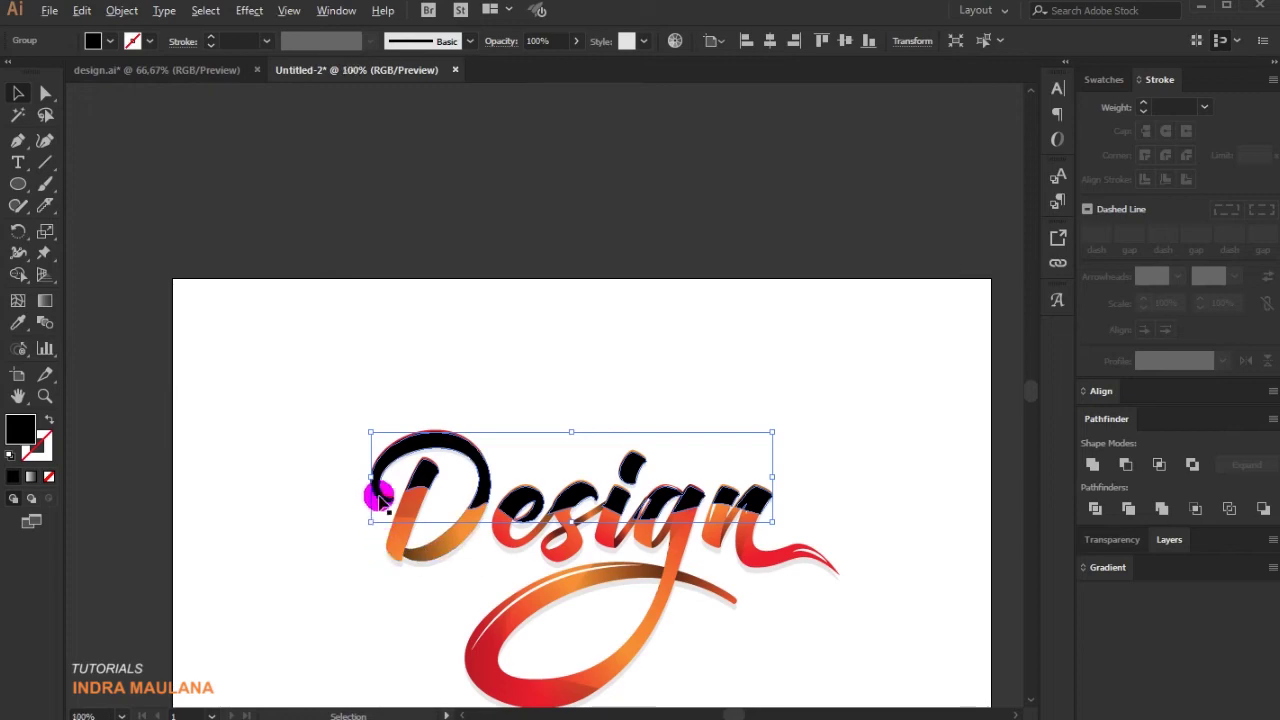
{"action": "scroll", "coordinate": [526, 291], "scroll_direction": "up", "scroll_amount": 2}
{"action": "scroll", "coordinate": [560, 479], "scroll_direction": "up", "scroll_amount": 3}
{"action": "left_click_drag", "start_coordinate": [560, 457], "coordinate": [562, 435]}
{"action": "scroll", "coordinate": [599, 279], "scroll_direction": "down", "scroll_amount": 5}
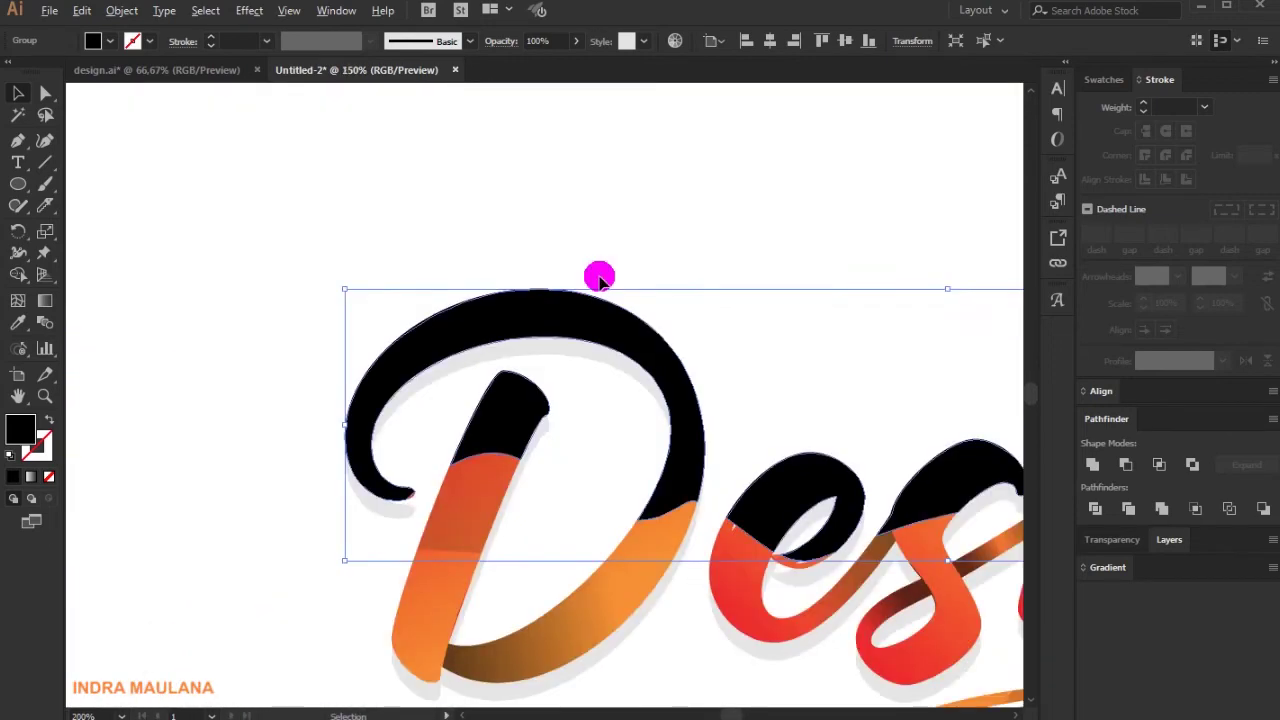
{"action": "scroll", "coordinate": [599, 279], "scroll_direction": "down", "scroll_amount": 4}
{"action": "left_click", "coordinate": [449, 266]}
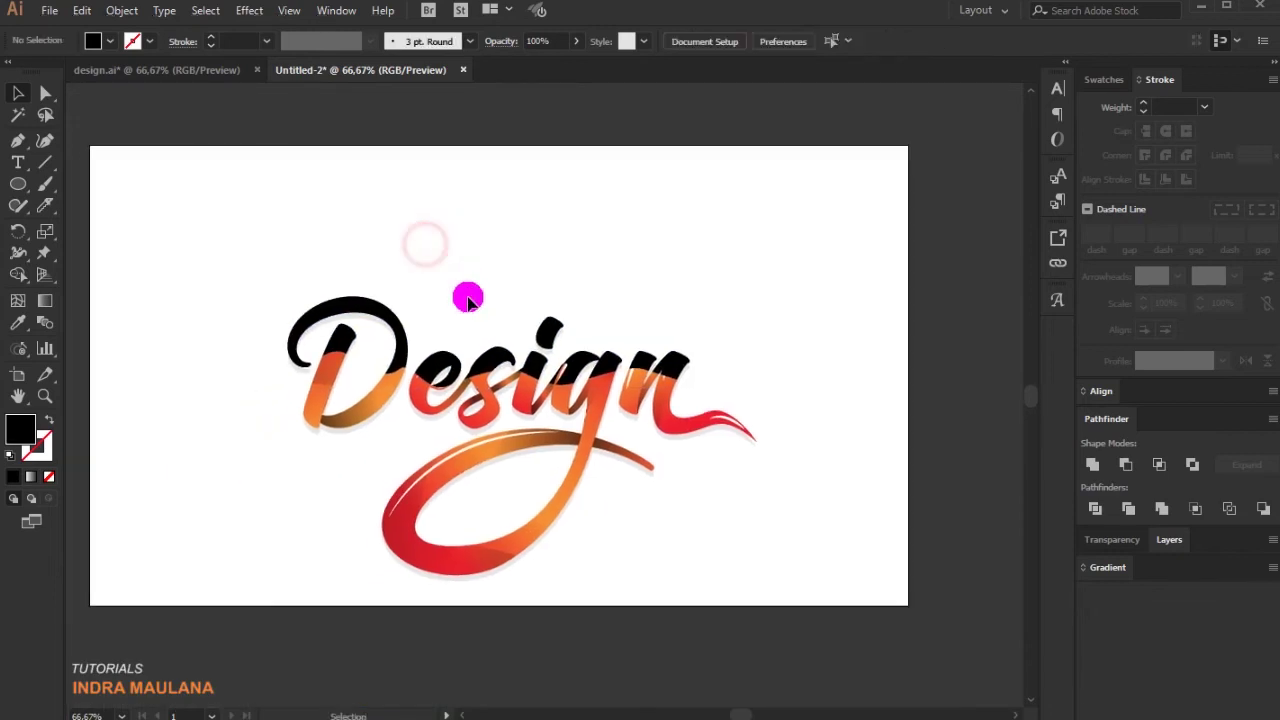
Fill the upper letter parts with white and set their opacity to 18%
{"action": "left_click", "coordinate": [484, 361]}
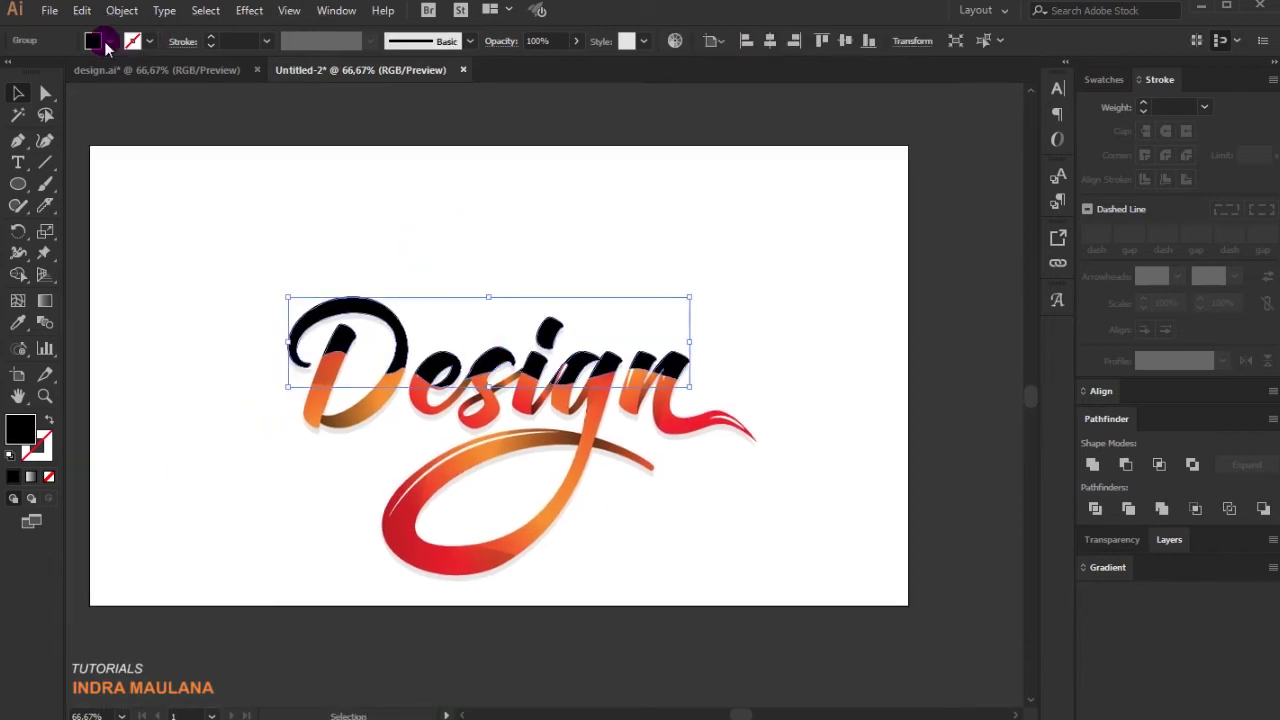
{"action": "left_click", "coordinate": [108, 42]}
{"action": "left_click", "coordinate": [30, 75]}
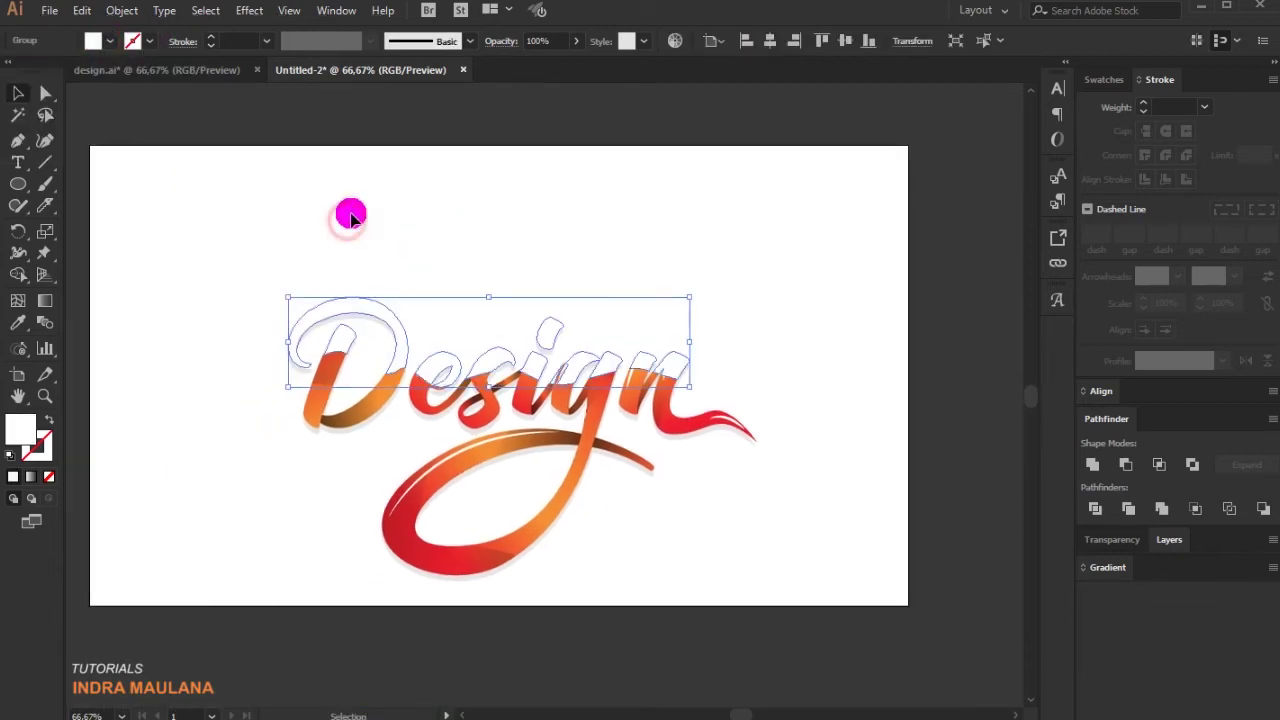
{"action": "left_click", "coordinate": [538, 40]}
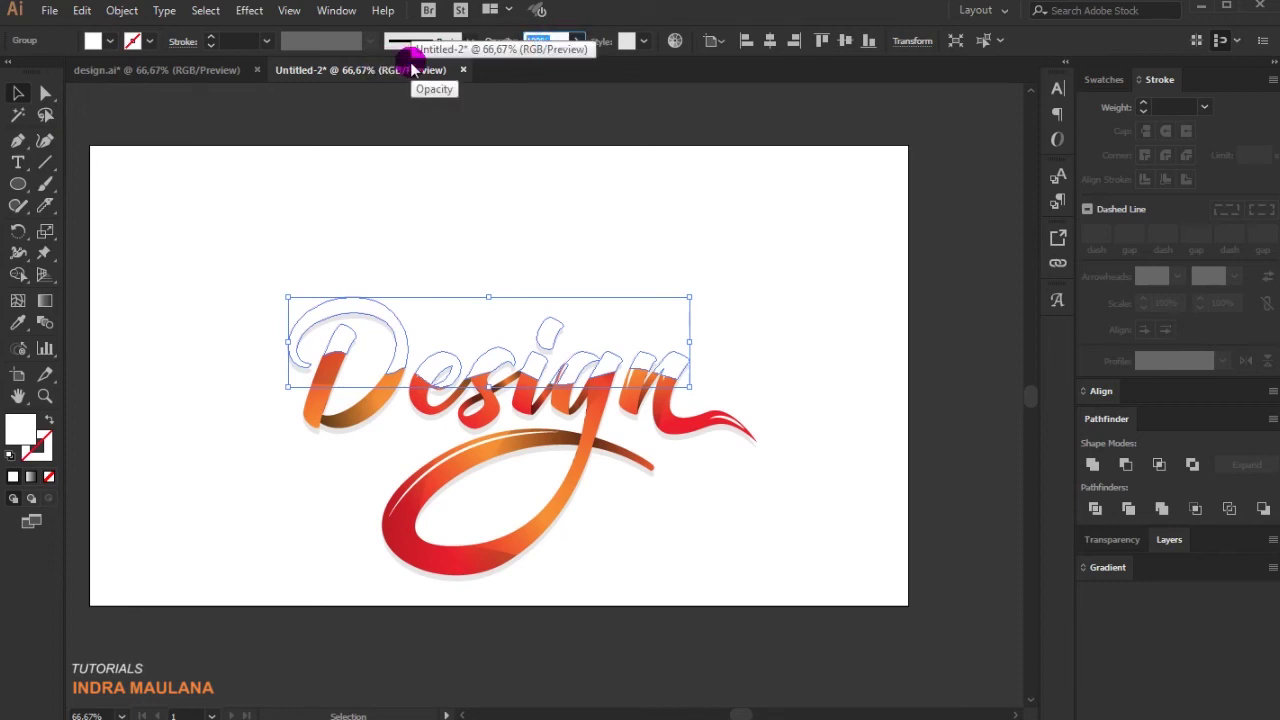
{"action": "type", "text": "18"}
{"action": "key", "text": "Return"}
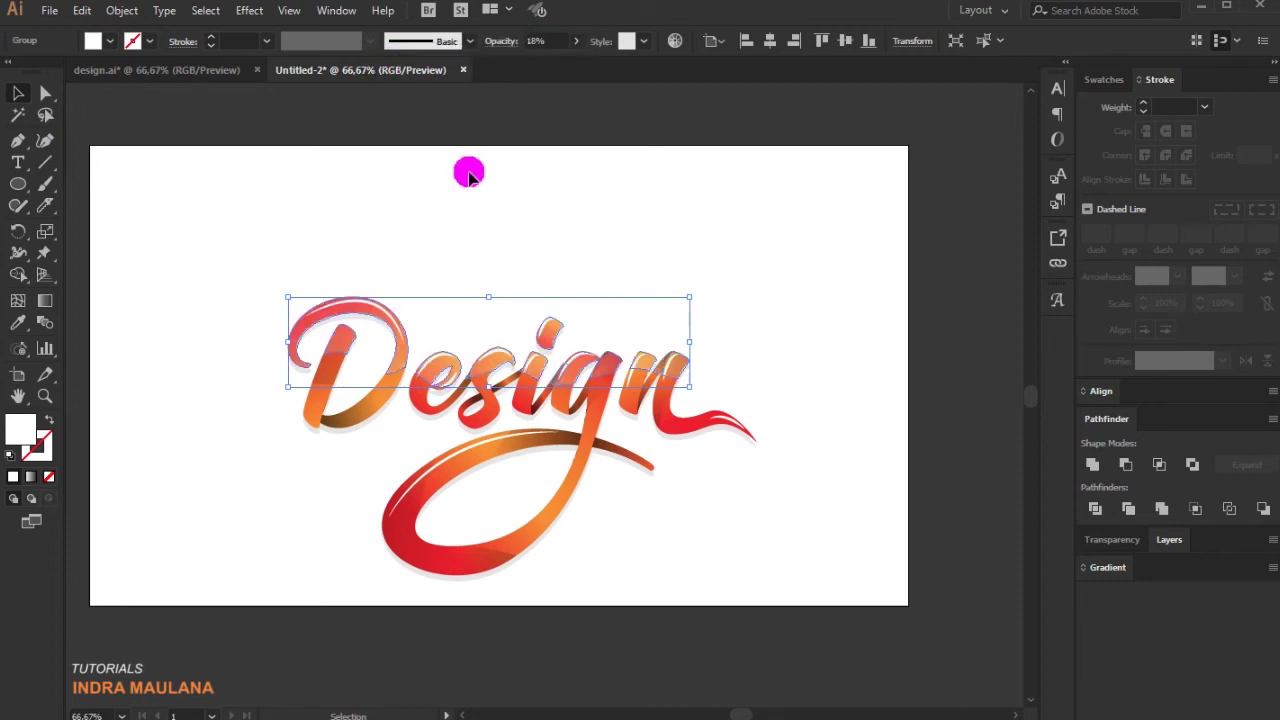
{"action": "left_click", "coordinate": [469, 173]}
Group all the pieces of the coloured Design lettering, including its shadow and highlights
{"action": "left_click_drag", "start_coordinate": [268, 297], "coordinate": [276, 279]}
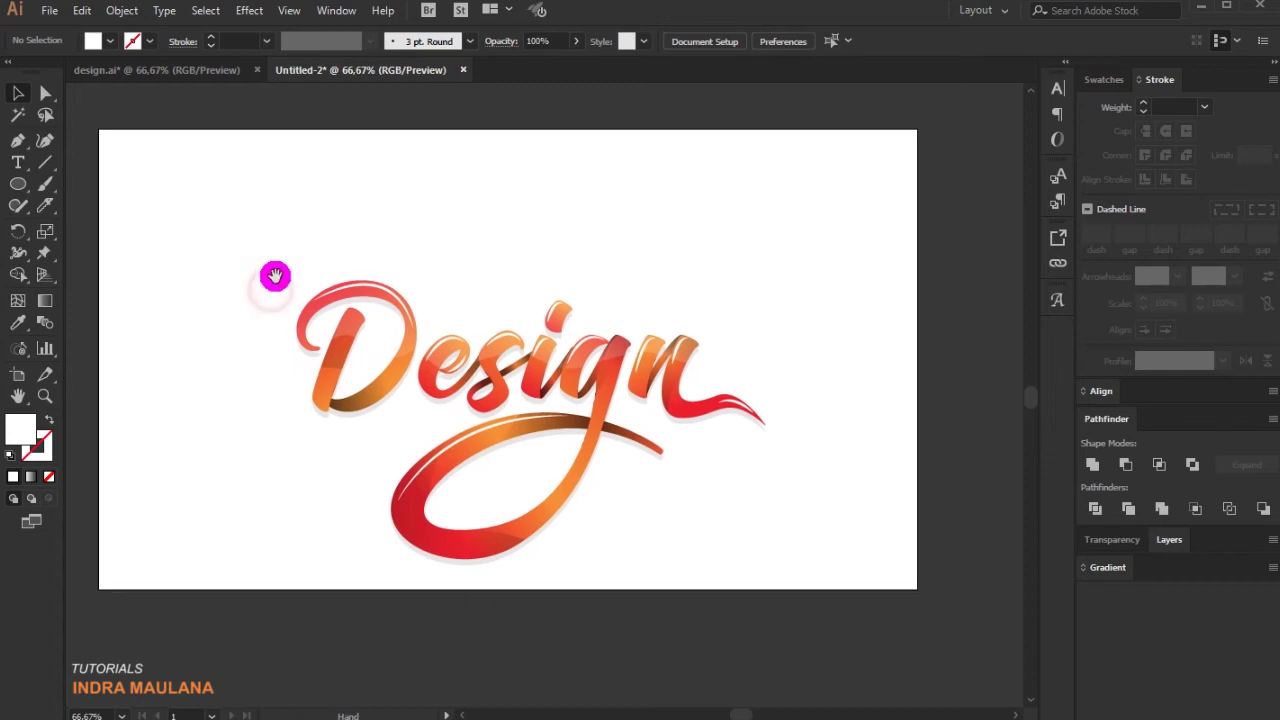
{"action": "left_click_drag", "start_coordinate": [187, 210], "coordinate": [866, 590]}
{"action": "right_click", "coordinate": [564, 358]}
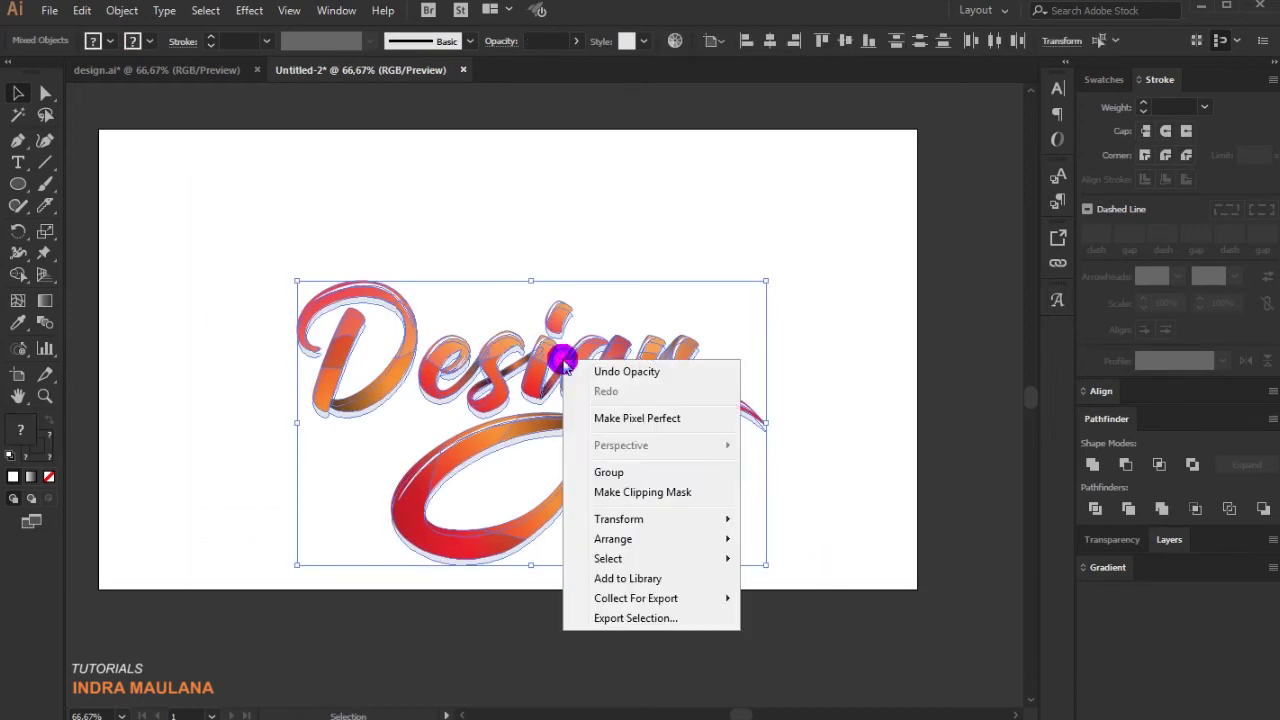
{"action": "left_click", "coordinate": [624, 474]}
{"action": "left_click", "coordinate": [714, 243]}
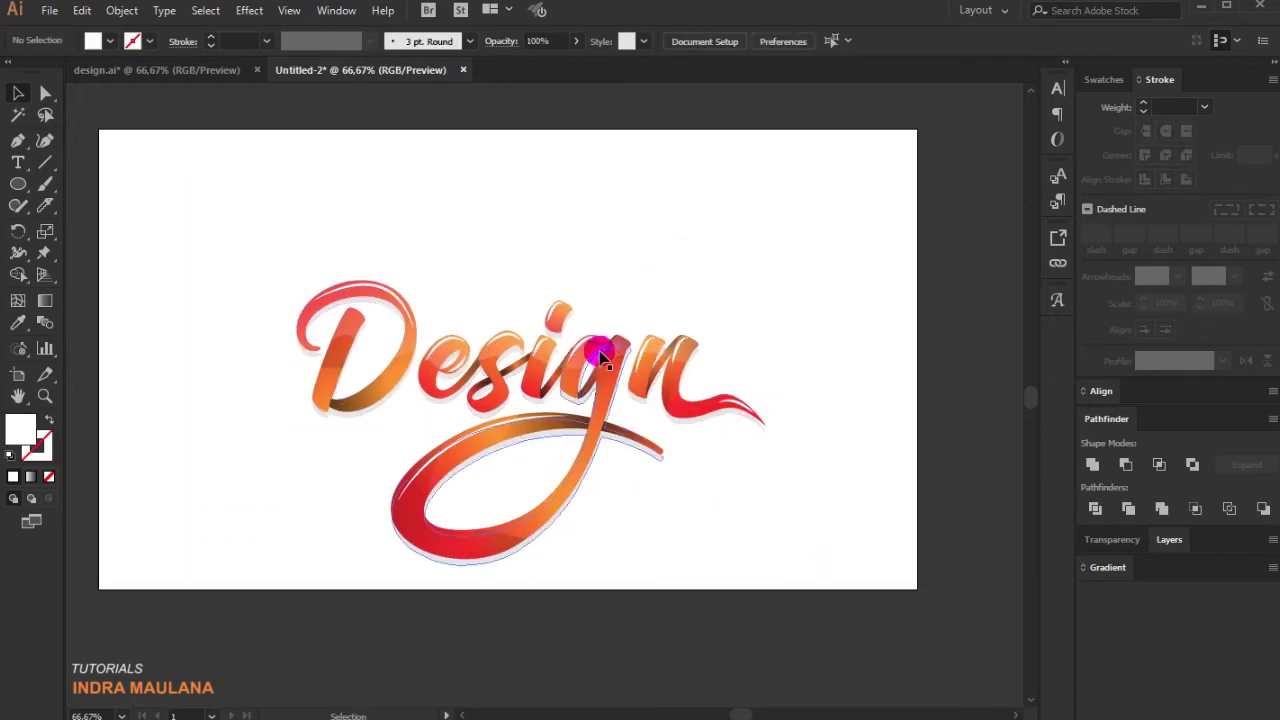
Nudge the grouped lettering slightly up and to the left on the artboard, and clear the selection
{"action": "left_click", "coordinate": [688, 420]}
{"action": "key", "text": "Left"}
{"action": "key", "text": "Left"}
{"action": "key", "text": "Left"}
{"action": "key", "text": "Up"}
{"action": "key", "text": "Up"}
{"action": "key", "text": "Up"}
{"action": "key", "text": "Up"}
{"action": "key", "text": "Up"}
{"action": "key", "text": "Up"}
{"action": "key", "text": "Up"}
{"action": "key", "text": "Up"}
{"action": "key", "text": "Up"}
{"action": "key", "text": "Up"}
{"action": "key", "text": "Up"}
{"action": "key", "text": "Up"}
{"action": "key", "text": "Up"}
{"action": "key", "text": "Up"}
{"action": "key", "text": "Up"}
{"action": "key", "text": "Up"}
{"action": "key", "text": "Up"}
{"action": "key", "text": "Up"}
{"action": "key", "text": "Up"}
{"action": "key", "text": "Up"}
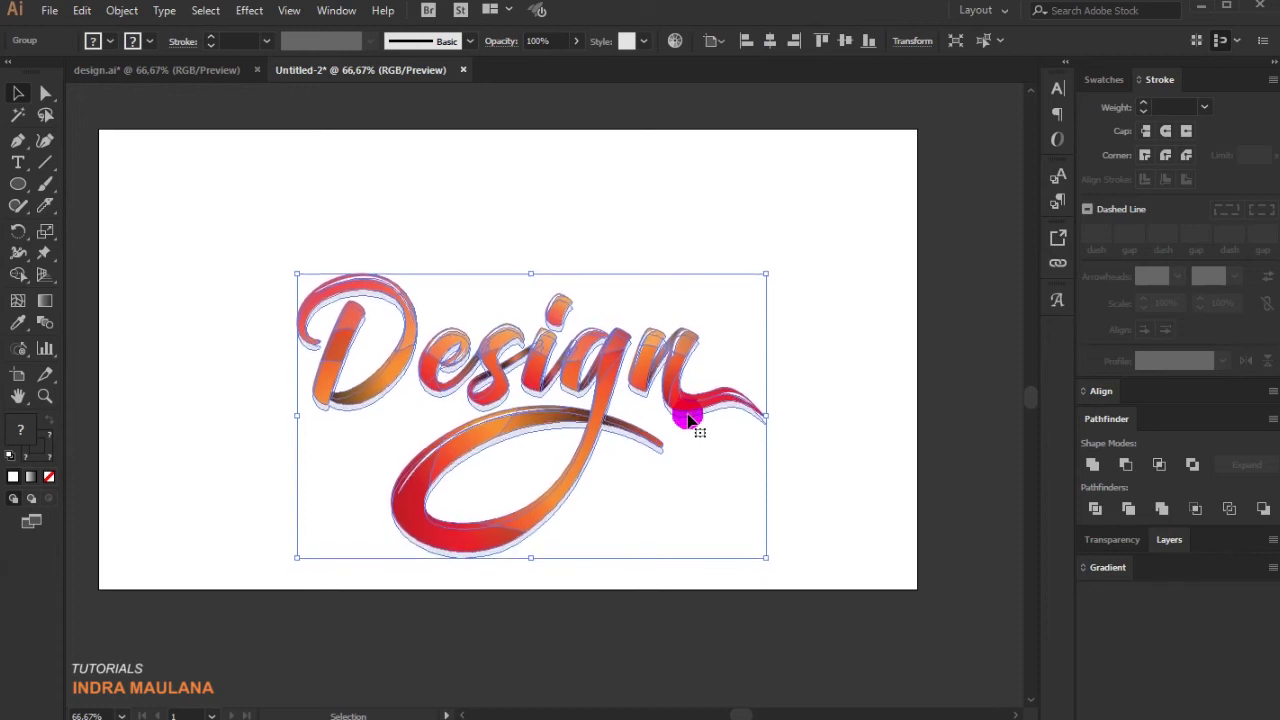
{"action": "key", "text": "Left"}
{"action": "key", "text": "Left"}
{"action": "key", "text": "Left"}
{"action": "key", "text": "Left"}
{"action": "key", "text": "Left"}
{"action": "key", "text": "Left"}
{"action": "key", "text": "Left"}
{"action": "key", "text": "Left"}
{"action": "key", "text": "Left"}
{"action": "key", "text": "Left"}
{"action": "key", "text": "Up"}
{"action": "key", "text": "Up"}
{"action": "key", "text": "Up"}
{"action": "key", "text": "Up"}
{"action": "key", "text": "Up"}
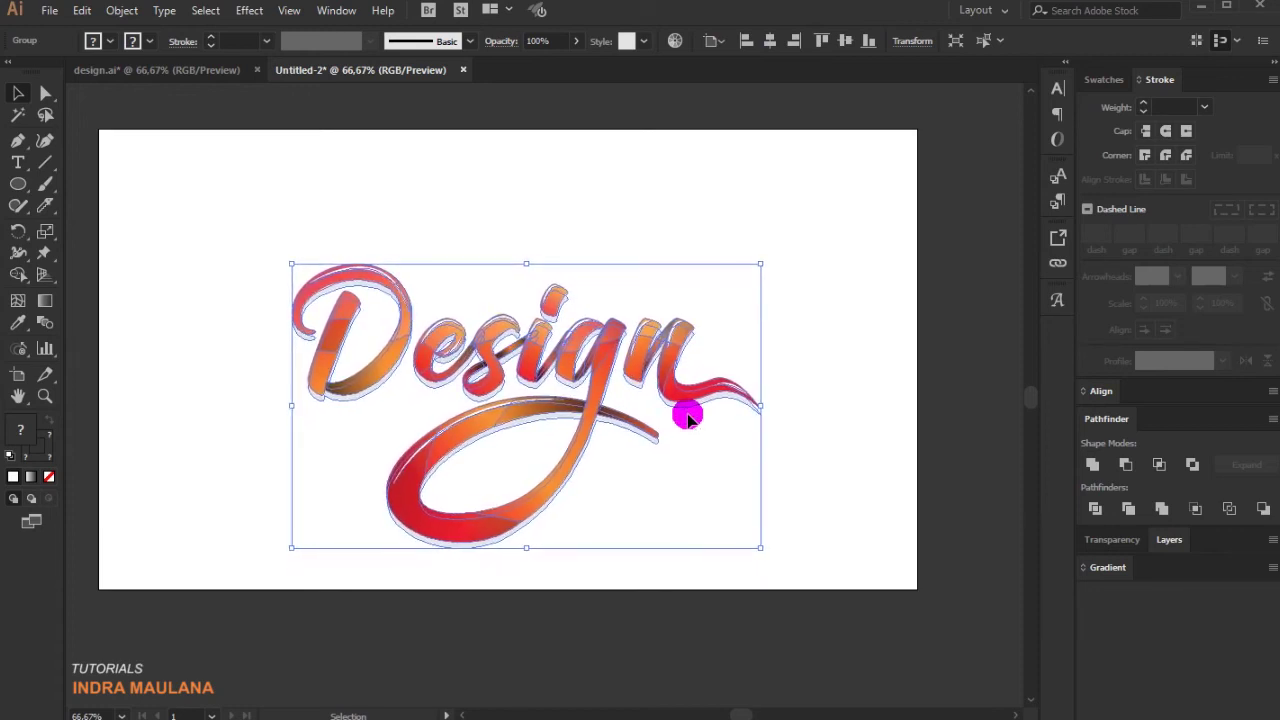
{"action": "left_click", "coordinate": [688, 232]}
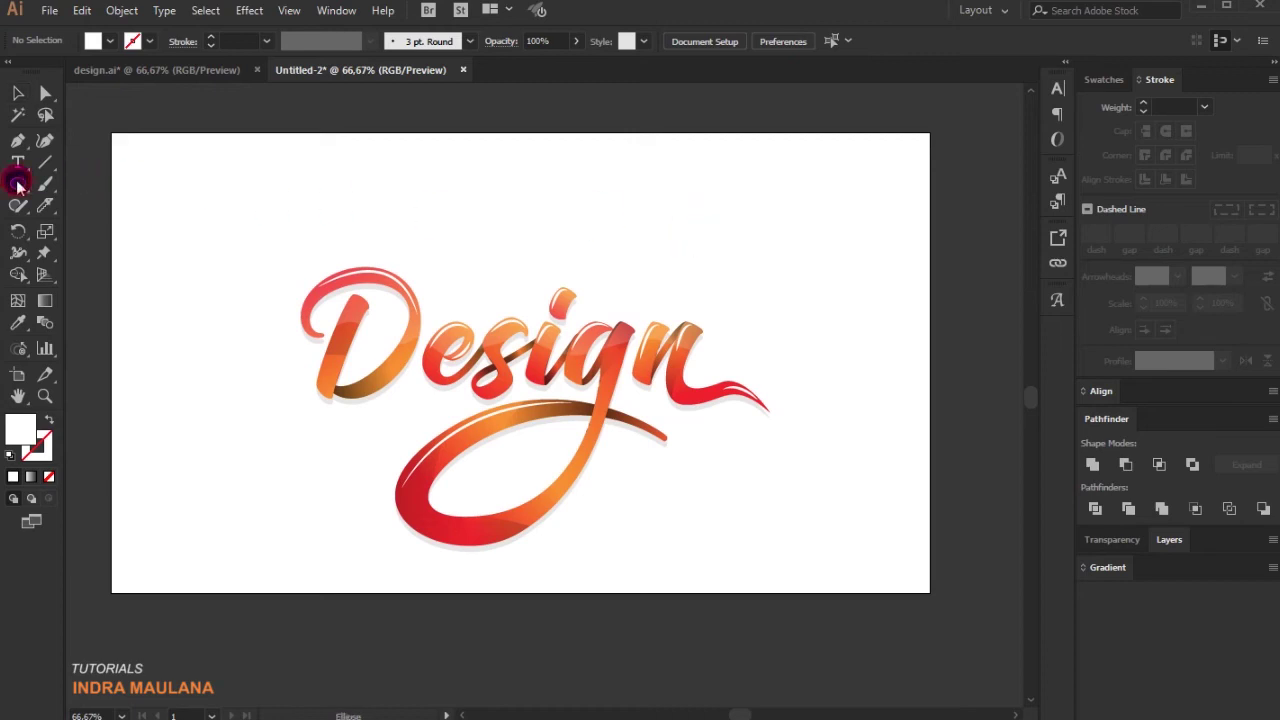
Draw a circle about 20 px wide to the upper left of the D and give it the orange gradient sampled from the g's loop
{"action": "left_click_drag", "start_coordinate": [179, 237], "coordinate": [186, 242]}
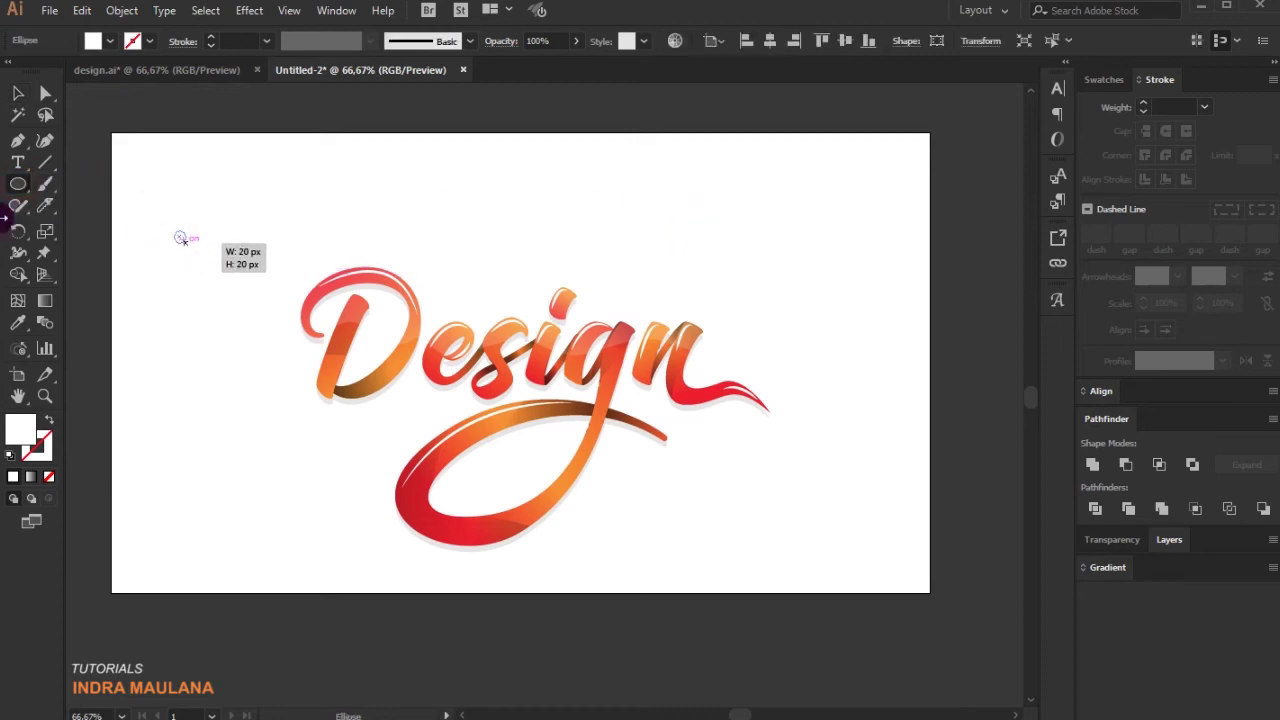
{"action": "left_click", "coordinate": [17, 92]}
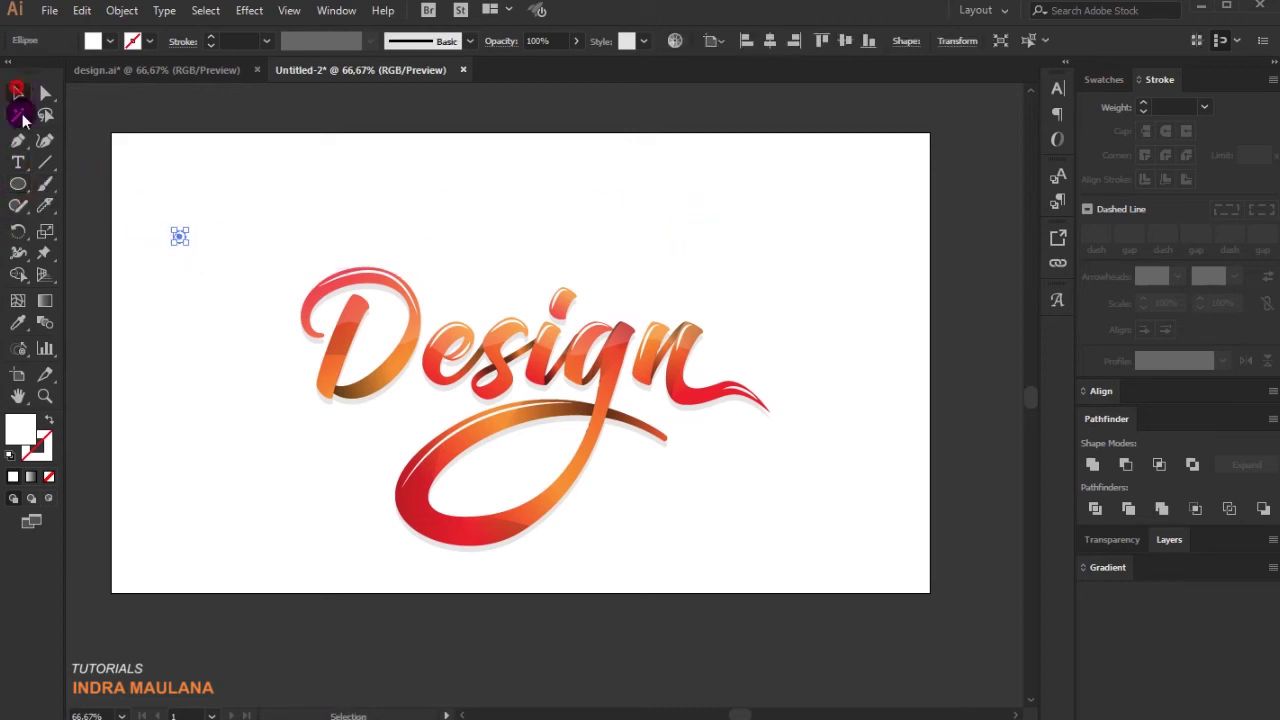
{"action": "left_click", "coordinate": [18, 322]}
{"action": "left_click", "coordinate": [457, 443]}
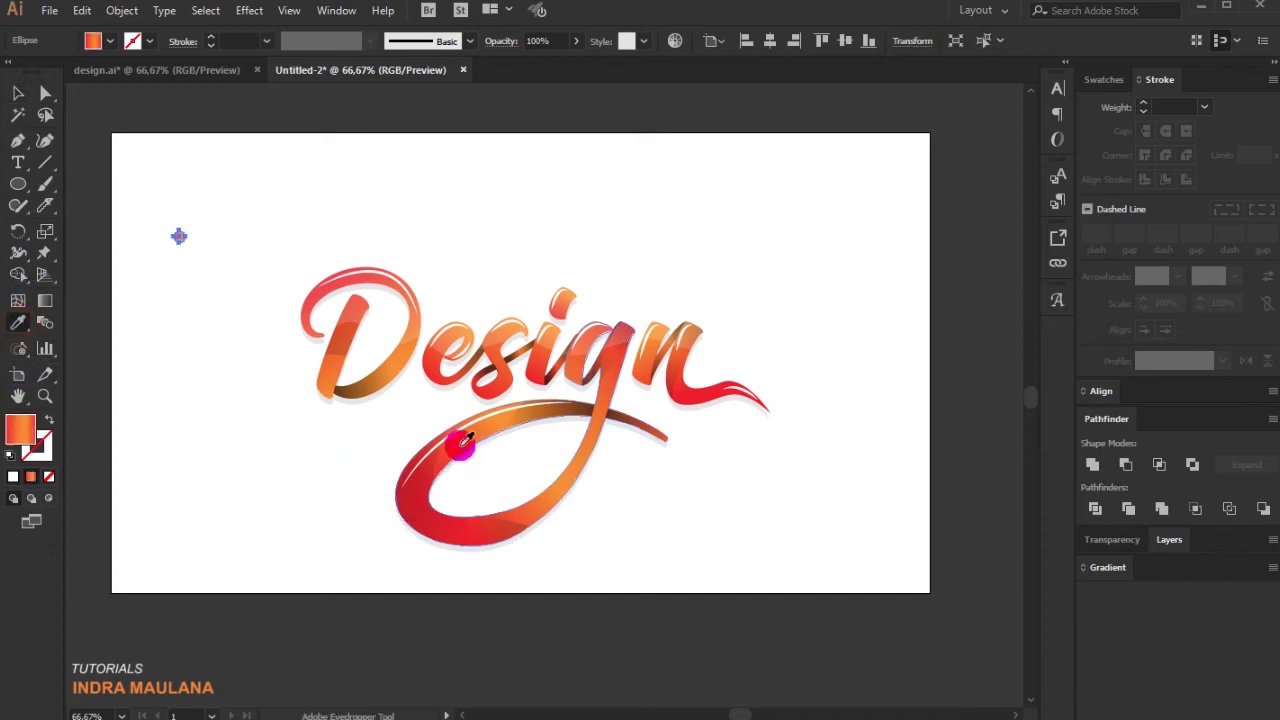
{"action": "left_click", "coordinate": [17, 92]}
{"action": "left_click", "coordinate": [145, 325]}
{"action": "scroll", "coordinate": [150, 305], "scroll_direction": "up", "scroll_amount": 1}
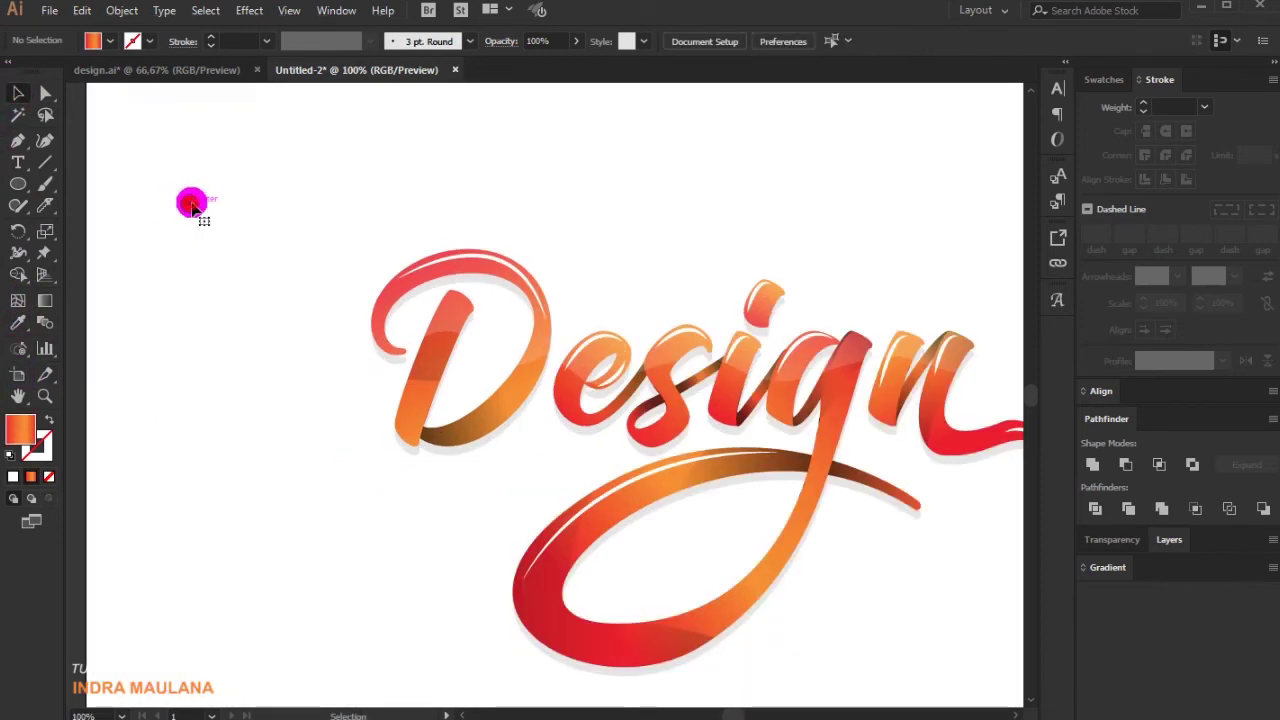
Recolour the small circle near the D with a red-to-orange linear gradient sampled from the lettering
{"action": "left_click", "coordinate": [188, 203]}
{"action": "left_click", "coordinate": [18, 322]}
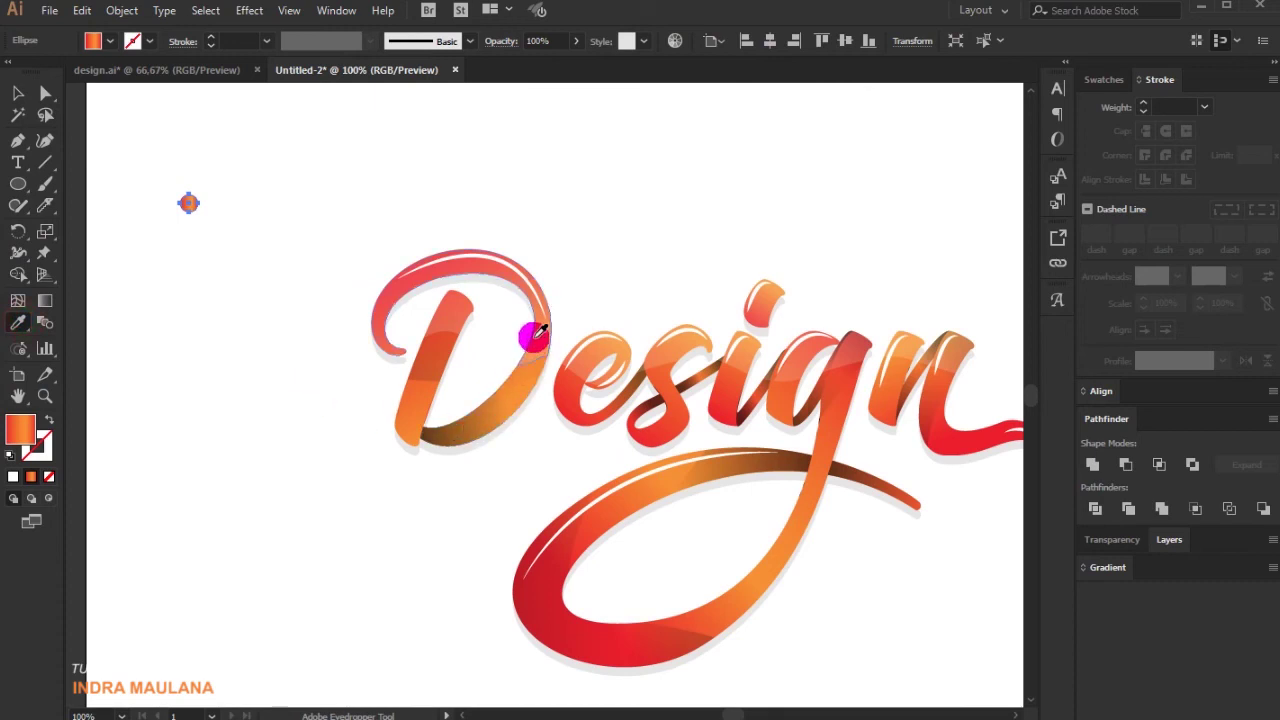
{"action": "left_click", "coordinate": [17, 92]}
{"action": "left_click", "coordinate": [442, 133]}
{"action": "left_click", "coordinate": [188, 203]}
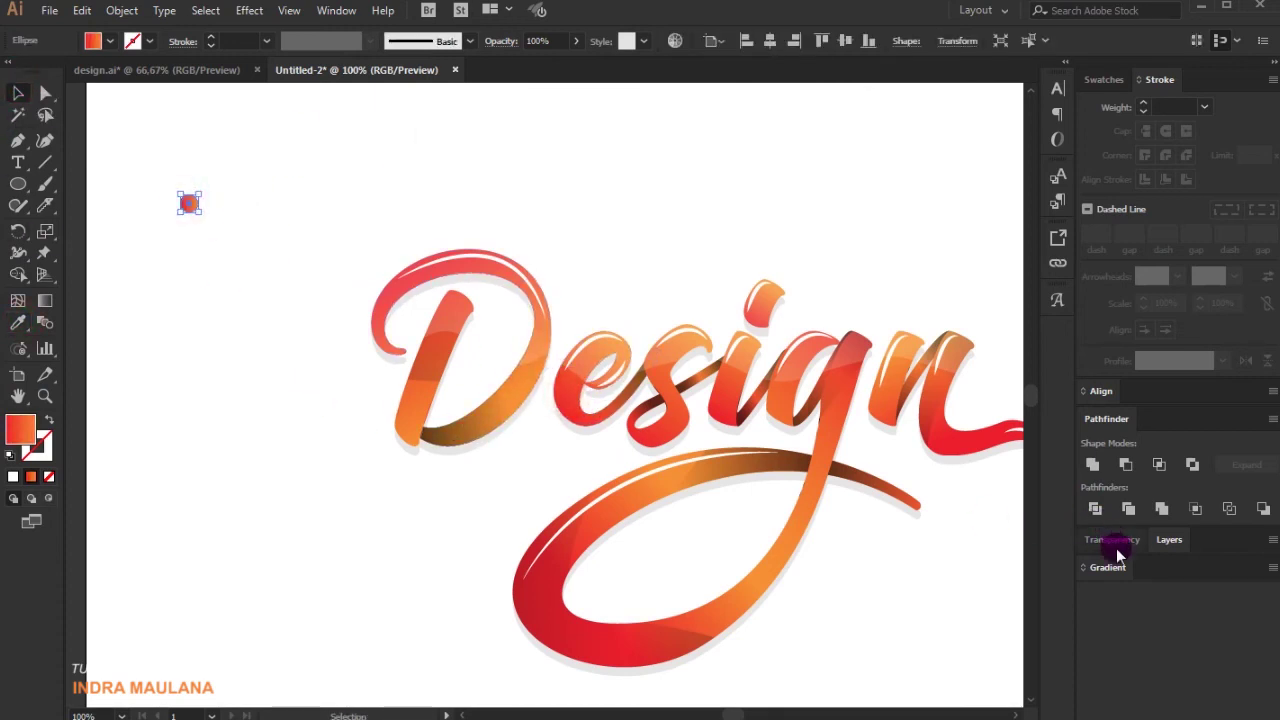
{"action": "left_click", "coordinate": [1112, 567]}
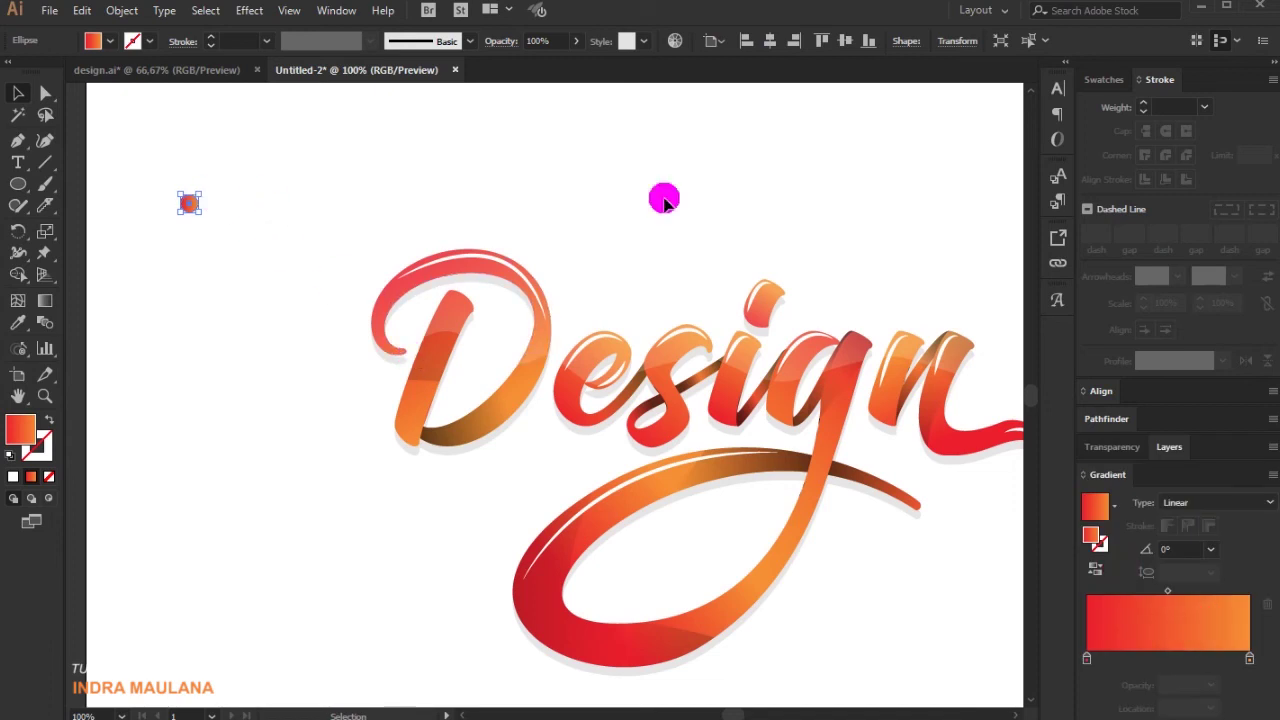
Show the Symbols panel and save the small gradient circle as a new dynamic symbol
{"action": "left_click", "coordinate": [338, 12]}
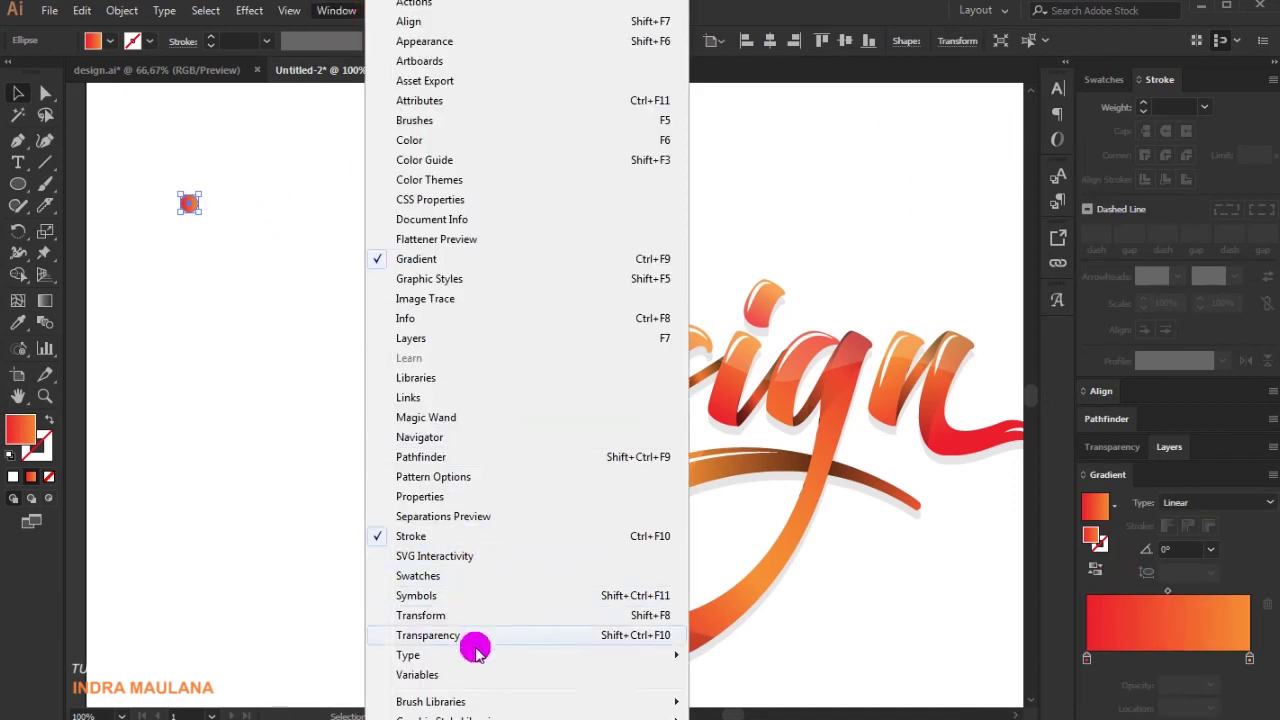
{"action": "mouse_move", "coordinate": [479, 655]}
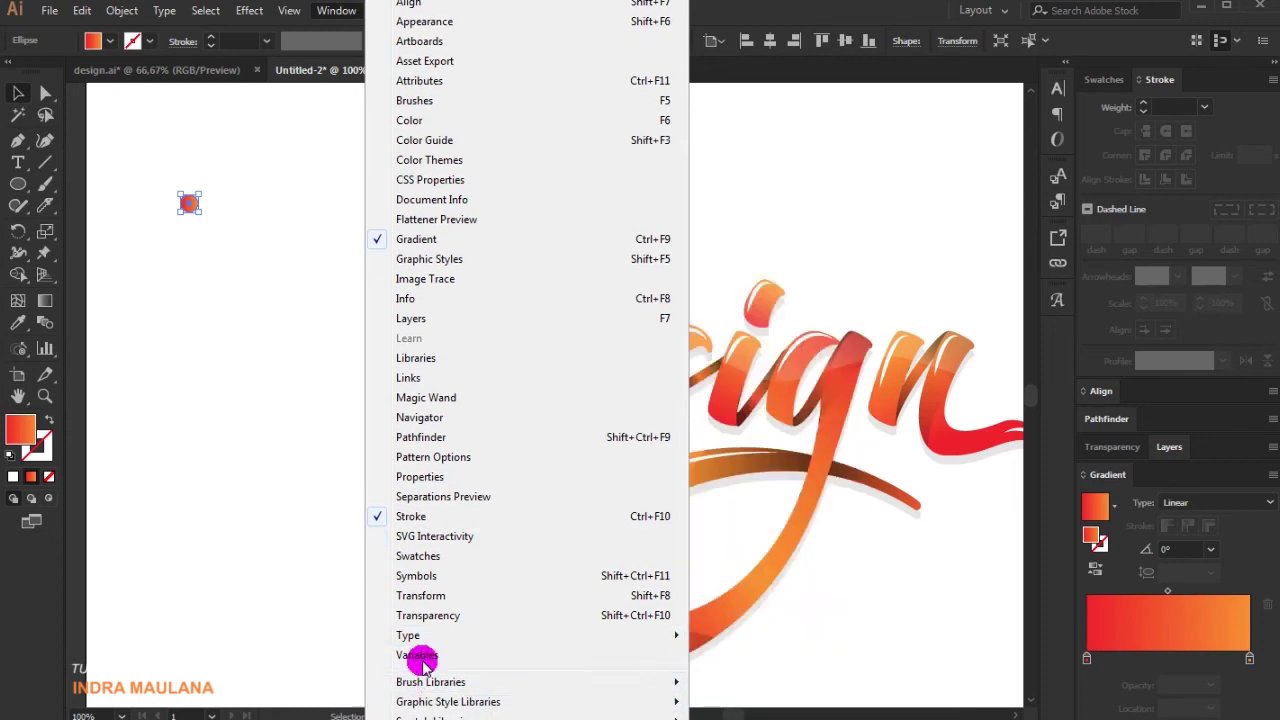
{"action": "left_click", "coordinate": [636, 578]}
{"action": "left_click_drag", "start_coordinate": [185, 207], "coordinate": [912, 180]}
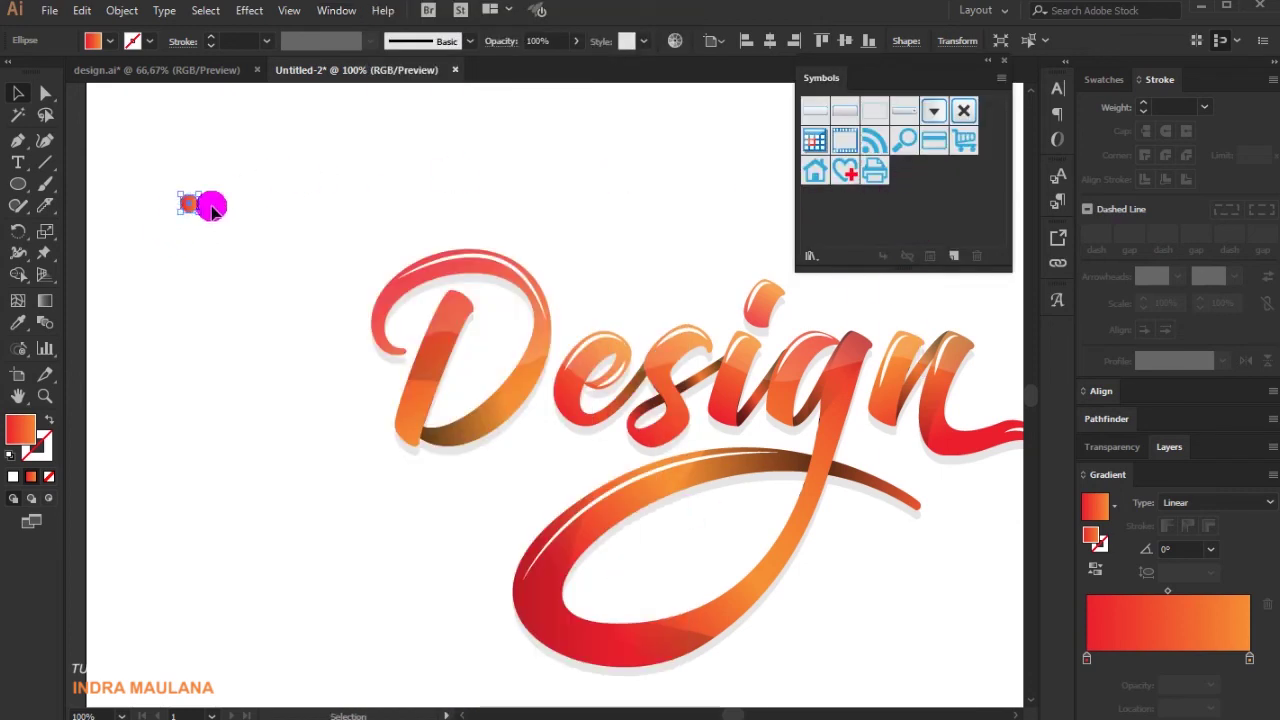
{"action": "left_click_drag", "start_coordinate": [197, 189], "coordinate": [899, 185]}
{"action": "left_click", "coordinate": [640, 514]}
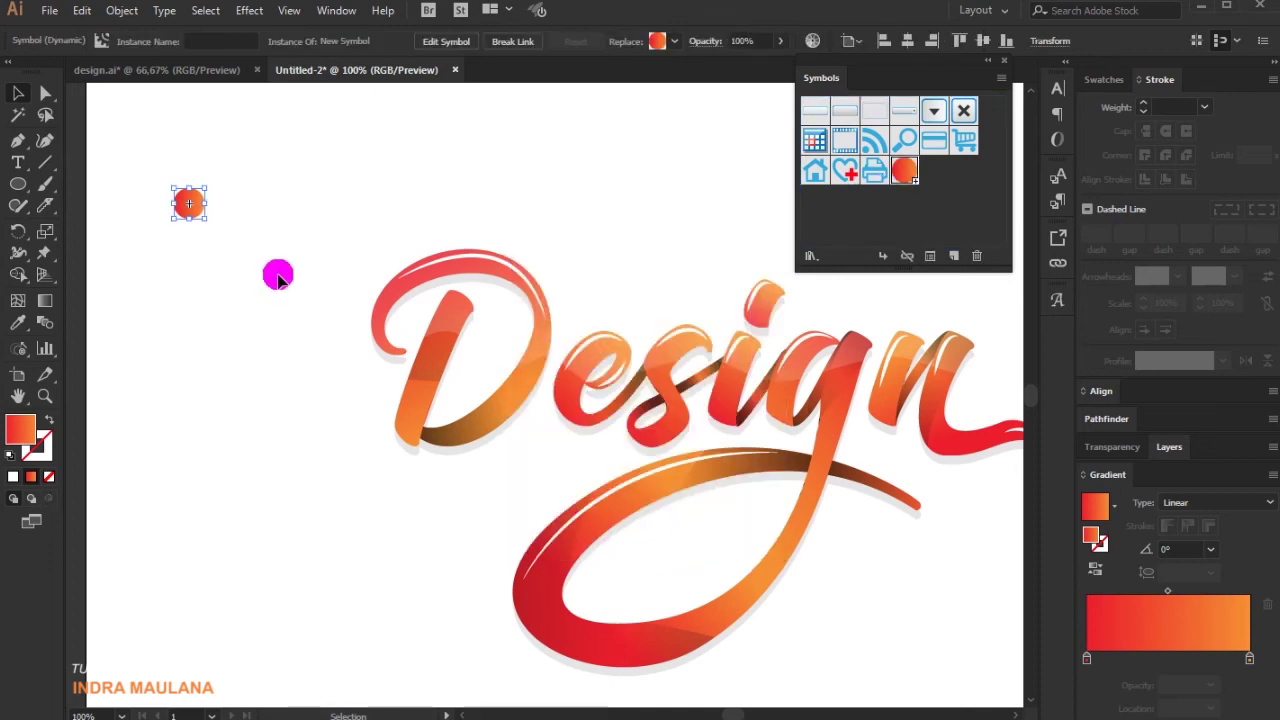
Delete the original circle from the artboard, keeping only its symbol
{"action": "left_click", "coordinate": [279, 274]}
{"action": "scroll", "coordinate": [283, 274], "scroll_direction": "down", "scroll_amount": 2}
{"action": "left_click_drag", "start_coordinate": [260, 269], "coordinate": [233, 267]}
{"action": "left_click", "coordinate": [210, 235]}
{"action": "key", "text": "Delete"}
Scatter instances of the circle symbol all around the Design lettering with the Symbol Sprayer tool
{"action": "left_click", "coordinate": [22, 350]}
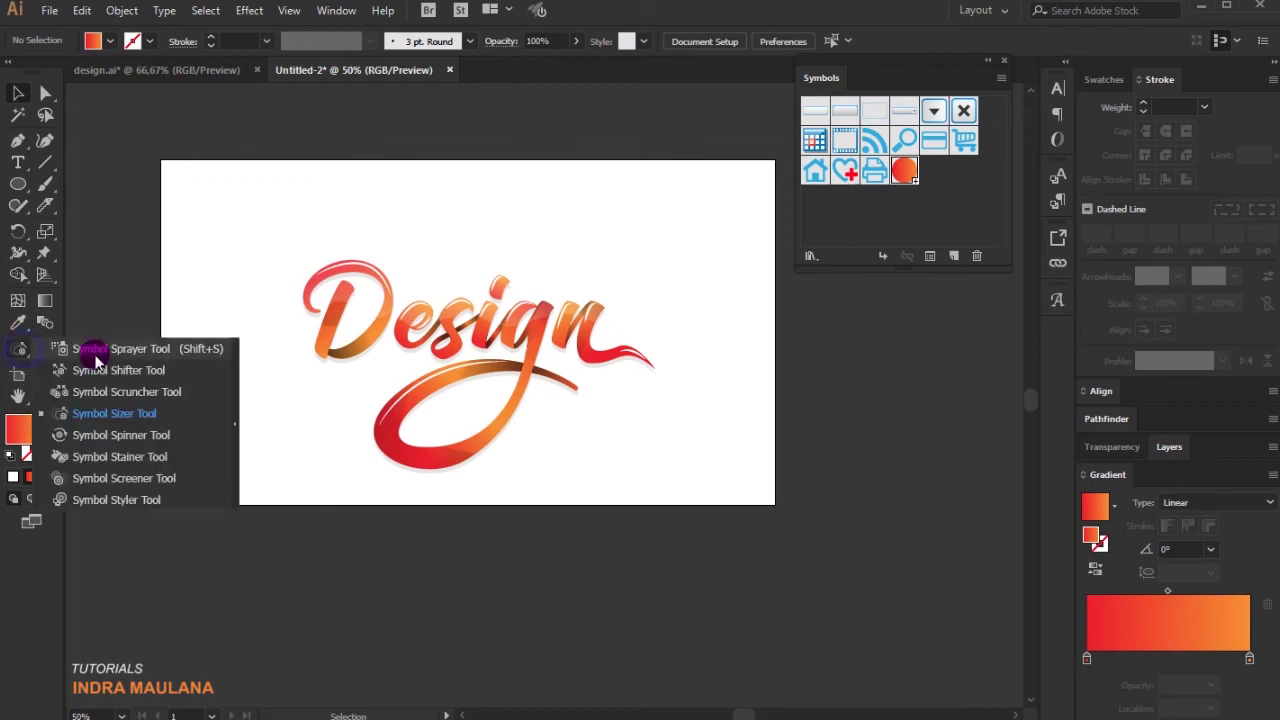
{"action": "left_click", "coordinate": [74, 350]}
{"action": "left_click", "coordinate": [257, 243]}
{"action": "left_click", "coordinate": [227, 320]}
{"action": "left_click", "coordinate": [233, 391]}
{"action": "left_click", "coordinate": [311, 411]}
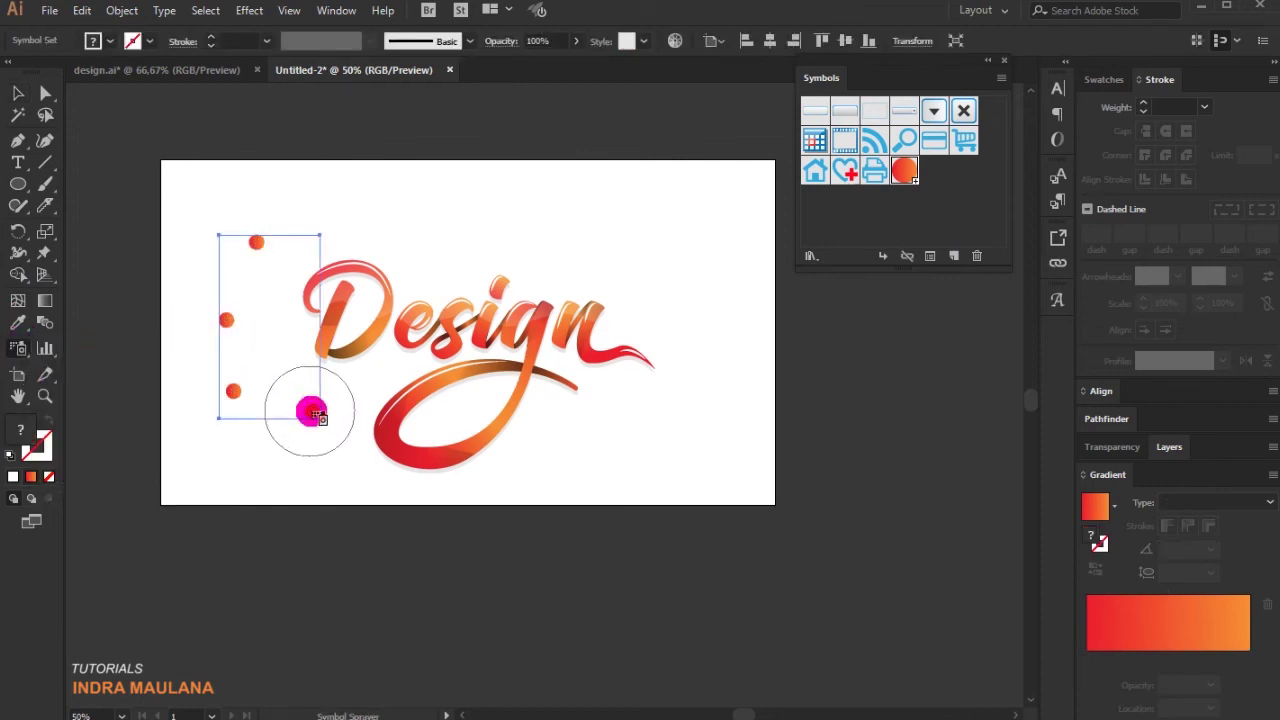
{"action": "left_click", "coordinate": [640, 438]}
{"action": "left_click", "coordinate": [639, 228]}
{"action": "left_click", "coordinate": [483, 215]}
{"action": "left_click", "coordinate": [431, 251]}
{"action": "left_click", "coordinate": [305, 201]}
{"action": "left_click", "coordinate": [183, 195]}
{"action": "left_click", "coordinate": [257, 315]}
{"action": "left_click", "coordinate": [216, 446]}
{"action": "left_click", "coordinate": [720, 471]}
{"action": "left_click", "coordinate": [736, 282]}
{"action": "left_click", "coordinate": [728, 187]}
{"action": "left_click", "coordinate": [397, 207]}
{"action": "left_click", "coordinate": [618, 395]}
{"action": "left_click", "coordinate": [635, 317]}
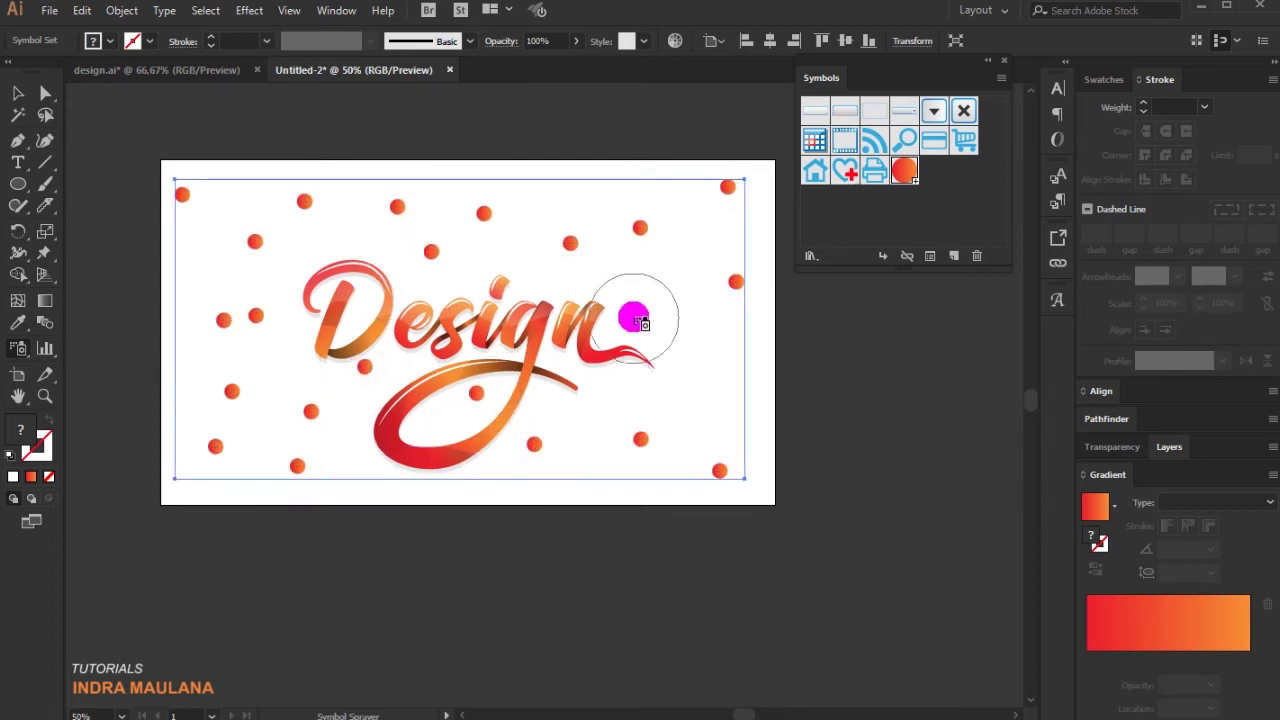
Shrink the sprayed circles to small dots of varying sizes with the Symbol Sizer tool
{"action": "left_click", "coordinate": [18, 350]}
{"action": "left_click_drag", "start_coordinate": [18, 352], "coordinate": [91, 414]}
{"action": "left_click", "coordinate": [185, 199], "text": "alt"}
{"action": "left_click", "coordinate": [304, 201], "text": "alt"}
{"action": "left_click", "coordinate": [254, 241], "text": "alt"}
{"action": "left_click", "coordinate": [255, 313], "text": "alt"}
{"action": "mouse_move", "coordinate": [316, 422]}
{"action": "left_mouse_down"}
{"action": "mouse_move", "coordinate": [434, 249]}
{"action": "mouse_move", "coordinate": [729, 186]}
{"action": "mouse_move", "coordinate": [709, 469]}
{"action": "mouse_move", "coordinate": [301, 460]}
{"action": "mouse_move", "coordinate": [643, 223]}
{"action": "mouse_move", "coordinate": [646, 443]}
{"action": "mouse_move", "coordinate": [351, 354]}
{"action": "mouse_move", "coordinate": [261, 243]}
{"action": "mouse_move", "coordinate": [425, 252]}
{"action": "left_mouse_up"}
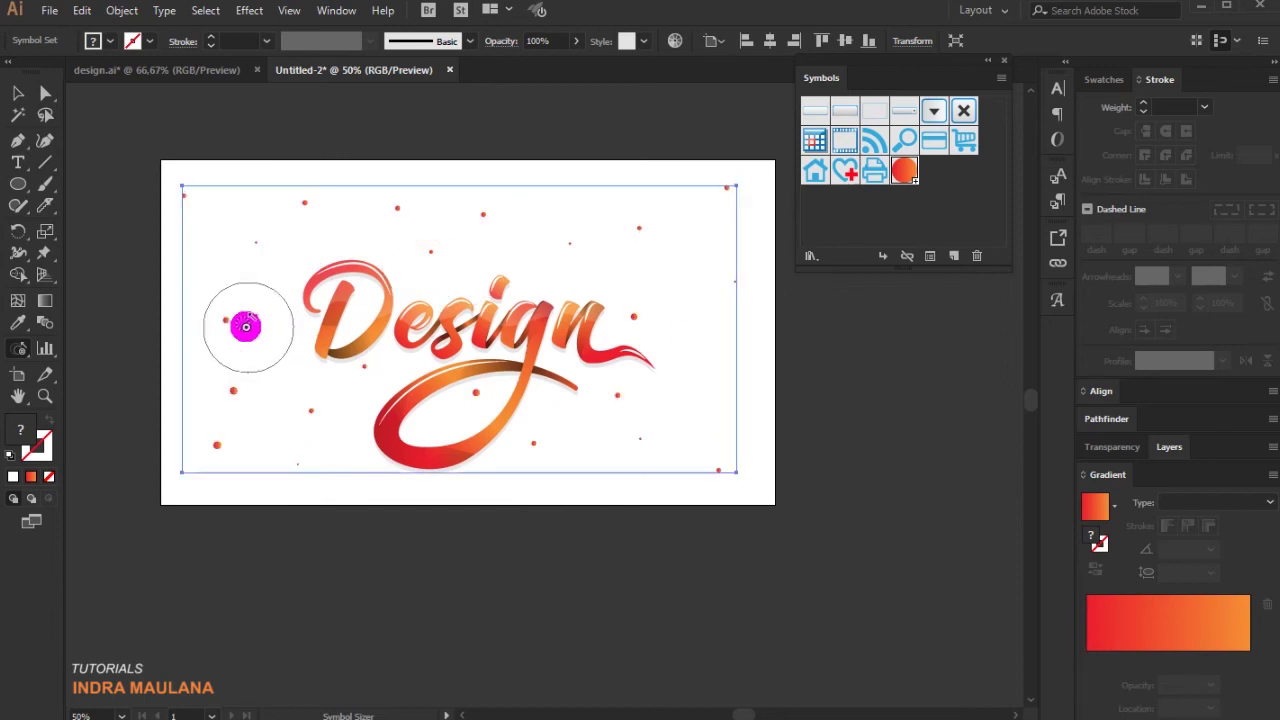
Scale the whole set of dots down about its centre so it sits closer around the Design lettering
{"action": "left_click", "coordinate": [14, 95]}
{"action": "left_click", "coordinate": [357, 508]}
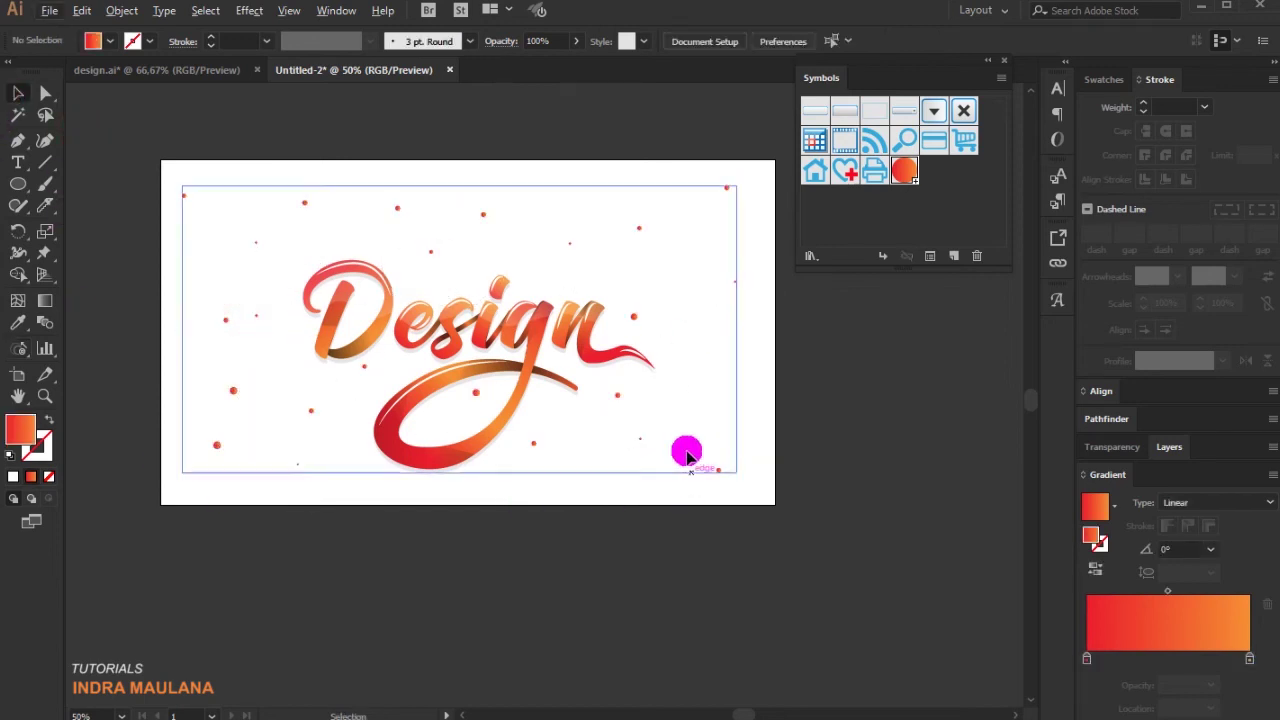
{"action": "left_click", "coordinate": [643, 226]}
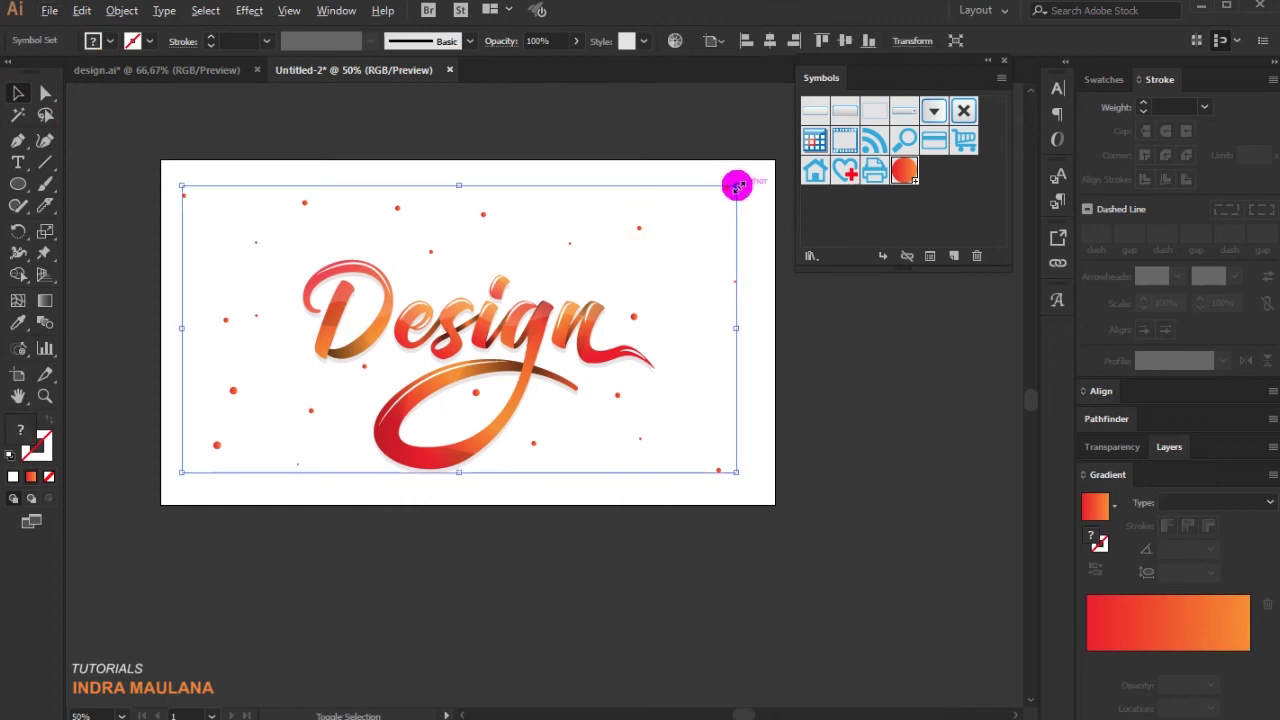
{"action": "left_click_drag", "start_coordinate": [737, 186], "coordinate": [705, 236]}
{"action": "left_click", "coordinate": [736, 246]}
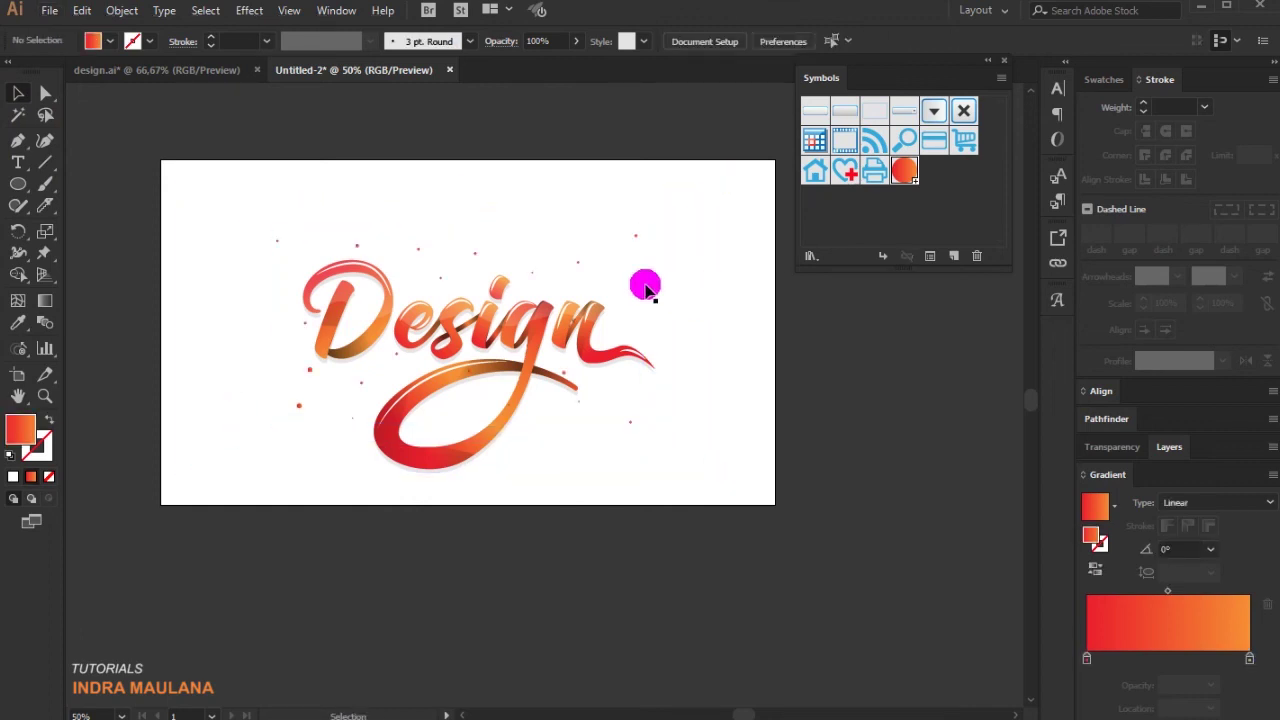
Reselect the set of dots and enlarge it to spread further above the lettering
{"action": "left_click", "coordinate": [573, 265]}
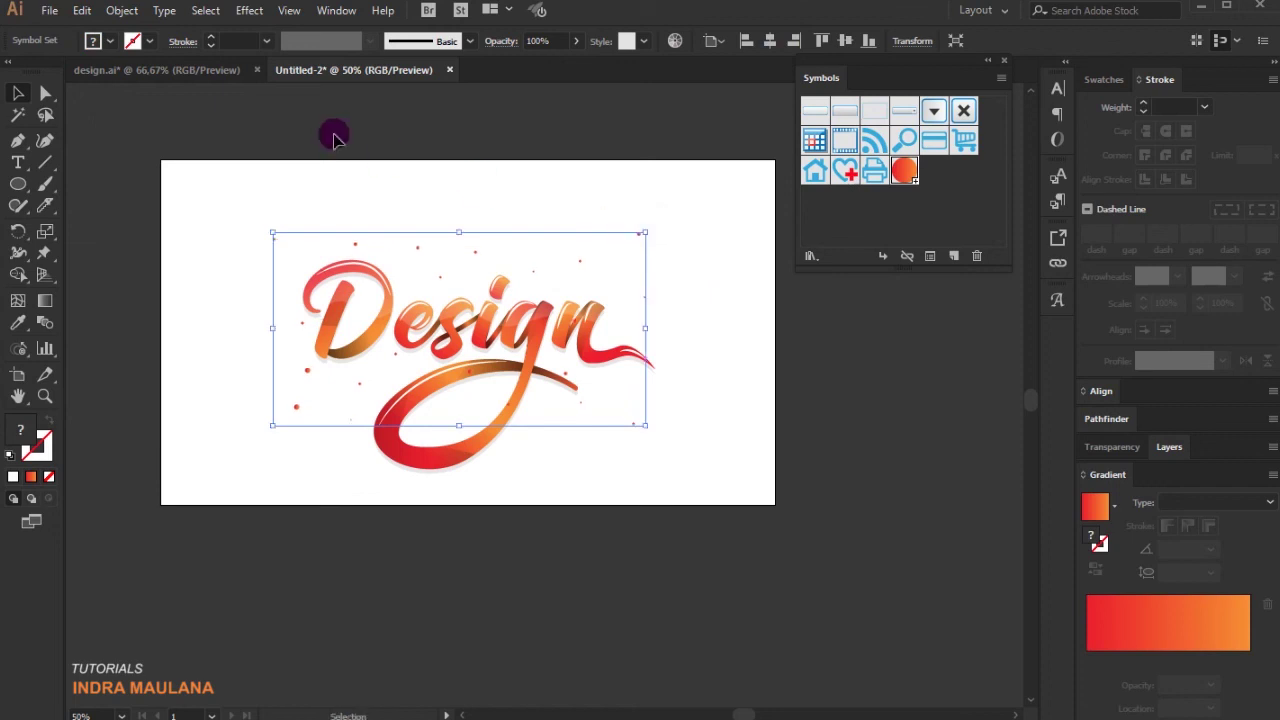
{"action": "left_click", "coordinate": [82, 10]}
{"action": "left_click", "coordinate": [84, 10]}
{"action": "left_click", "coordinate": [82, 10]}
{"action": "left_click", "coordinate": [306, 137]}
{"action": "left_click_drag", "start_coordinate": [646, 231], "coordinate": [663, 161]}
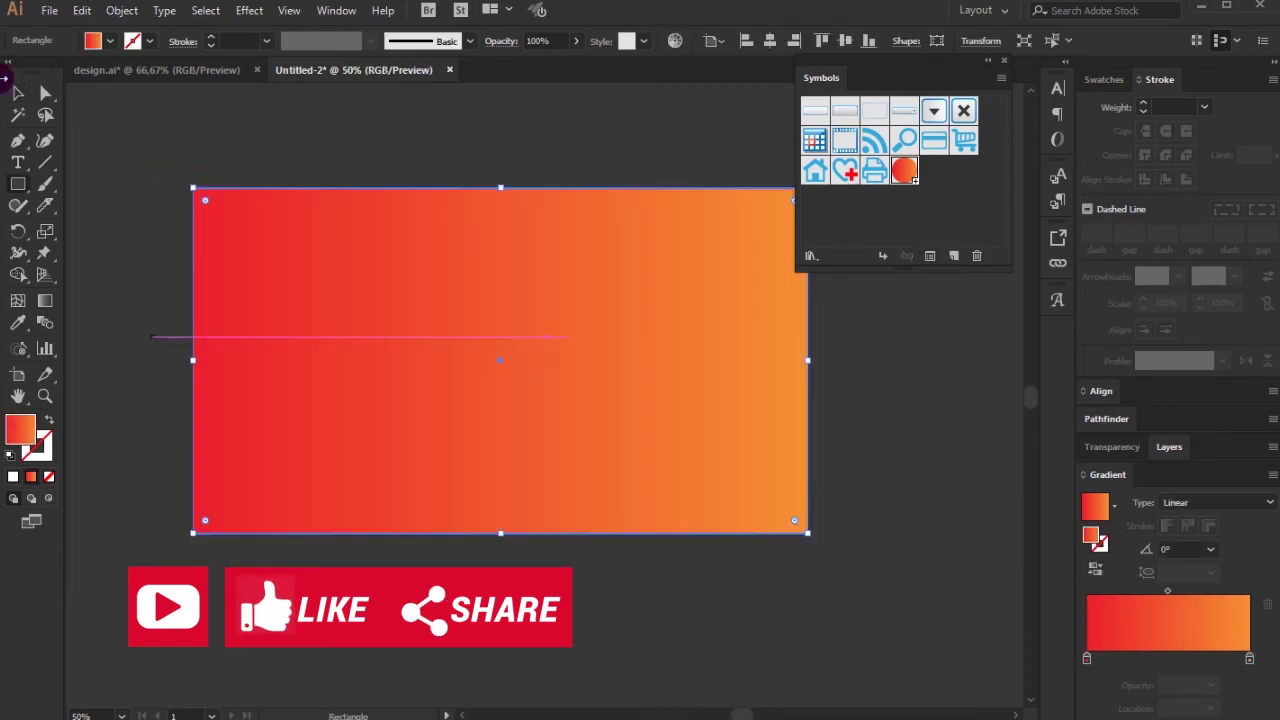
Send the artboard-sized red-to-orange gradient rectangle to the back and delete it
{"action": "key", "text": "ctrl+shift+bracketleft"}
{"action": "key", "text": "Delete"}
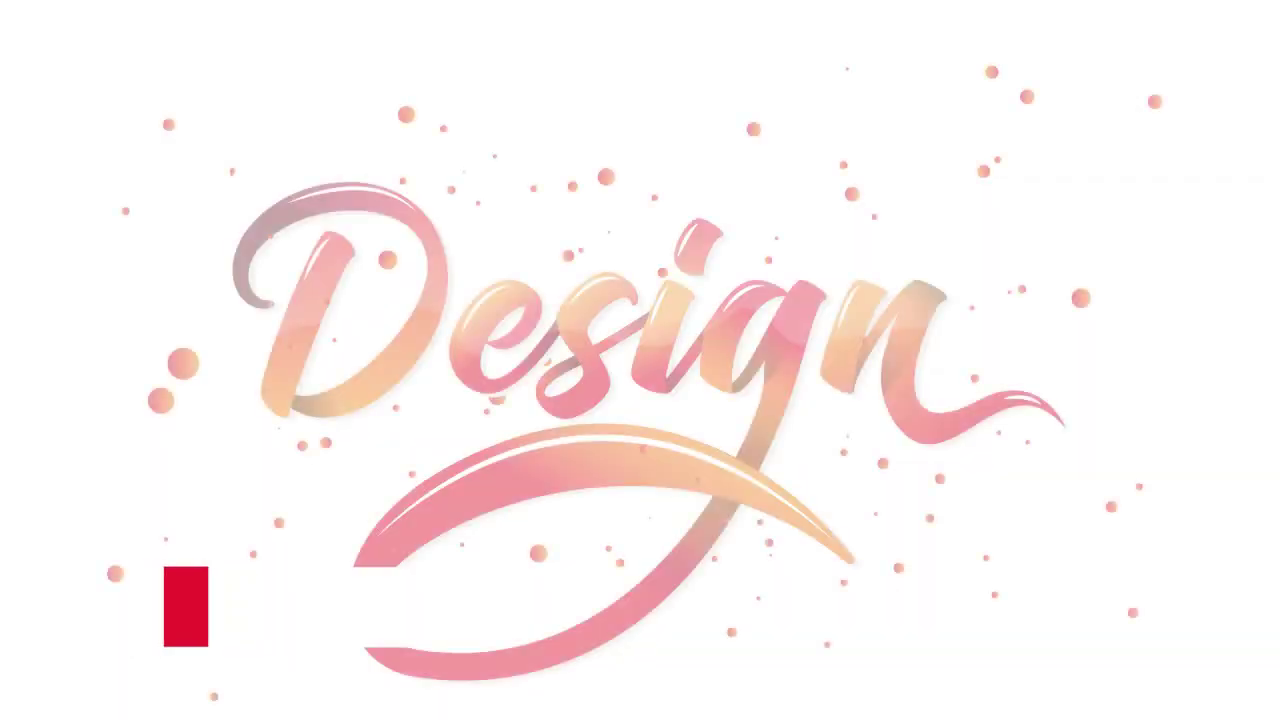